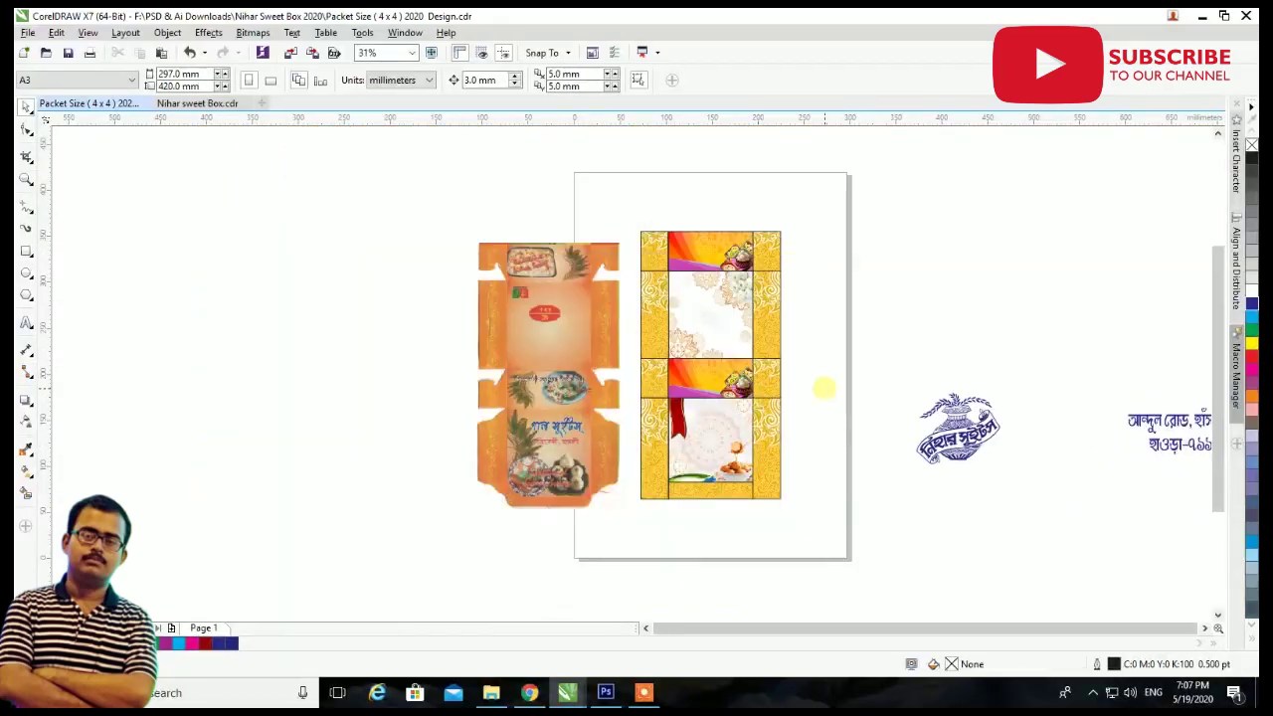
Move the Bengali logo onto the front panel and scale it down to 71.392 × 60.74 mm.
drag(957, 429, 740, 454)
scroll(770, 462, up, 5)
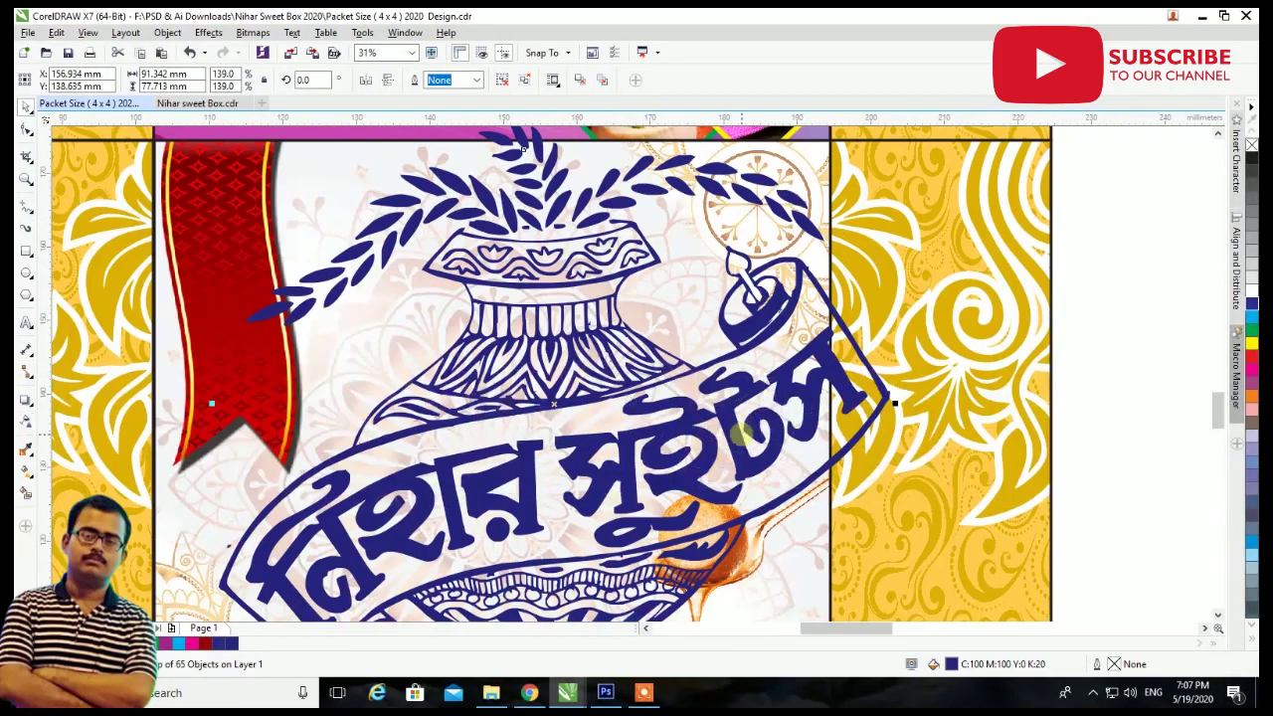
scroll(853, 288, down, 2)
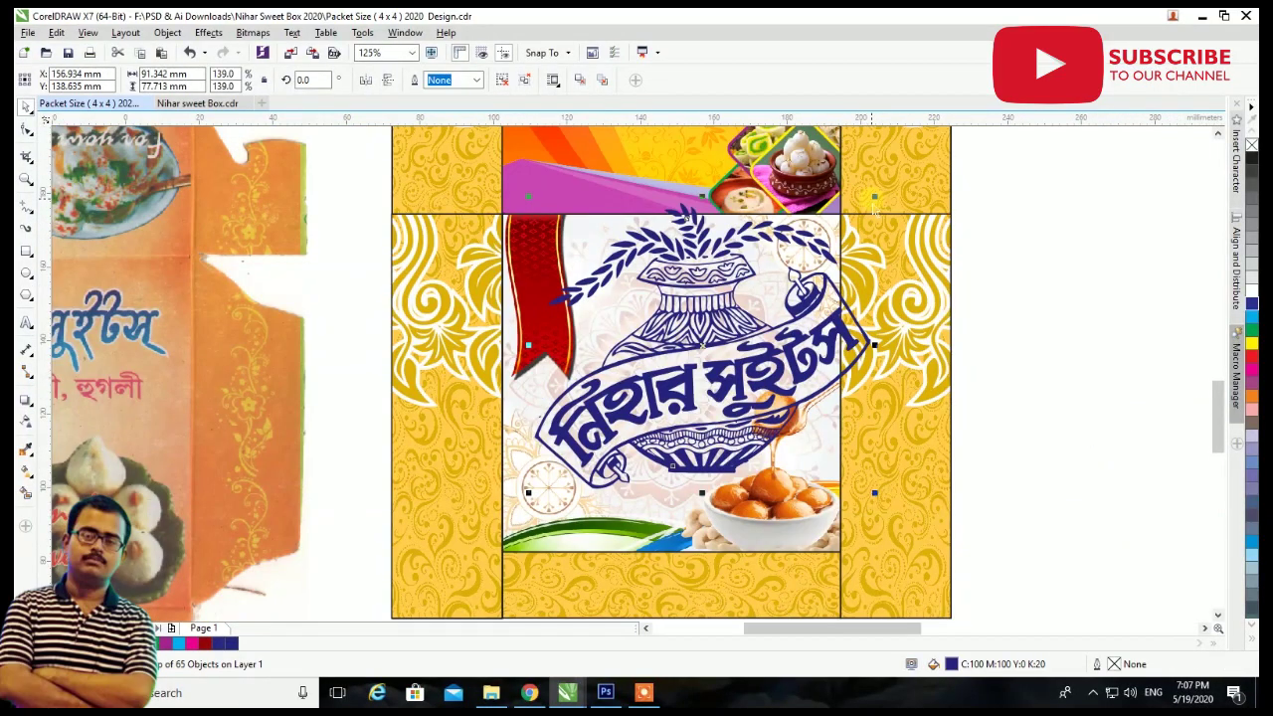
drag(873, 203, 824, 242)
drag(759, 313, 730, 343)
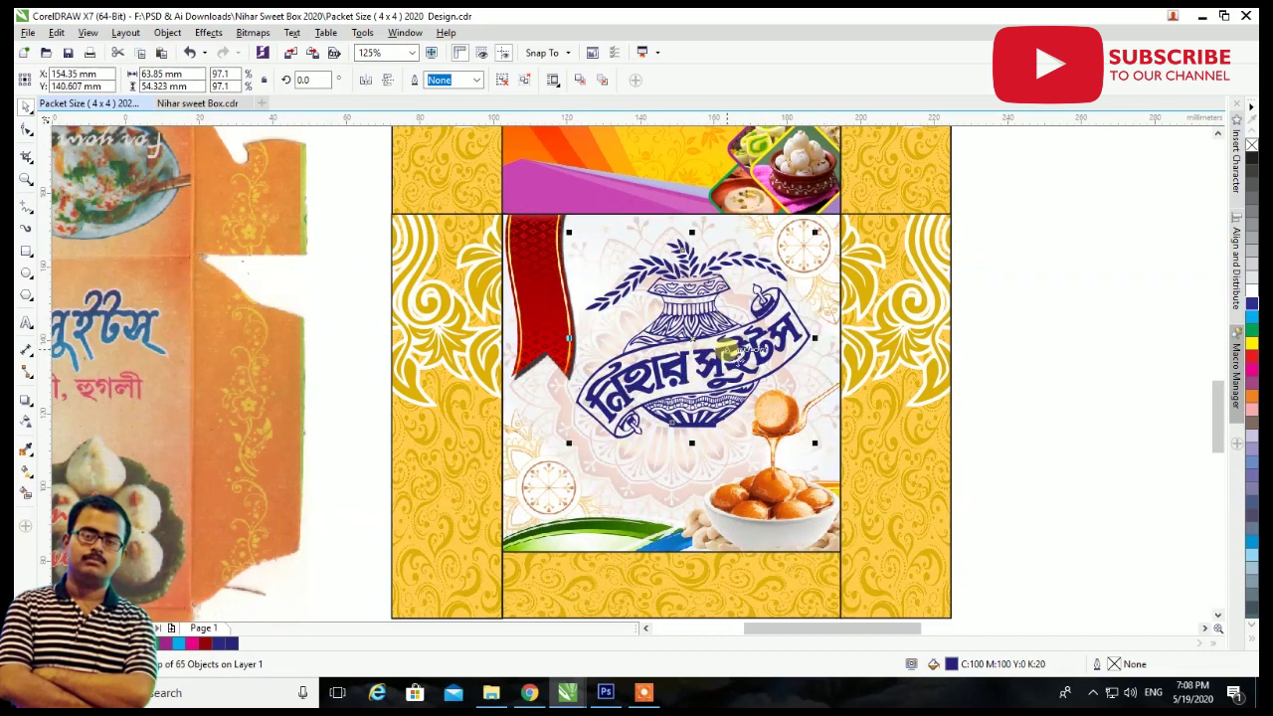
drag(814, 442, 732, 367)
Make an offset copy of the logo slightly lower right.
scroll(755, 363, up, 2)
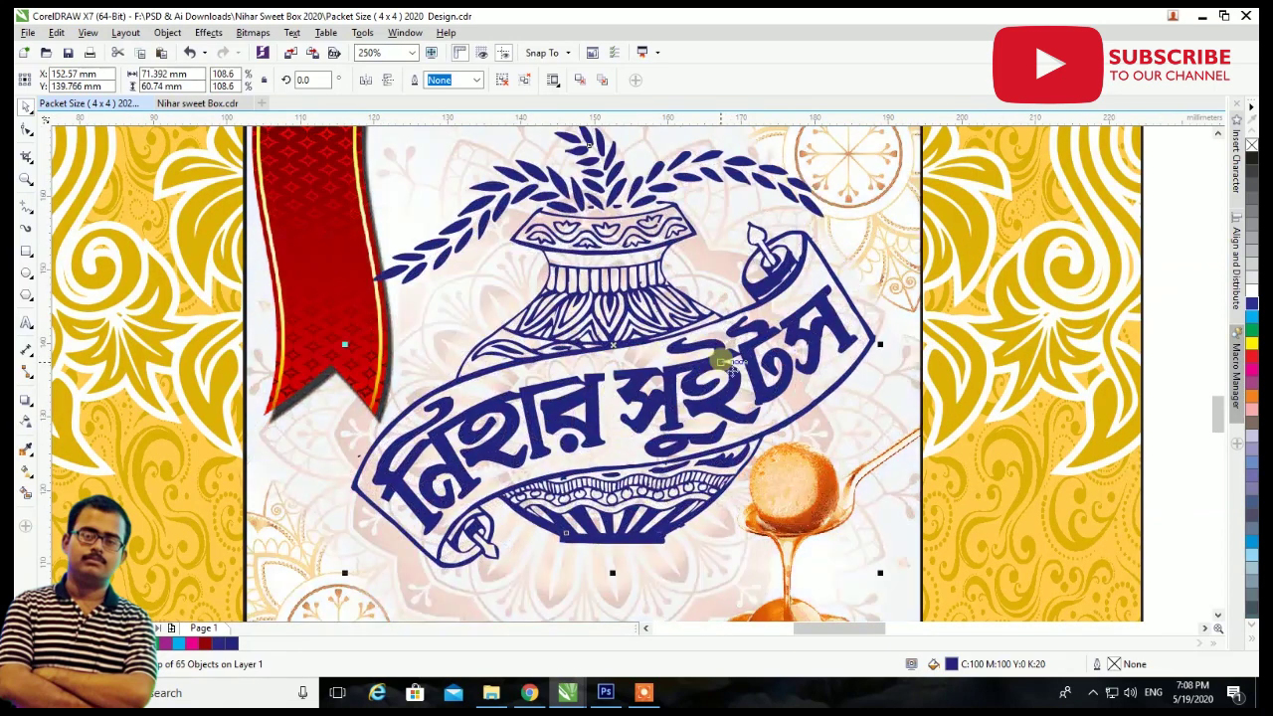
scroll(724, 362, down, 2)
scroll(724, 362, up, 4)
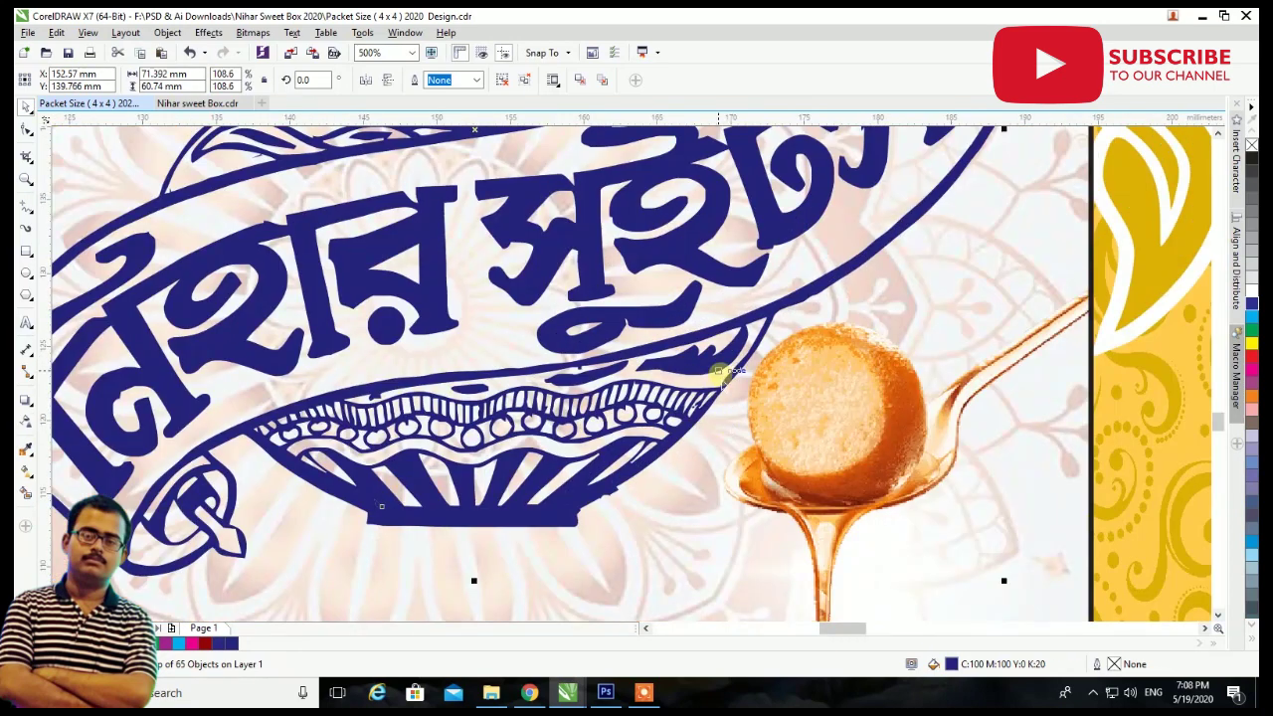
drag(731, 368, 750, 378)
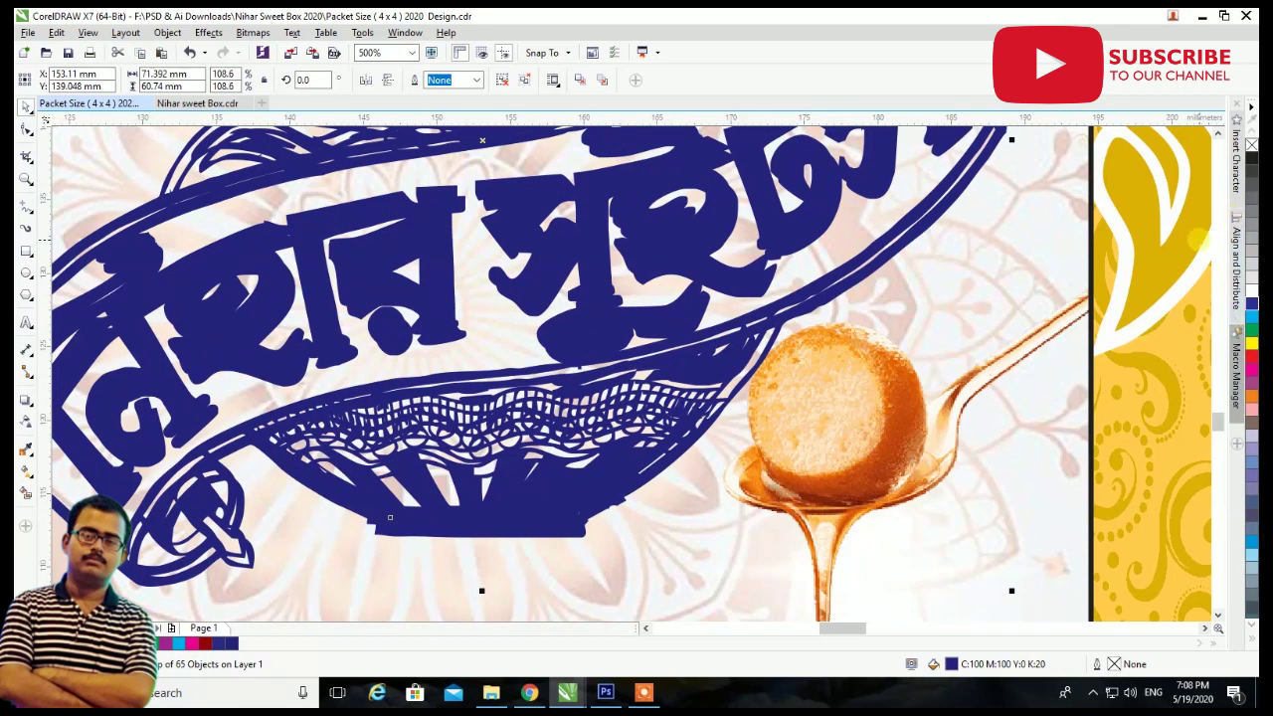
Fill the offset logo copy with black.
click(1252, 159)
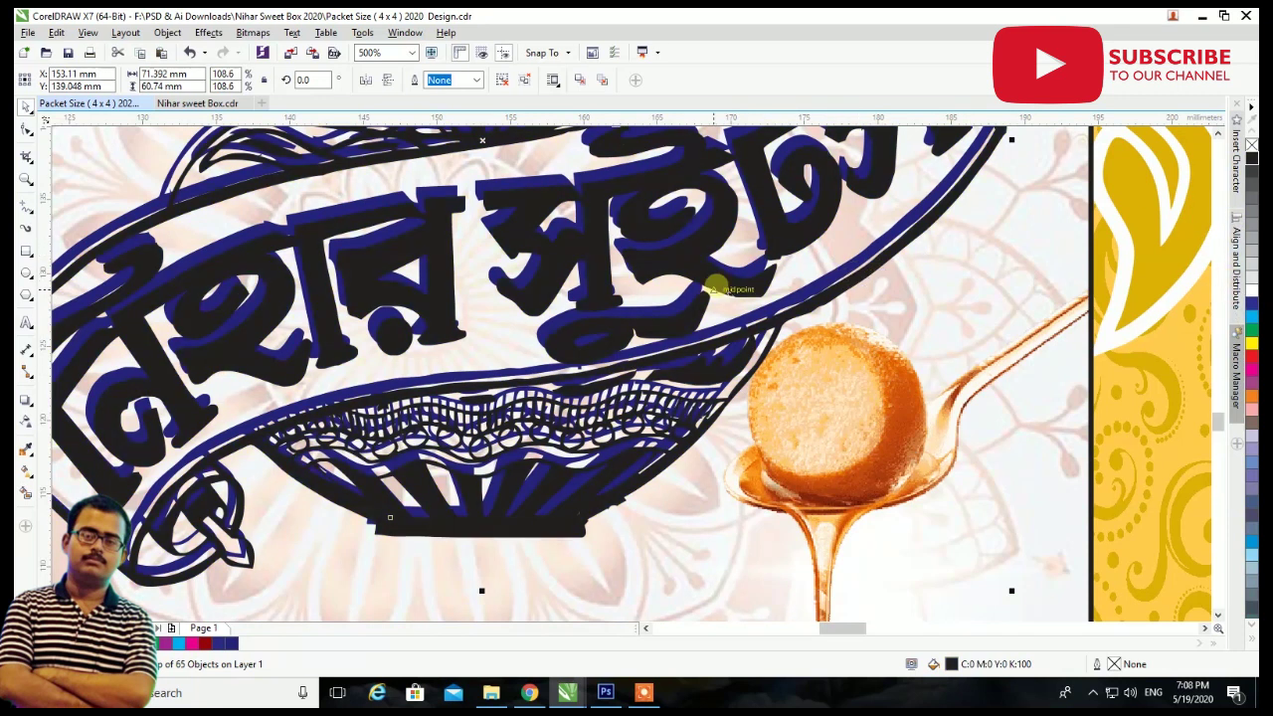
scroll(138, 525, up, 3)
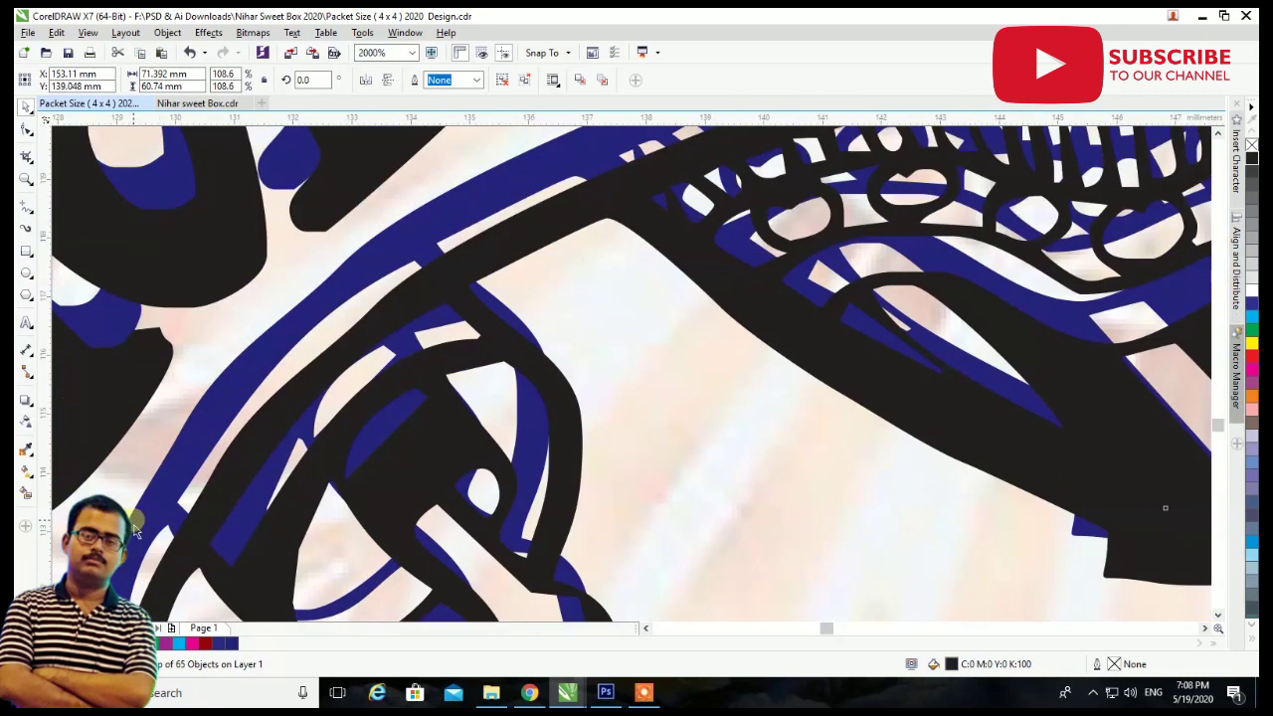
scroll(145, 531, down, 2)
scroll(298, 517, down, 2)
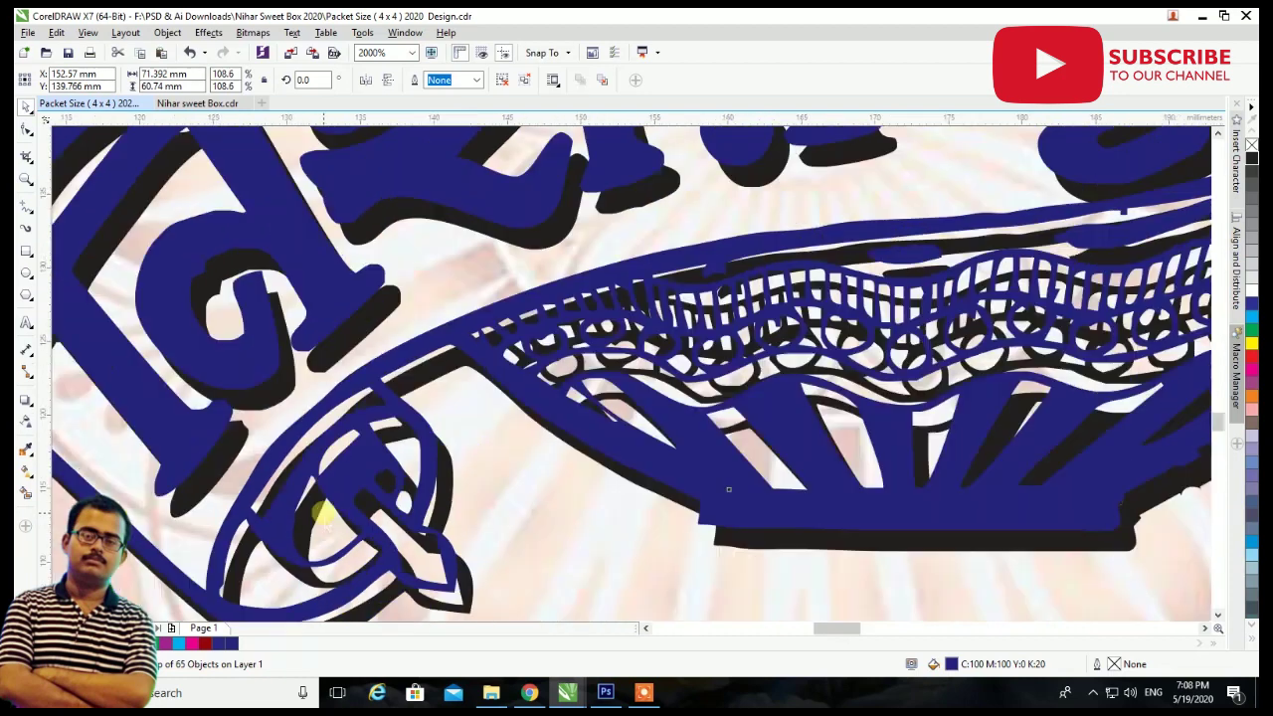
scroll(517, 422, down, 2)
scroll(578, 457, up, 3)
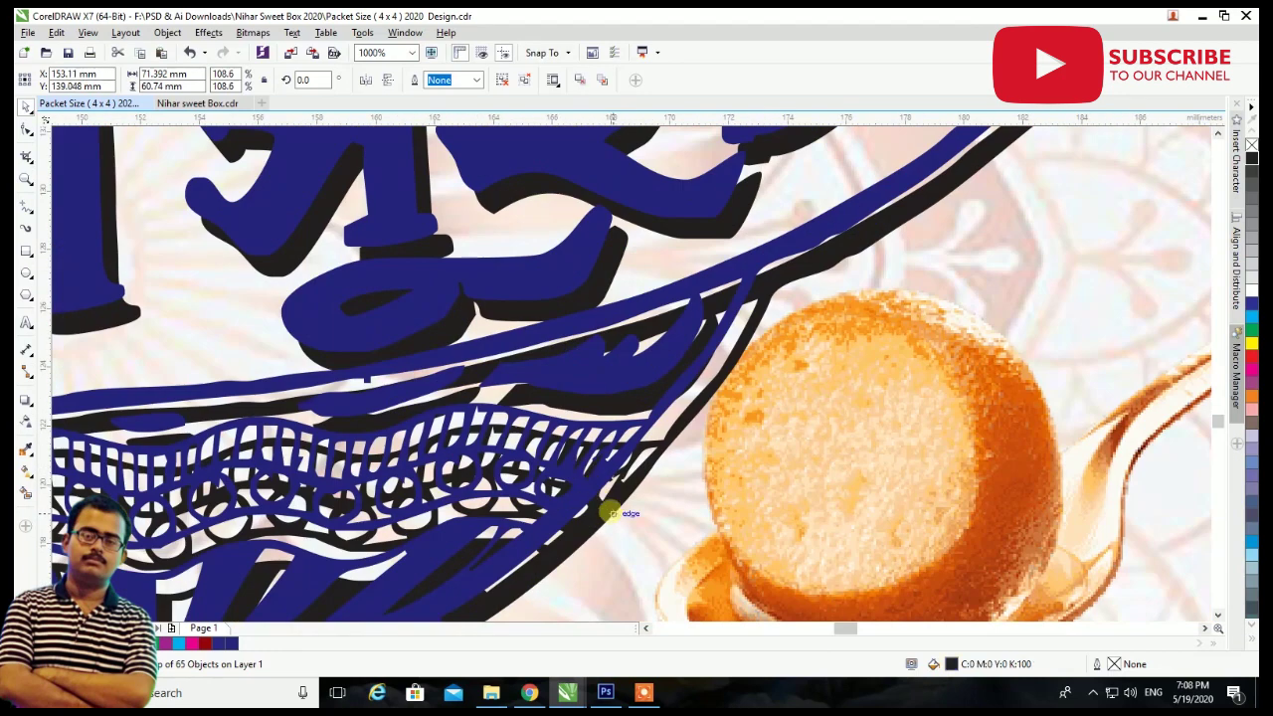
scroll(601, 502, down, 2)
scroll(600, 502, down, 1)
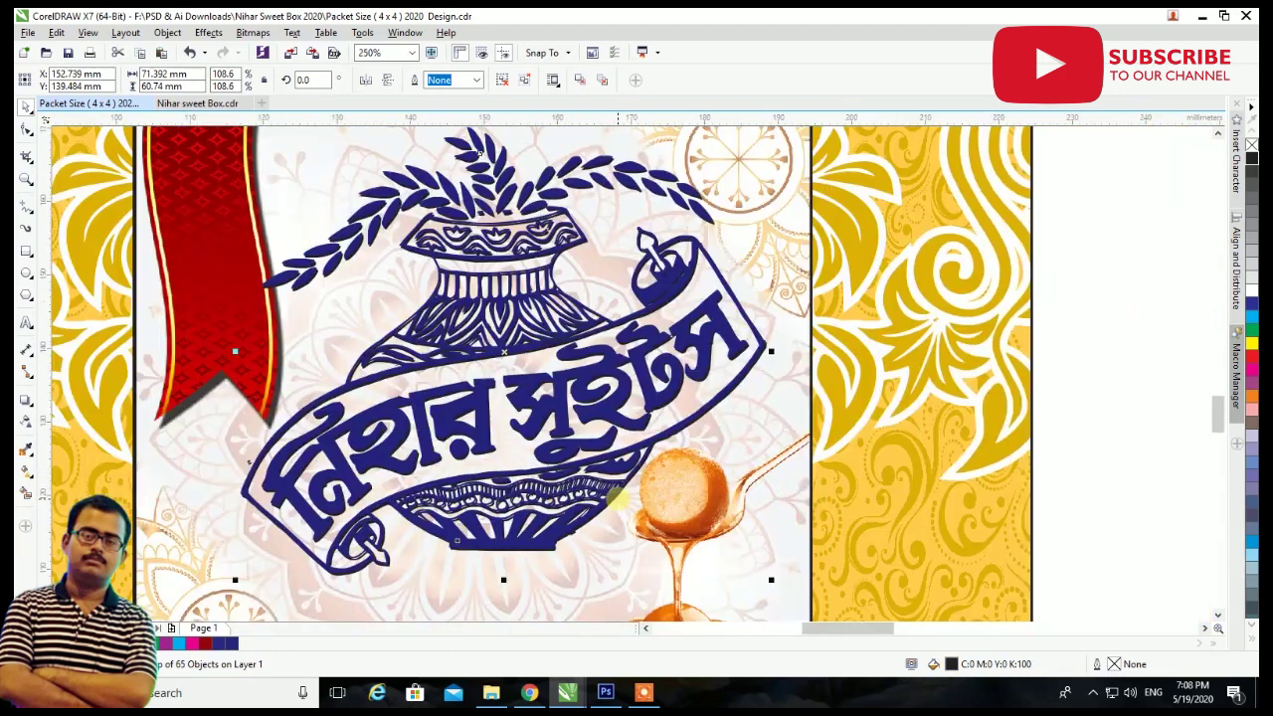
scroll(615, 488, up, 3)
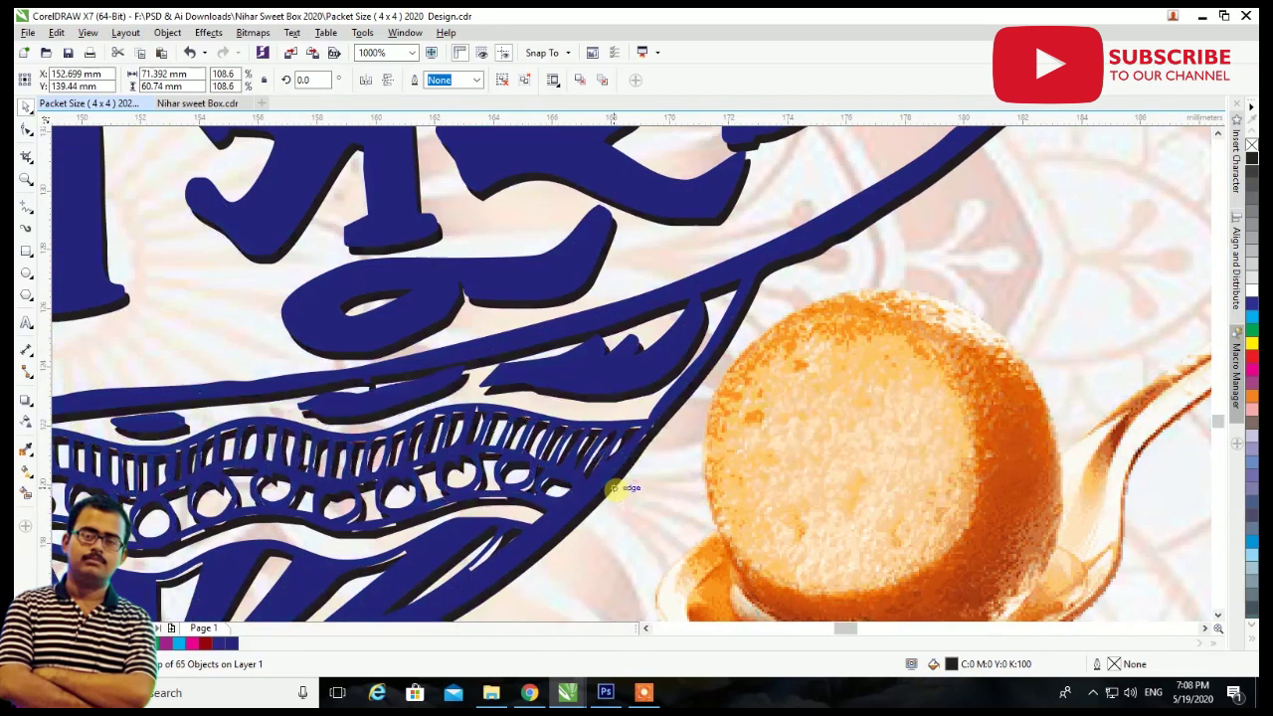
Recolour the shadow copy dark blue and deselect it.
click(1251, 304)
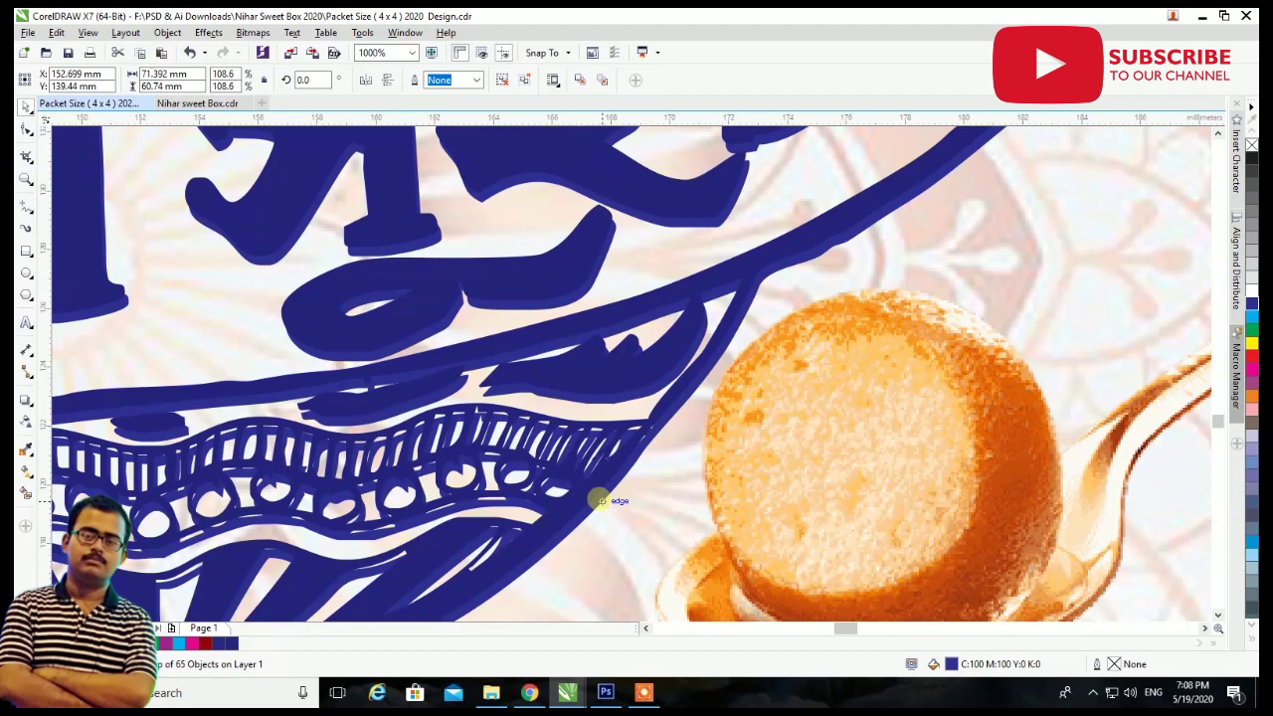
key(Escape)
scroll(601, 500, up, 2)
scroll(600, 471, up, 1)
scroll(601, 473, up, 1)
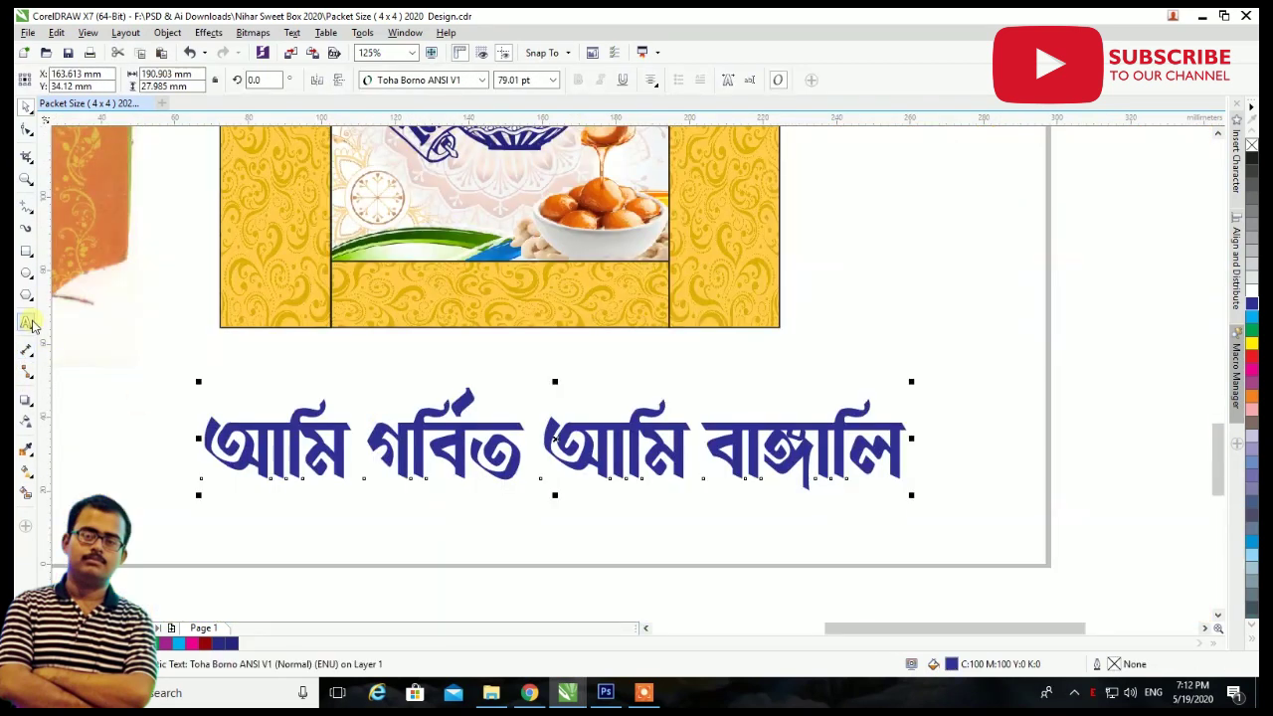
Replace the text with the two-line address 'আন্দুল রোড, হাঁসখালী পোল' / 'হাওড়া-৭১১১০৯'.
click(28, 323)
key(ctrl+a)
text(উব)
key(ctrl+a)
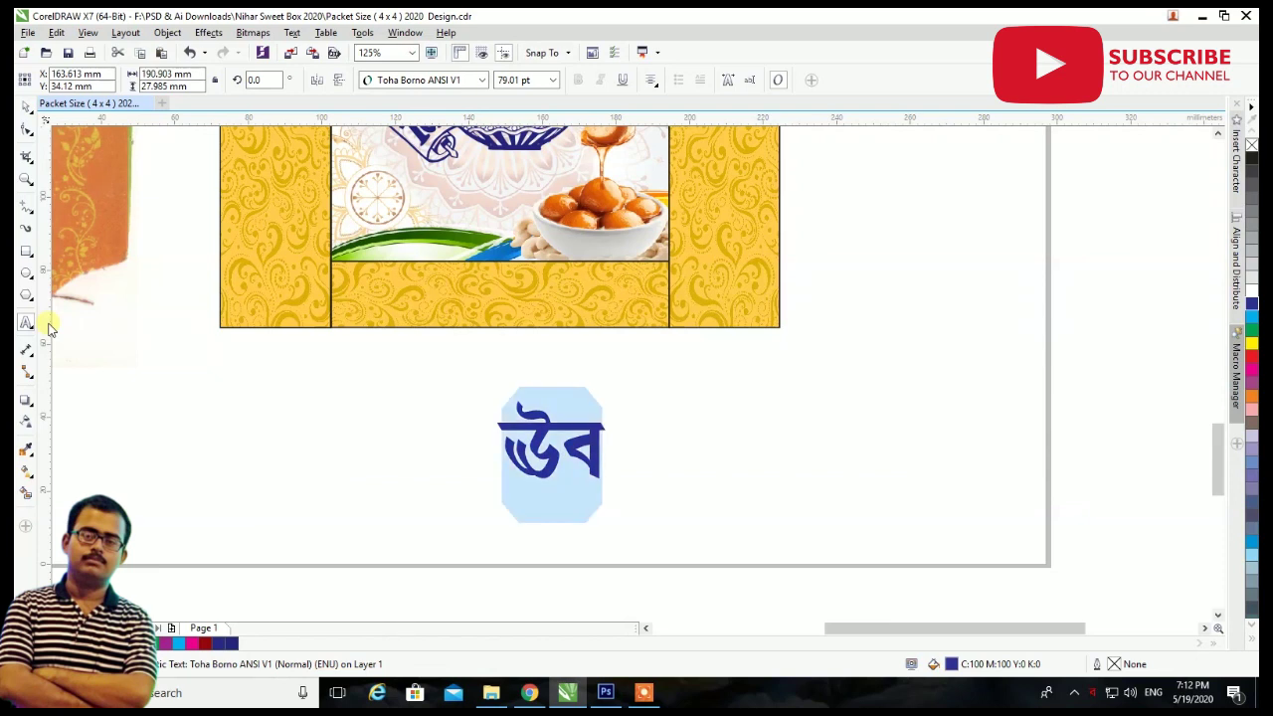
text(আন্দুল রোড, হাঁসখালী পোল)
key(Return)
text(হাওড়া-৭১১১০৯)
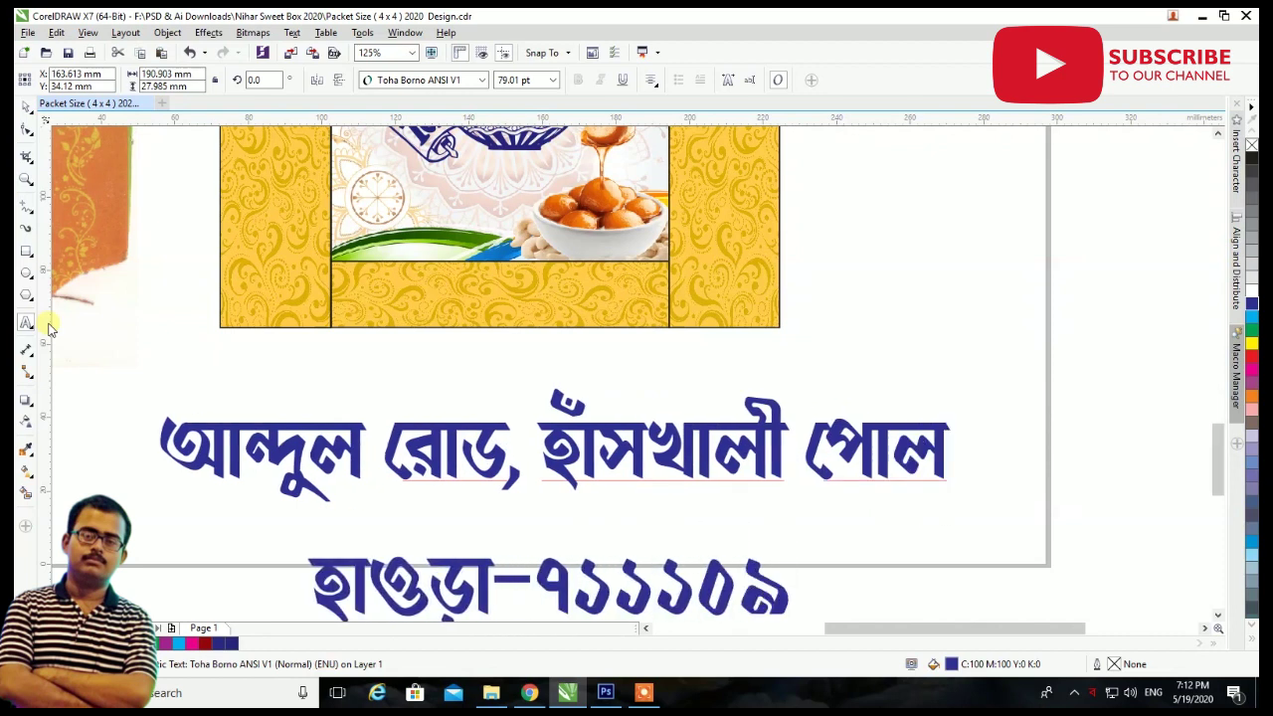
Shrink the address text to a small size on the front panel.
click(27, 107)
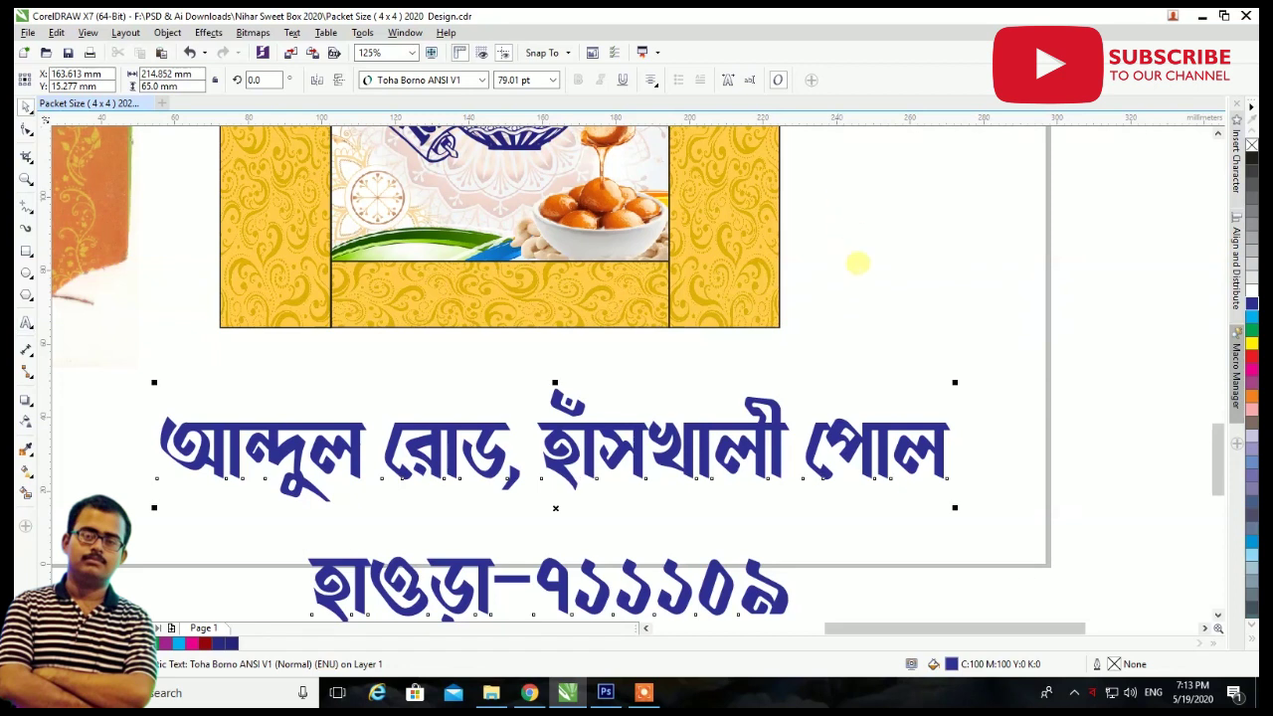
mouse_move(955, 383)
mouse_down()
mouse_move(646, 477)
mouse_move(490, 217)
mouse_up()
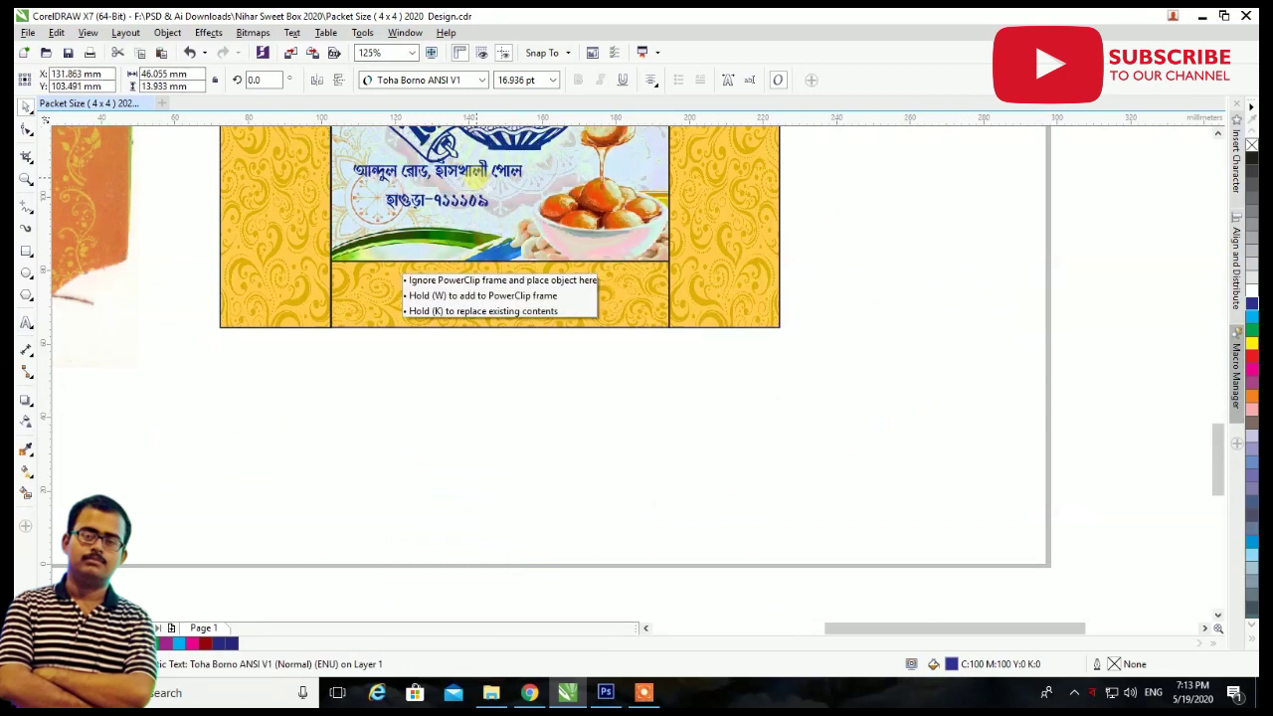
scroll(489, 217, down, 1)
Tighten the spacing between the two address lines.
scroll(463, 182, down, 1)
scroll(464, 182, up, 3)
scroll(428, 246, up, 1)
click(27, 132)
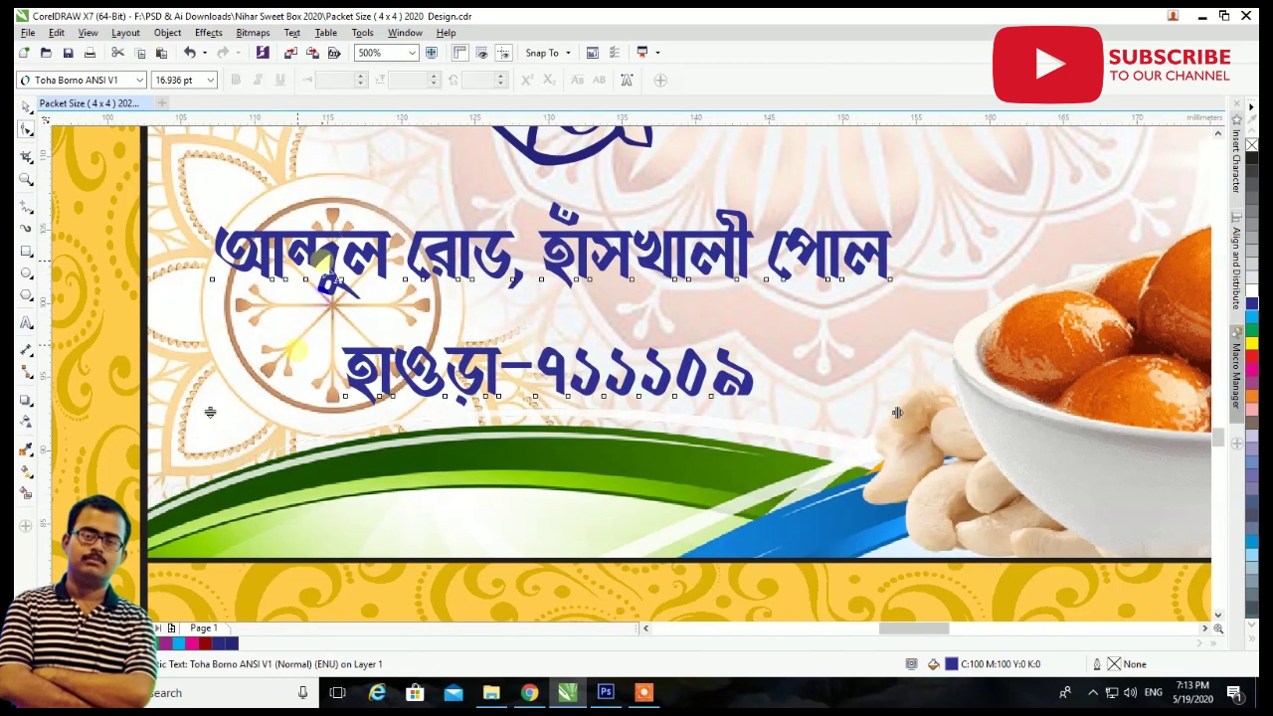
drag(227, 415, 201, 338)
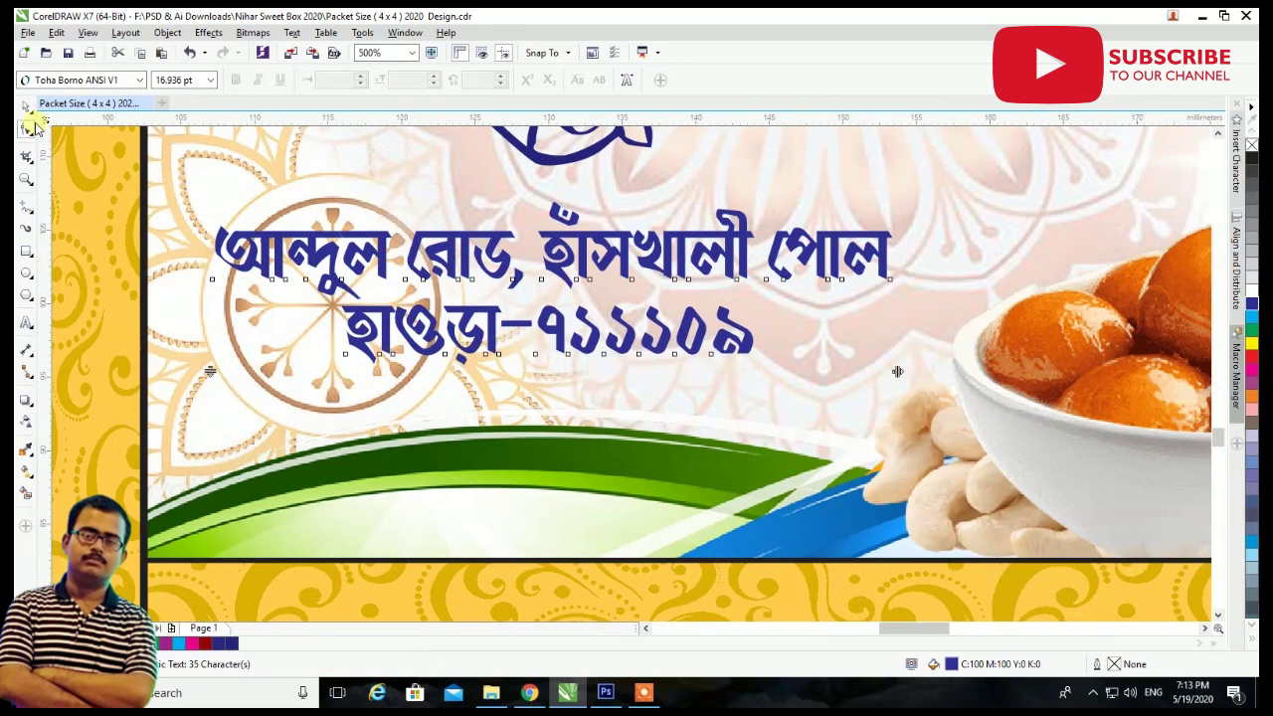
key(space)
Enlarge the address to 21.135 pt and place it beneath the logo.
drag(424, 263, 395, 263)
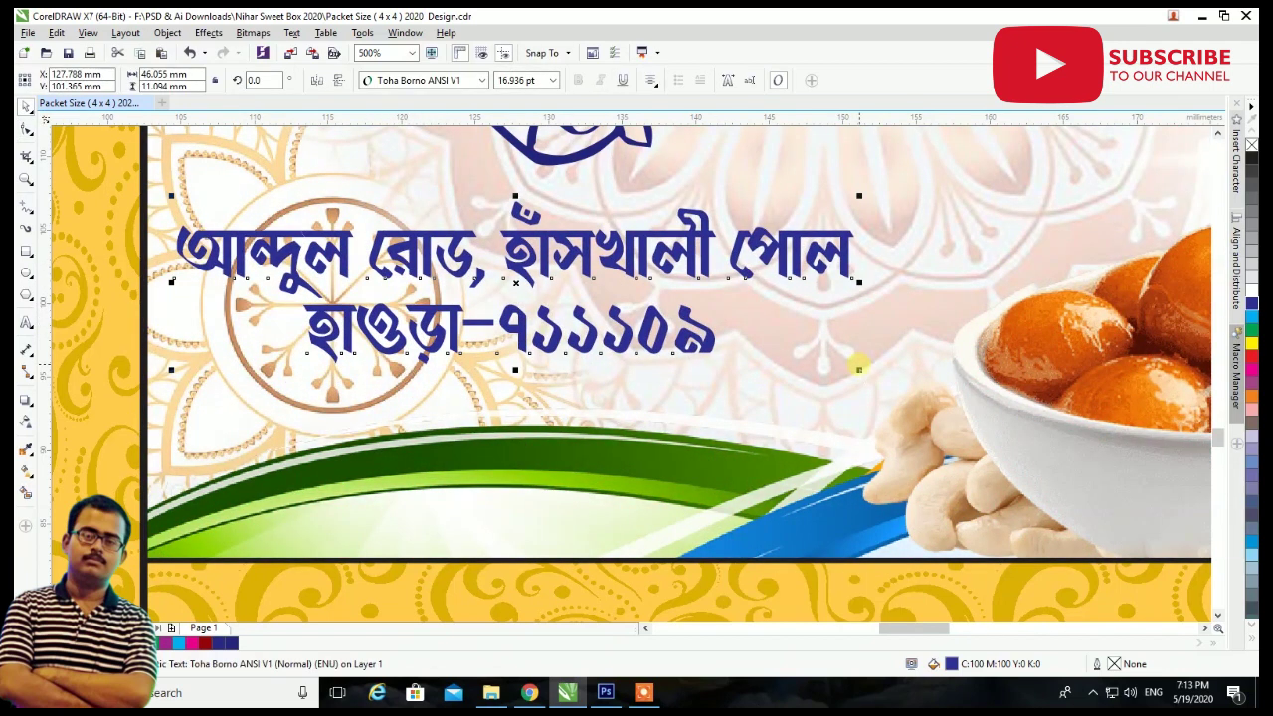
drag(859, 370, 1028, 409)
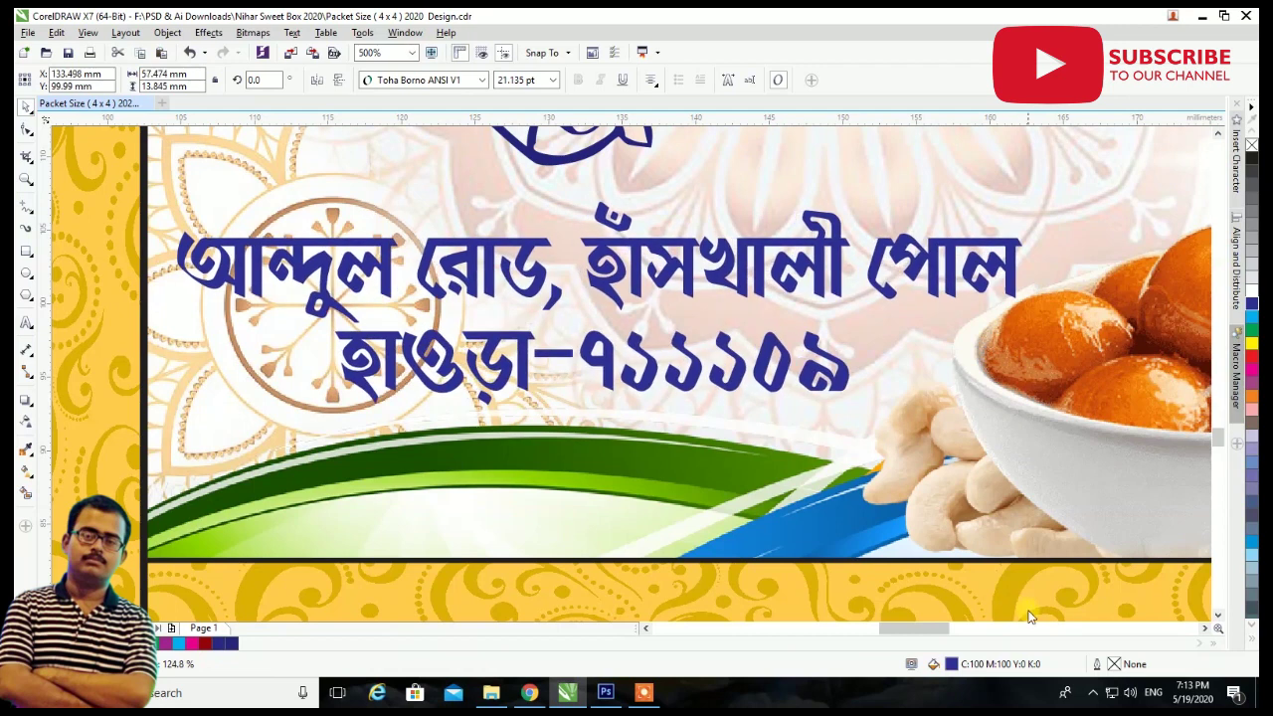
drag(840, 303, 818, 284)
scroll(703, 155, down, 2)
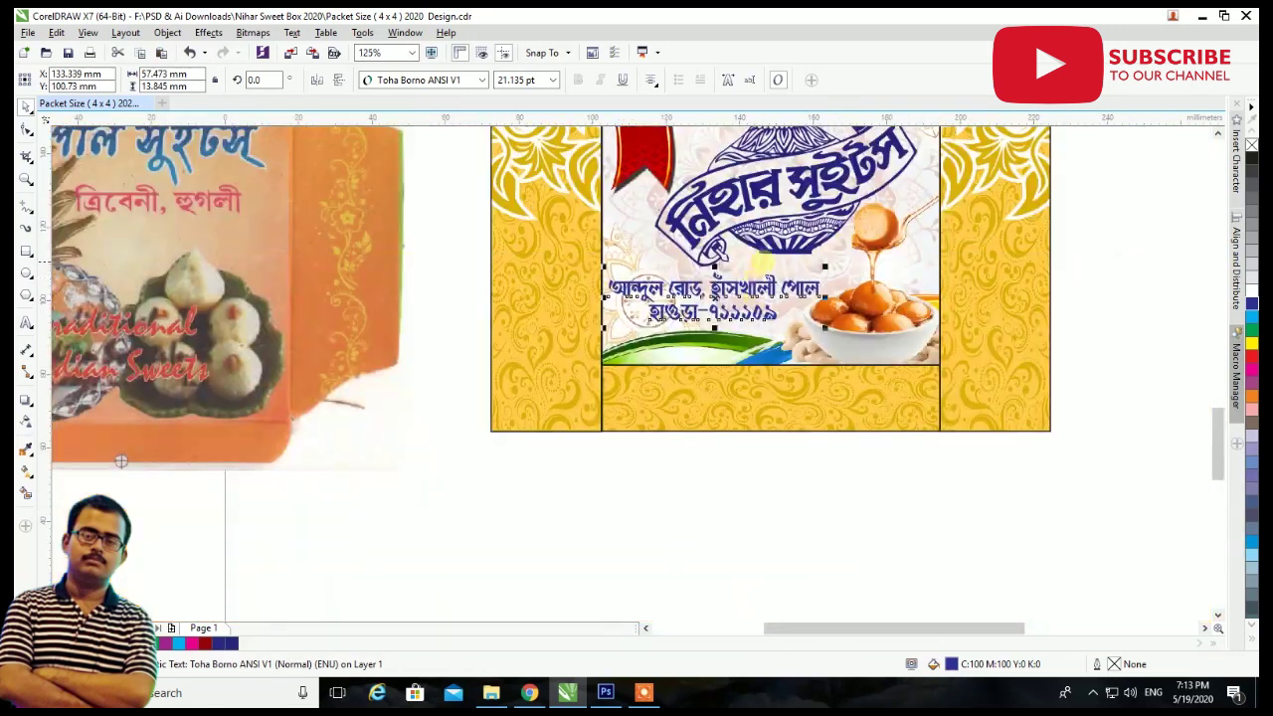
Set the address font to Shokuntola ANSI.
scroll(825, 266, up, 2)
click(481, 80)
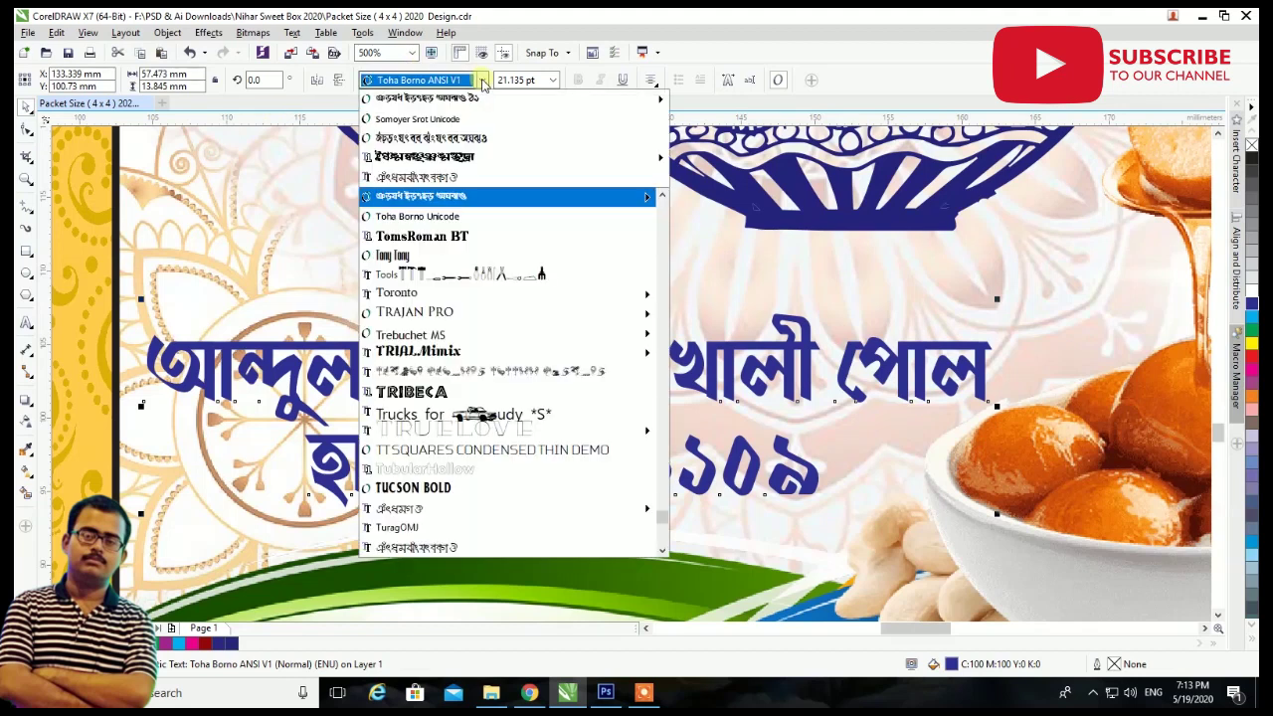
text(S)
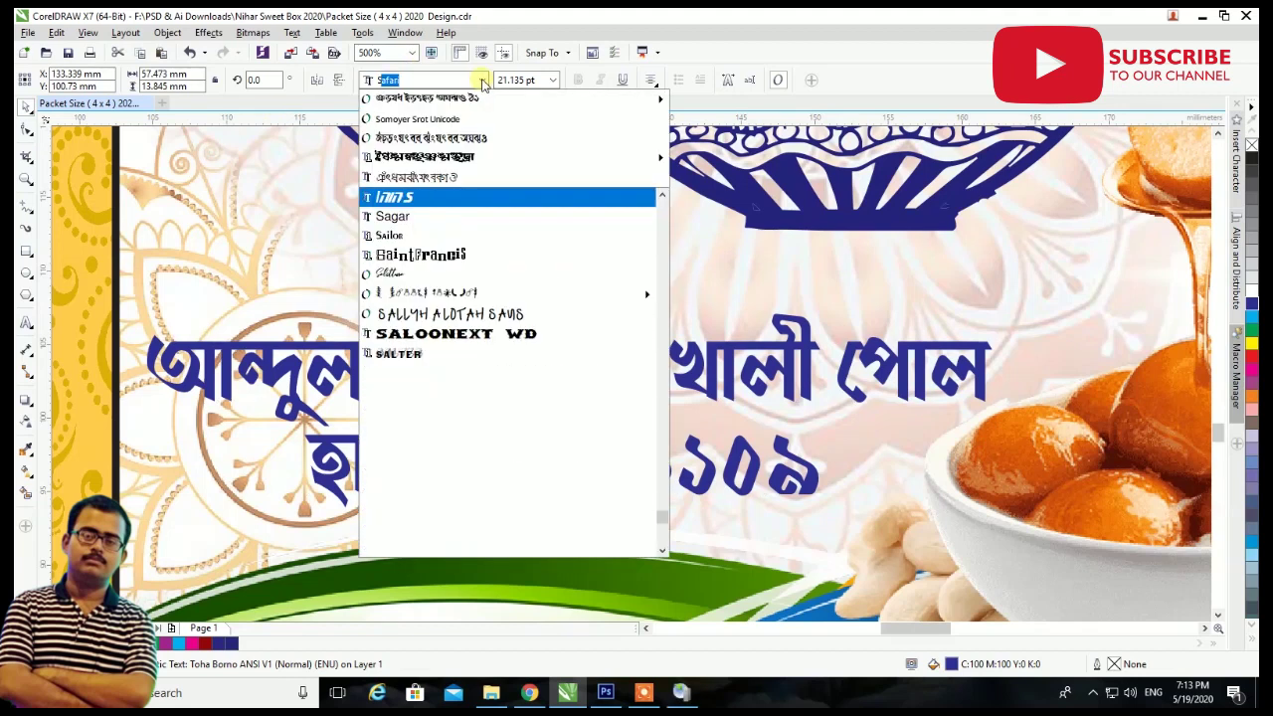
text(hu)
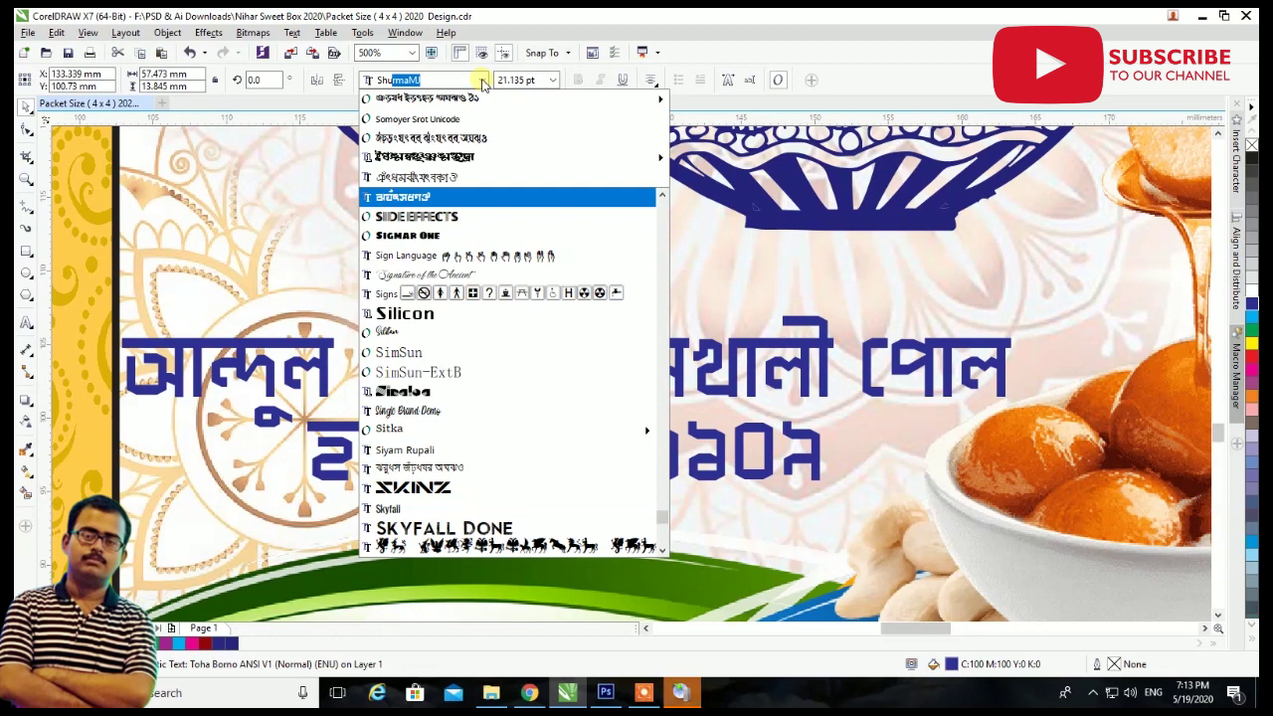
key(BackSpace)
key(BackSpace)
text(o)
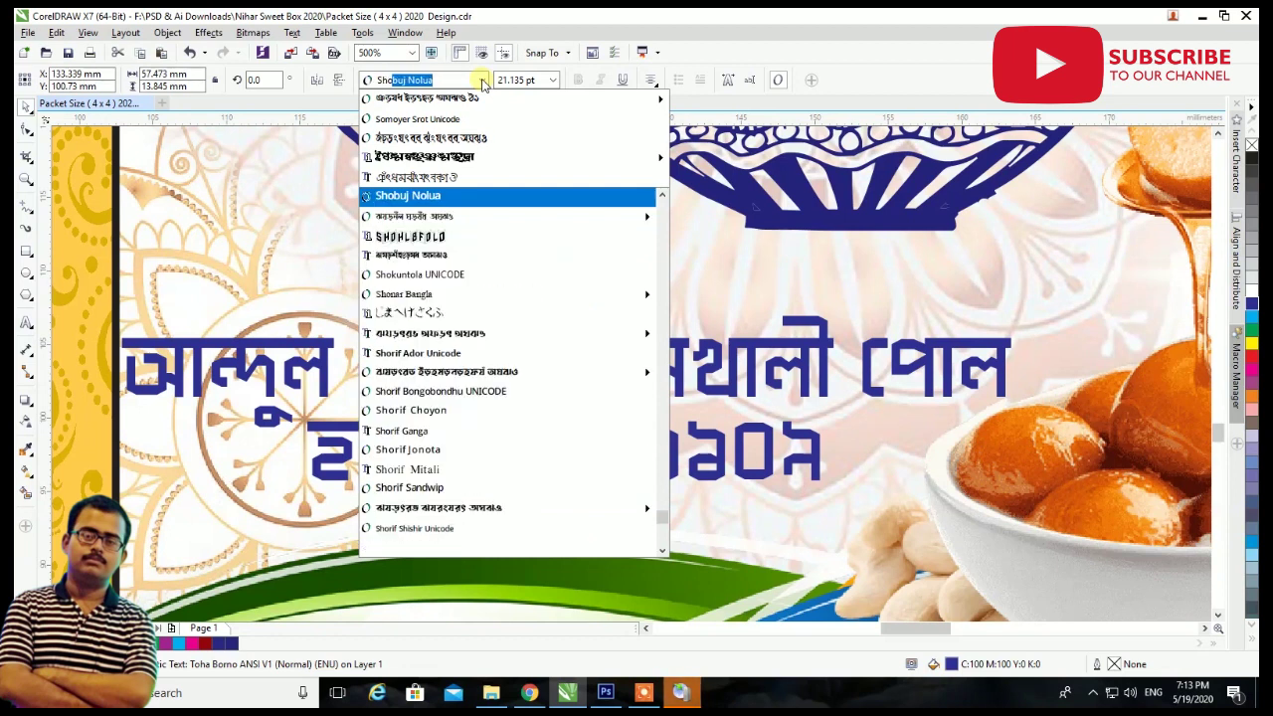
text(kunt)
key(Return)
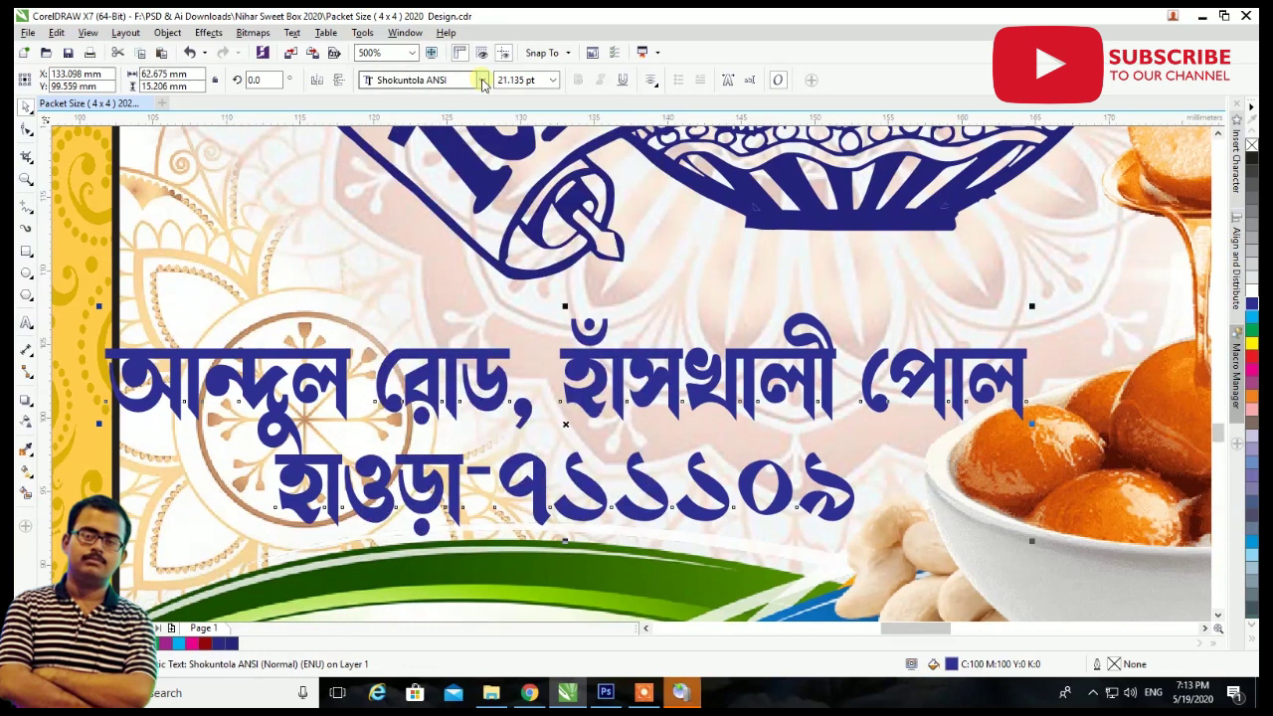
Widen the address line spacing, resize it to 18.623 pt and fill it red.
click(30, 135)
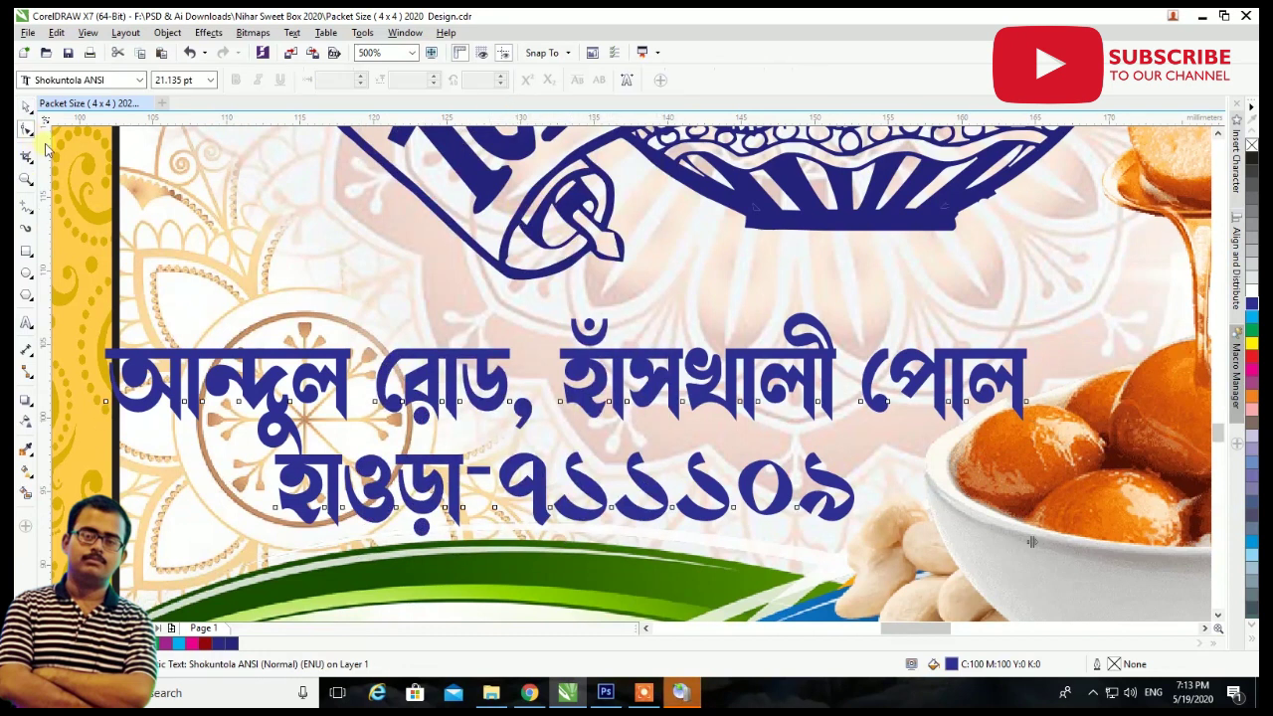
drag(1031, 542, 1031, 554)
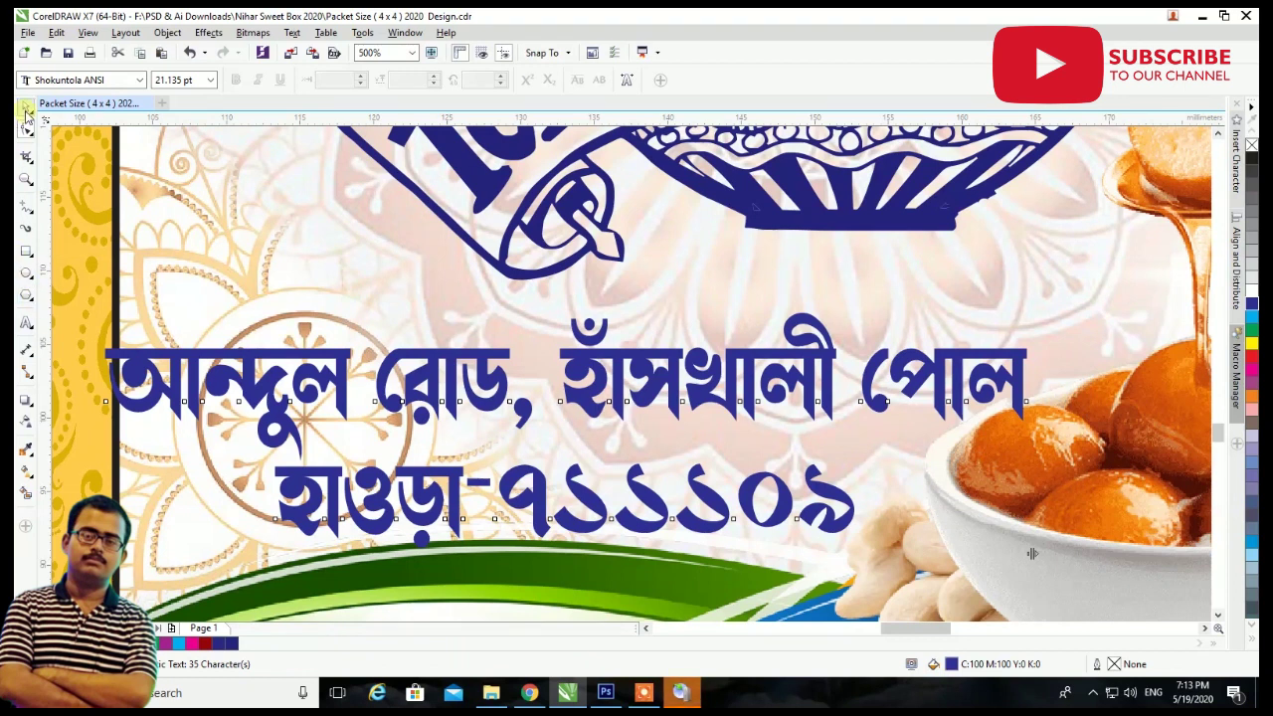
click(25, 109)
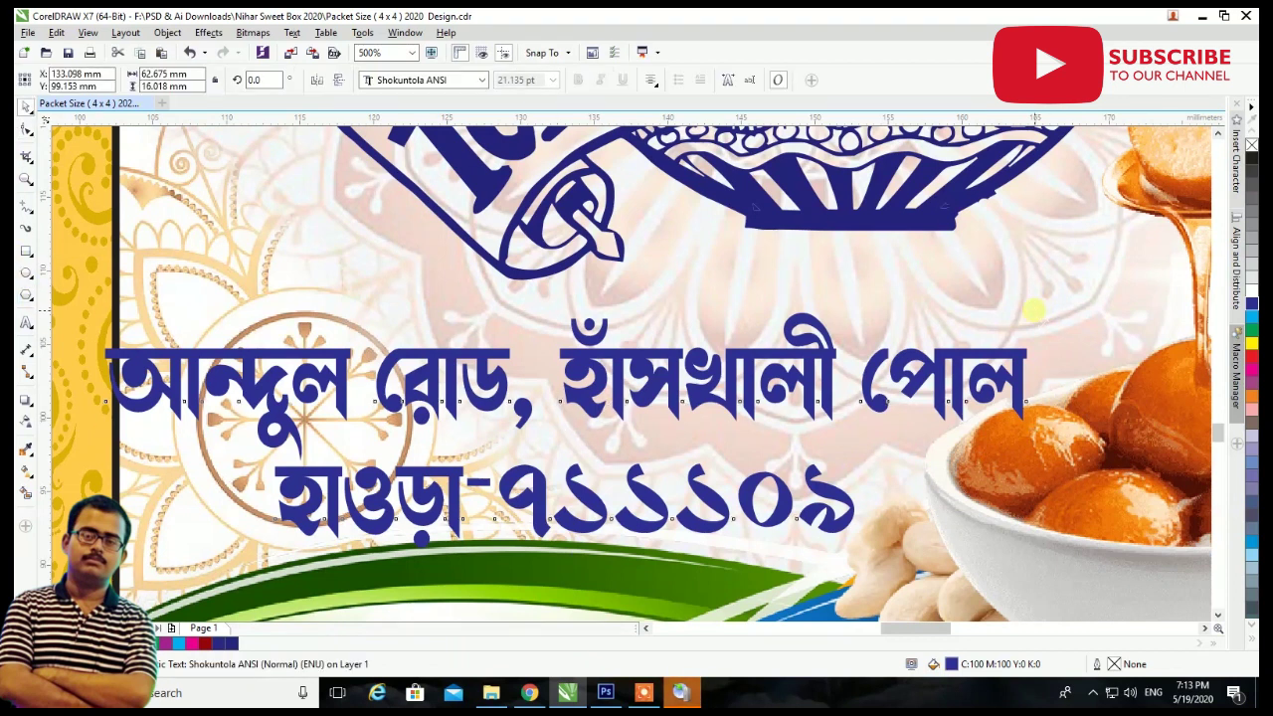
mouse_move(1034, 311)
mouse_down()
mouse_move(900, 376)
mouse_move(867, 373)
mouse_up()
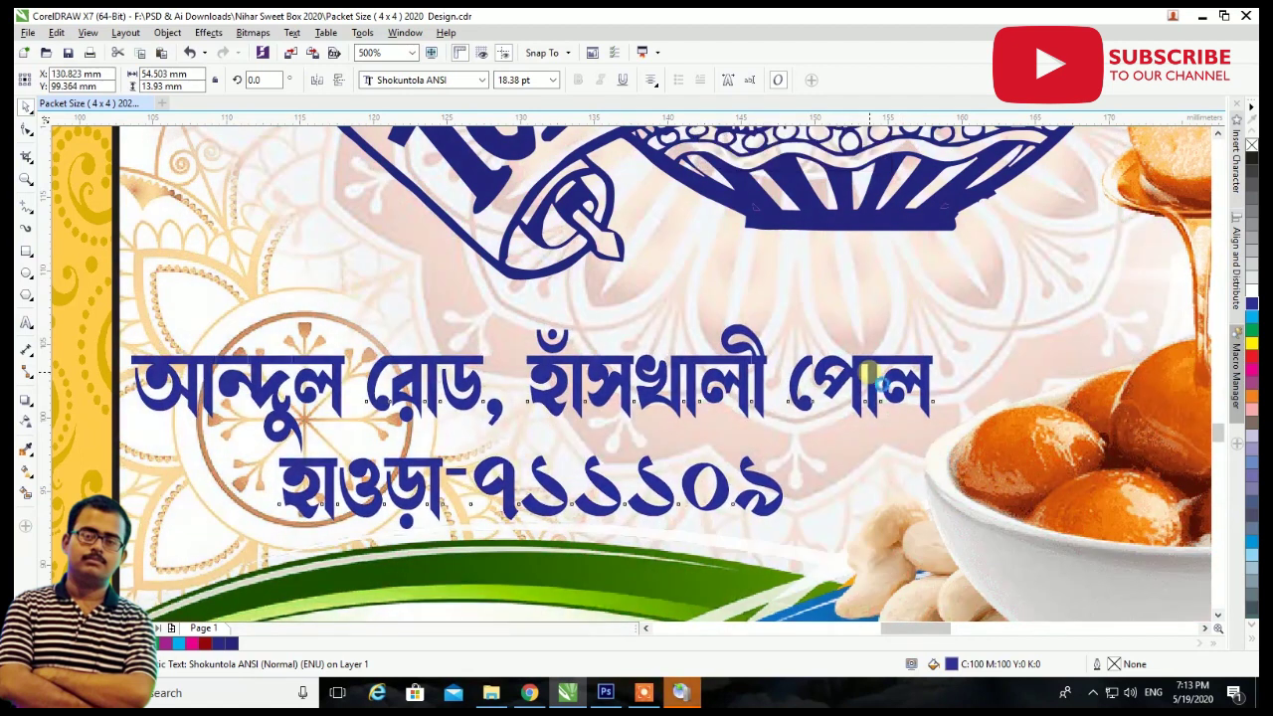
drag(937, 319, 948, 316)
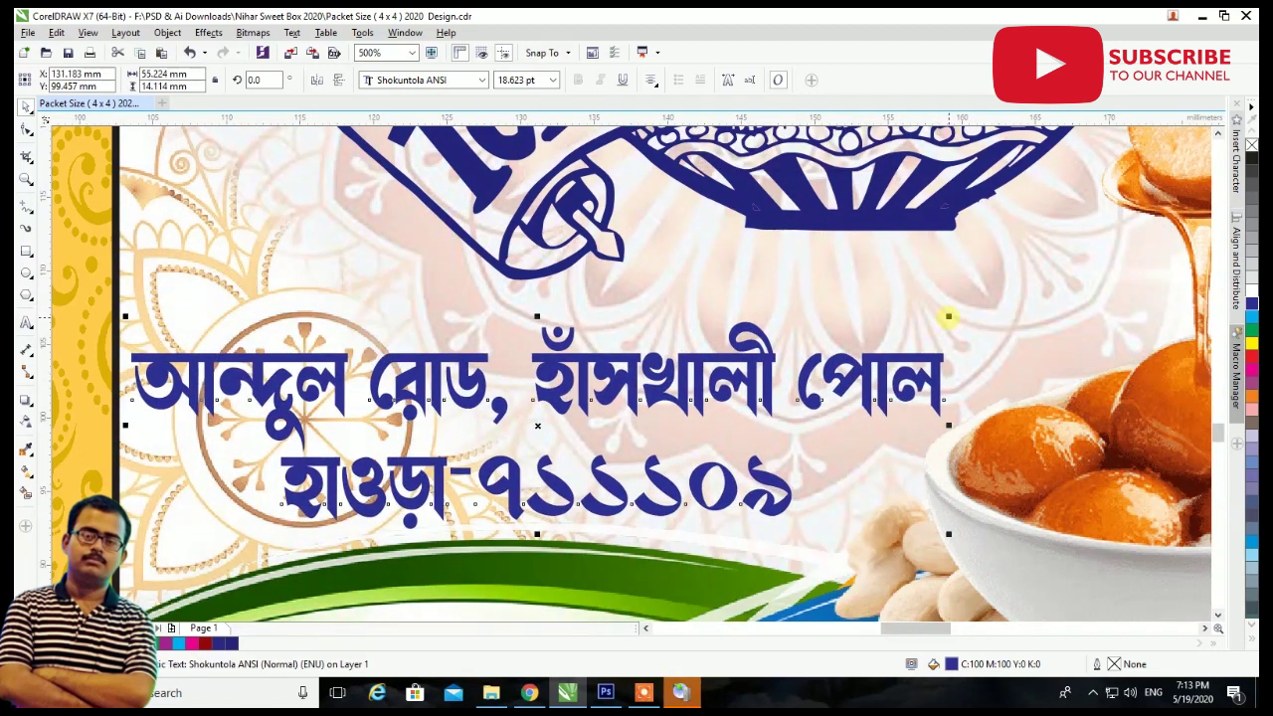
click(1251, 352)
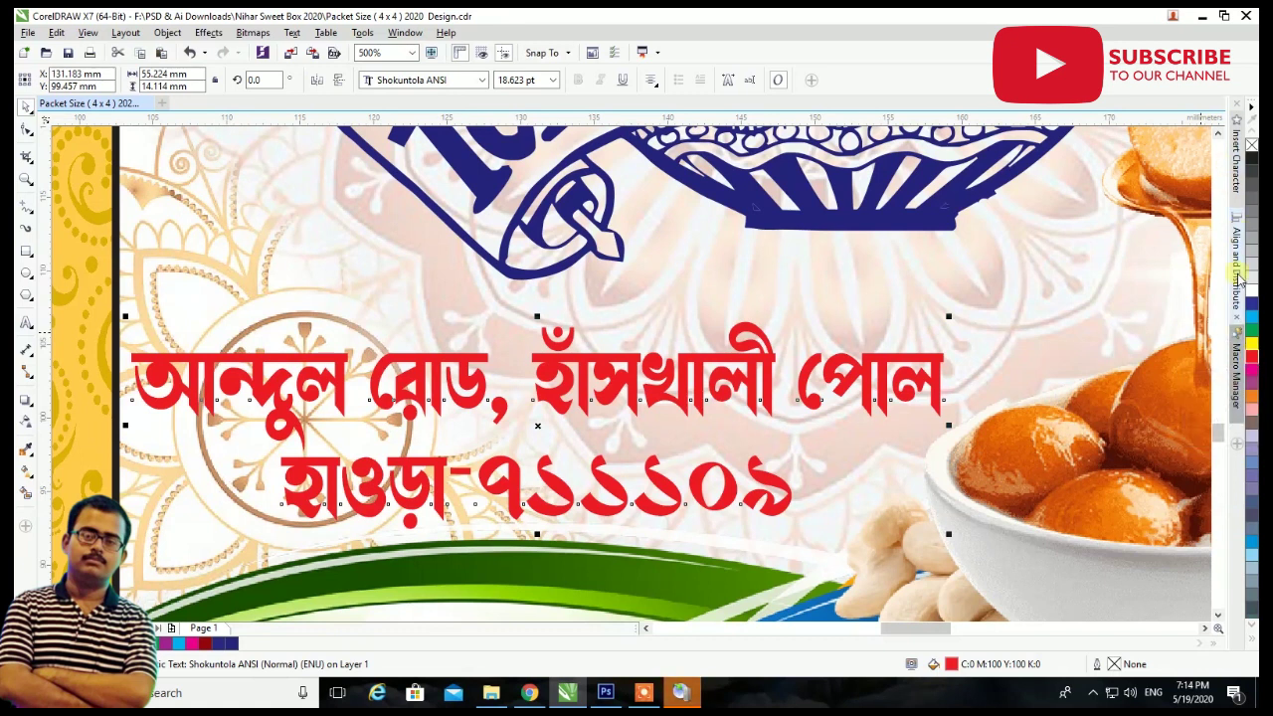
click(360, 32)
mouse_move(292, 33)
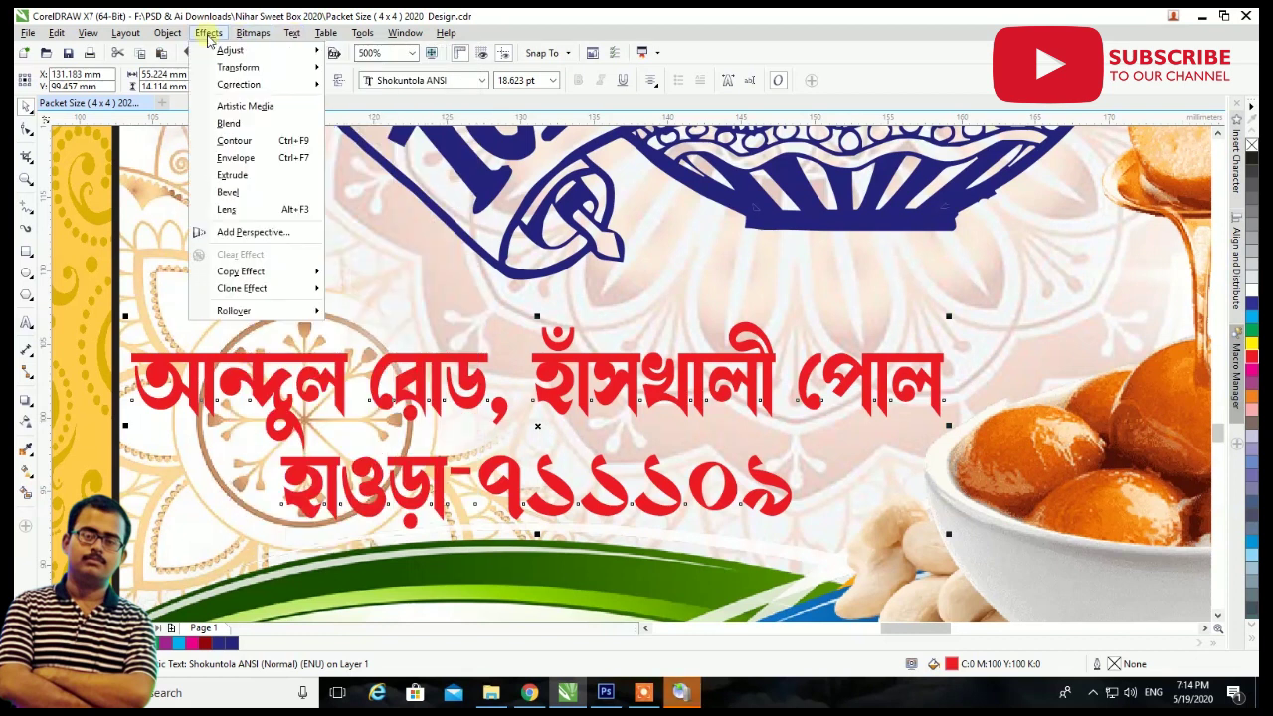
Add an outside contour to the address, trying white and yellow at 0.3 mm offset.
mouse_move(238, 83)
click(235, 141)
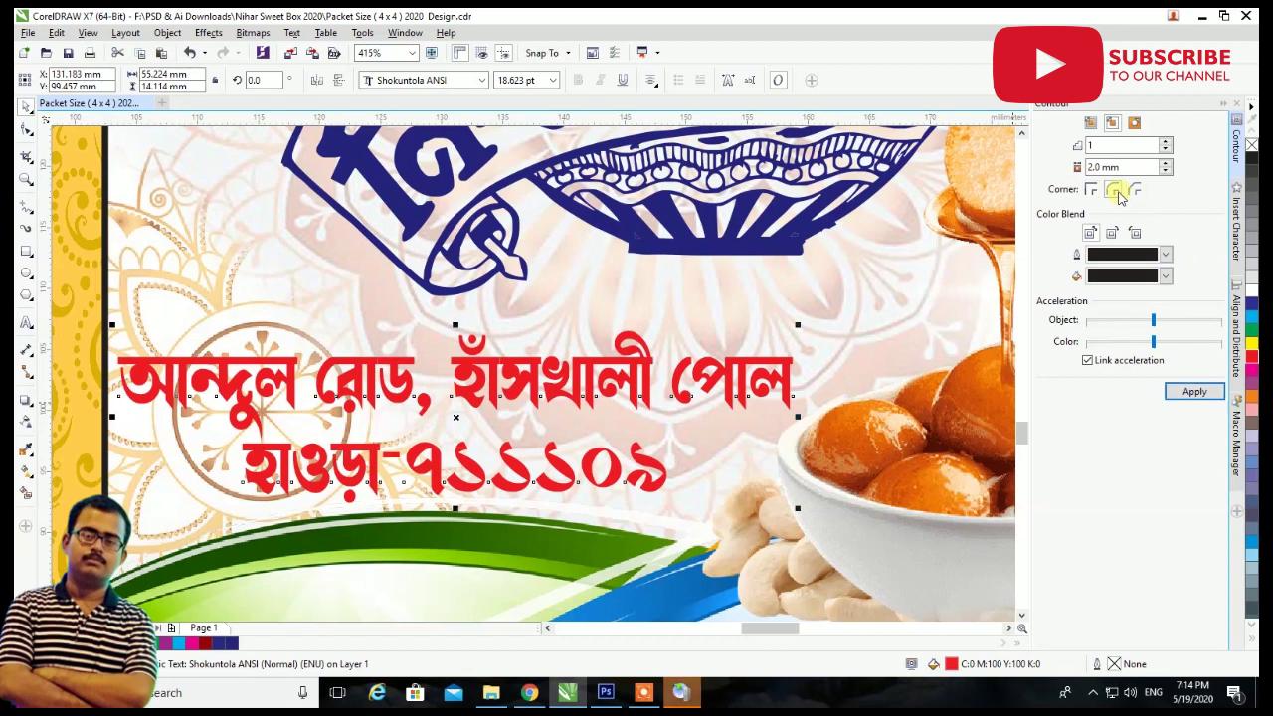
click(1134, 124)
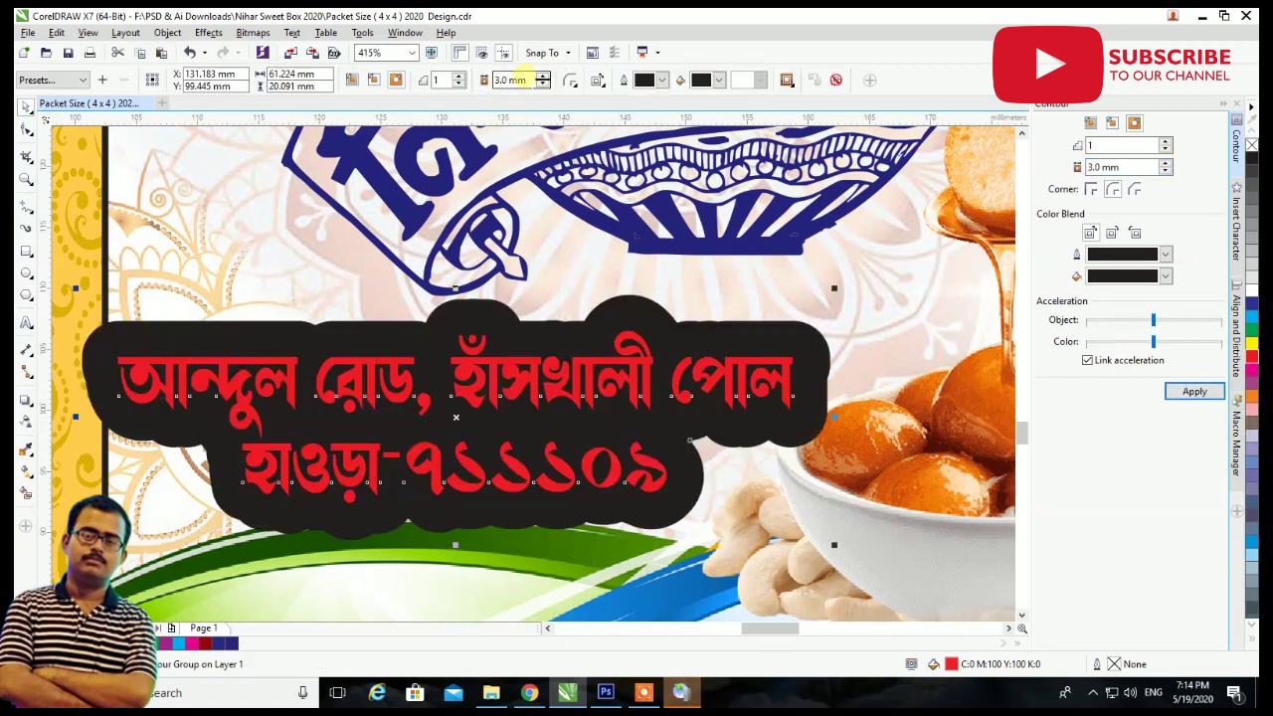
text(0.6)
key(Return)
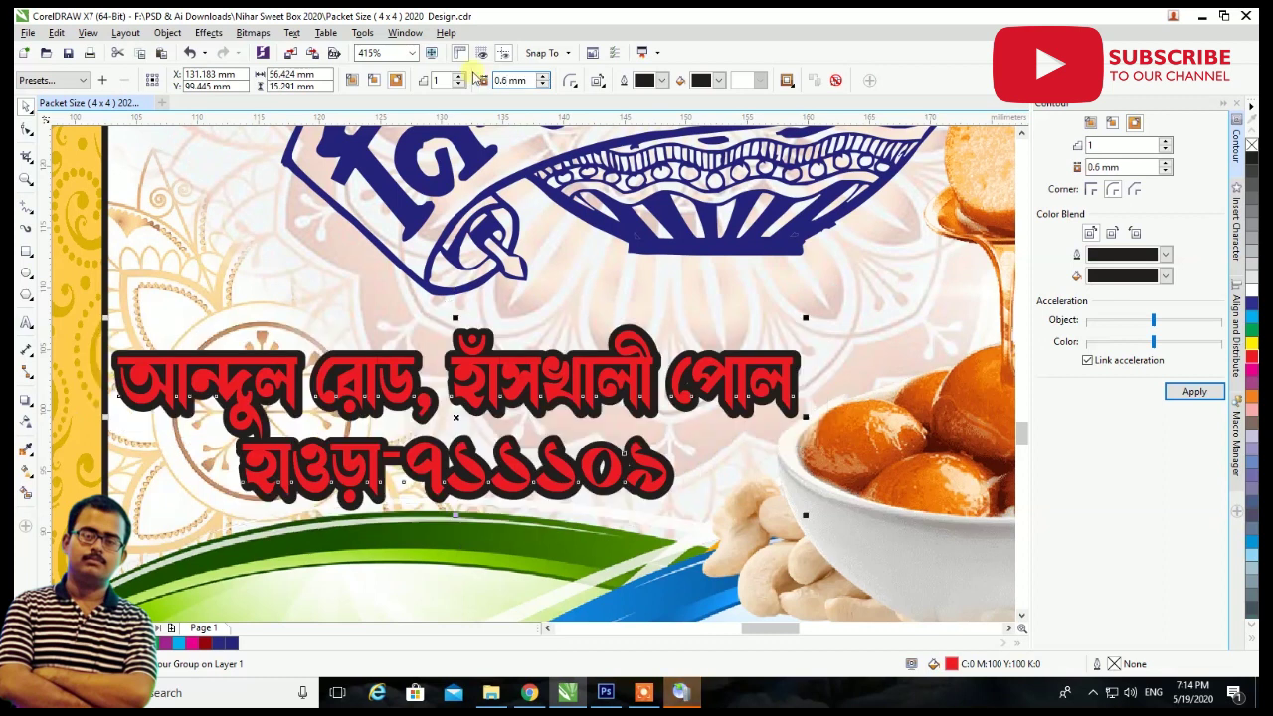
click(712, 81)
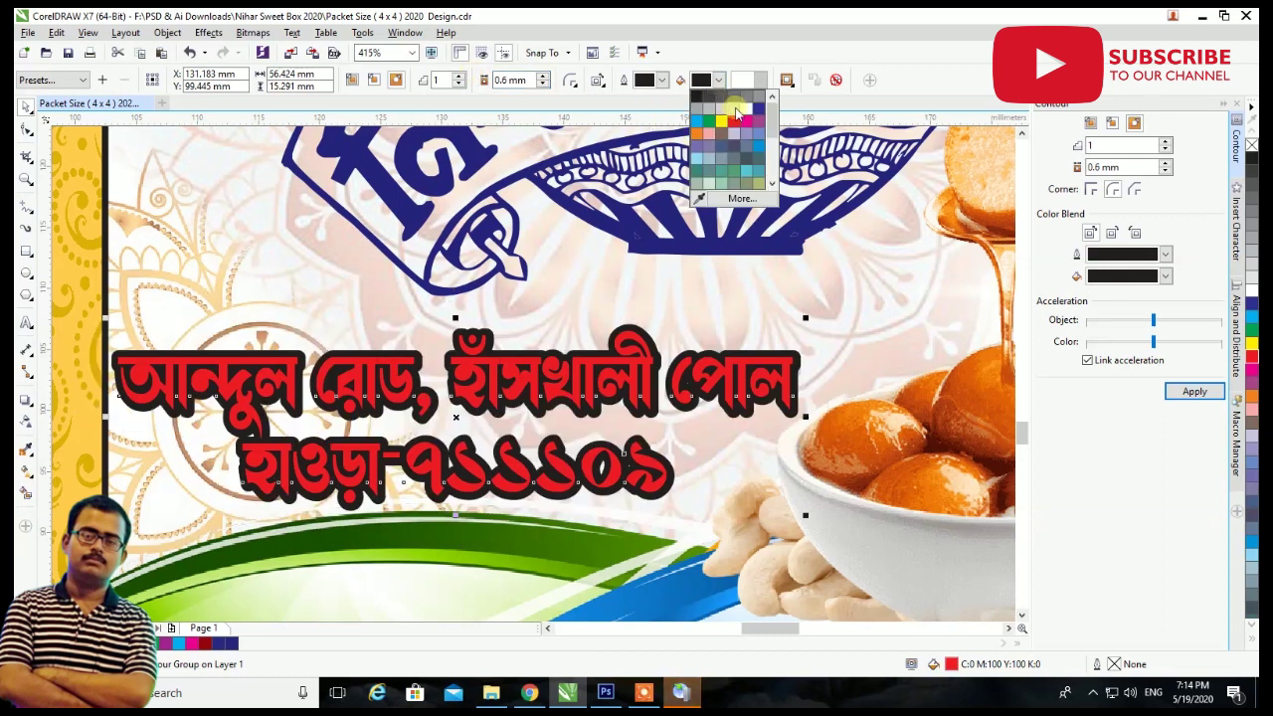
click(741, 113)
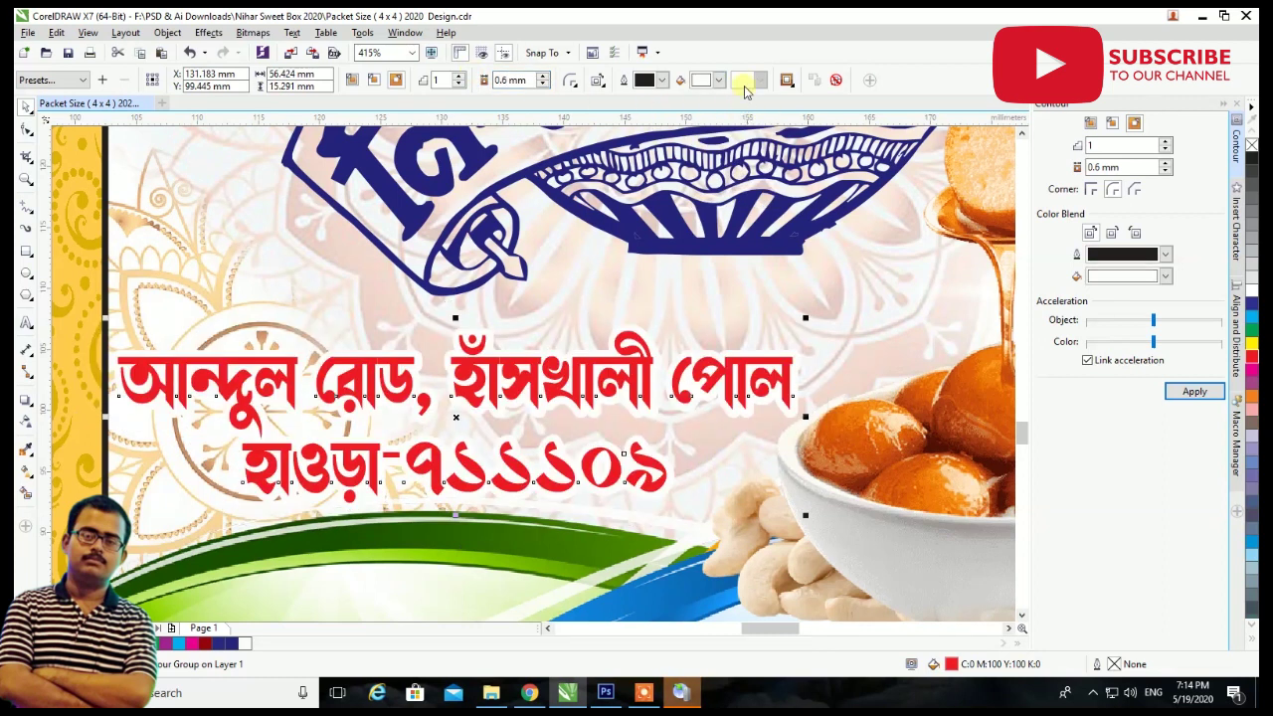
click(721, 80)
click(722, 111)
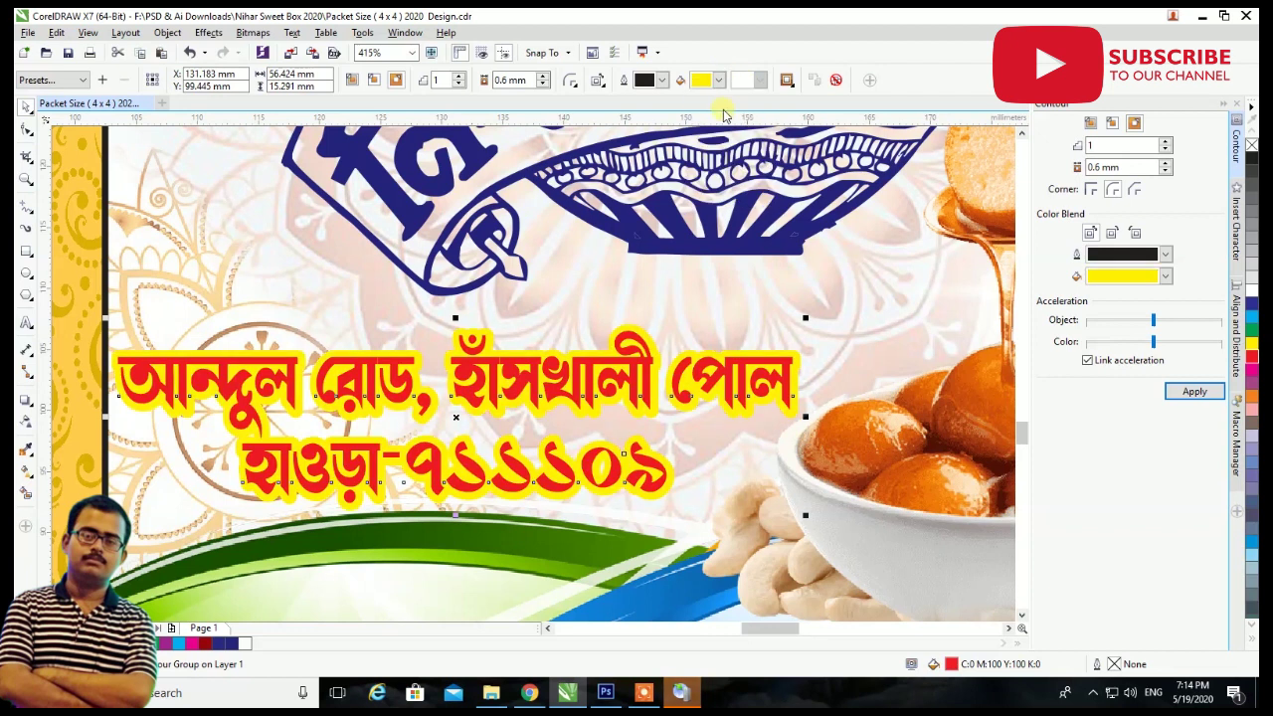
click(509, 79)
text(0.3)
key(Return)
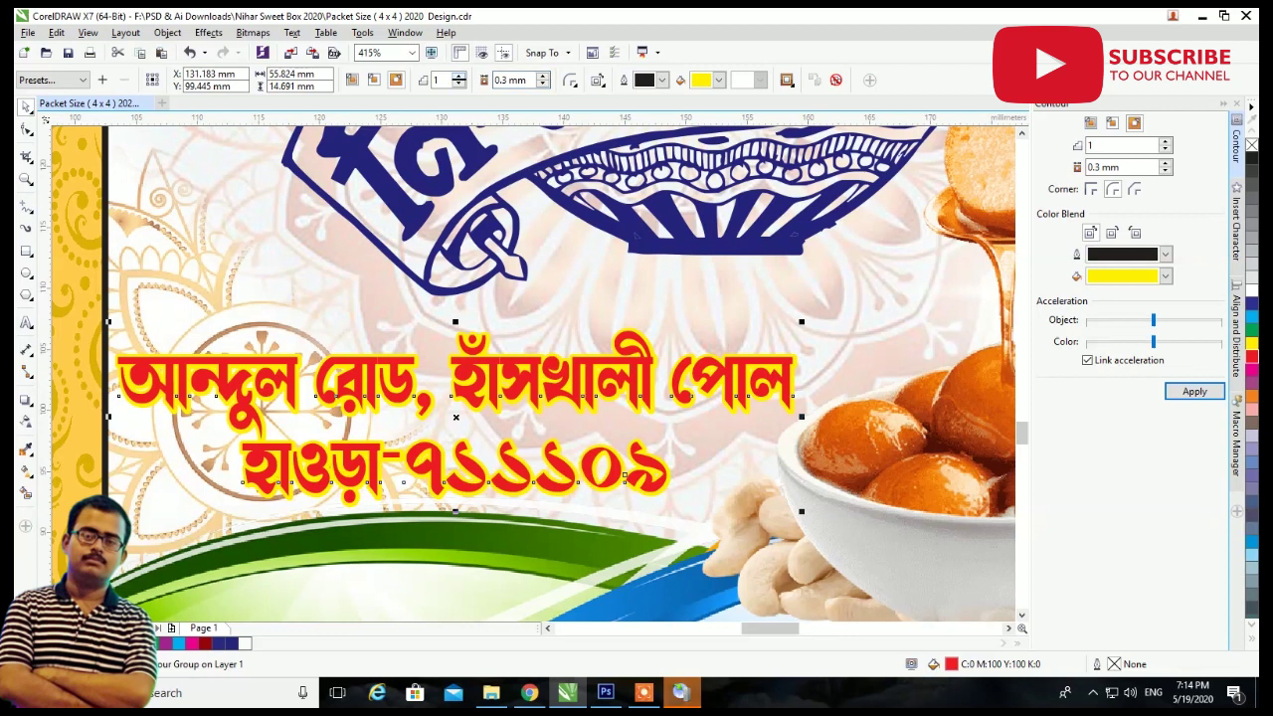
Try cyan, green and orange contour colours, then clear the contour.
scroll(667, 364, down, 5)
click(653, 454)
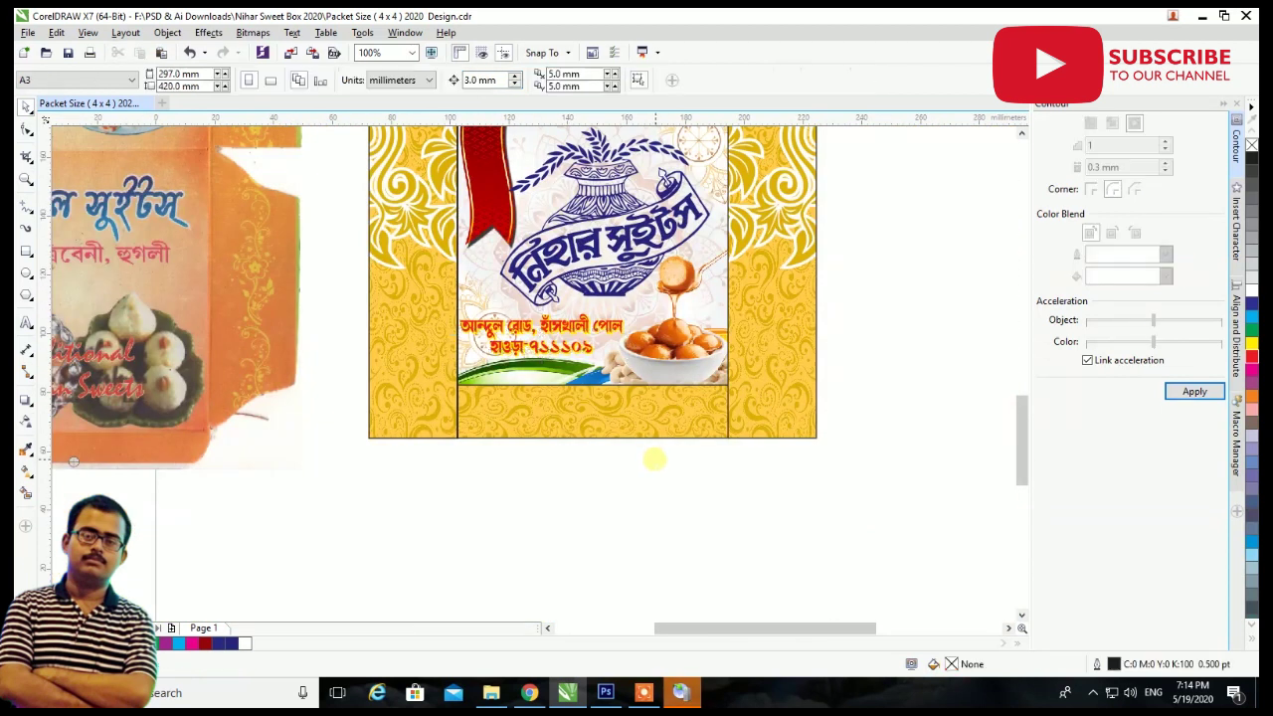
scroll(582, 403, up, 5)
scroll(452, 381, up, 2)
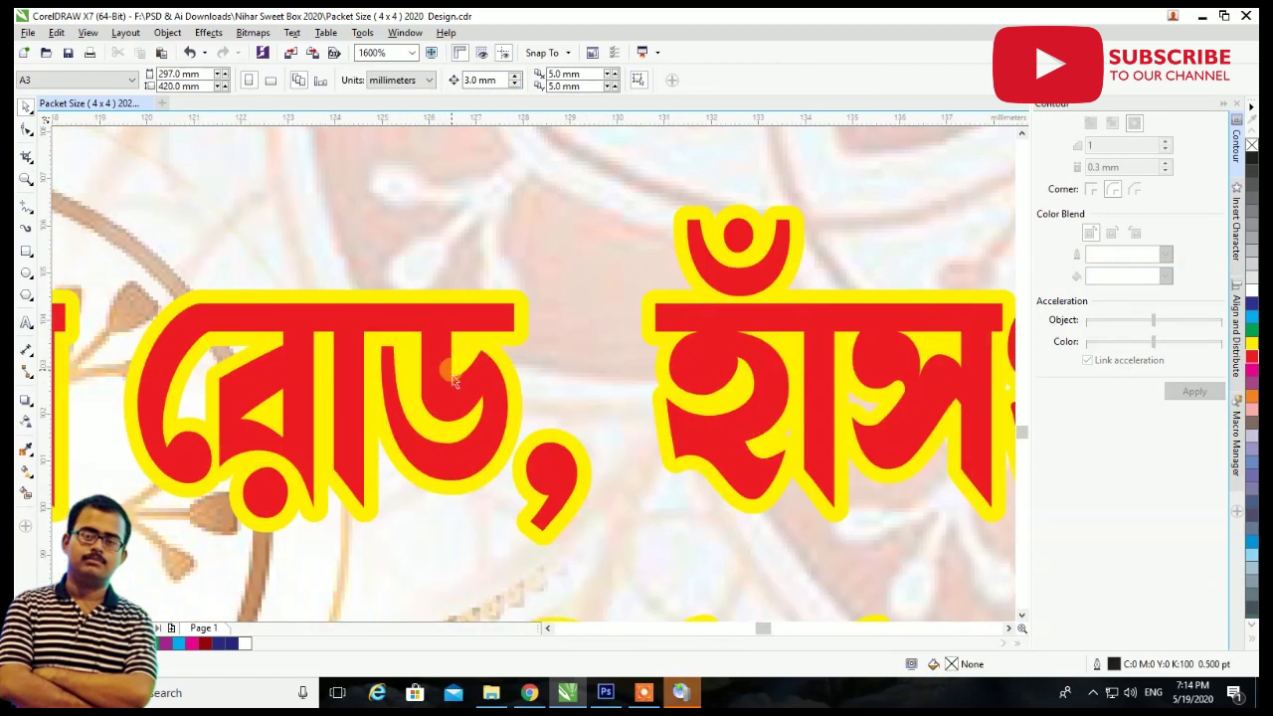
click(492, 312)
click(720, 81)
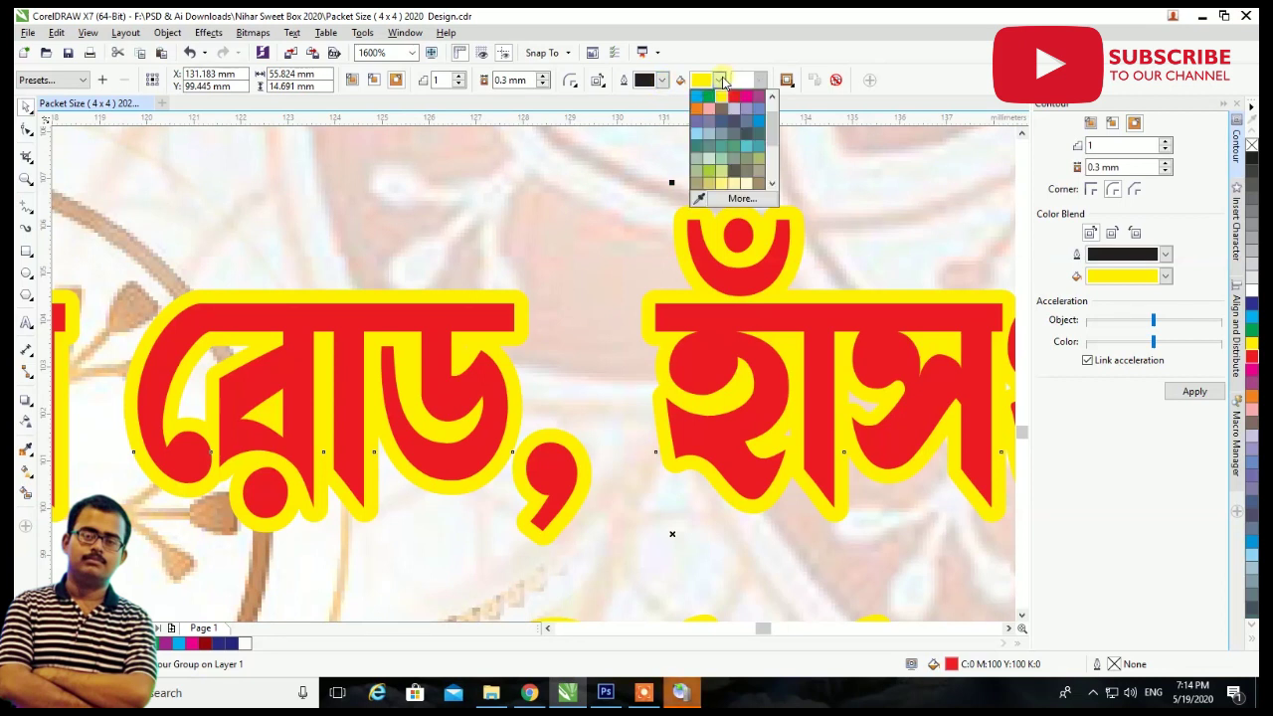
click(758, 108)
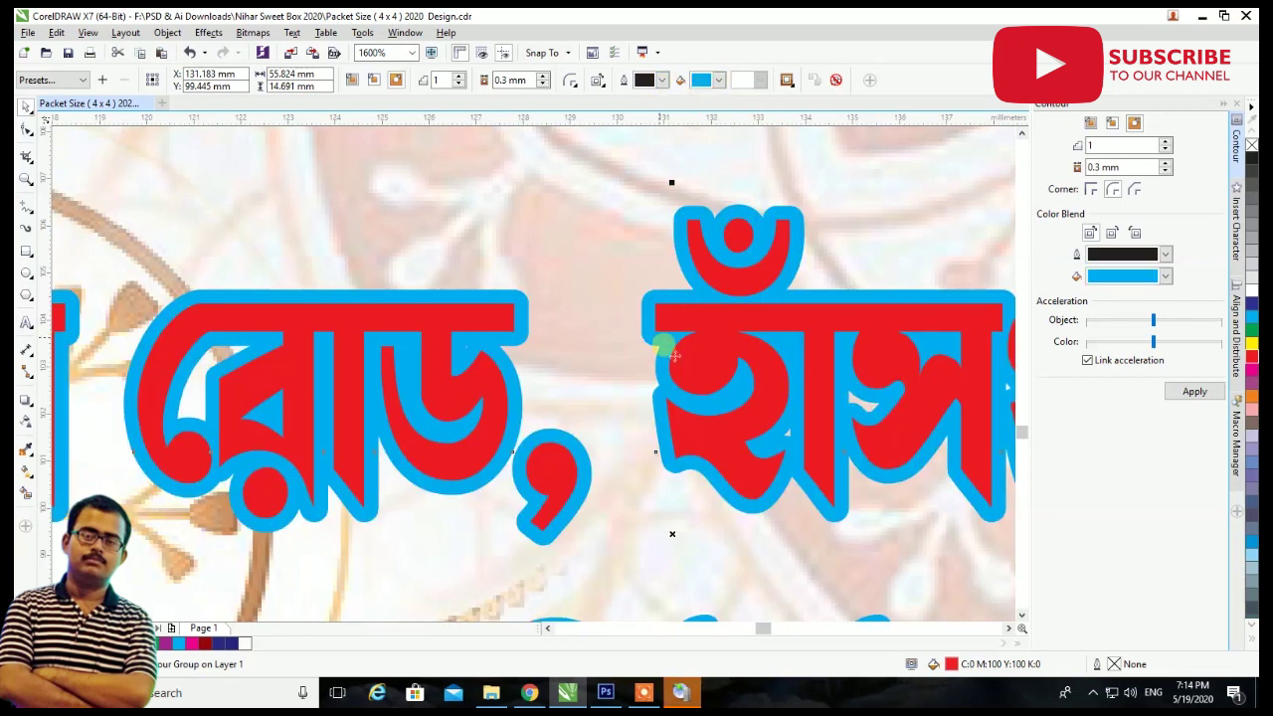
scroll(673, 368, down, 1)
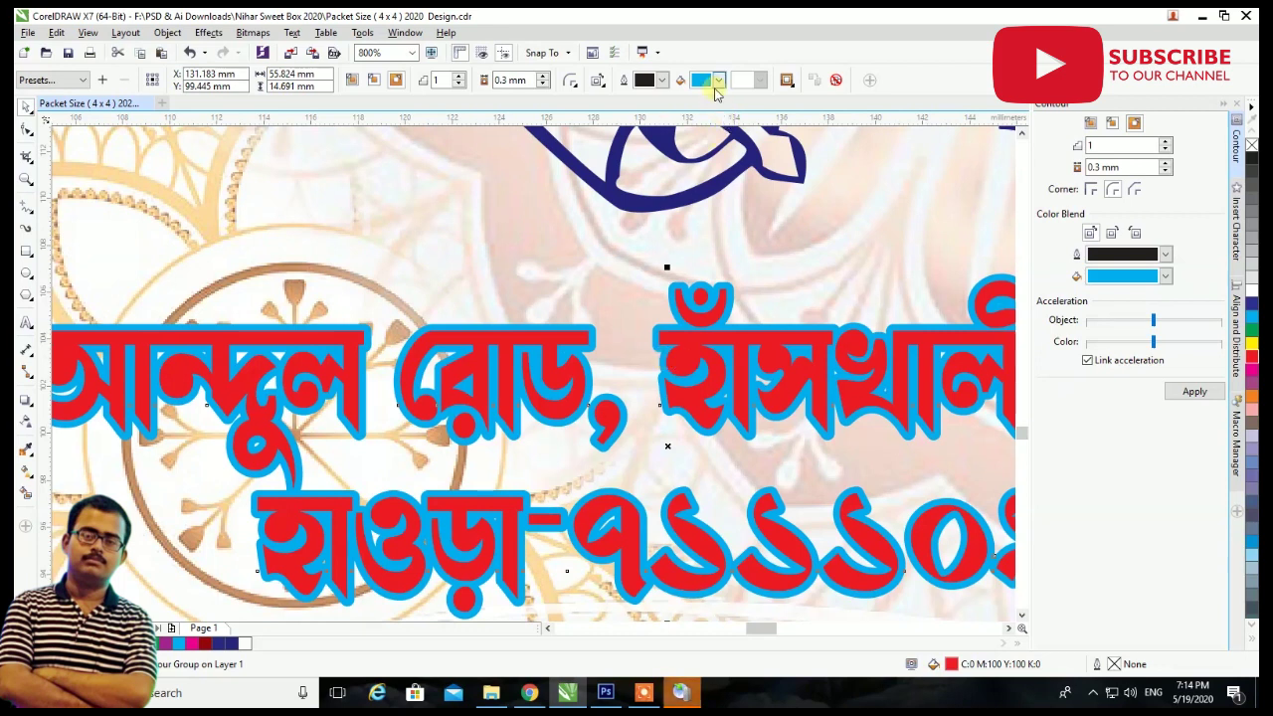
click(718, 80)
click(709, 108)
click(718, 80)
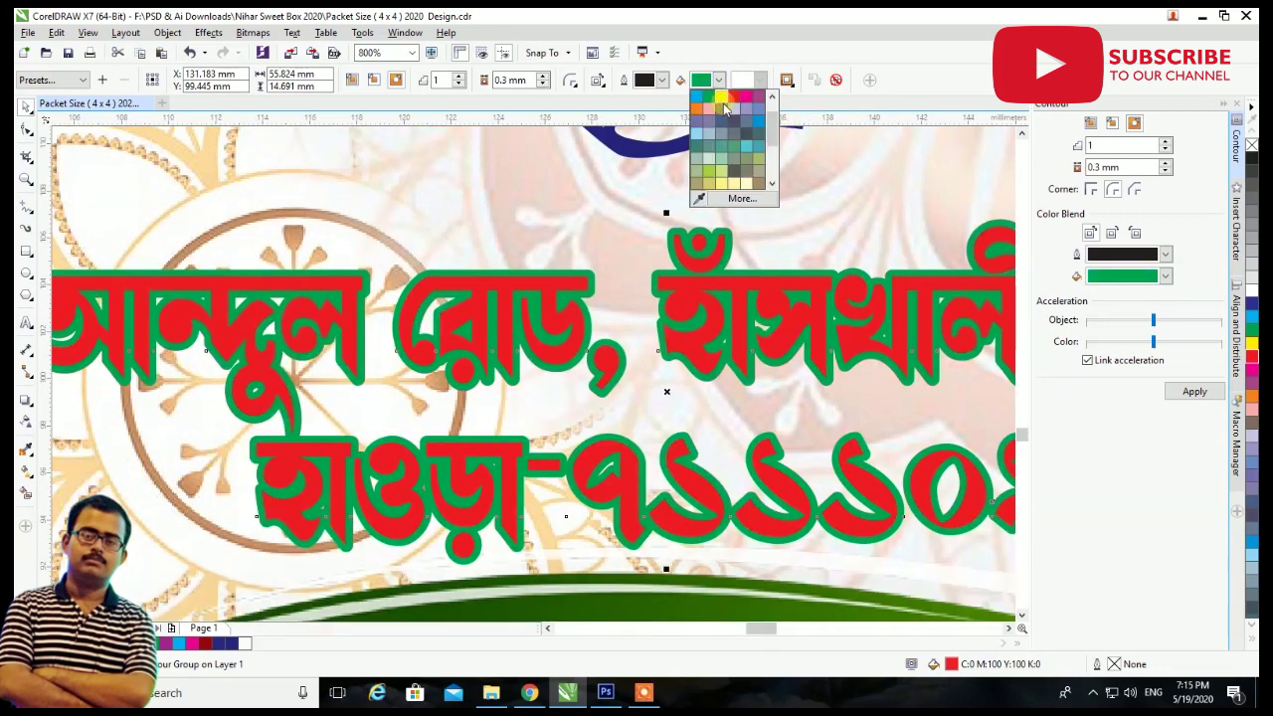
click(698, 111)
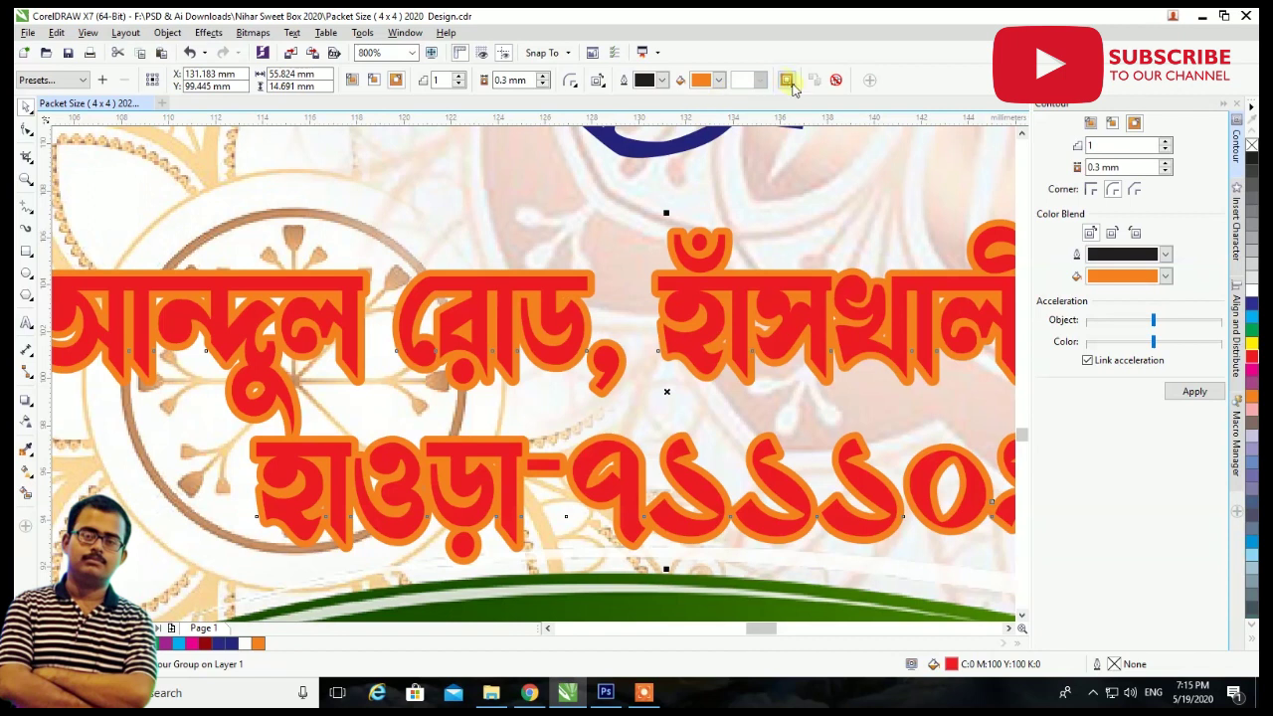
click(834, 79)
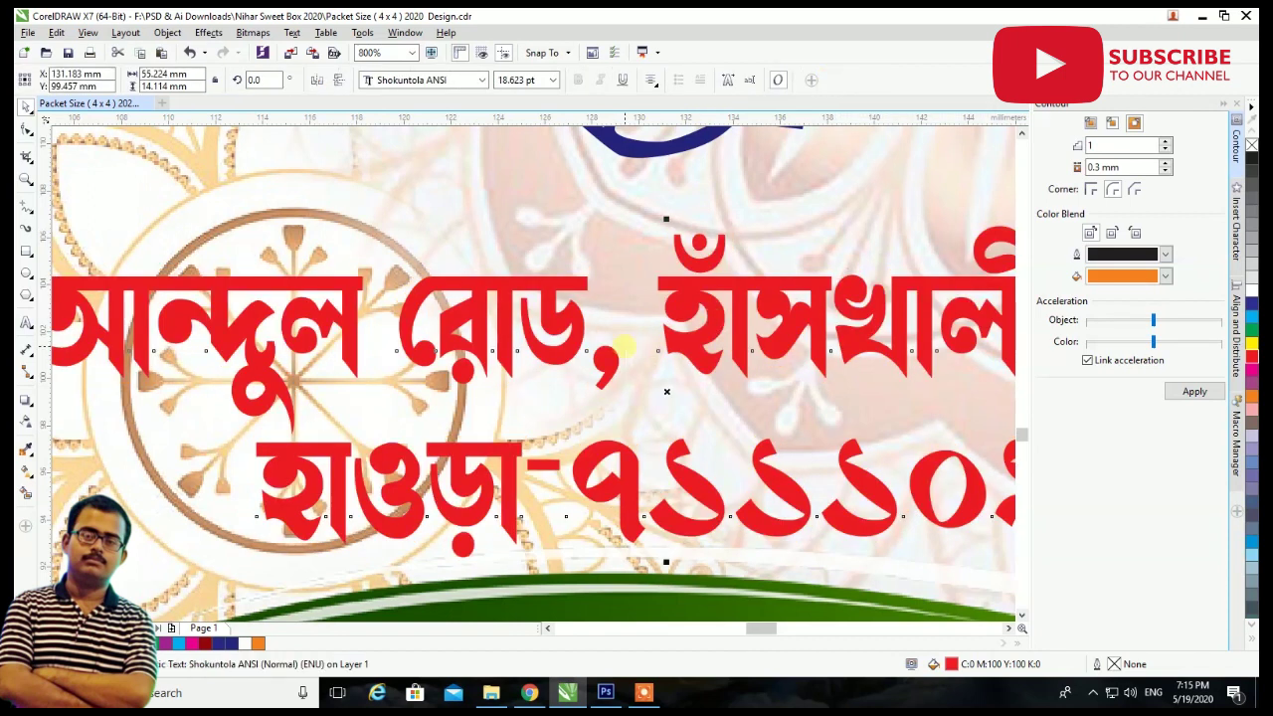
Give the red address a black offset shadow copy and fine-tune its offset.
drag(624, 347, 629, 371)
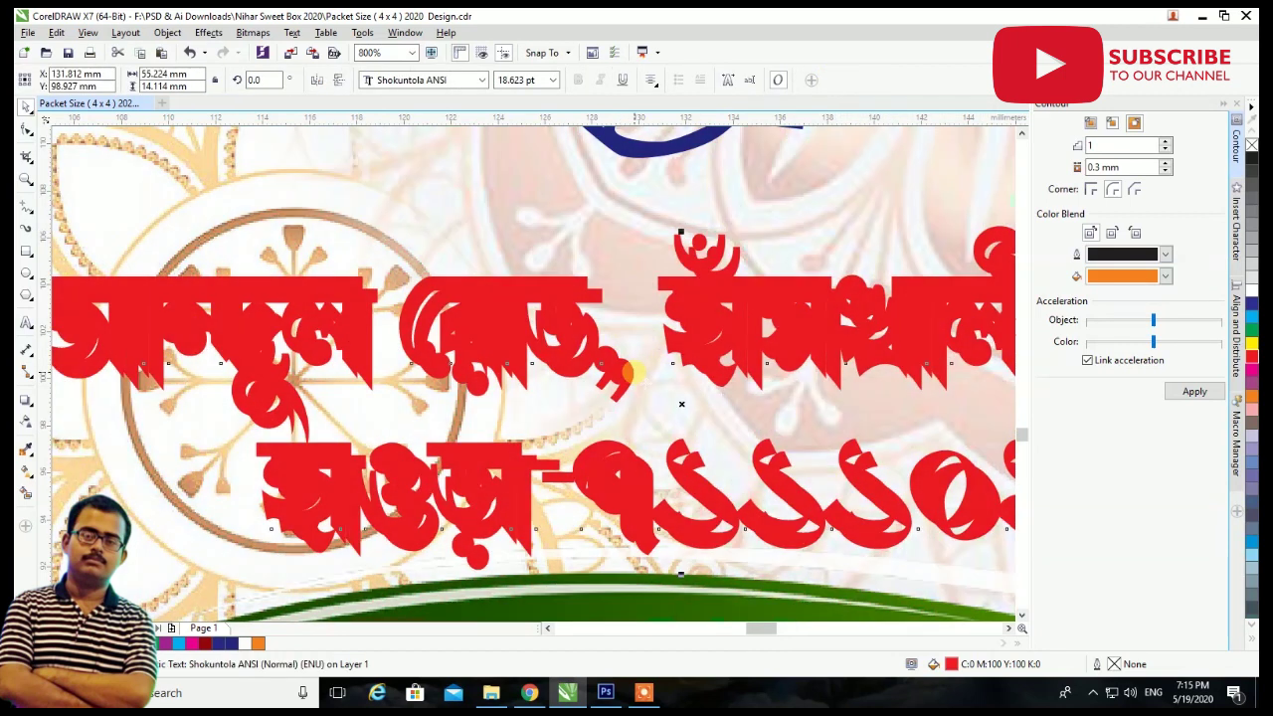
click(1251, 159)
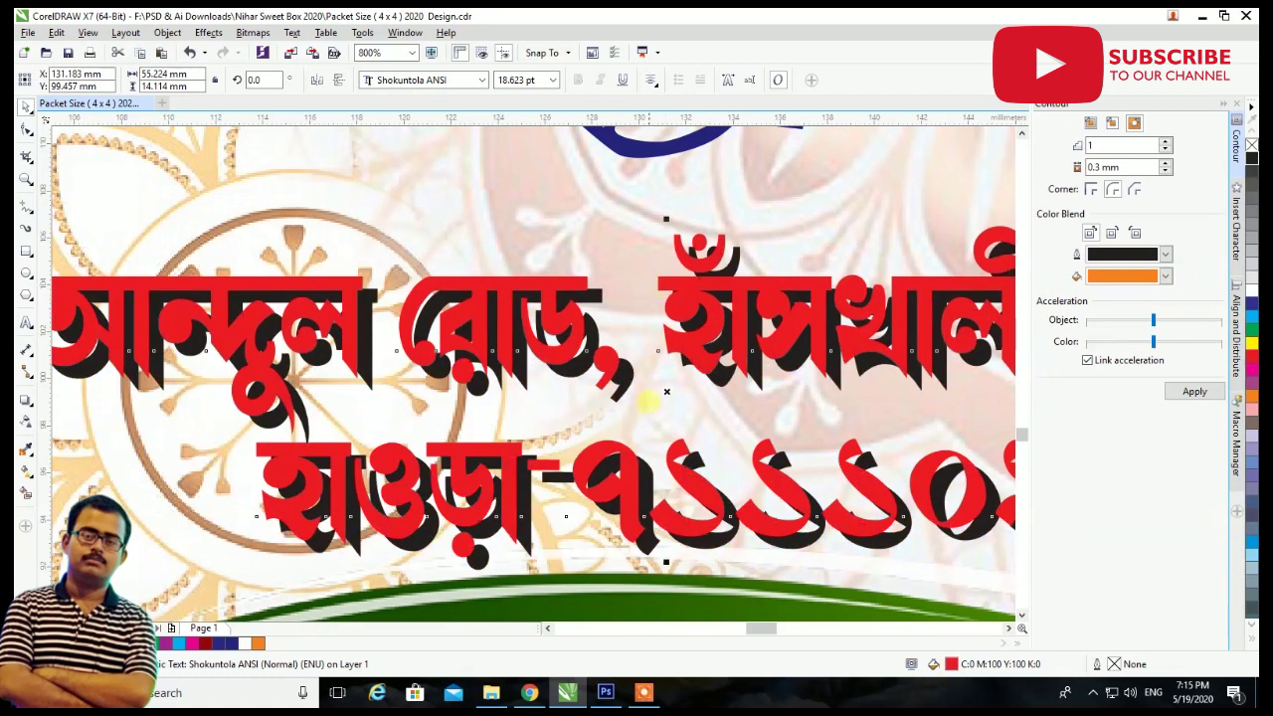
drag(623, 376, 619, 371)
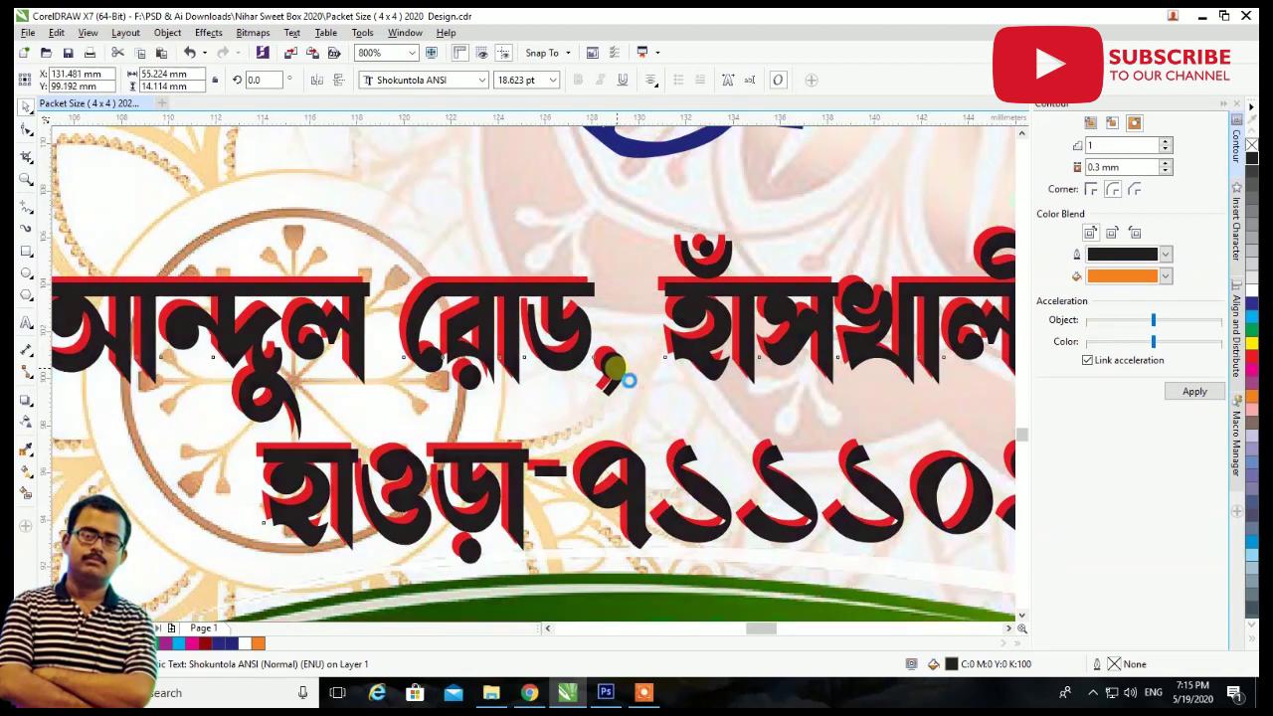
drag(619, 371, 632, 376)
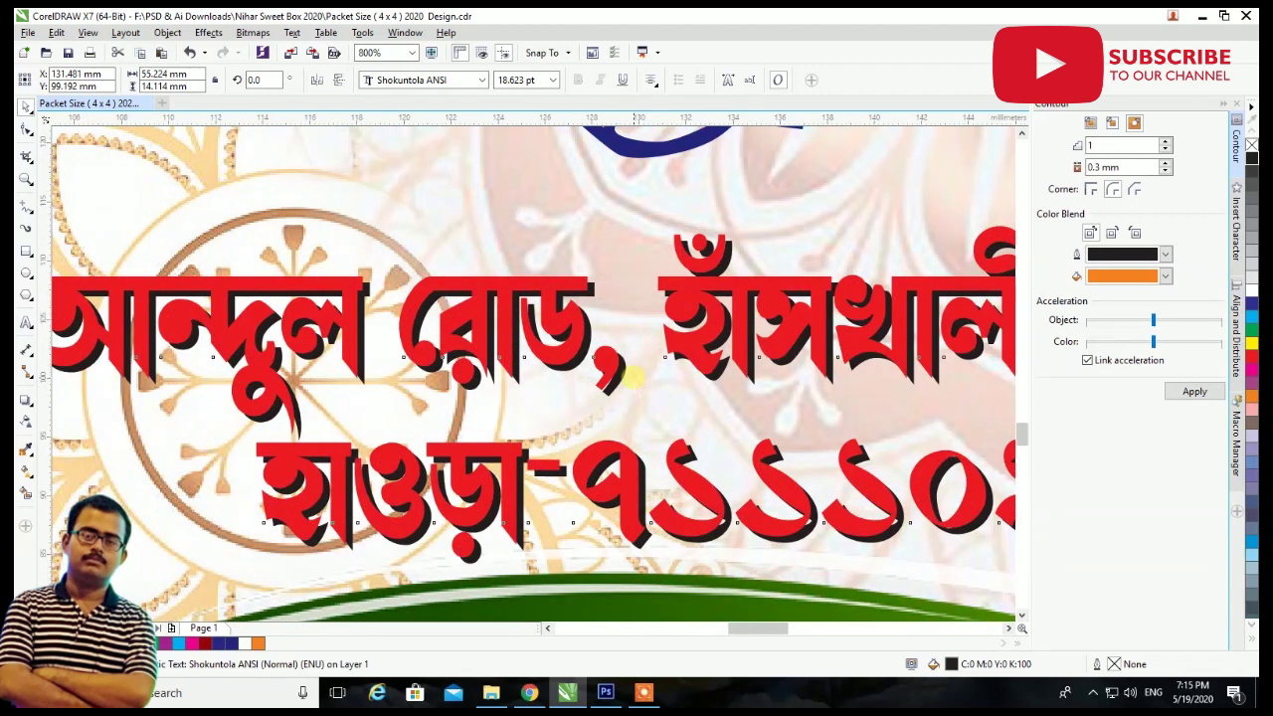
scroll(632, 376, down, 2)
scroll(696, 378, down, 2)
scroll(845, 378, down, 2)
click(873, 377)
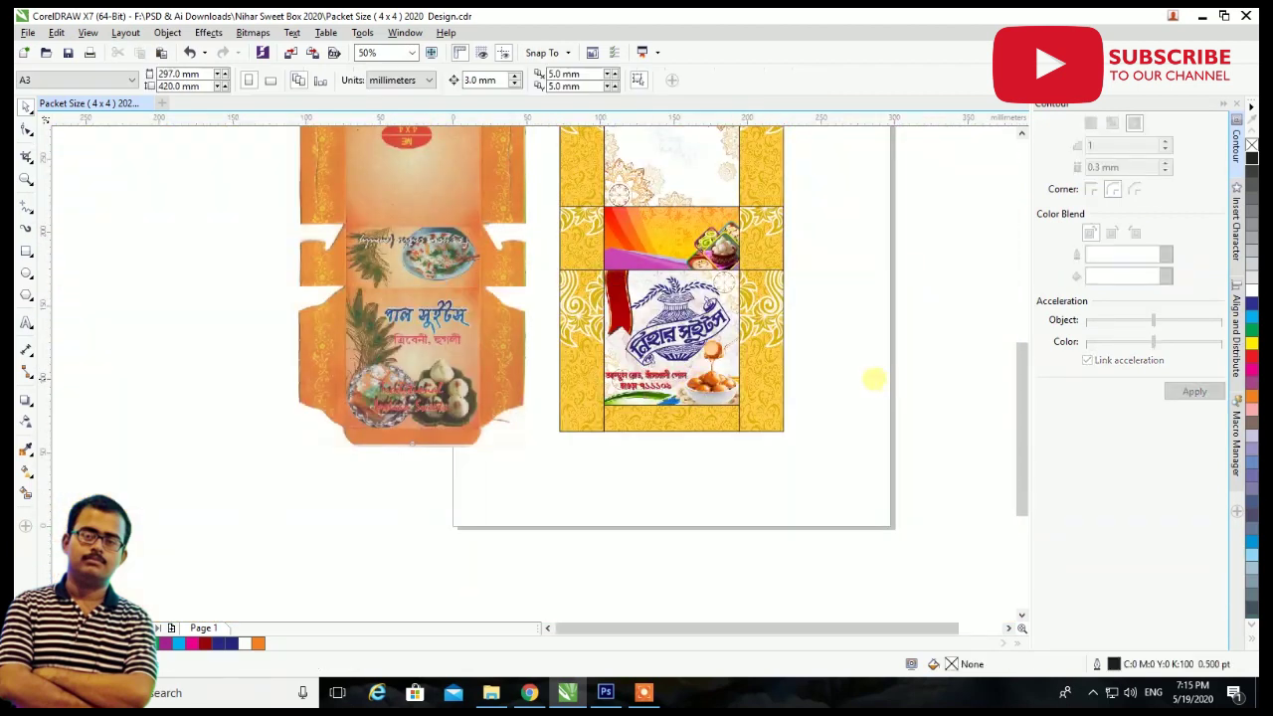
Move the Nihar Sweets logo into the upper white panel and shrink it slightly.
scroll(701, 386, up, 2)
scroll(668, 360, up, 2)
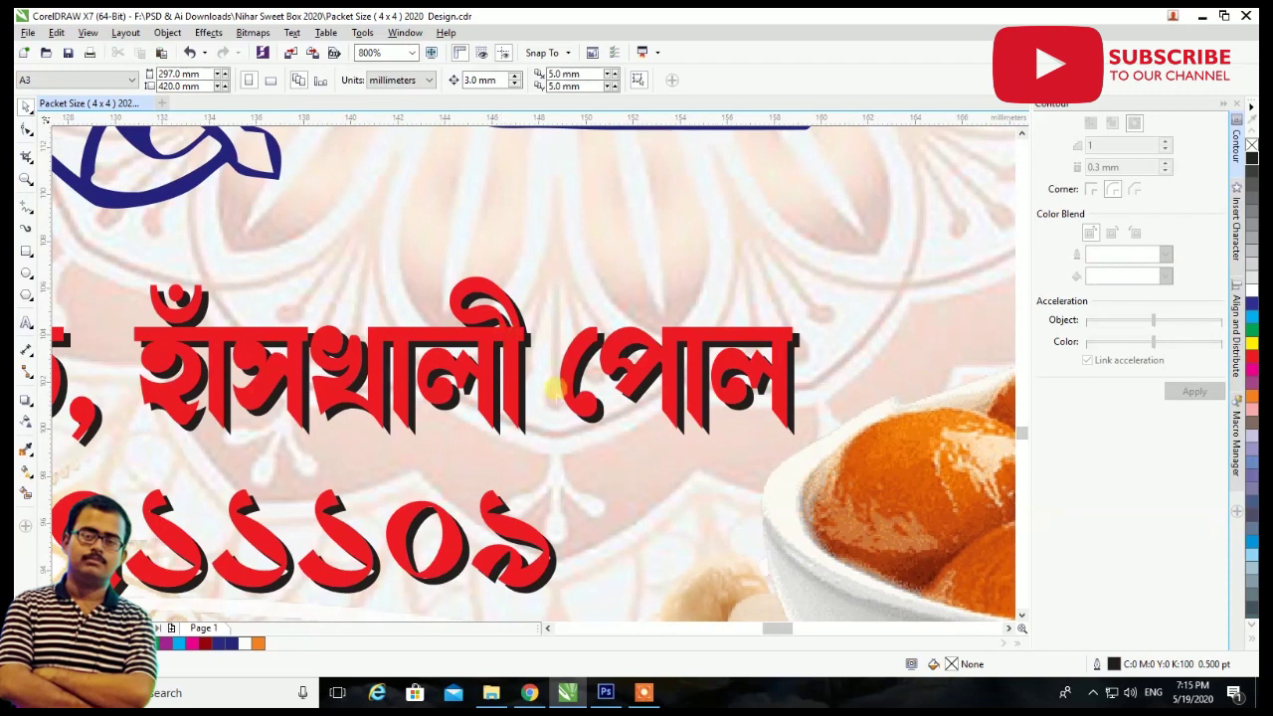
scroll(553, 390, down, 3)
scroll(596, 378, down, 1)
scroll(597, 378, up, 1)
scroll(596, 378, down, 1)
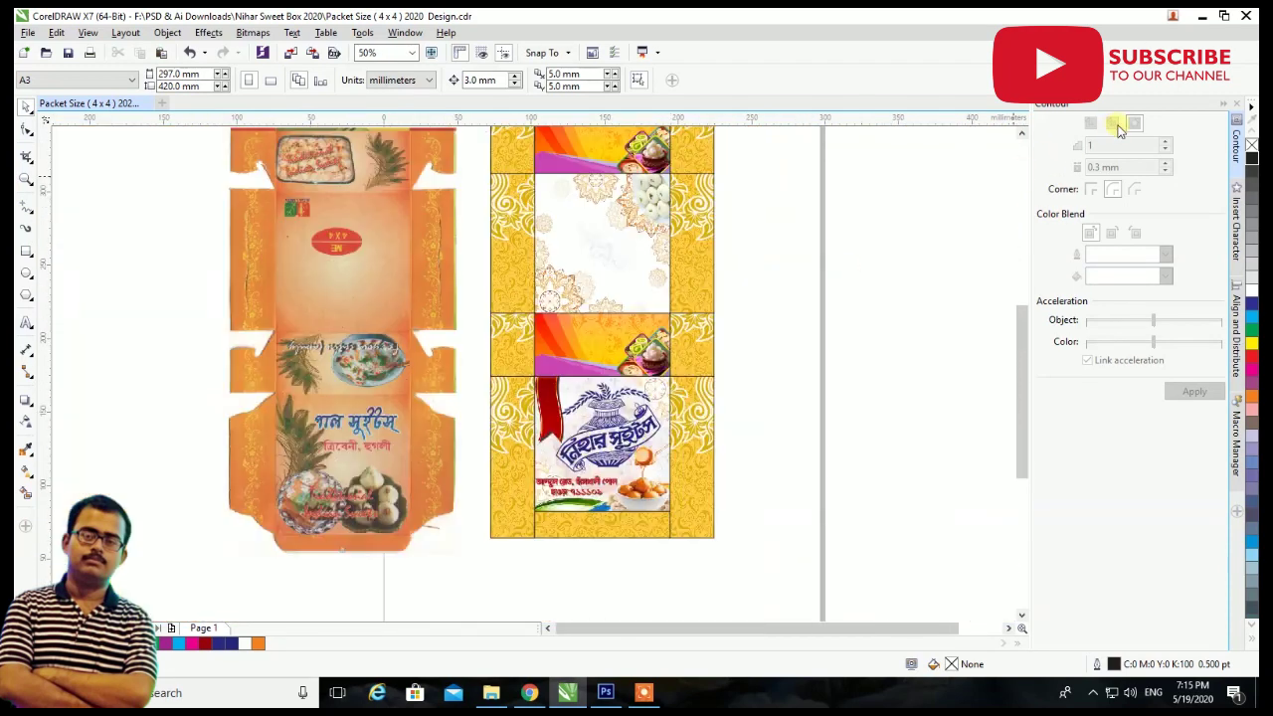
click(1227, 103)
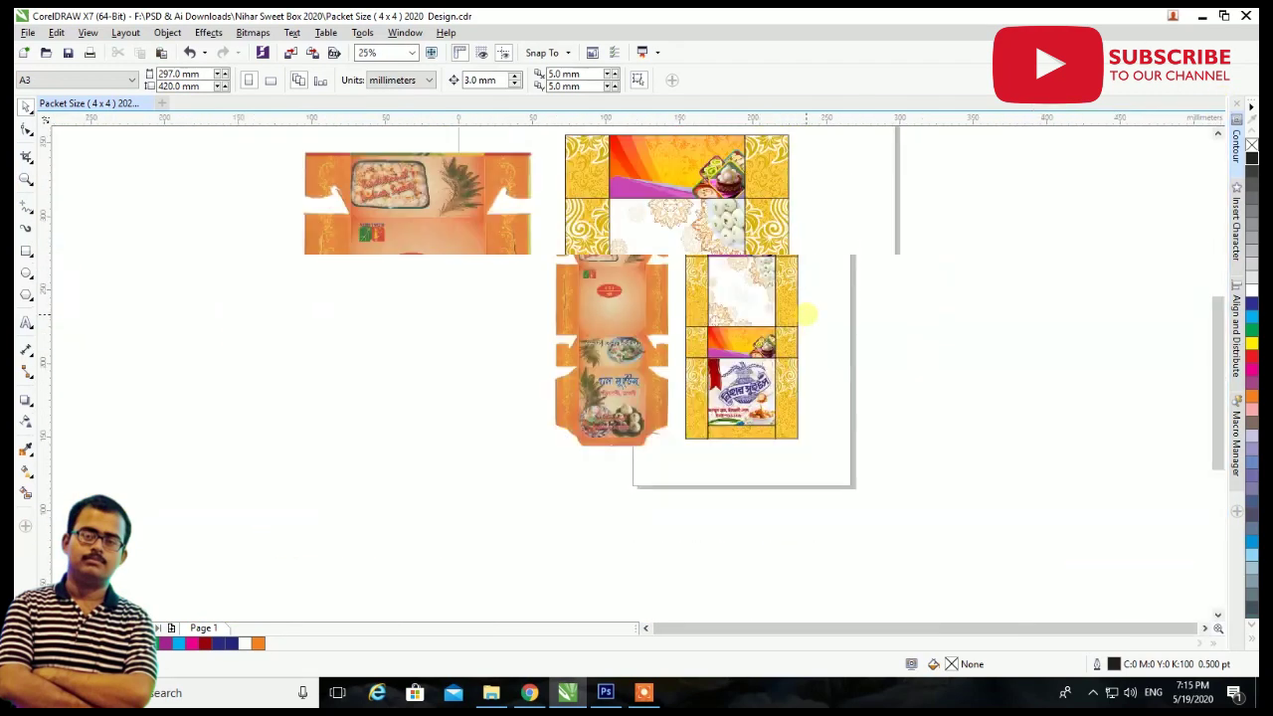
click(701, 463)
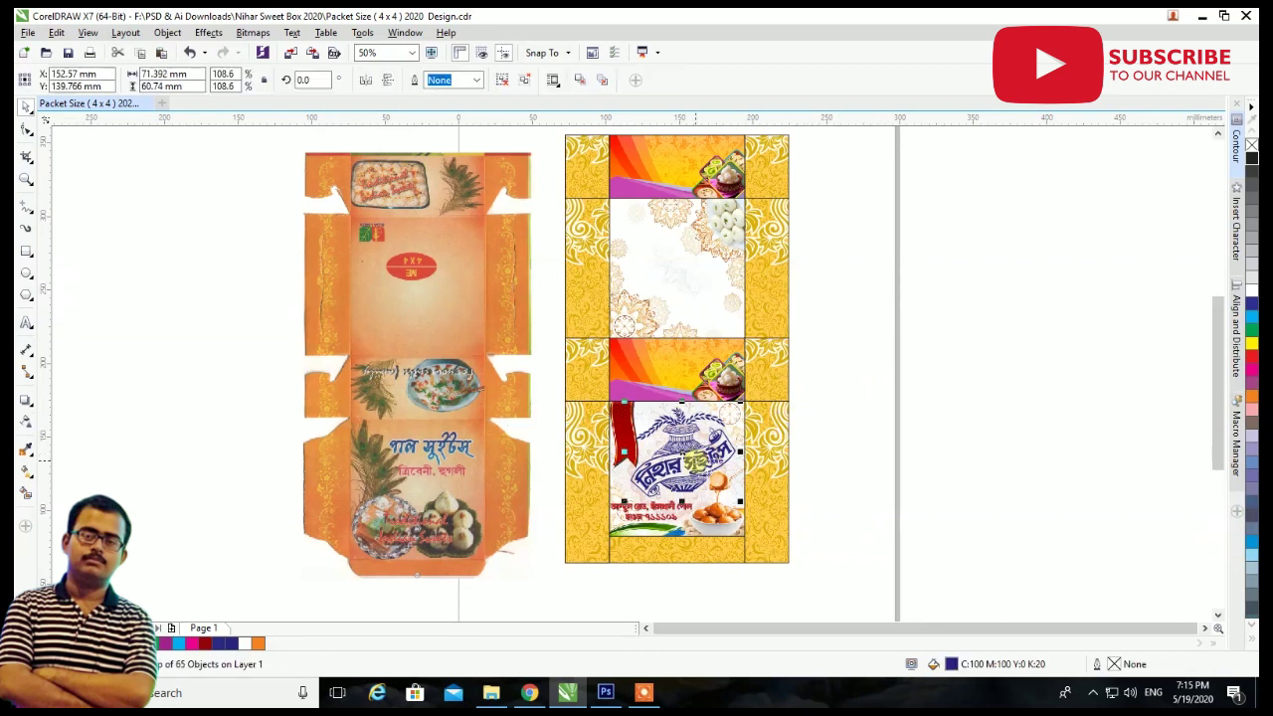
drag(701, 462, 711, 264)
scroll(696, 278, up, 2)
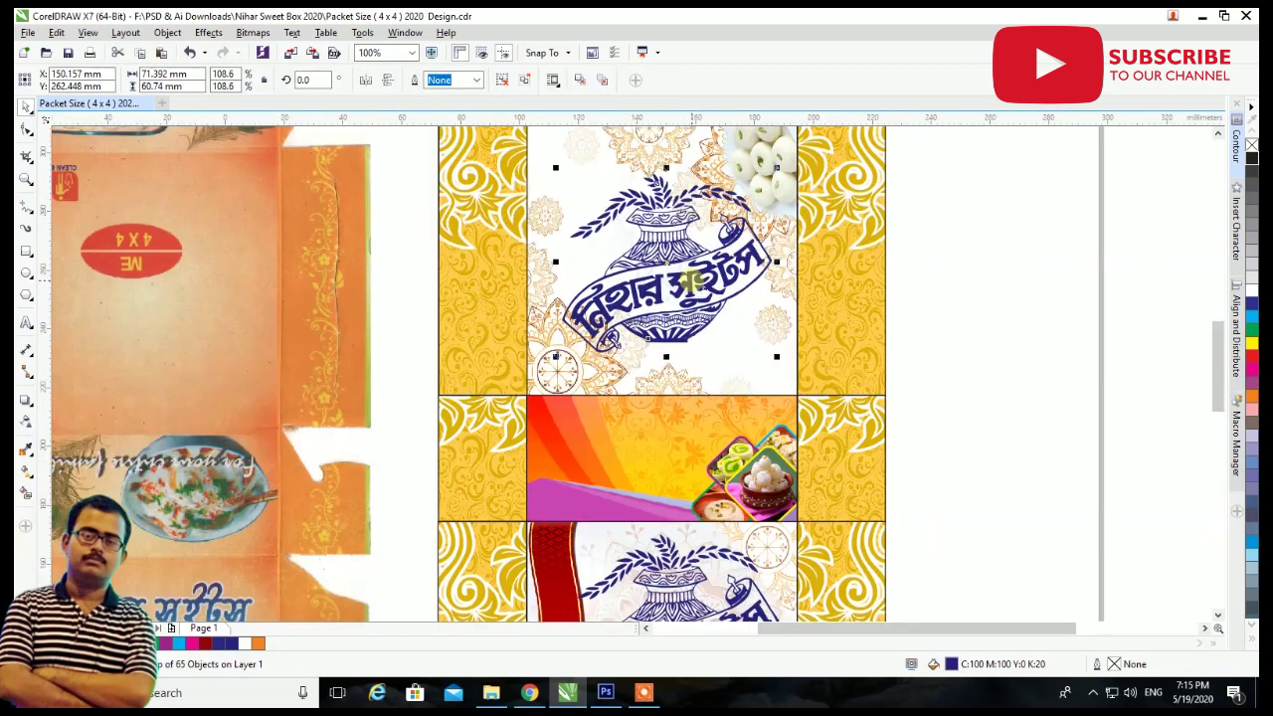
drag(776, 355, 749, 334)
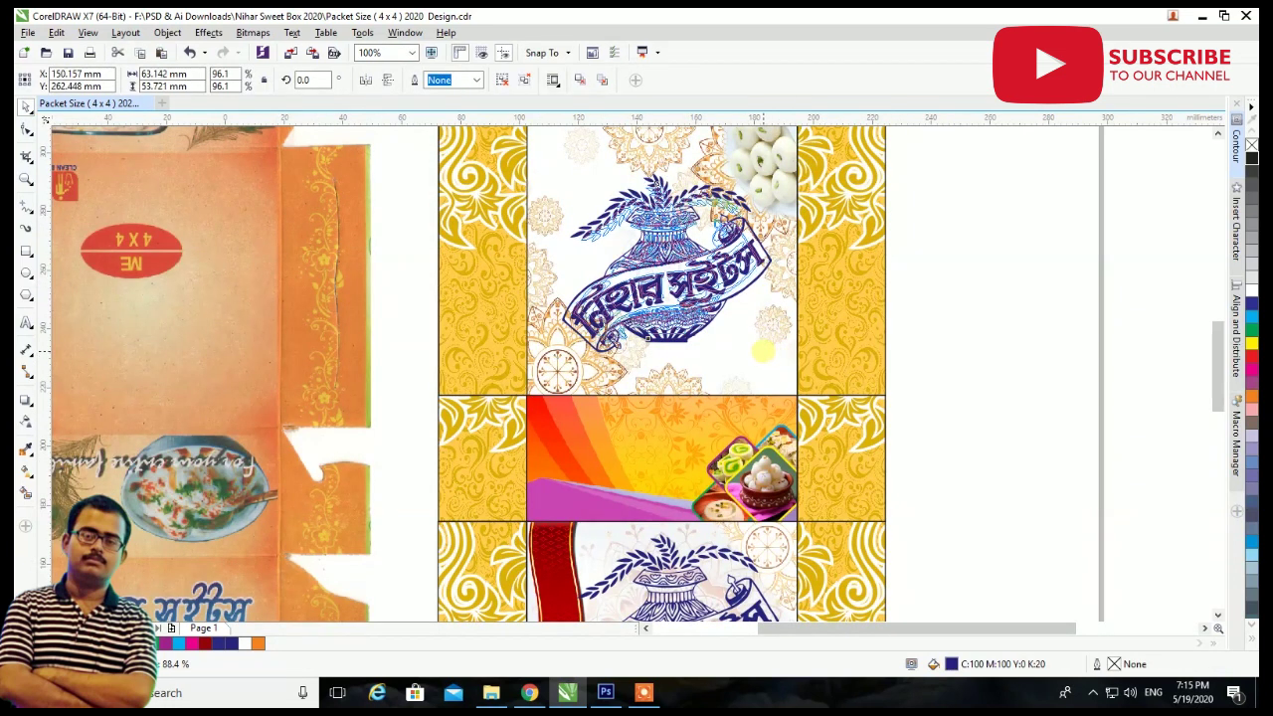
drag(684, 278, 692, 278)
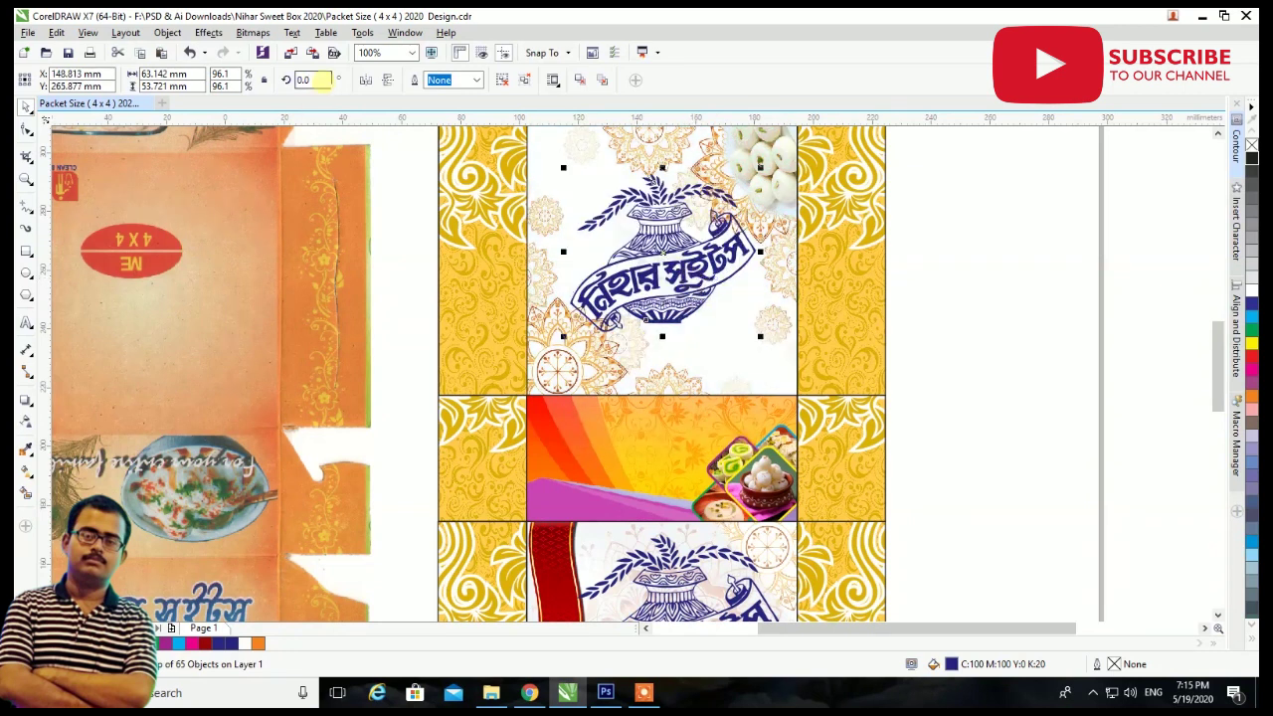
Rotate the logo 180° and reposition it within the panel.
text(180)
key(Return)
key(ctrl+z)
click(223, 51)
drag(692, 227, 712, 240)
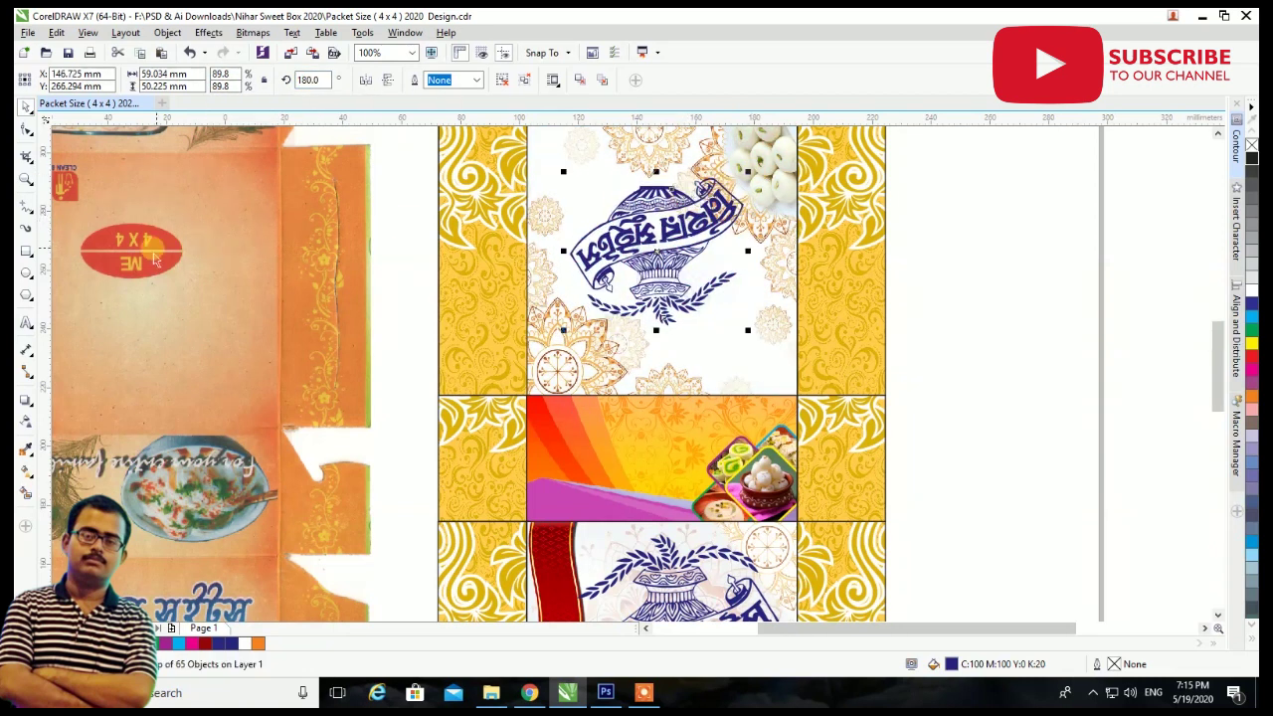
Shift the left box photo slightly right and clear the selection.
drag(153, 262, 168, 264)
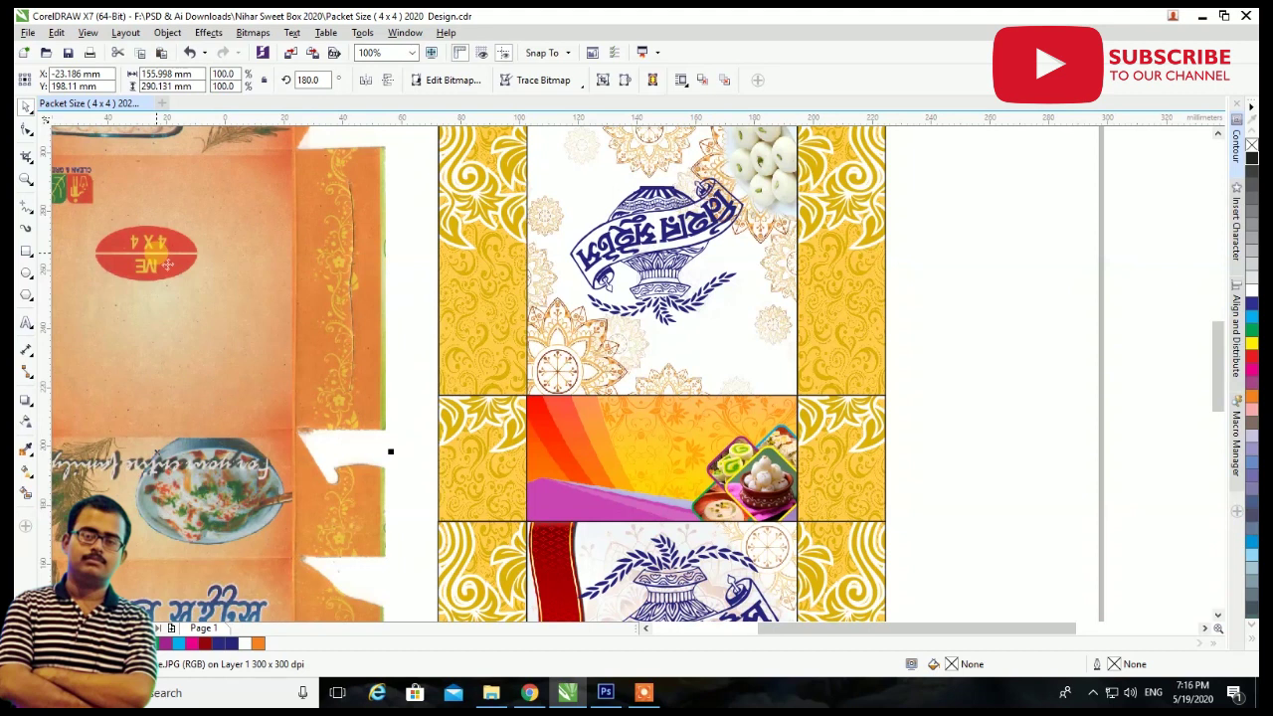
click(355, 231)
scroll(700, 267, down, 2)
scroll(708, 254, up, 2)
scroll(716, 254, down, 2)
click(907, 211)
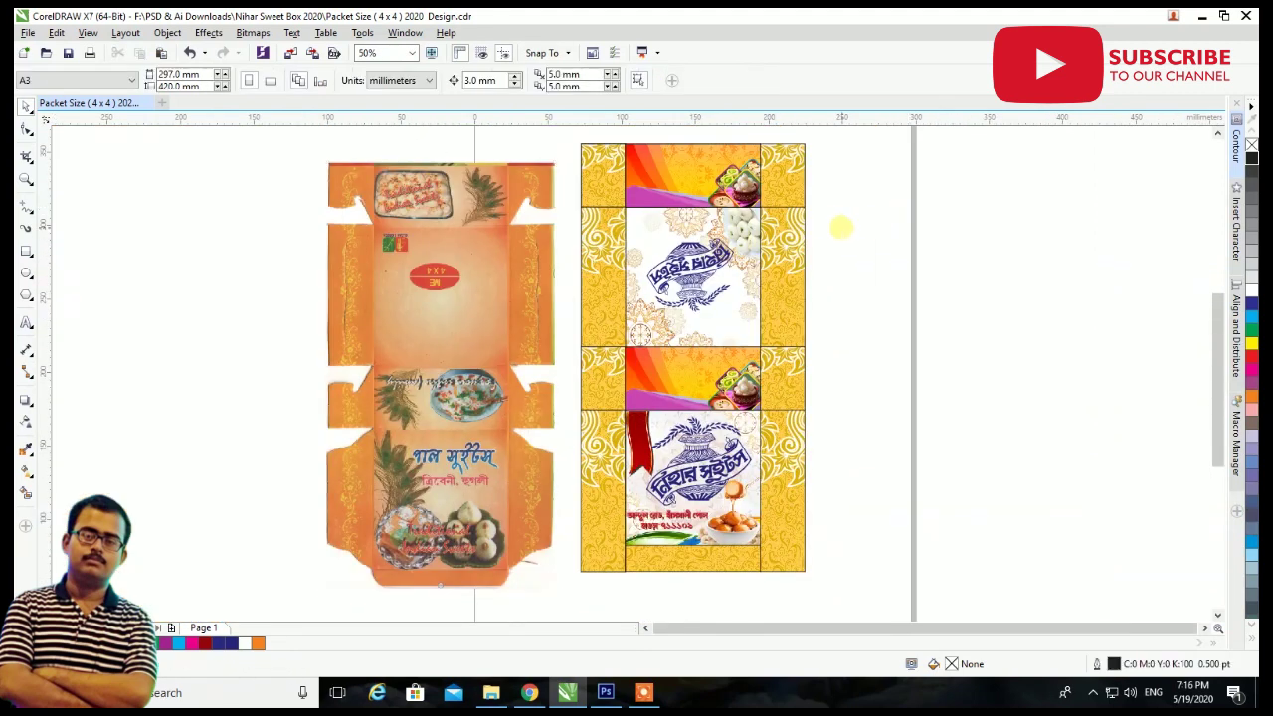
right_click(1013, 274)
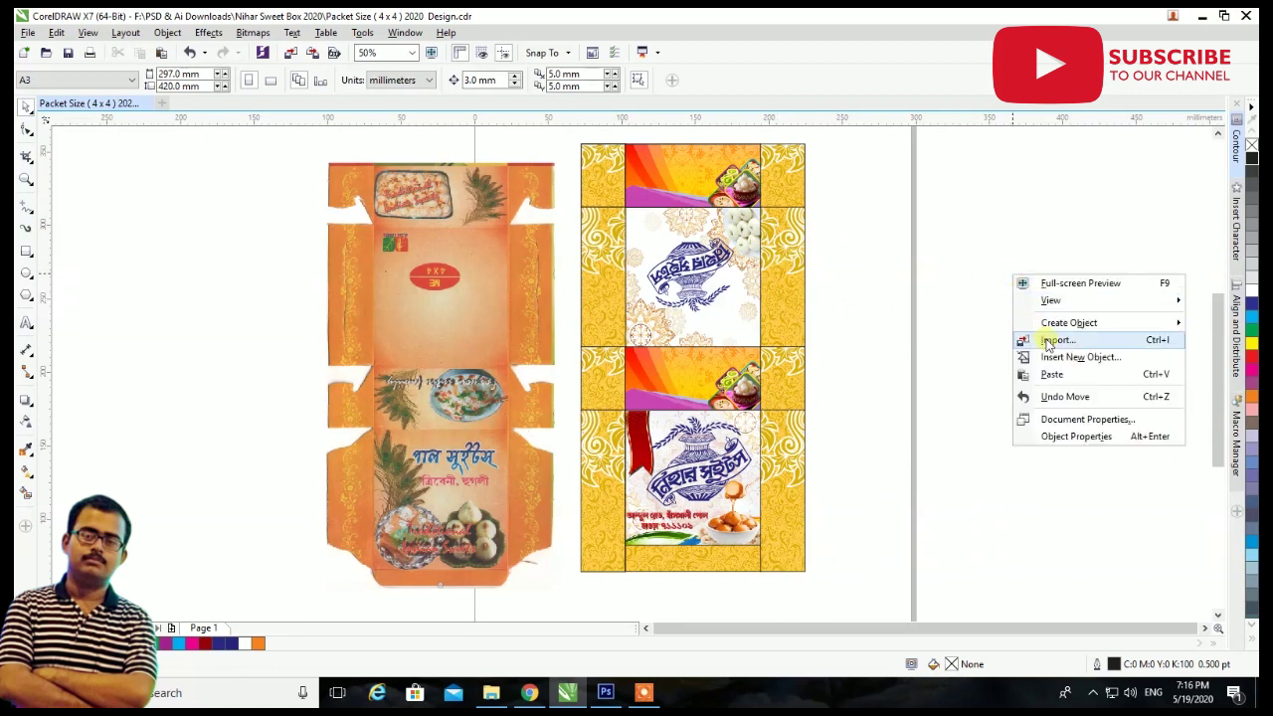
Select red ribbon images in E:\Picture Collection (Tirtha)\Sweet for import.
click(1025, 335)
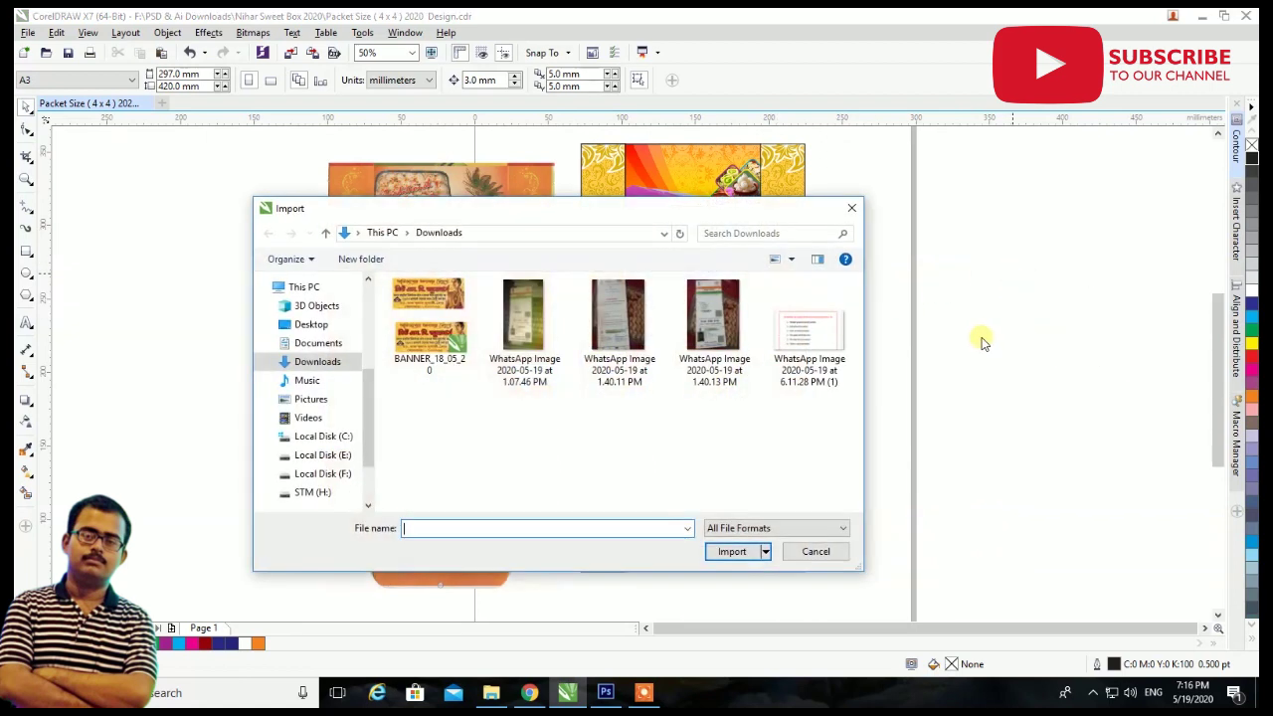
click(338, 455)
click(614, 438)
scroll(769, 422, up, 2)
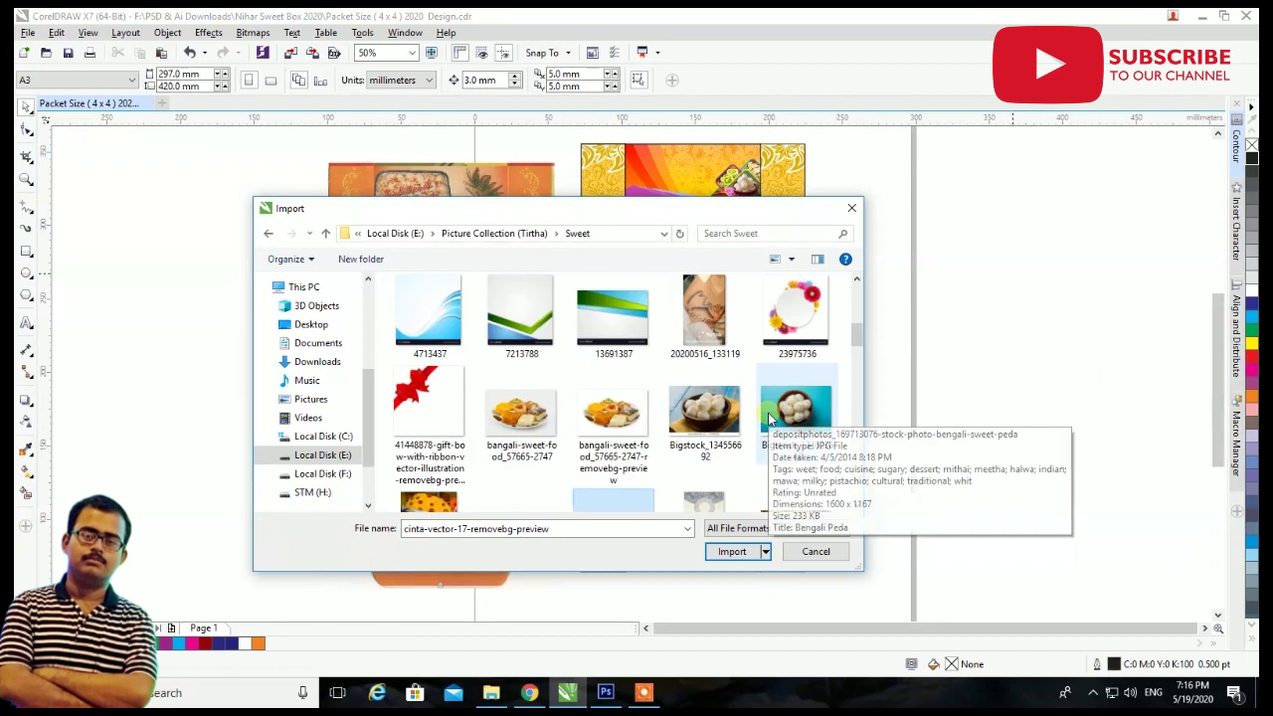
scroll(785, 398, up, 2)
ctrl+click(428, 318)
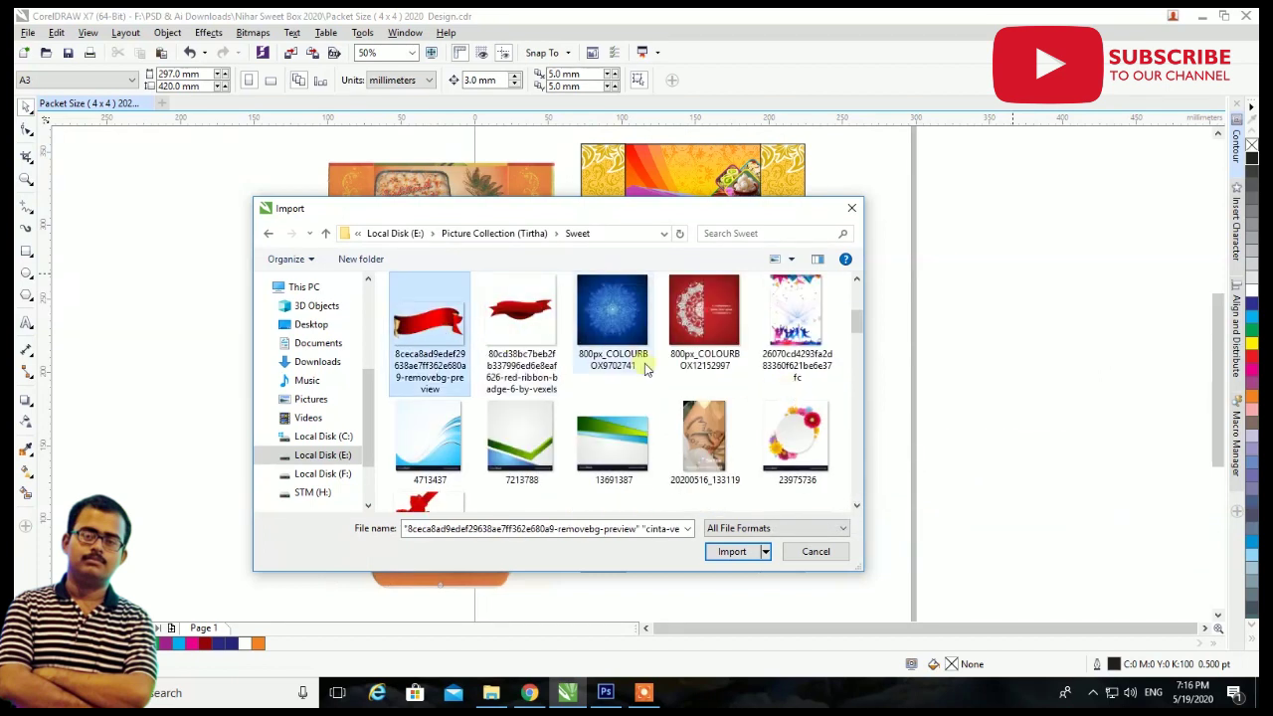
scroll(647, 361, up, 1)
ctrl+click(537, 428)
Add the pngocean ribbon, import the ribbons and move one beside the page.
ctrl+click(755, 328)
scroll(752, 324, down, 5)
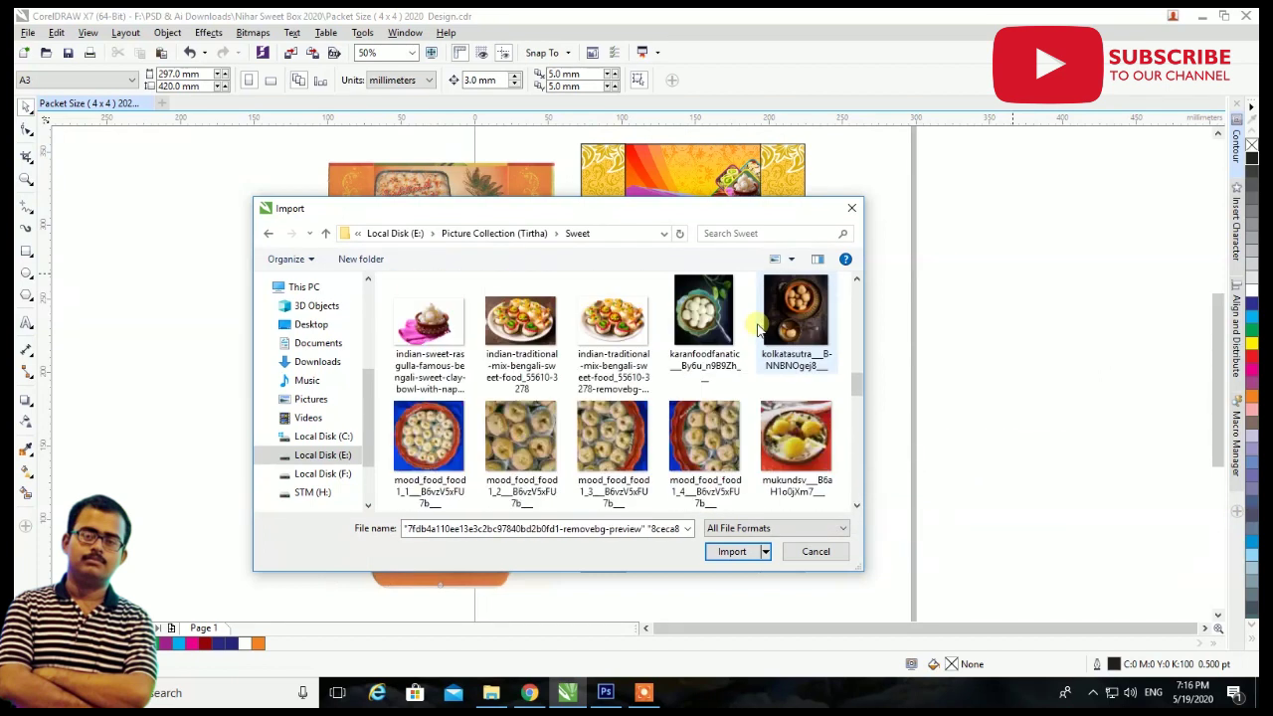
scroll(753, 323, down, 3)
scroll(757, 329, down, 1)
ctrl+click(796, 467)
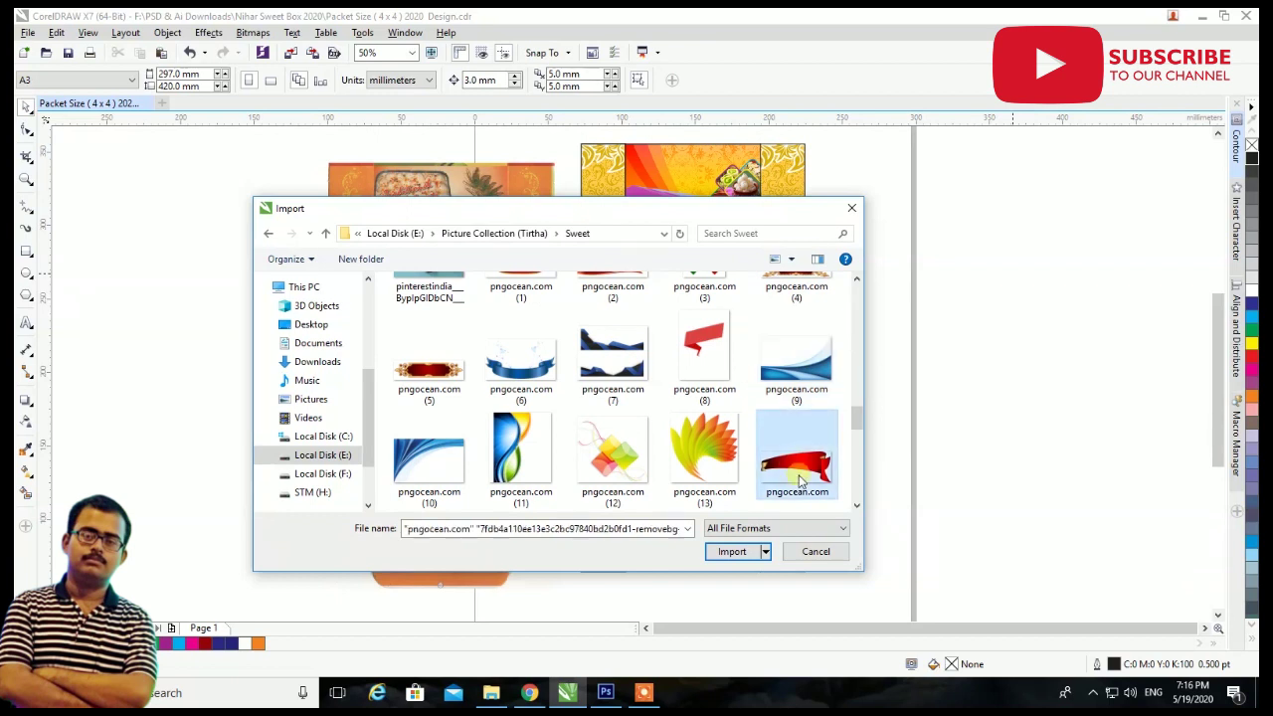
scroll(796, 467, down, 3)
click(952, 269)
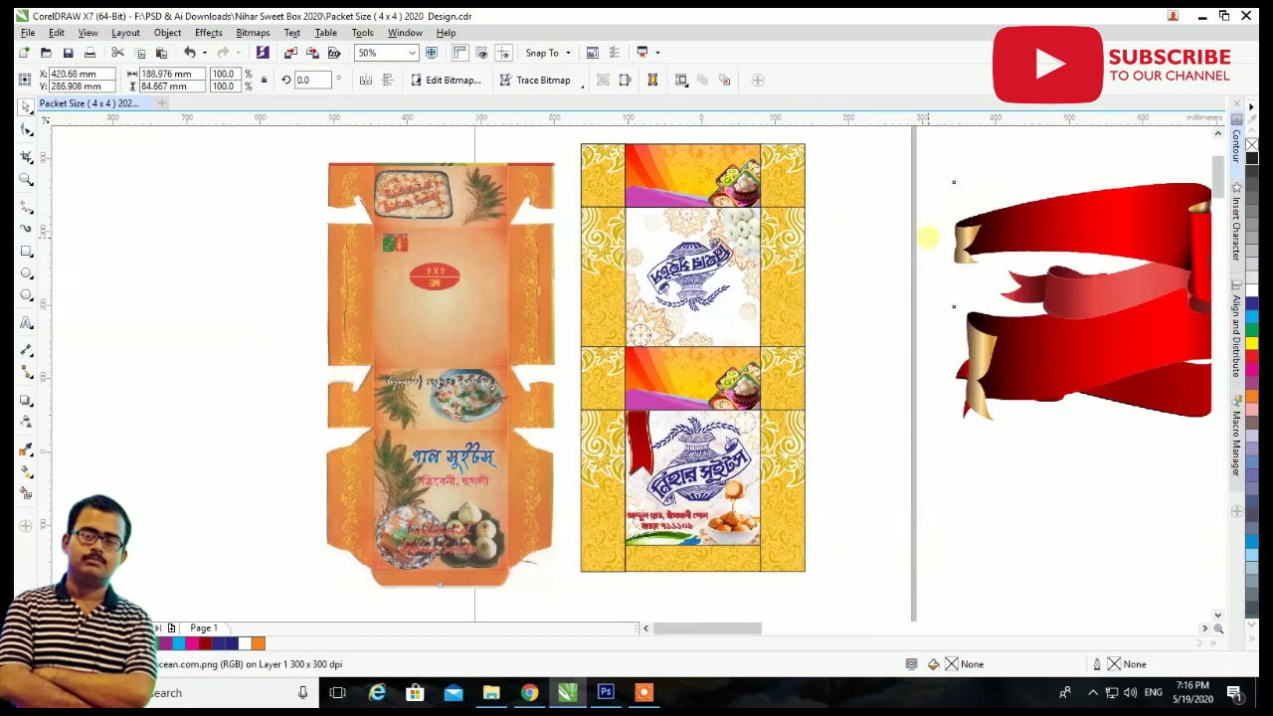
scroll(953, 187, down, 1)
drag(1020, 299, 912, 435)
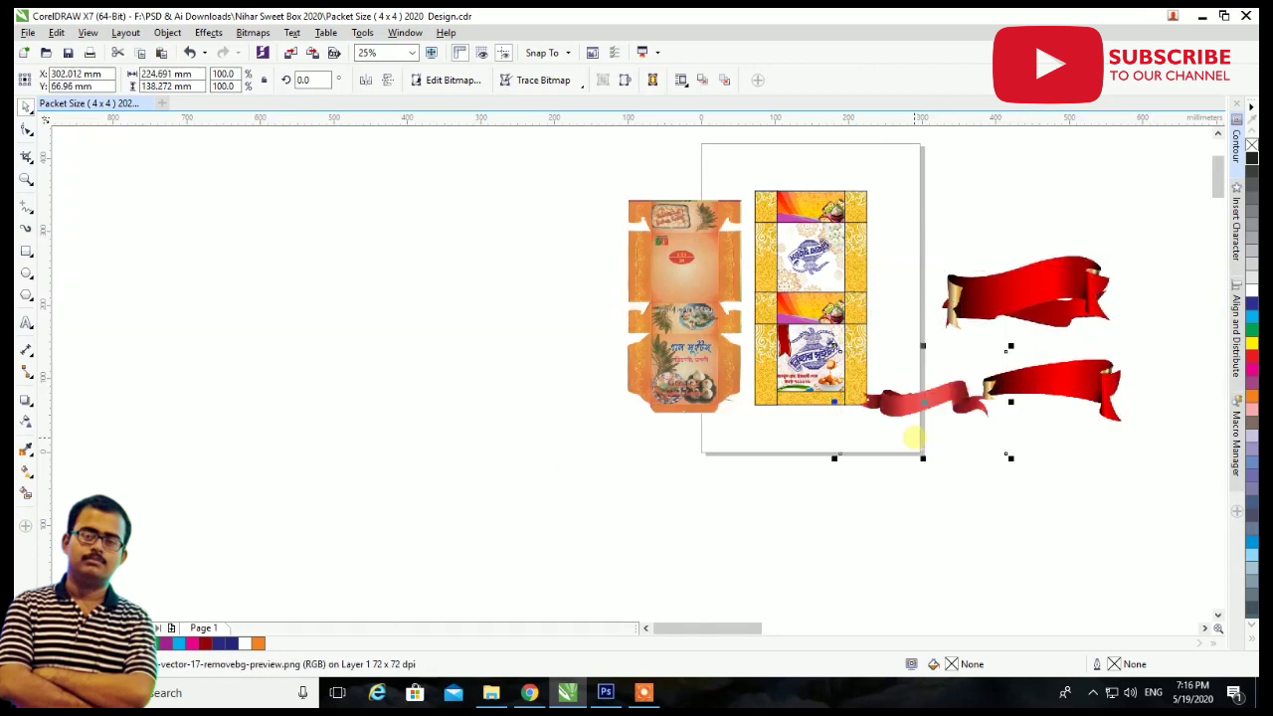
Shrink the oversized red ribbon images and move them beside the box layout.
drag(1007, 348, 966, 222)
scroll(935, 321, down, 6)
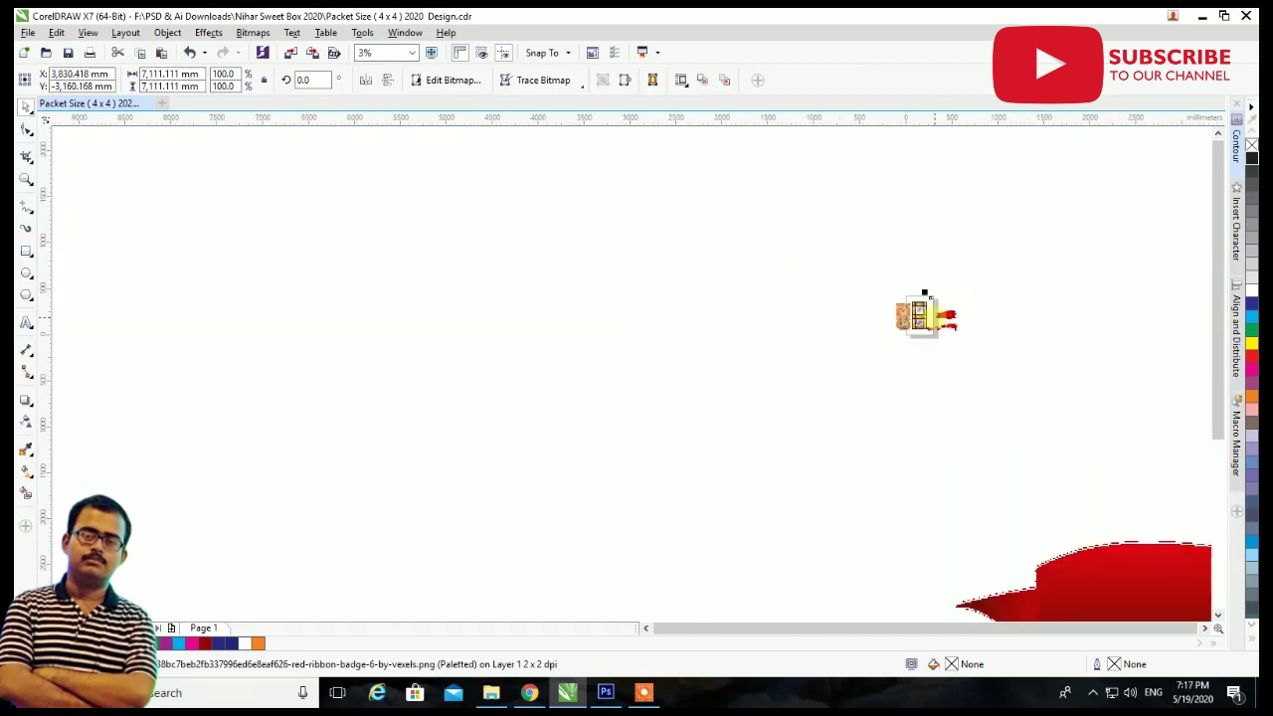
click(753, 373)
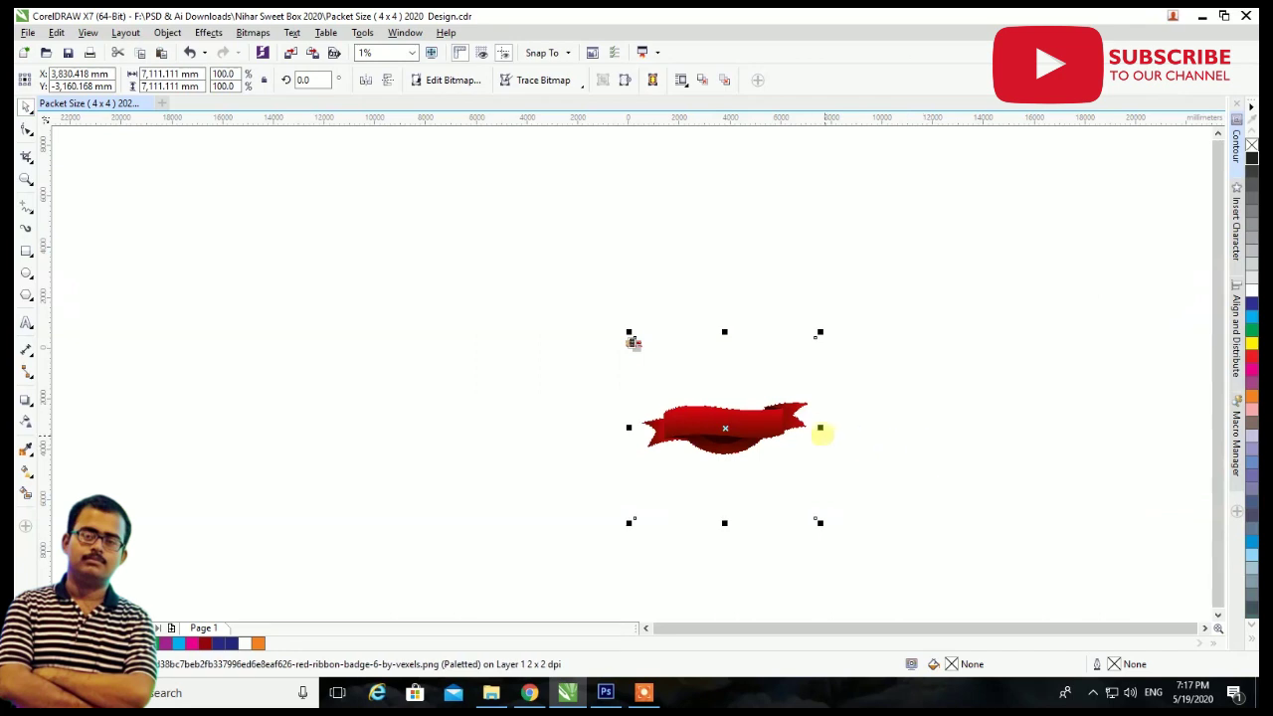
scroll(759, 434, up, 1)
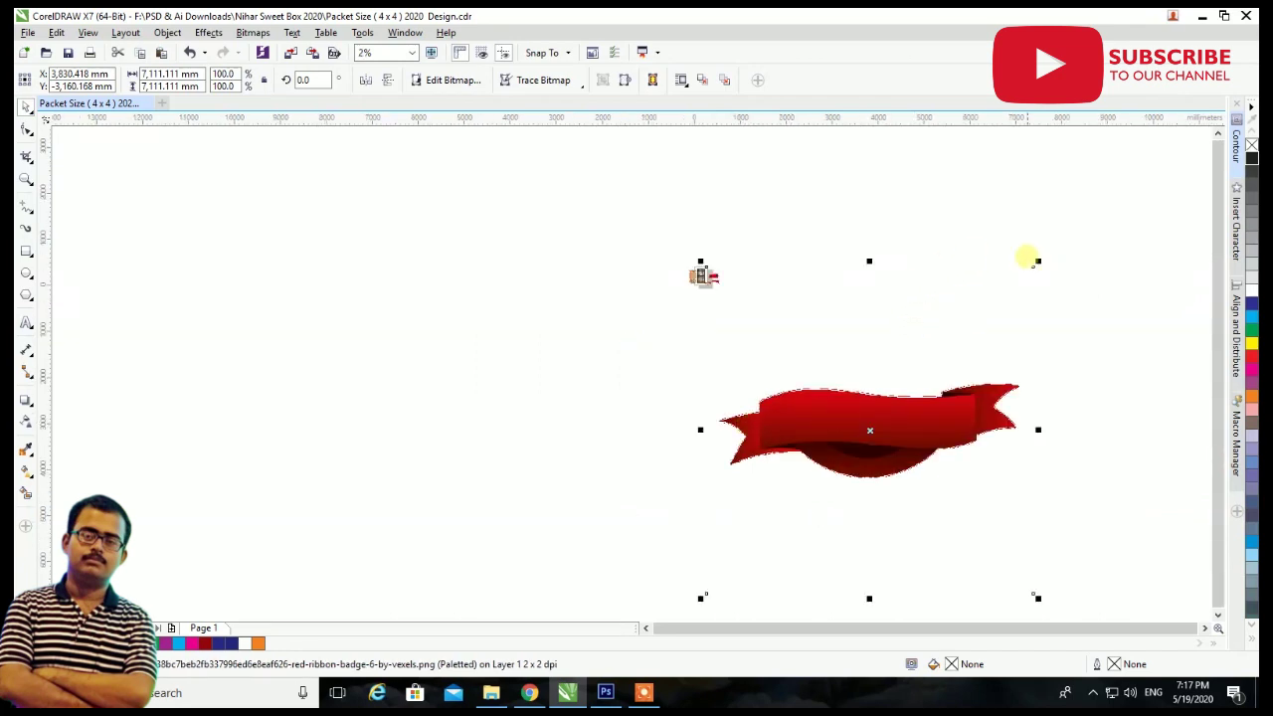
mouse_move(1035, 262)
mouse_down()
mouse_move(890, 408)
mouse_move(703, 276)
mouse_up()
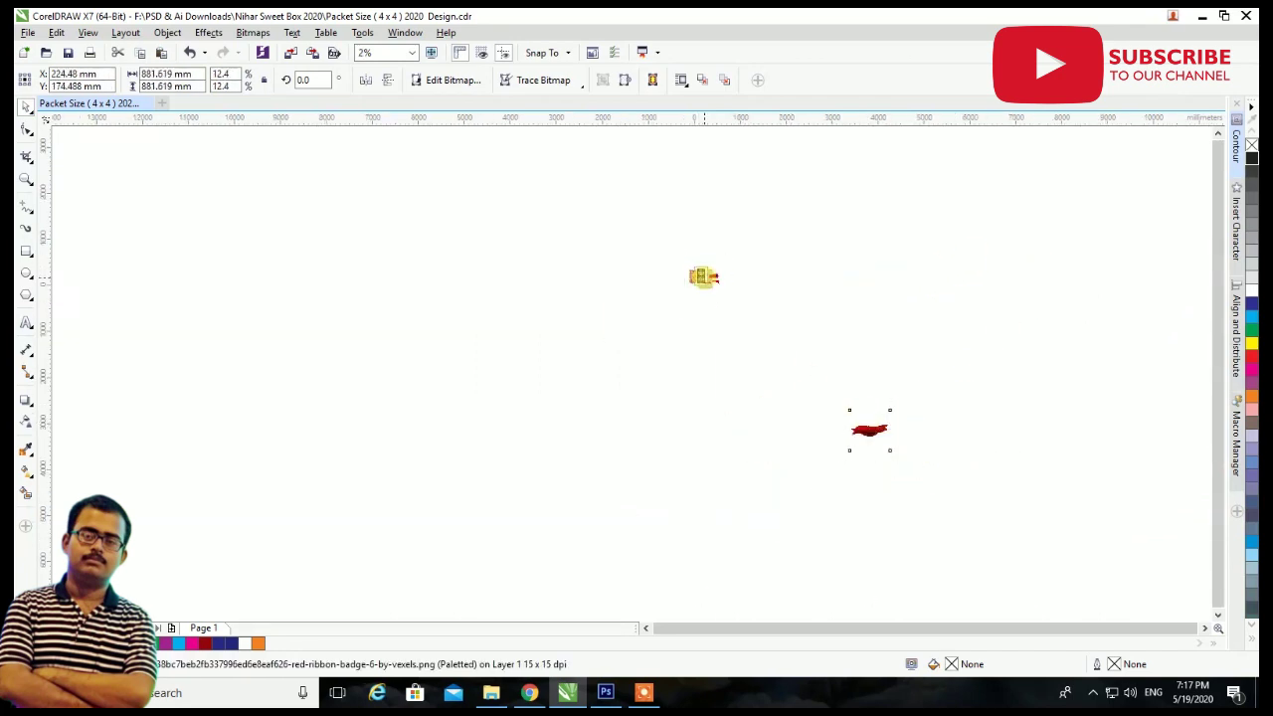
scroll(714, 289, up, 3)
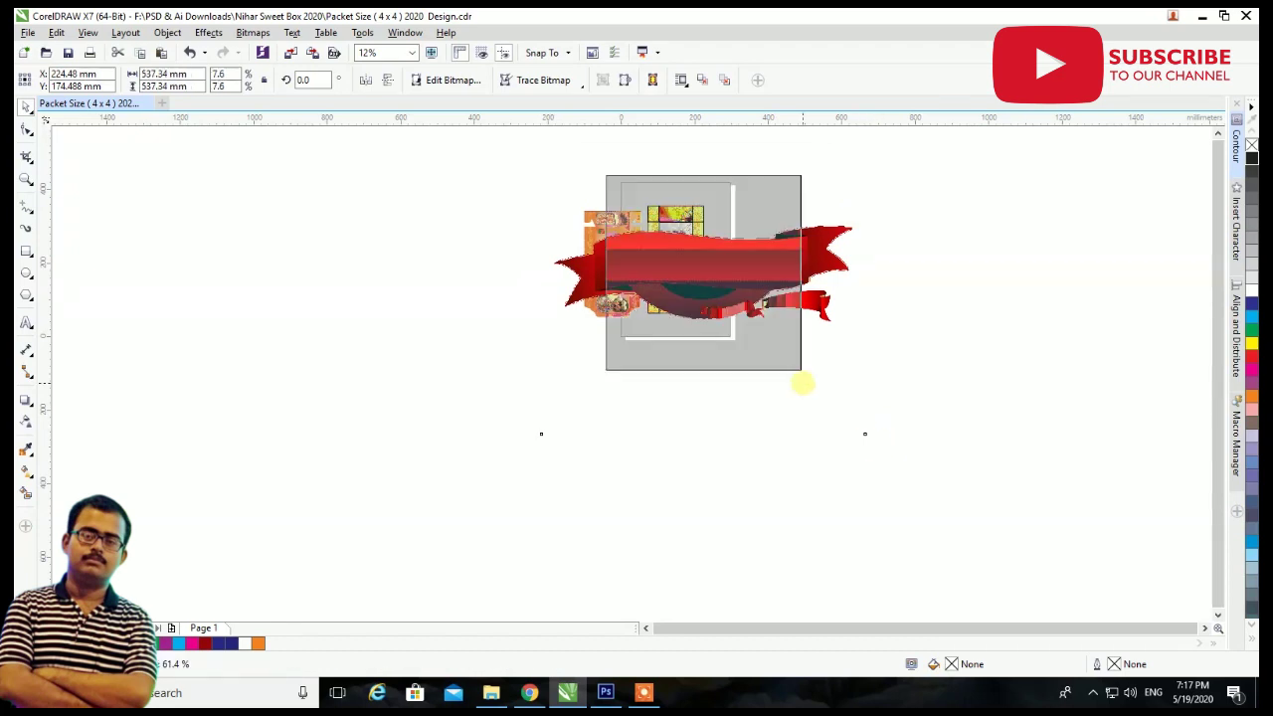
drag(870, 437, 745, 314)
drag(711, 271, 675, 417)
Delete the unwanted ribbon copy and move another ribbon up beside the packet.
scroll(674, 418, up, 5)
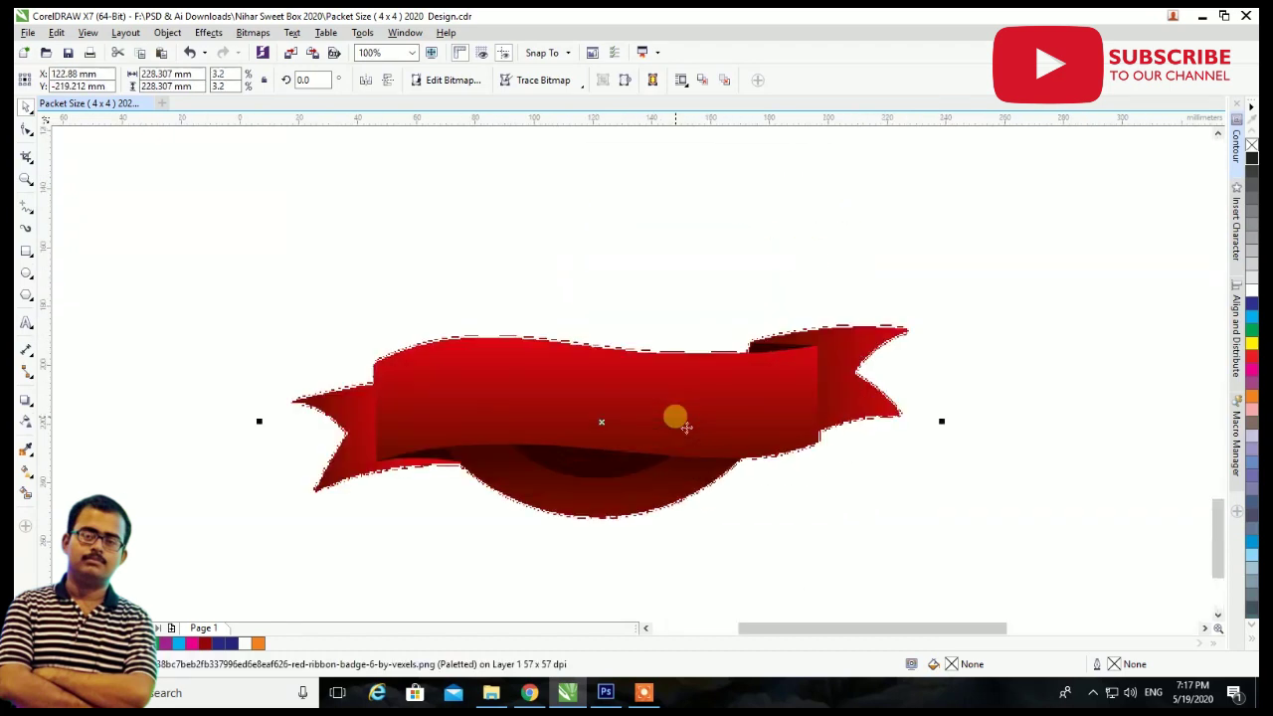
scroll(674, 418, up, 2)
scroll(674, 418, down, 2)
key(Delete)
scroll(716, 450, down, 5)
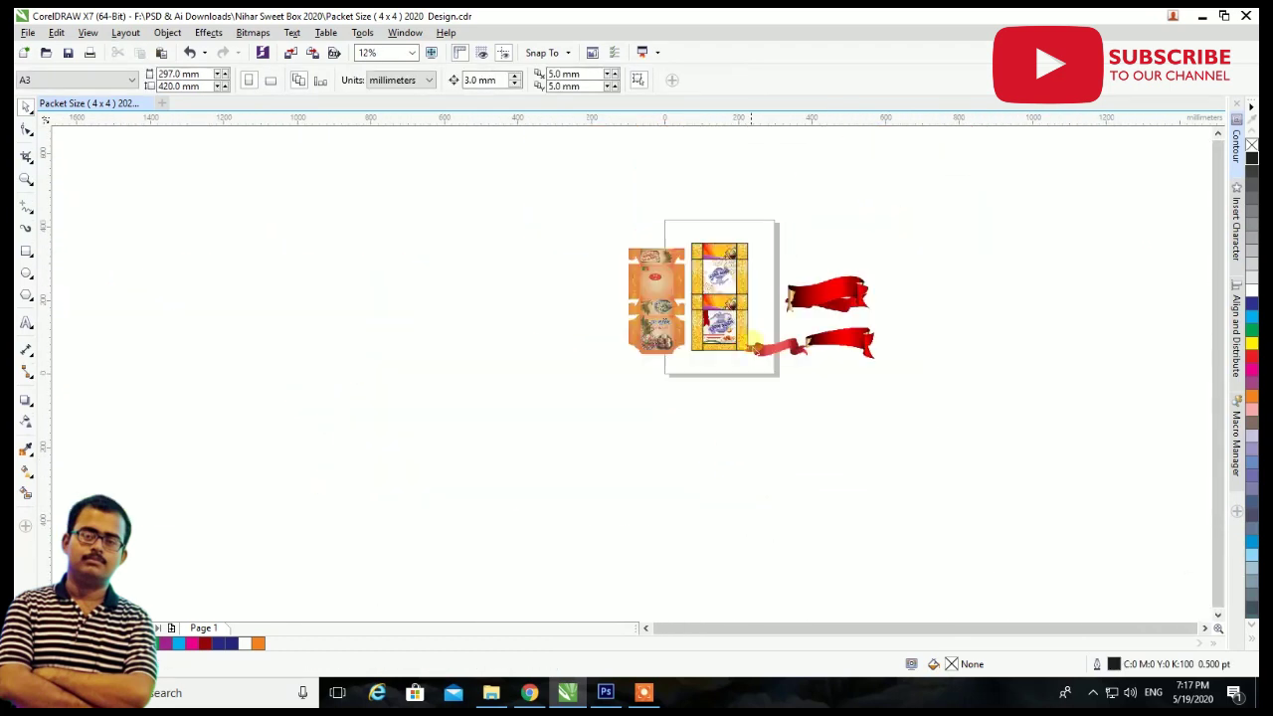
scroll(766, 288, up, 2)
scroll(767, 287, up, 2)
drag(979, 296, 959, 211)
Shrink the remaining ribbon to 73.3%, then 44.5%, and park it right of the packet.
drag(989, 333, 890, 360)
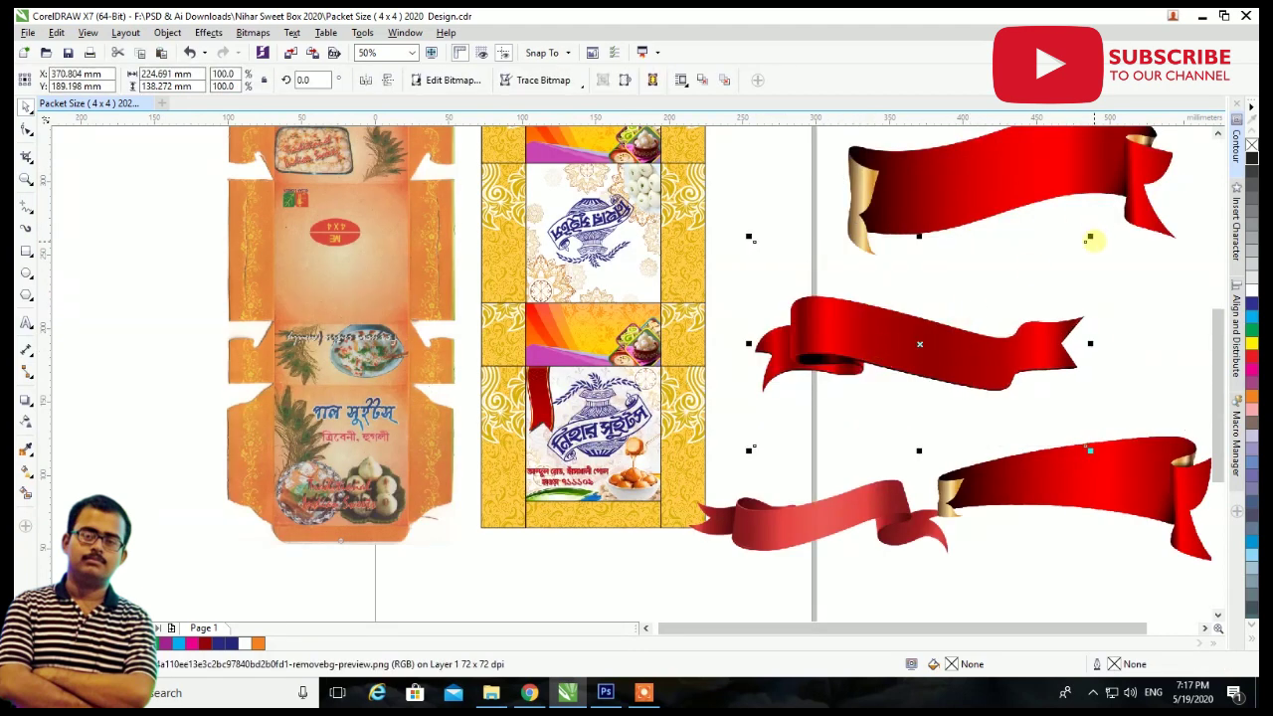
drag(1090, 238, 1045, 263)
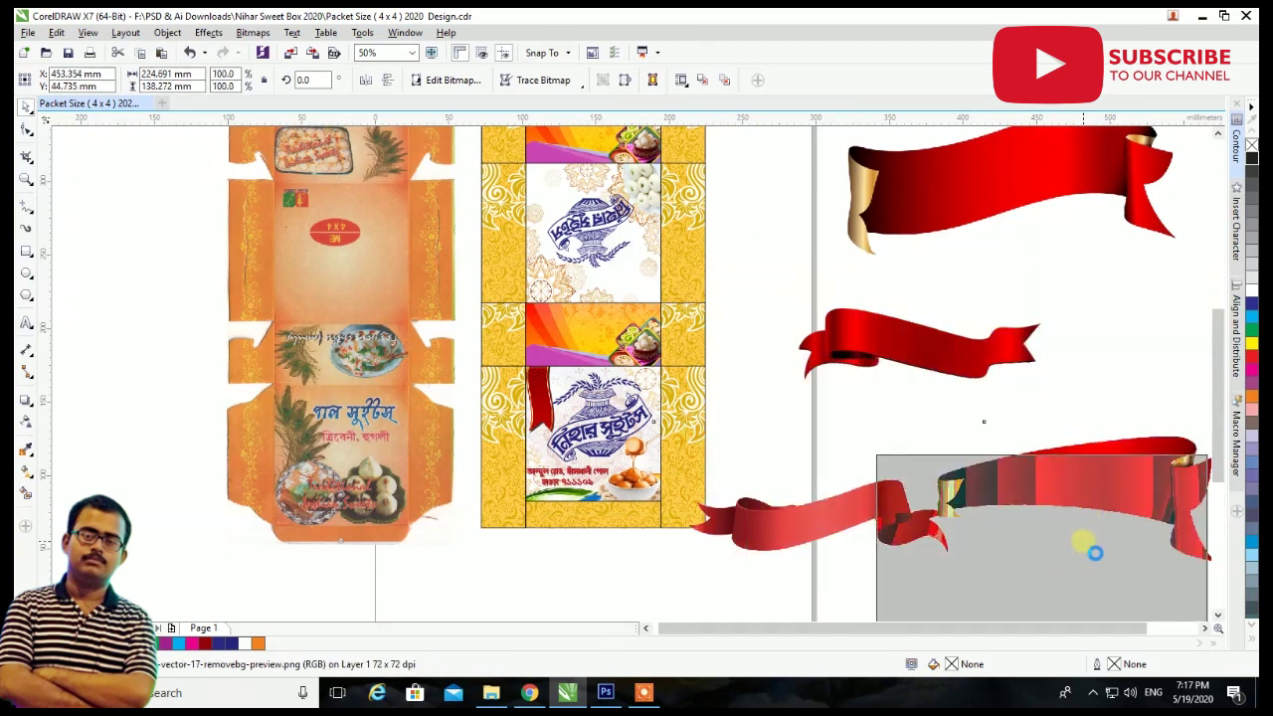
drag(860, 509, 1083, 540)
drag(880, 348, 596, 417)
scroll(596, 417, up, 1)
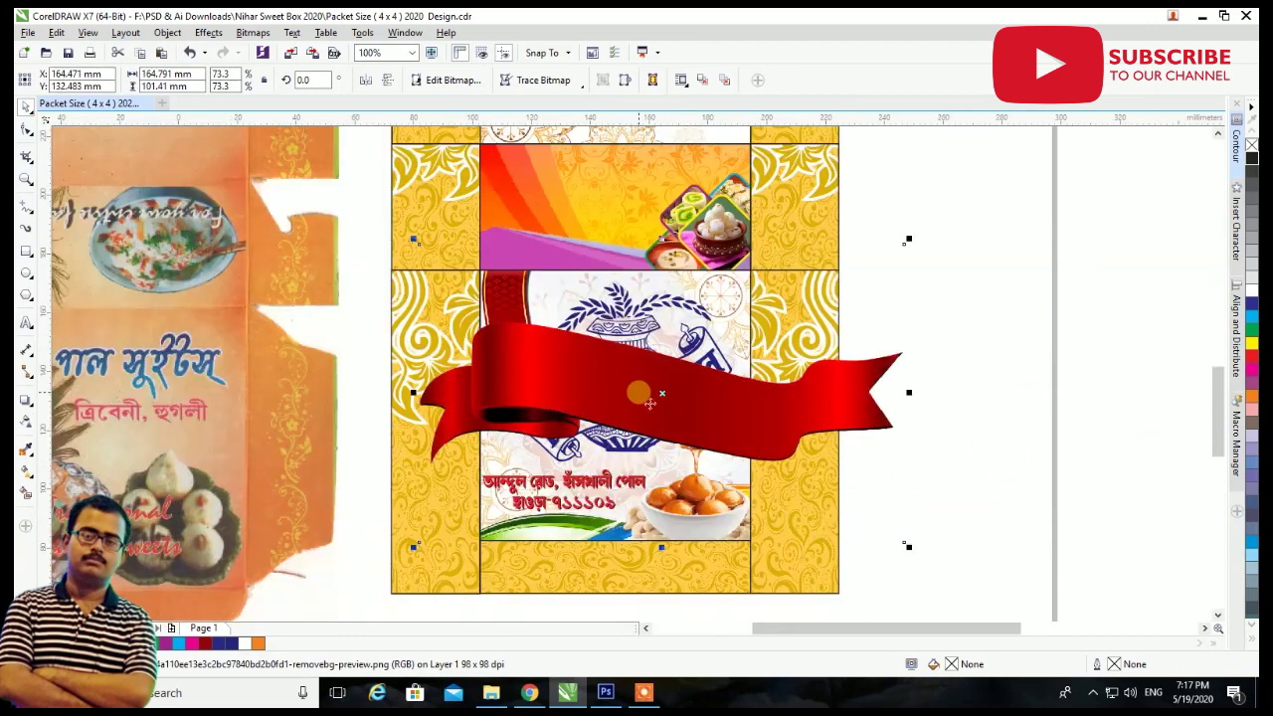
drag(908, 241, 808, 301)
drag(651, 409, 969, 397)
scroll(1045, 384, down, 1)
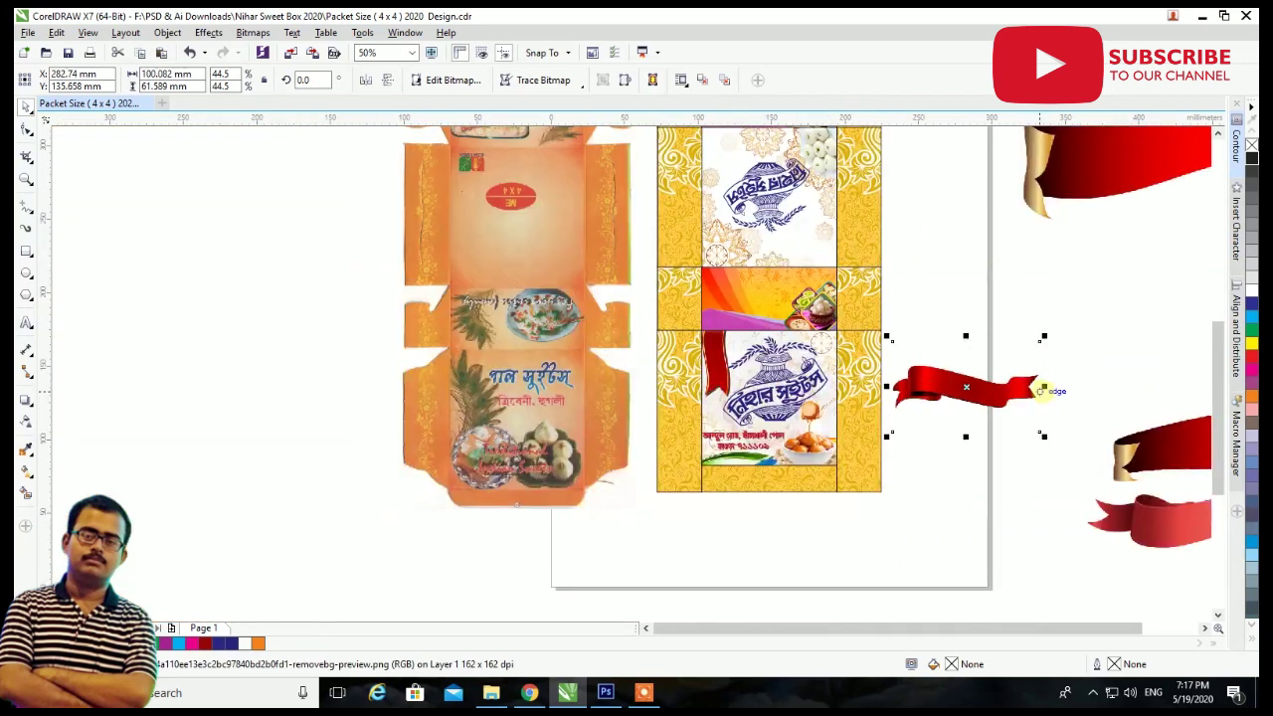
scroll(1045, 388, up, 2)
click(1057, 373)
Select the red ribbon image with the Pick tool.
scroll(693, 370, up, 1)
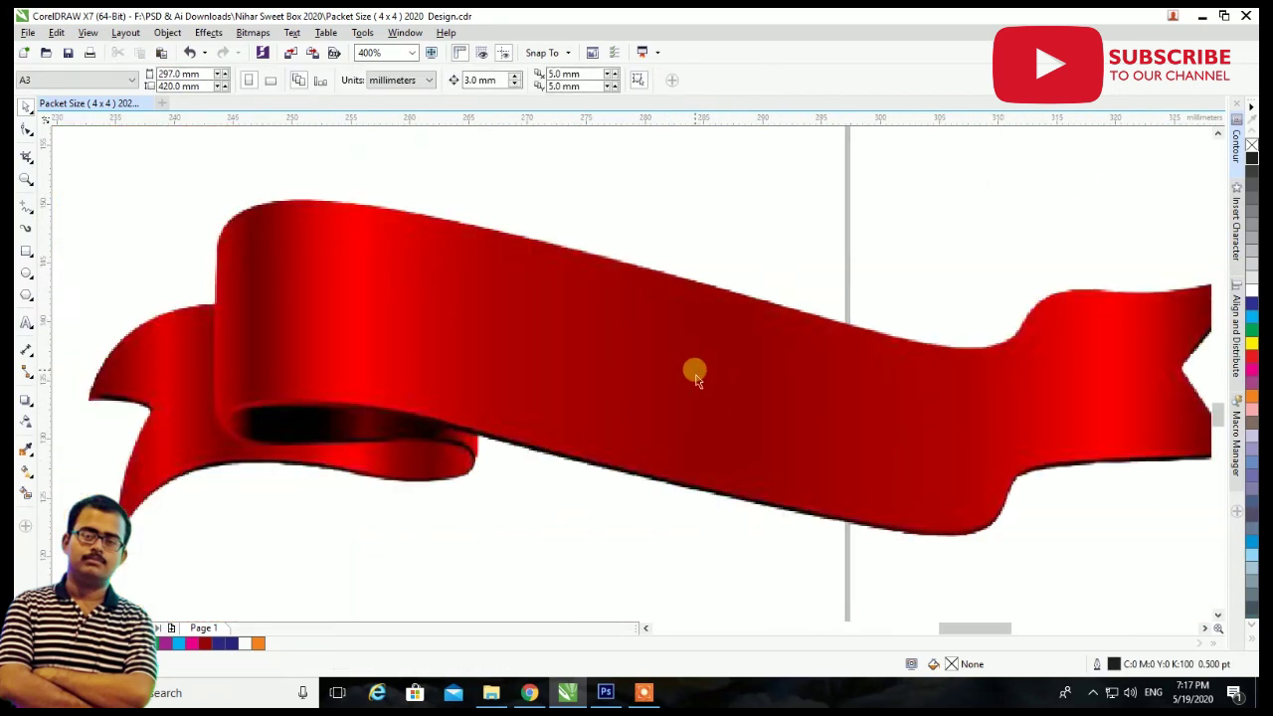
click(26, 211)
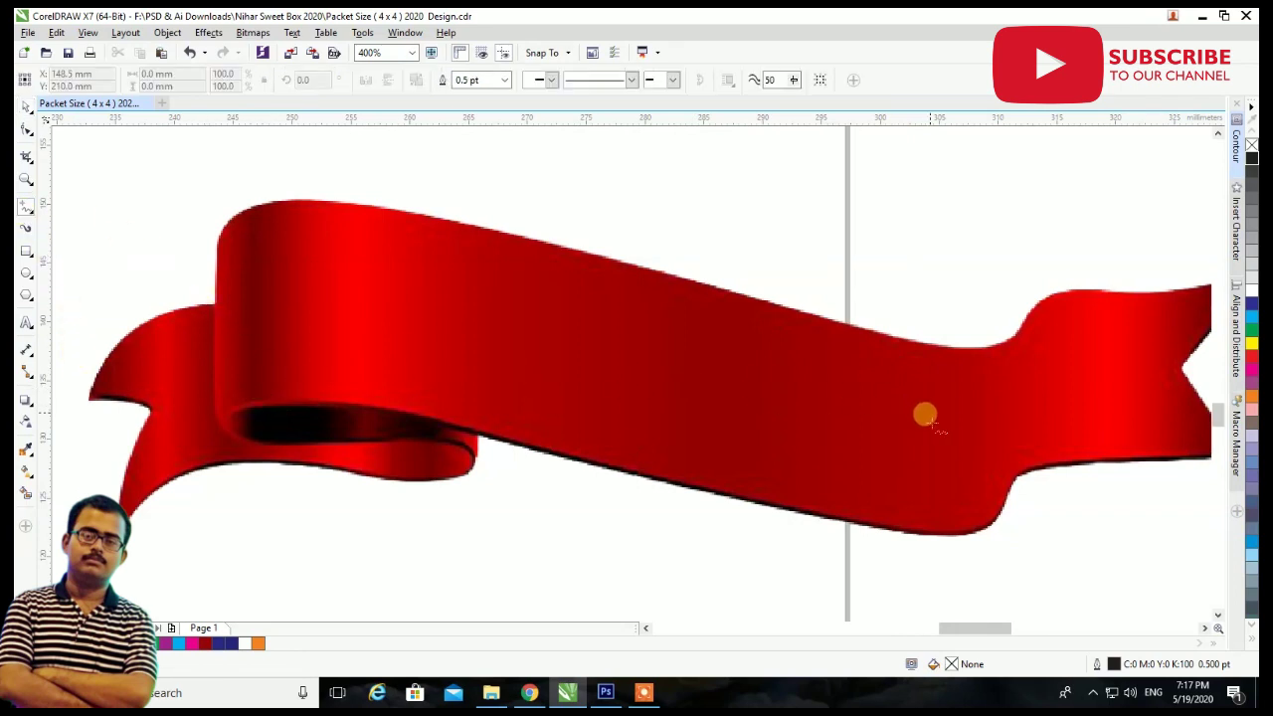
click(26, 107)
scroll(370, 363, down, 1)
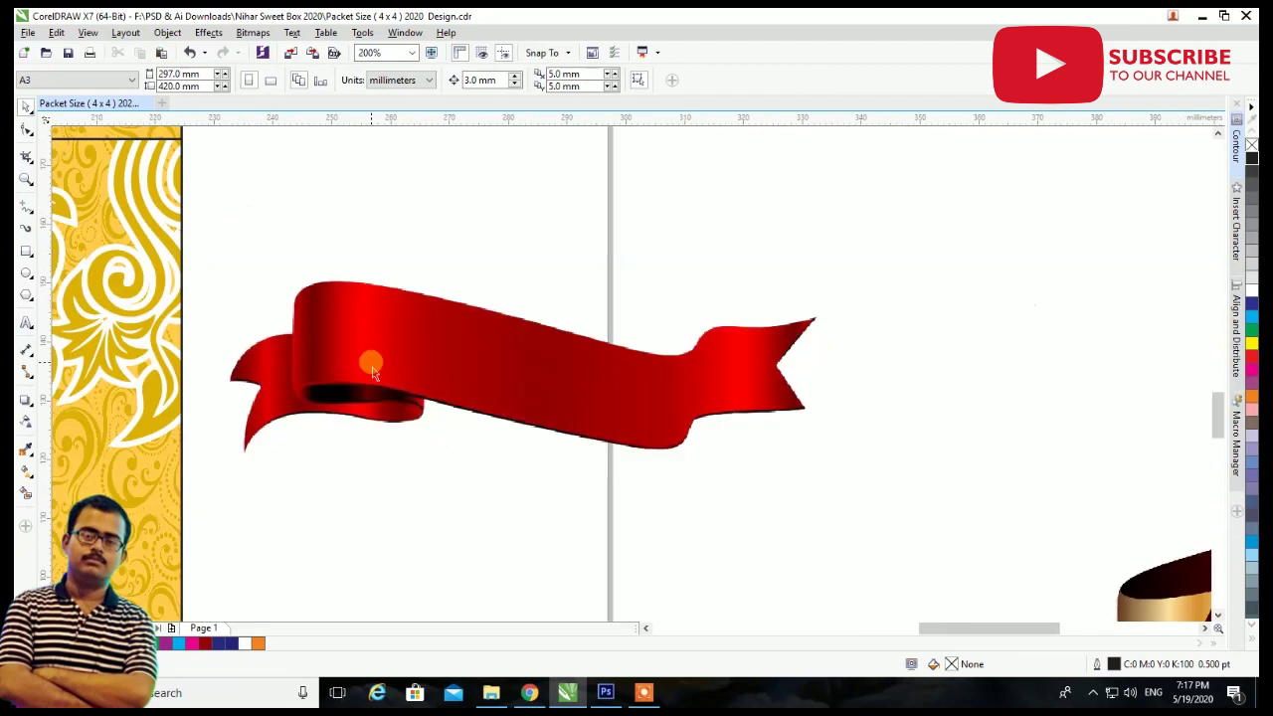
click(466, 332)
Create an artistic text object reading 'Nihar Sweets' below the ribbon.
click(992, 265)
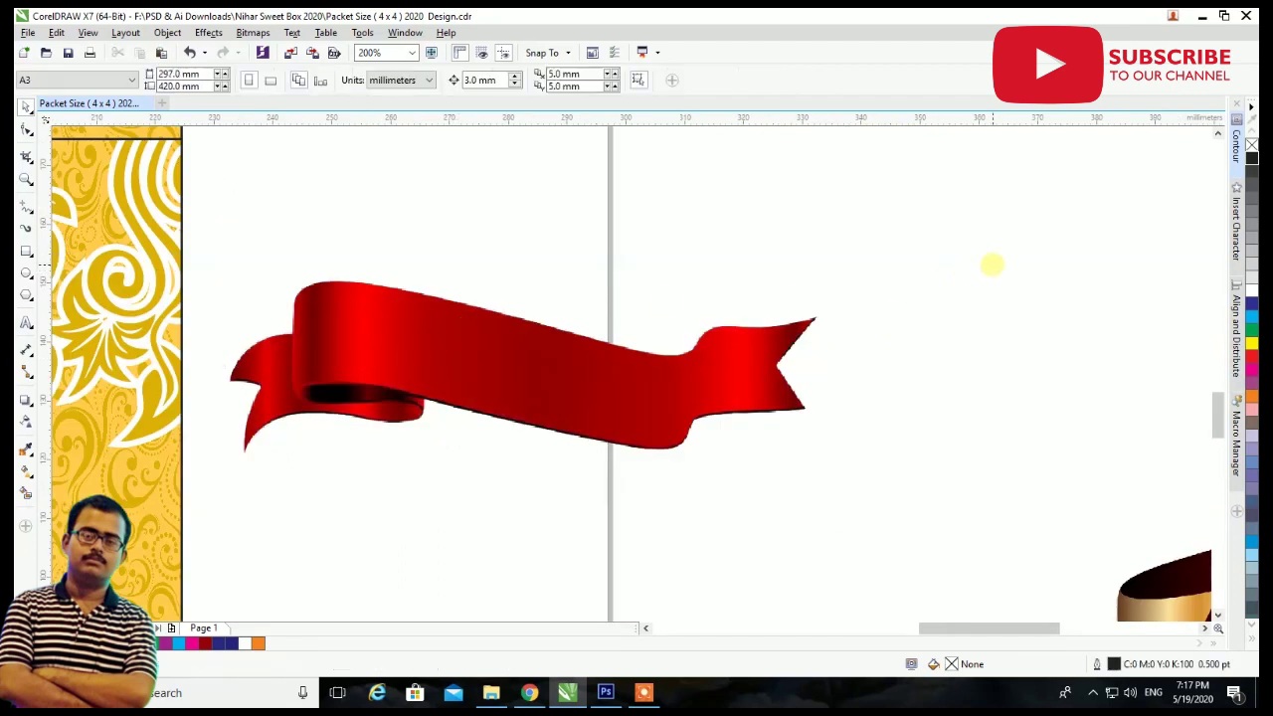
click(27, 322)
click(497, 564)
text(H)
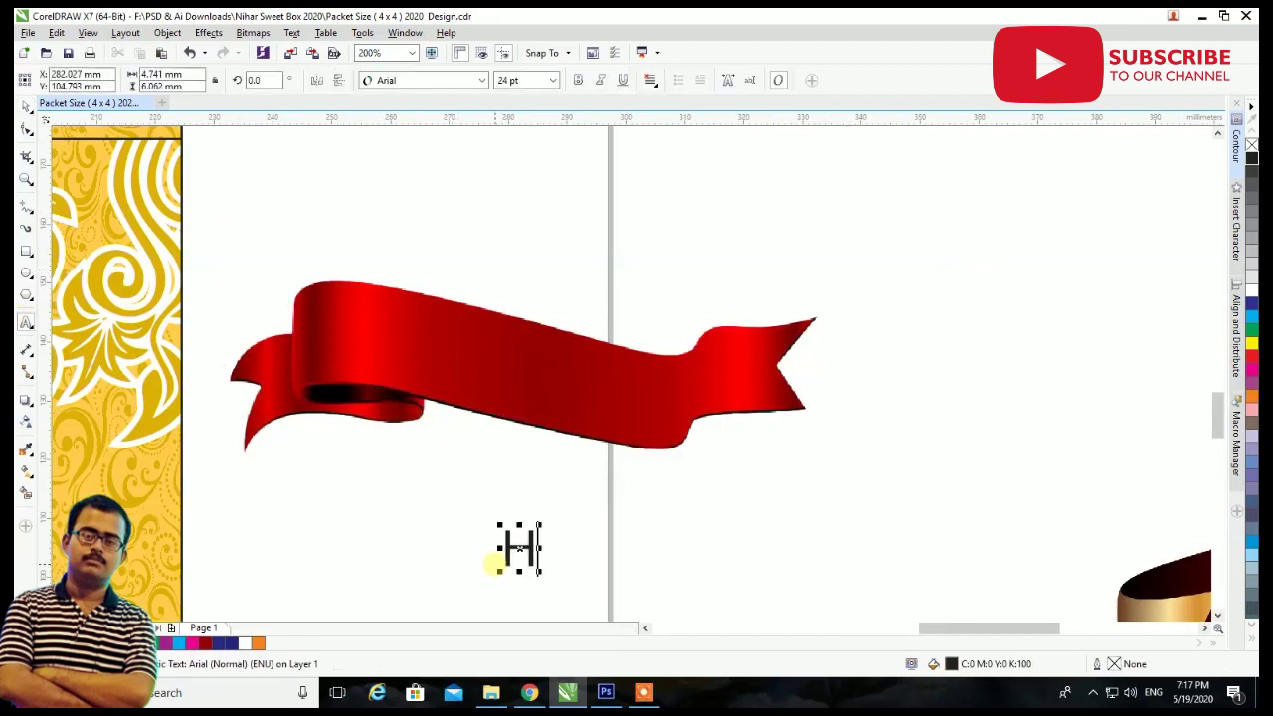
key(BackSpace)
key(BackSpace)
key(BackSpace)
text(Nihar Sweets)
key(Escape)
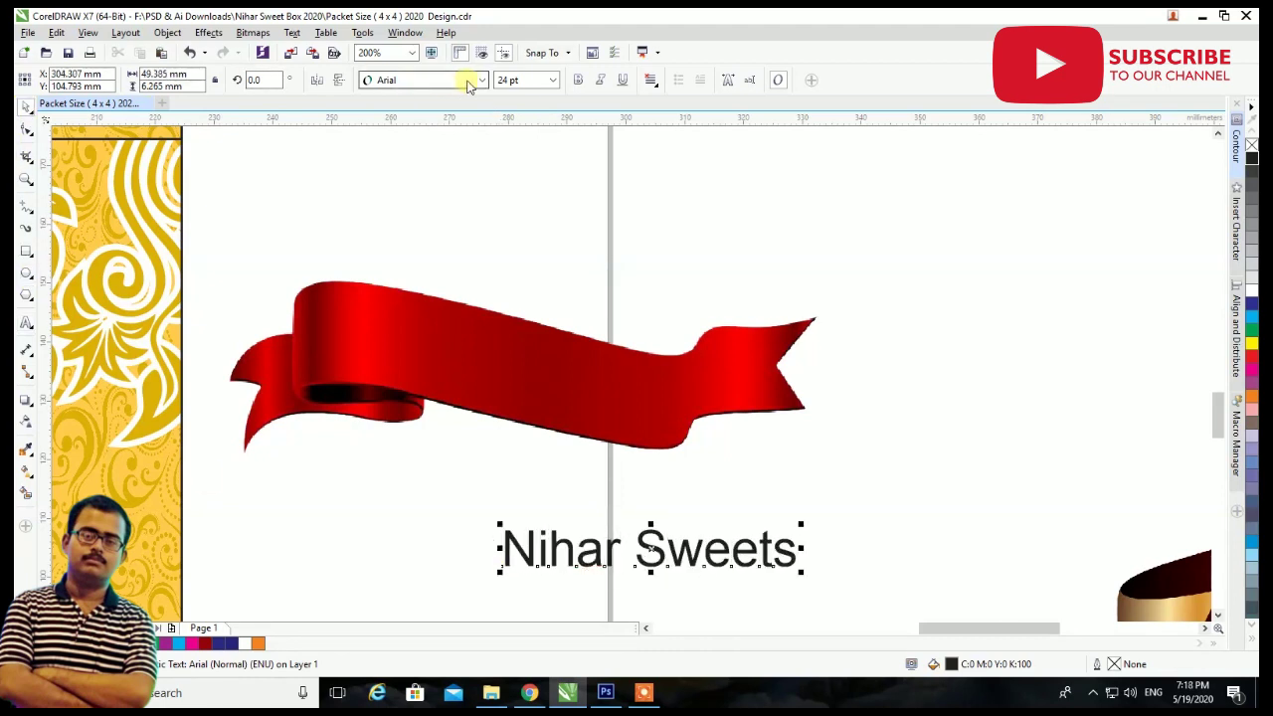
Set the Nihar Sweets text font to Axettac Demo.
click(481, 80)
scroll(511, 392, down, 2)
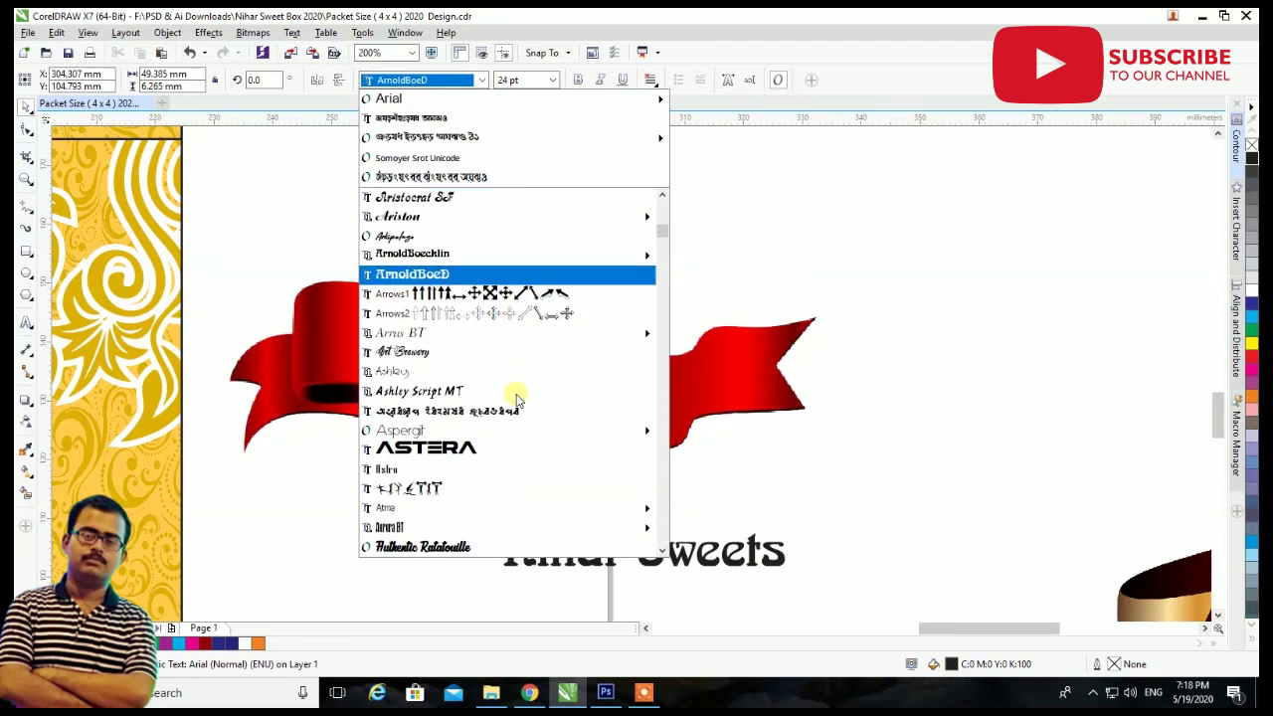
click(481, 444)
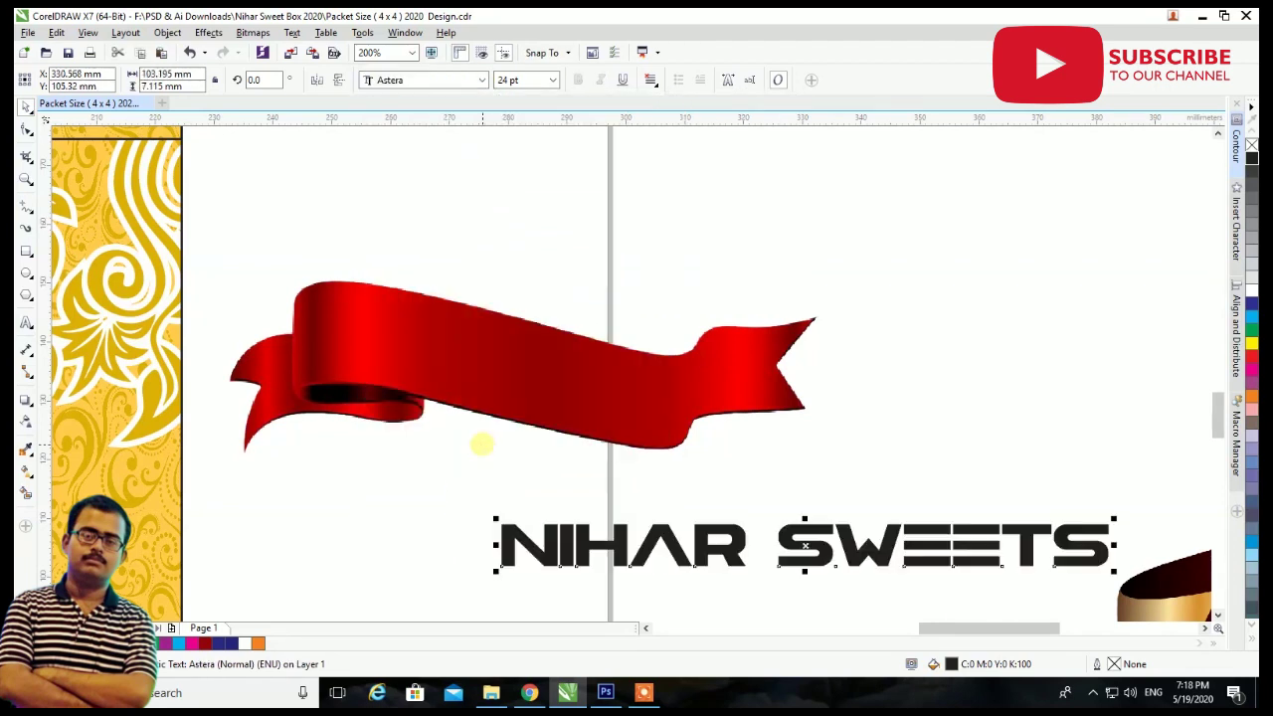
click(456, 81)
scroll(503, 361, down, 1)
scroll(504, 365, down, 1)
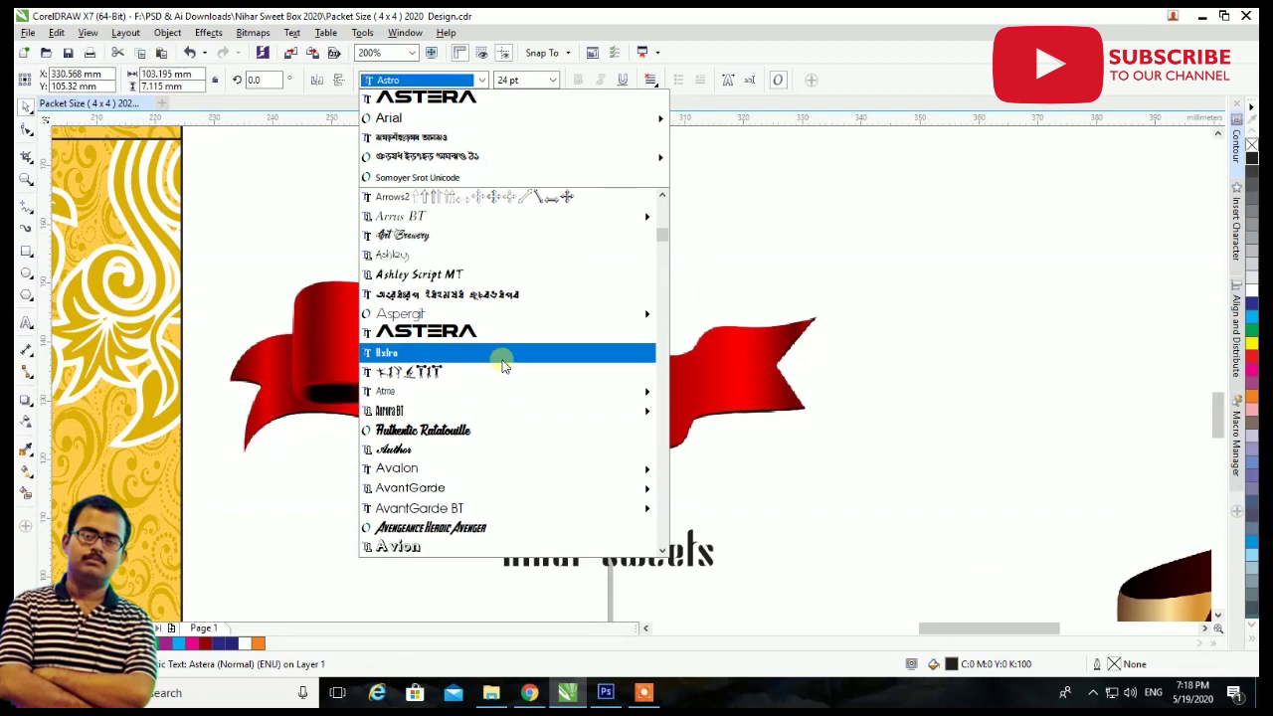
scroll(454, 430, down, 3)
click(465, 315)
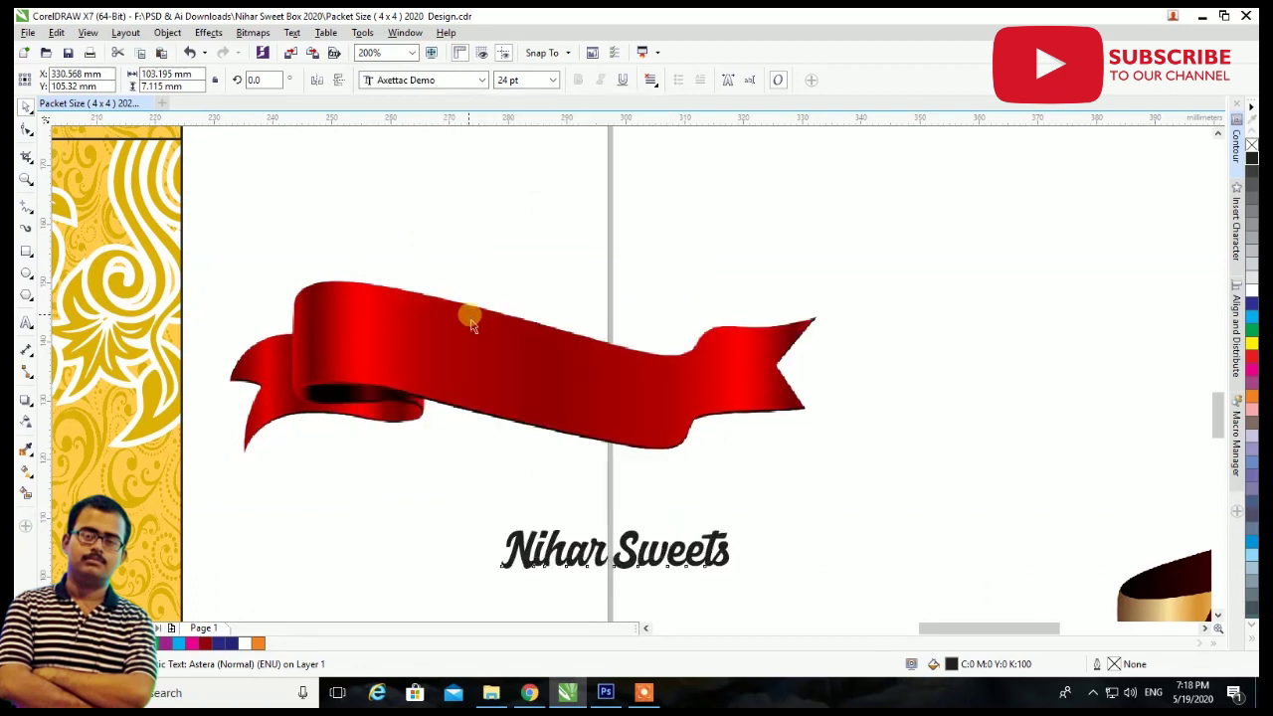
Enlarge the text, place it on the ribbon, and rotate it to follow the slope.
mouse_move(734, 524)
mouse_down()
mouse_move(787, 500)
mouse_move(817, 510)
mouse_up()
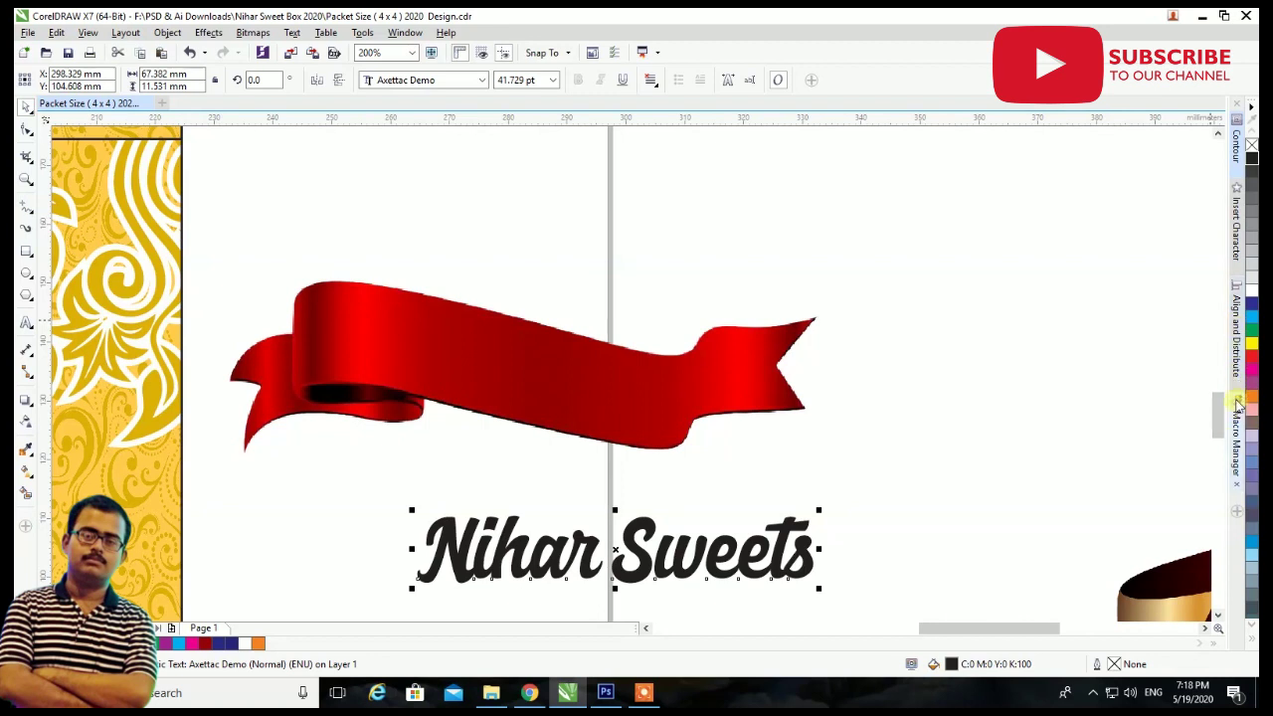
scroll(577, 462, down, 2)
drag(601, 506, 557, 417)
scroll(567, 418, up, 3)
click(664, 430)
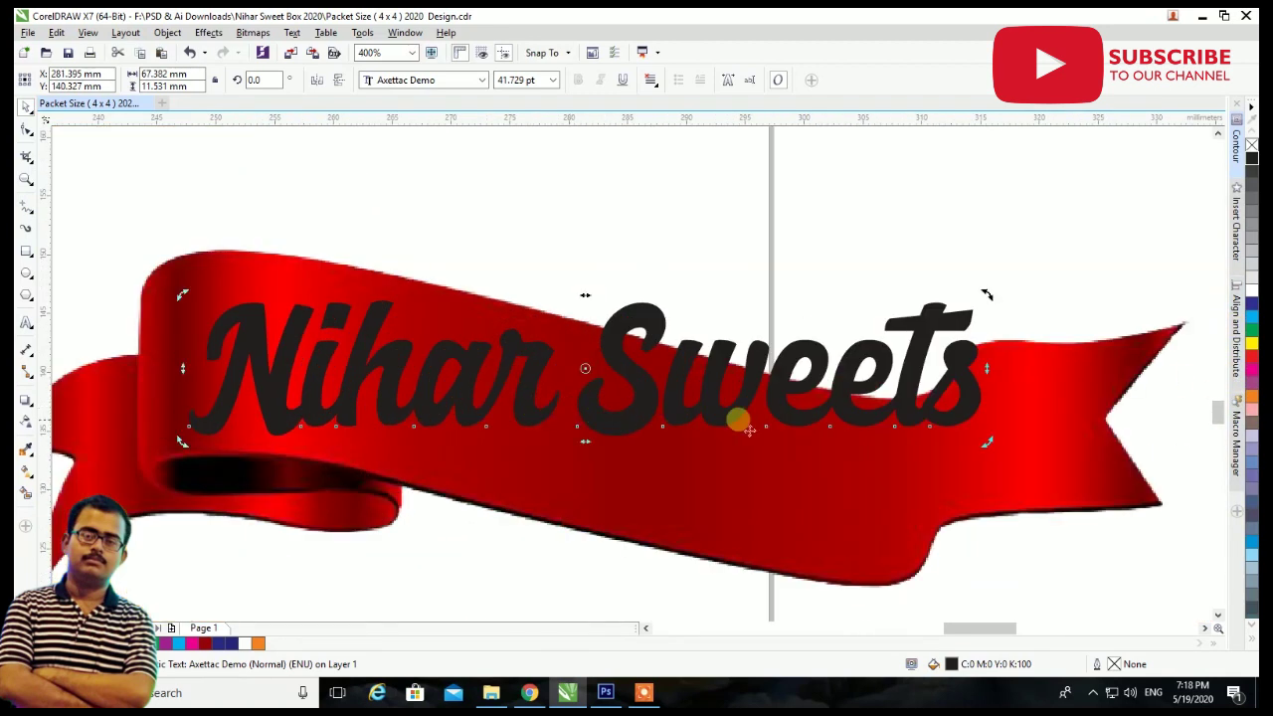
drag(991, 294, 985, 355)
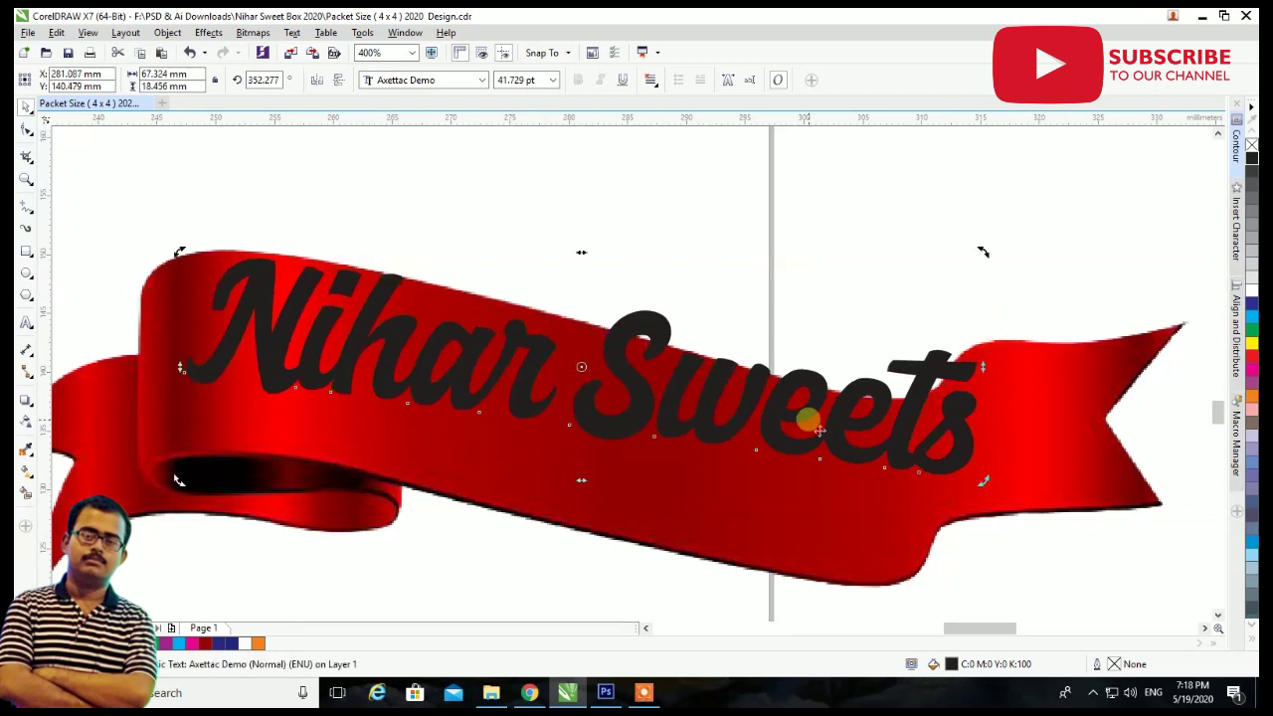
drag(809, 421, 785, 447)
click(936, 471)
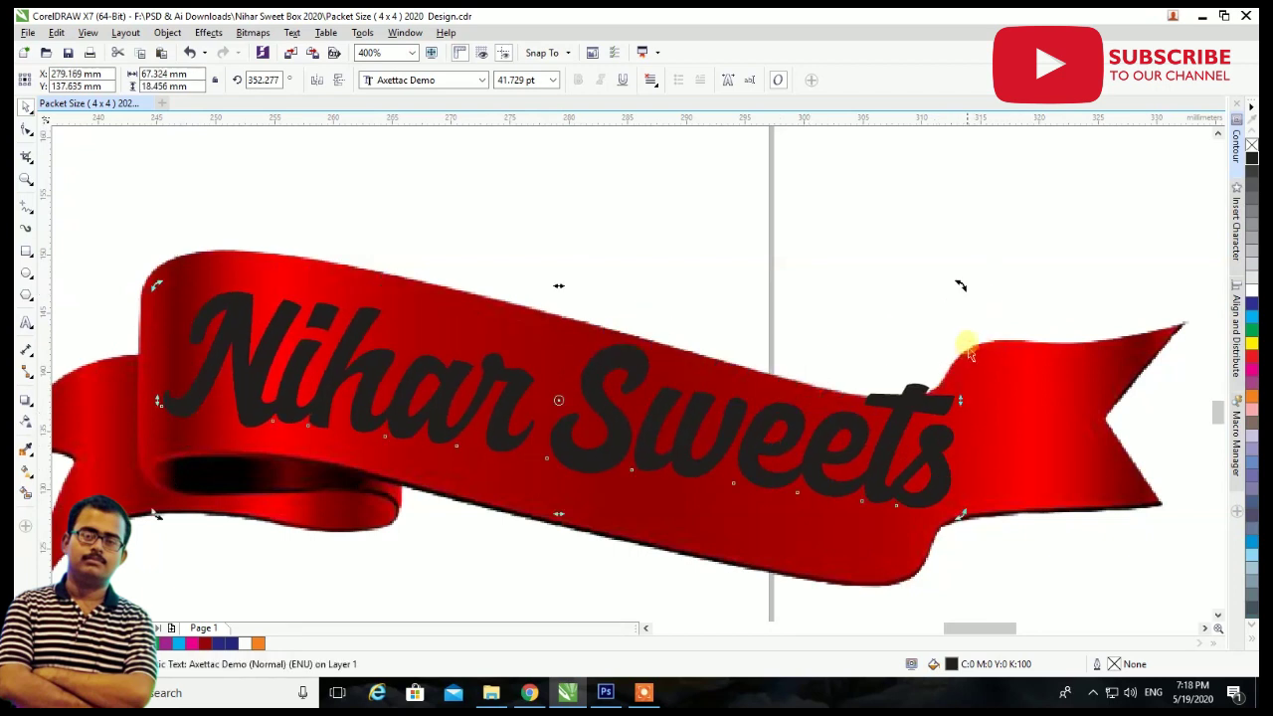
drag(960, 289, 961, 324)
click(936, 499)
drag(875, 484, 852, 461)
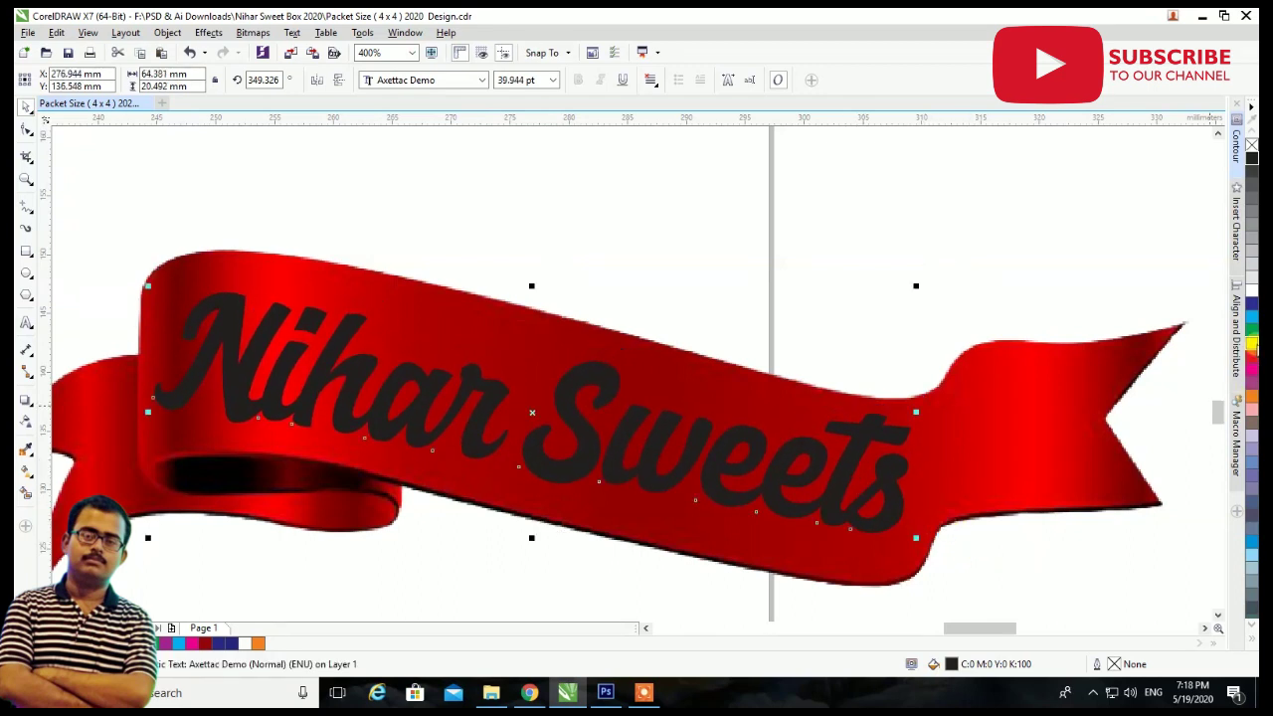
Colour the lettering yellow and fine-tune its size and tilt on the ribbon.
click(1252, 344)
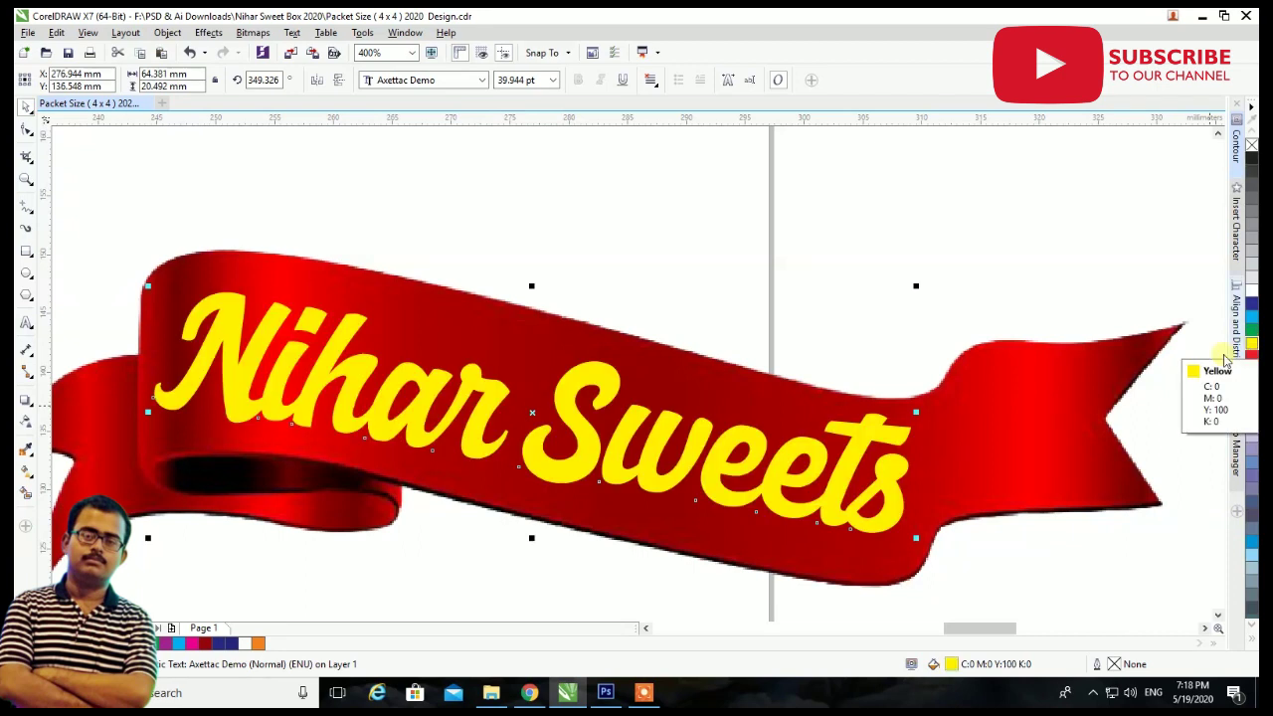
drag(148, 285, 161, 290)
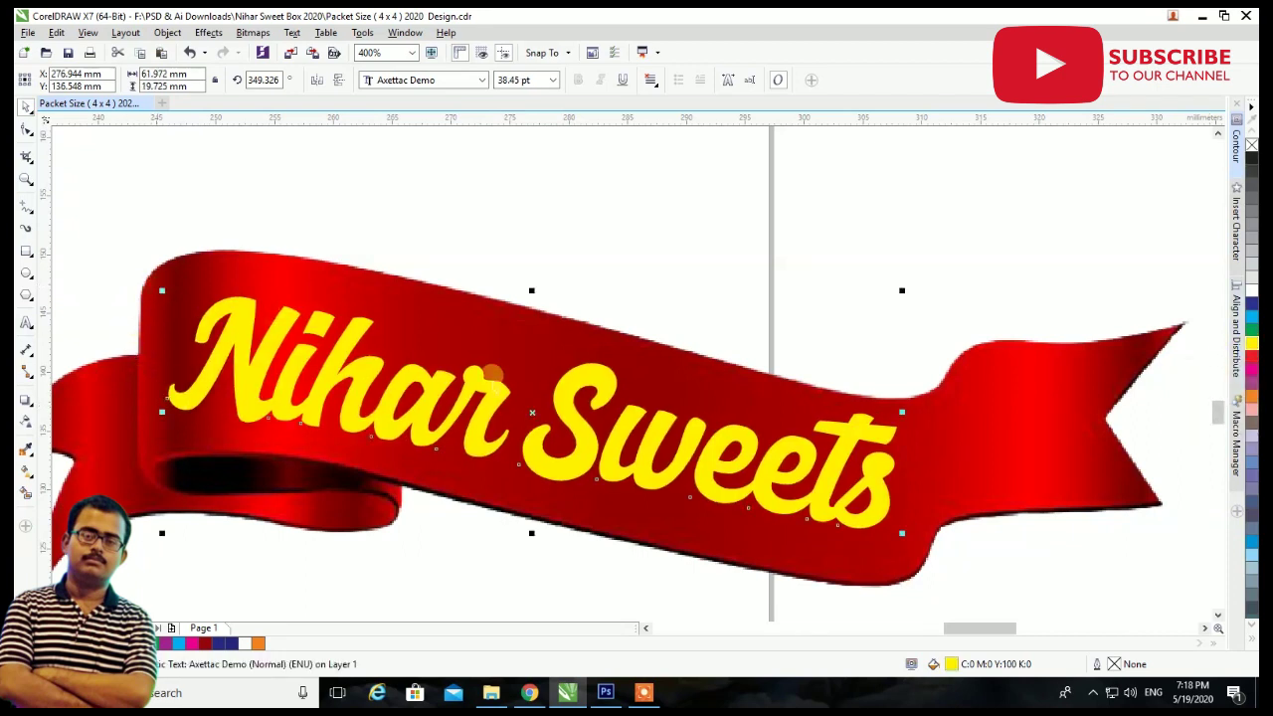
click(888, 409)
drag(900, 292, 901, 286)
click(705, 228)
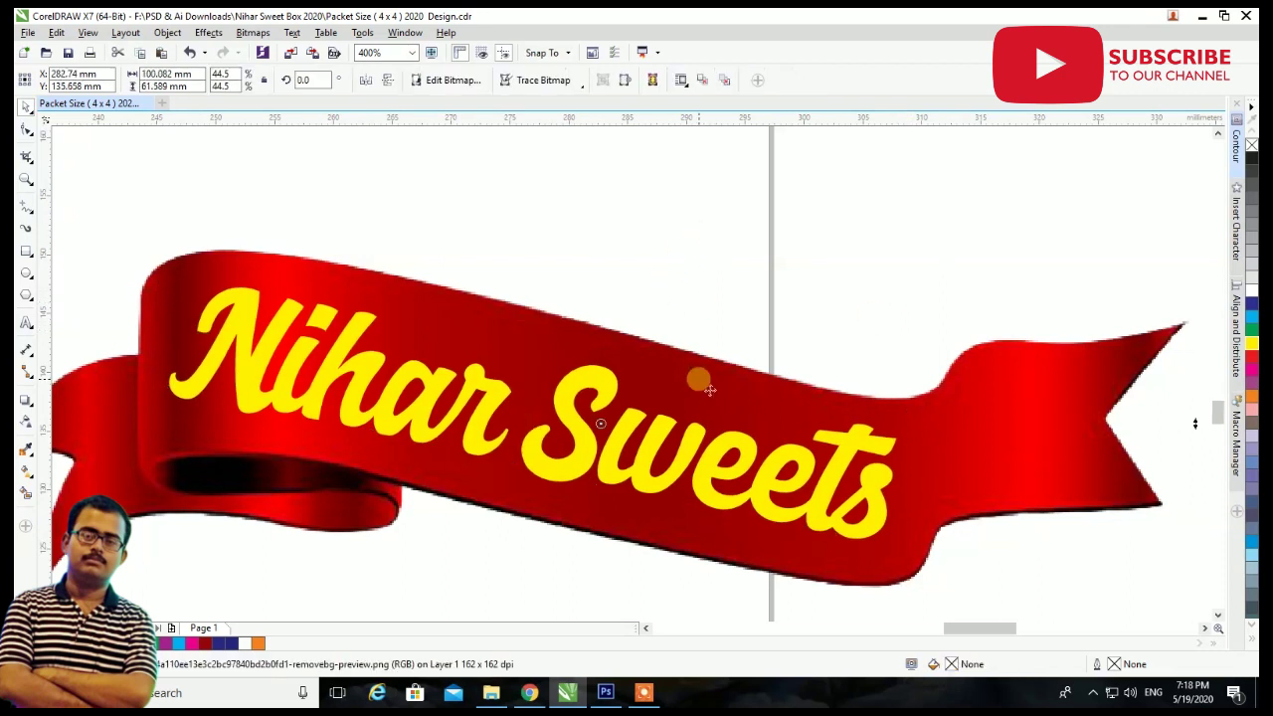
Crop the empty space above and below the ribbon bitmap with the Shape tool.
scroll(709, 390, down, 2)
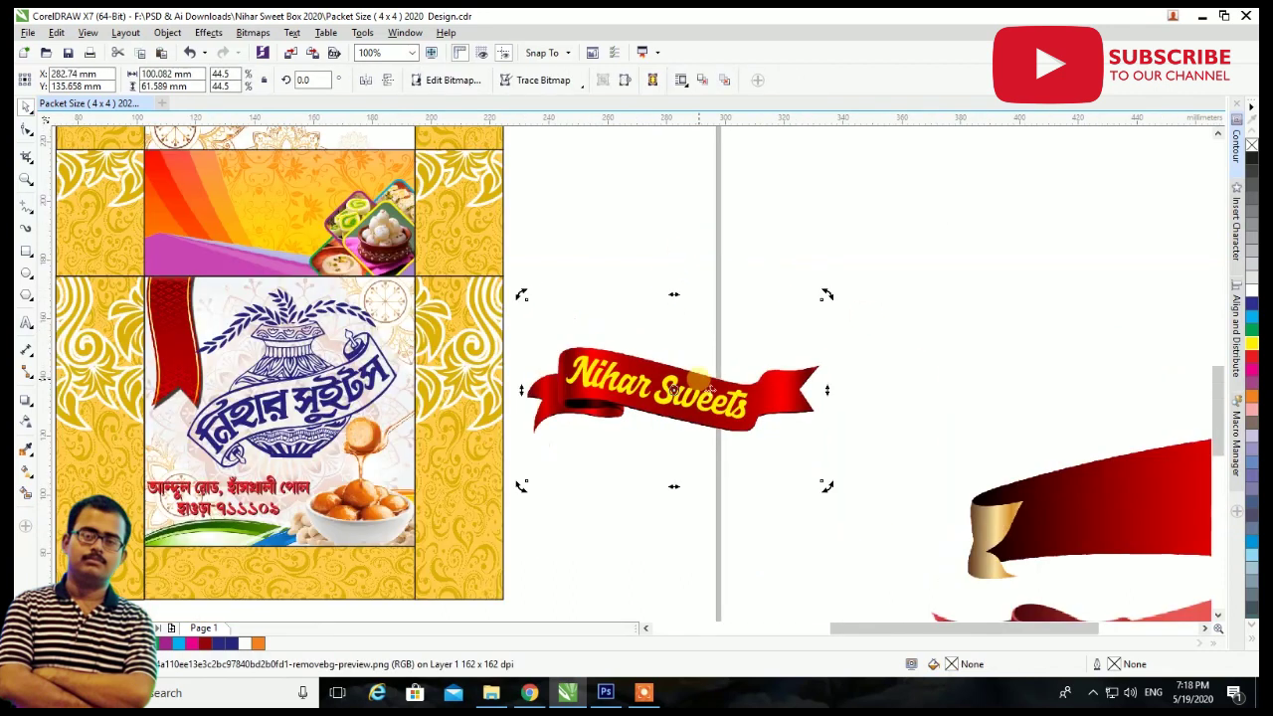
click(25, 132)
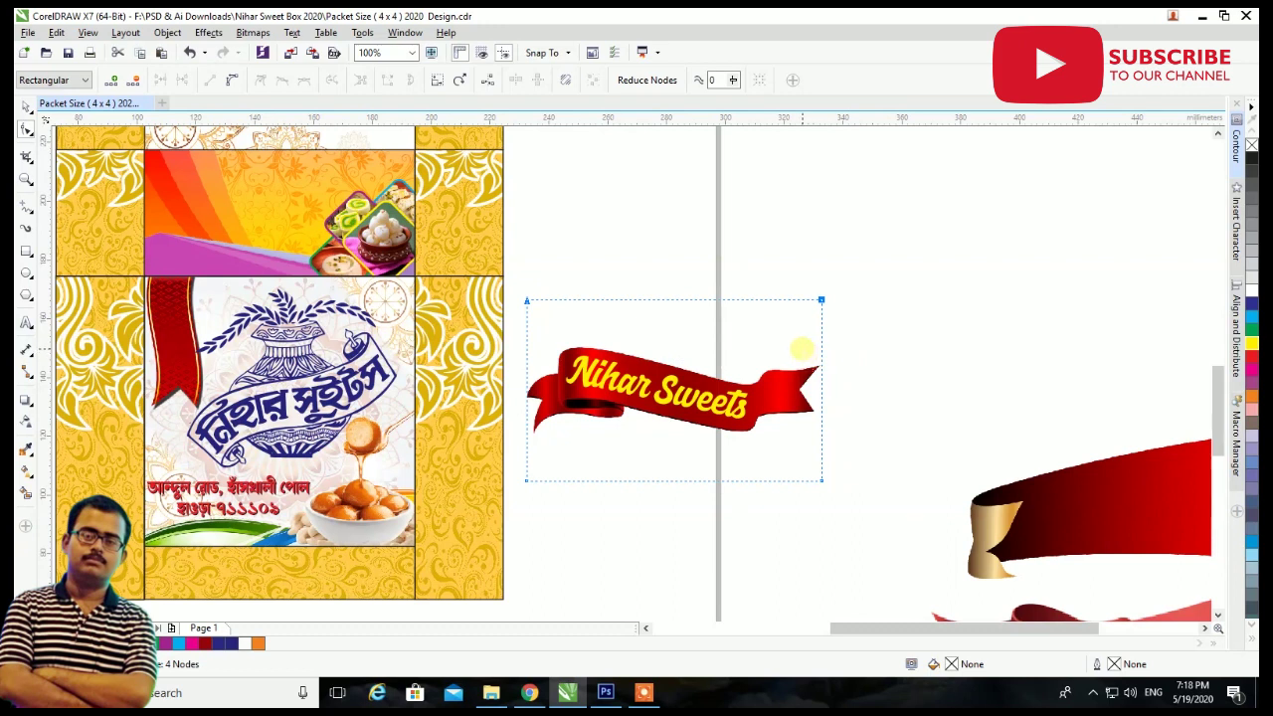
scroll(803, 350, up, 1)
drag(840, 252, 839, 342)
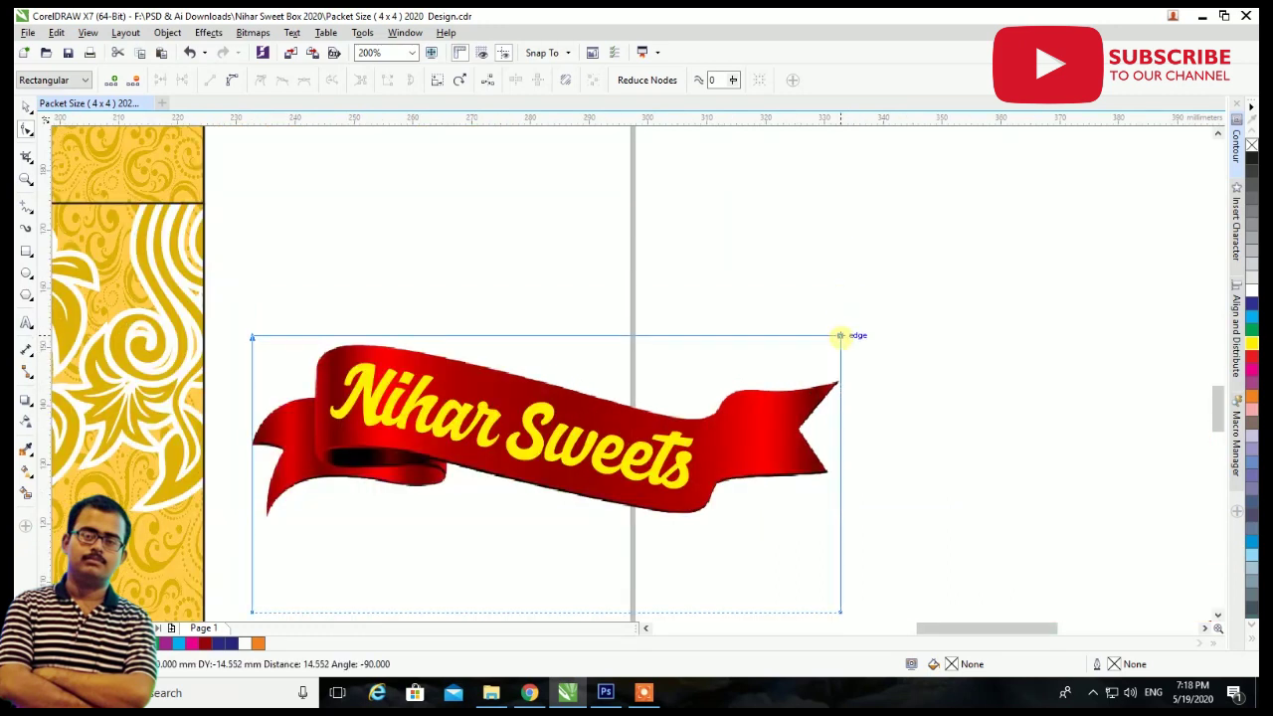
scroll(875, 430, down, 1)
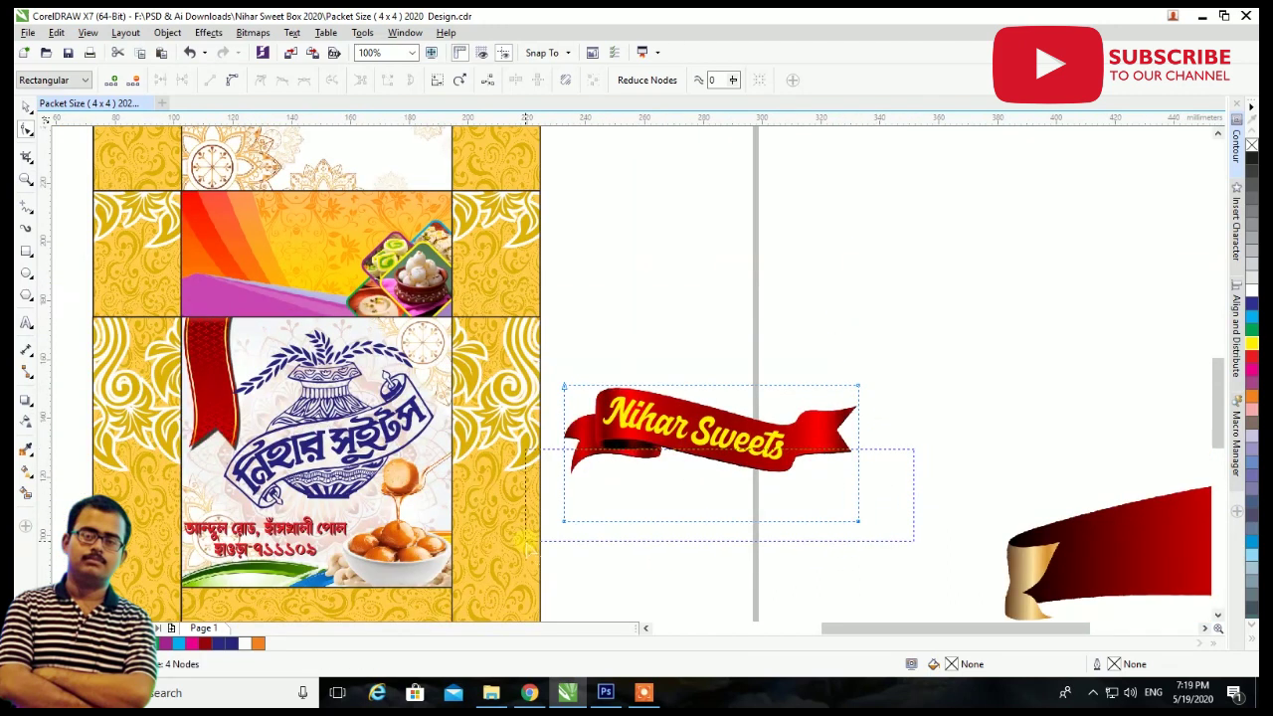
drag(563, 520, 563, 484)
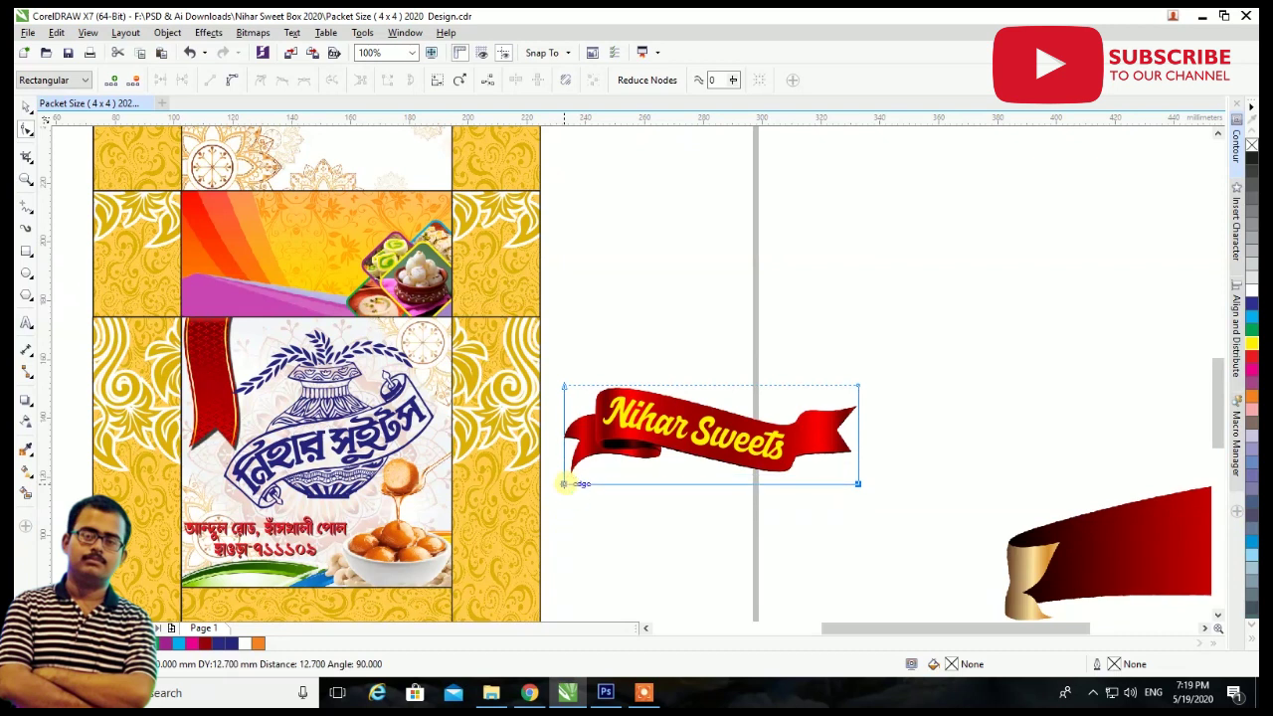
click(24, 107)
Group the ribbon with its lettering, shrink it onto the box front, and rotate it 270°.
drag(979, 328, 545, 542)
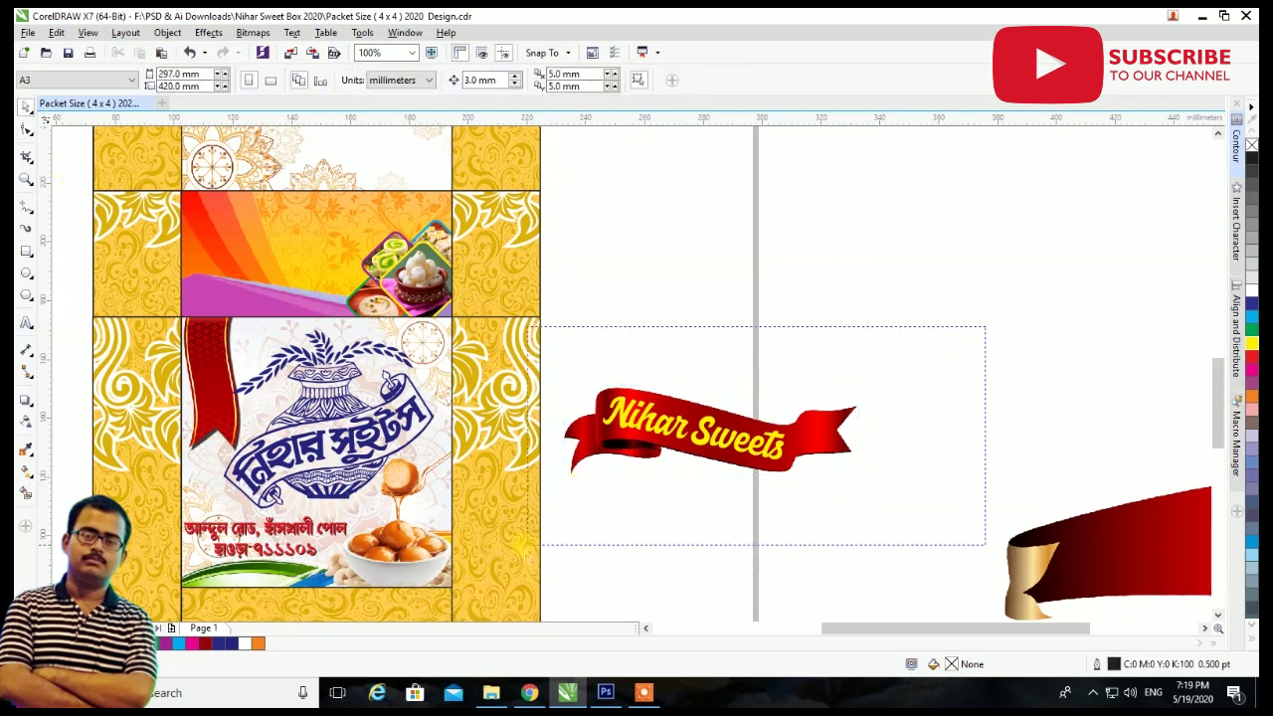
key(ctrl+g)
drag(724, 443, 554, 442)
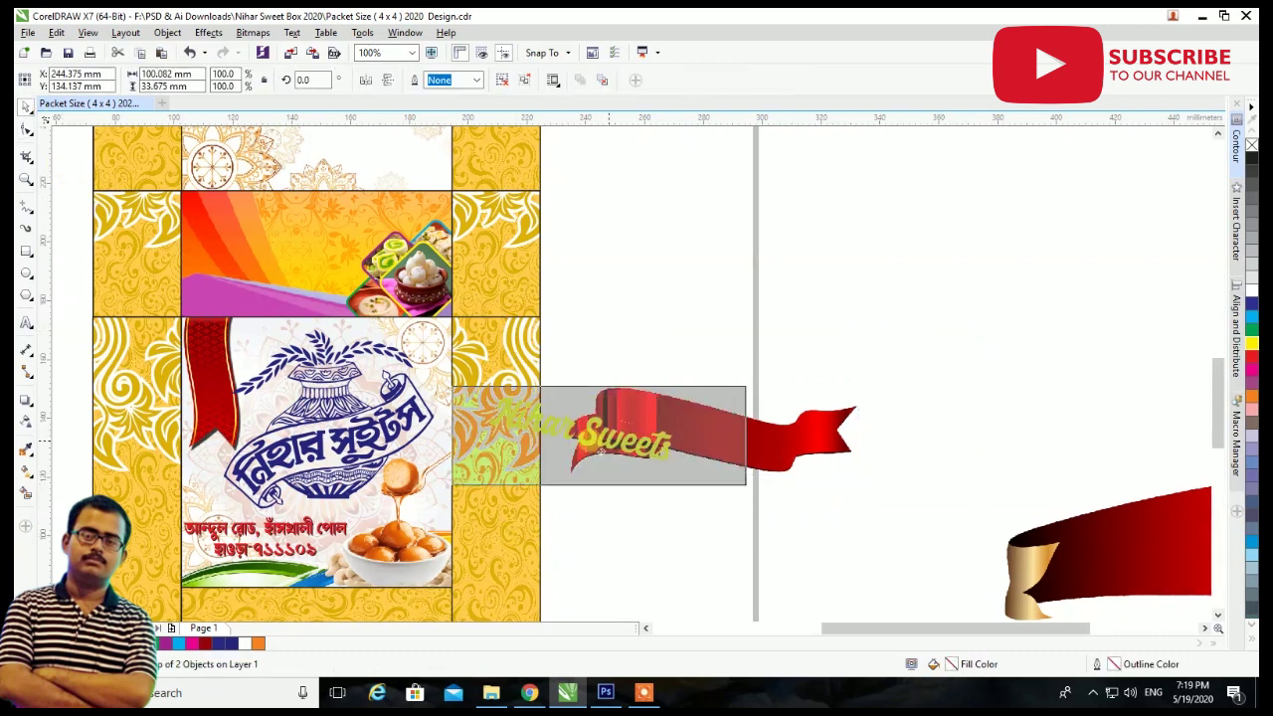
drag(694, 379, 662, 388)
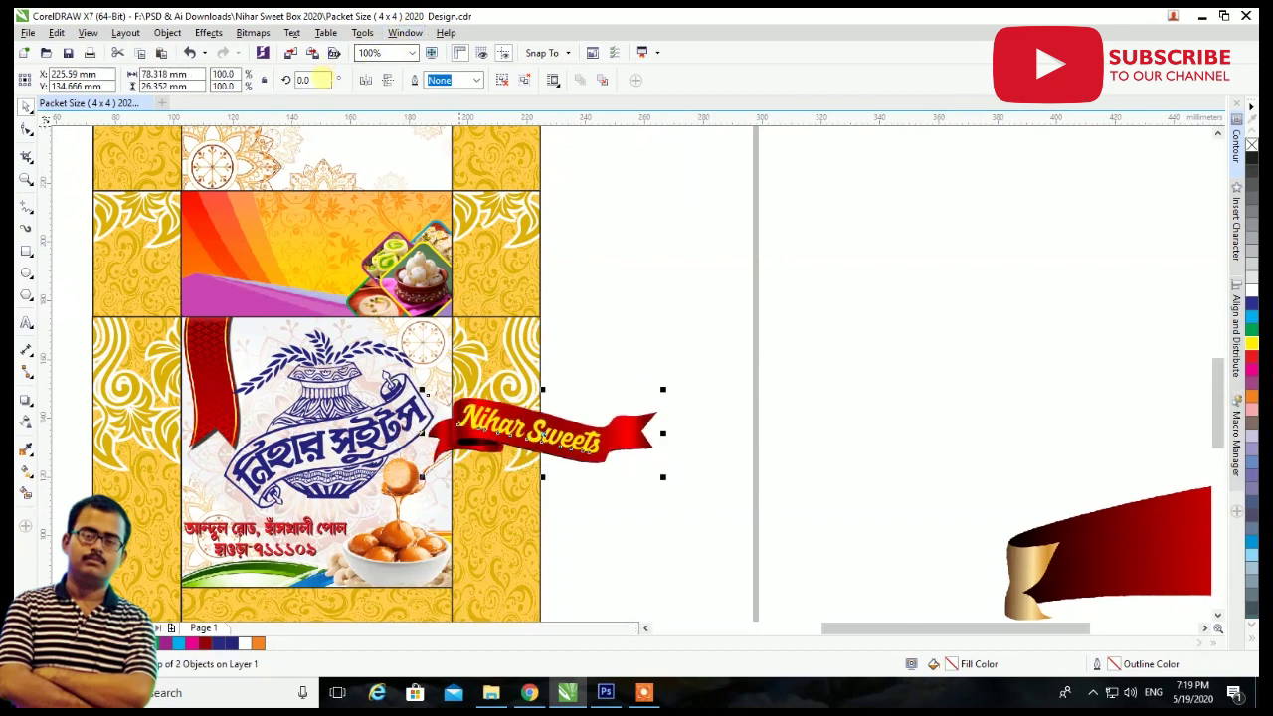
text(-5270)
key(Return)
Reset the ribbon's rotation to 0°, then set it to 90° to stand upright.
mouse_move(565, 439)
mouse_down()
mouse_move(538, 460)
mouse_move(563, 443)
mouse_up()
scroll(563, 443, down, 2)
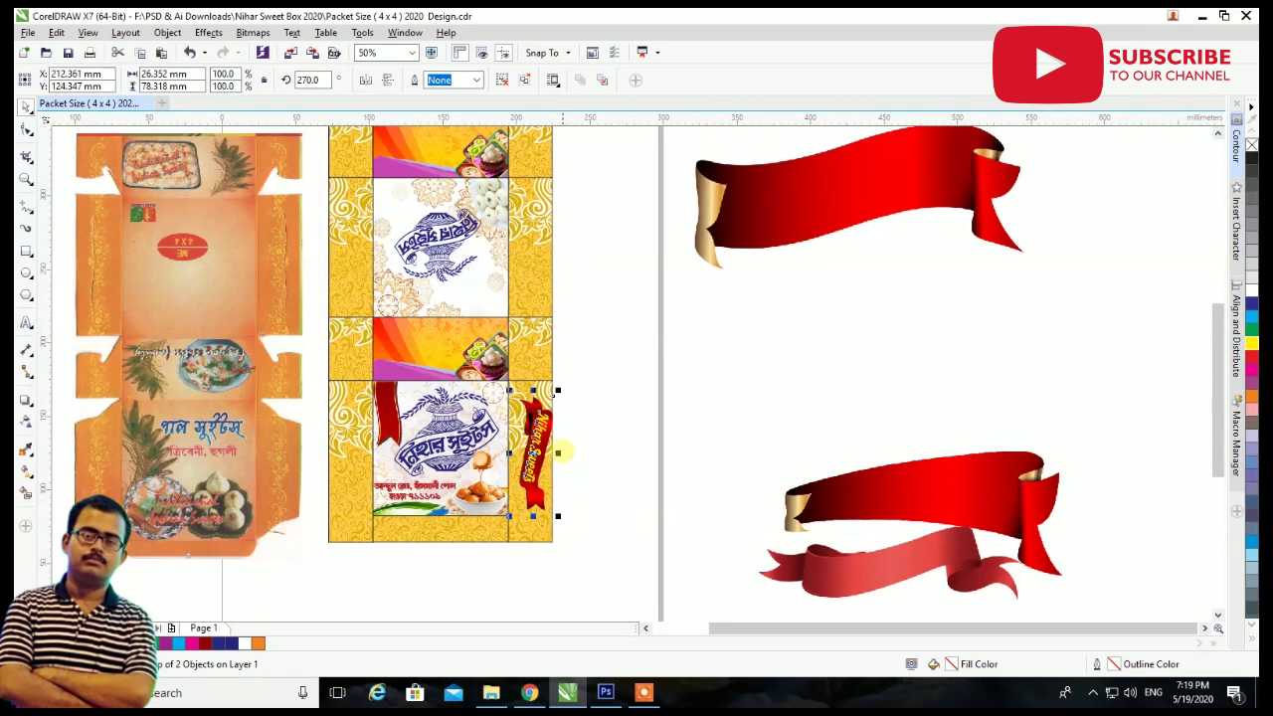
scroll(553, 394, up, 2)
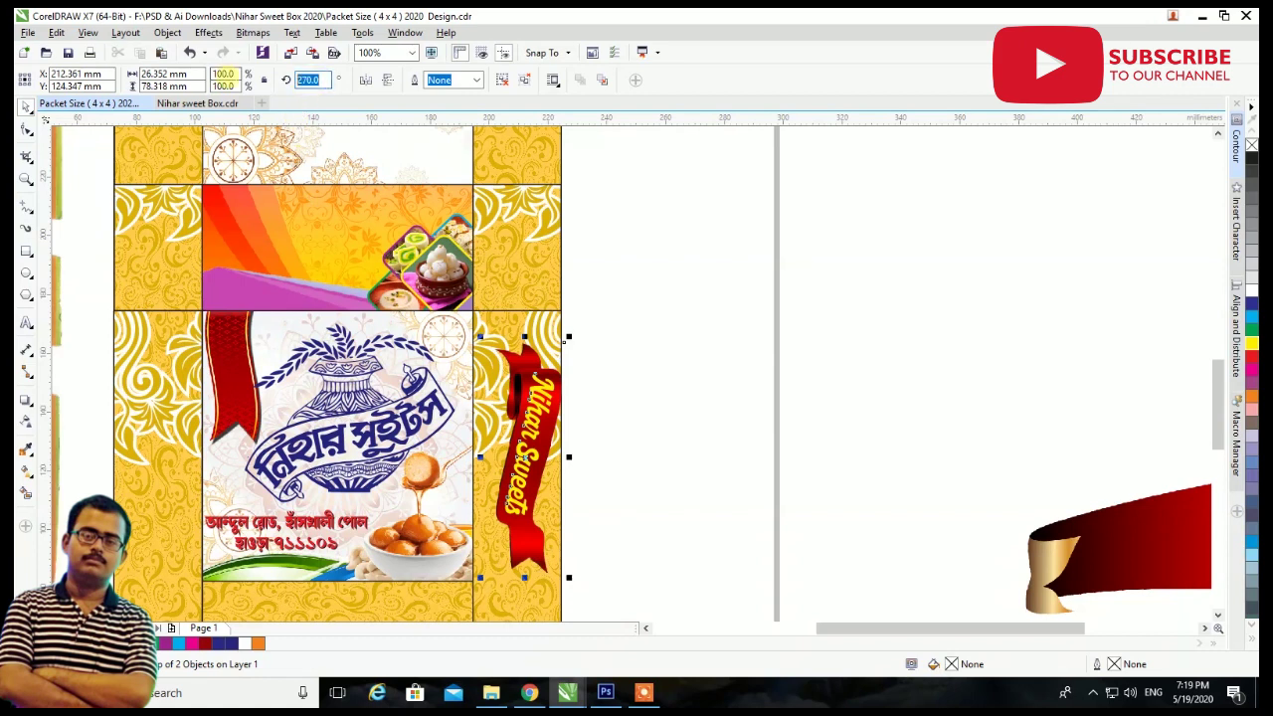
key(Return)
double_click(310, 80)
text(0)
key(Return)
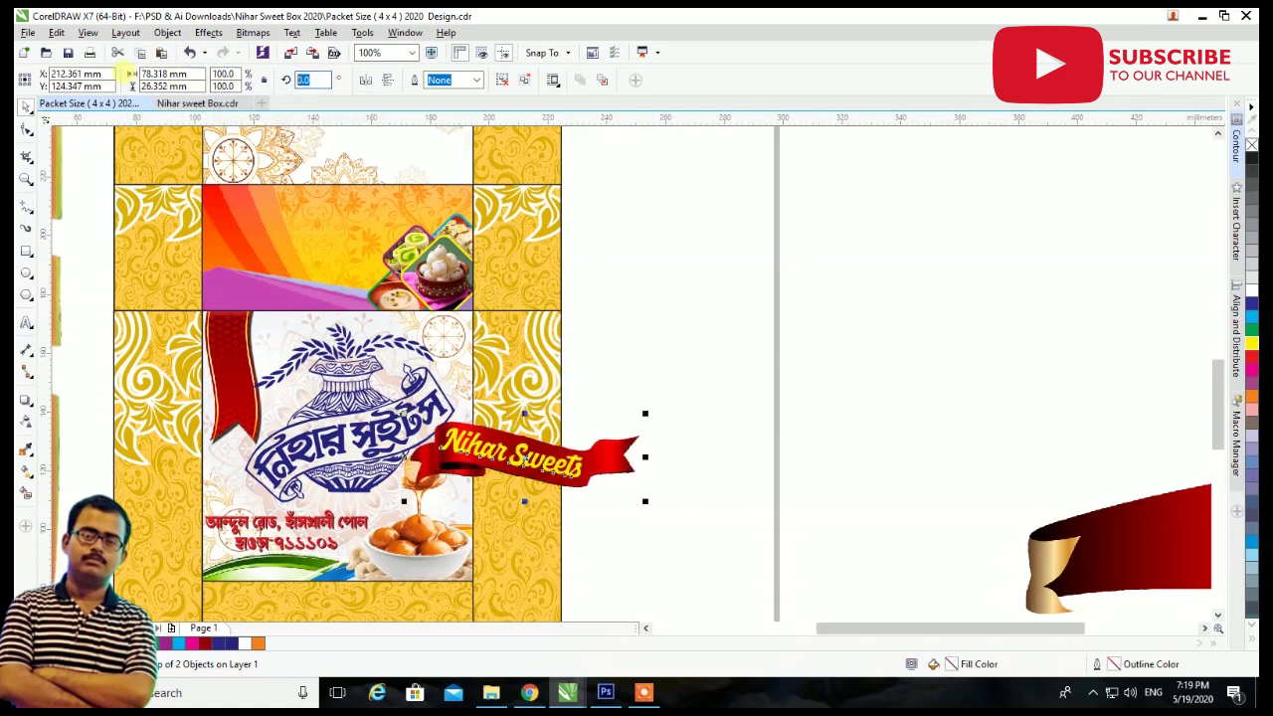
text(90)
key(Return)
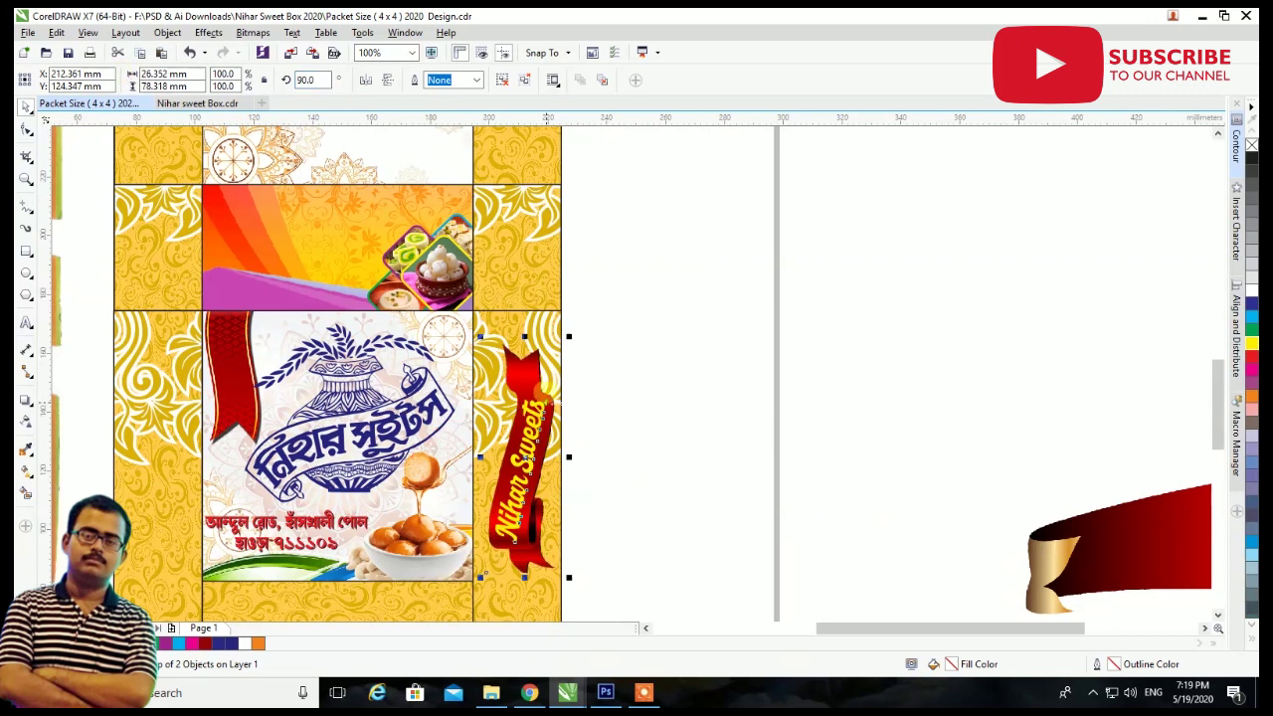
Shrink the ribbon onto the right side panel and drop a copy on the left panel.
drag(569, 336, 553, 360)
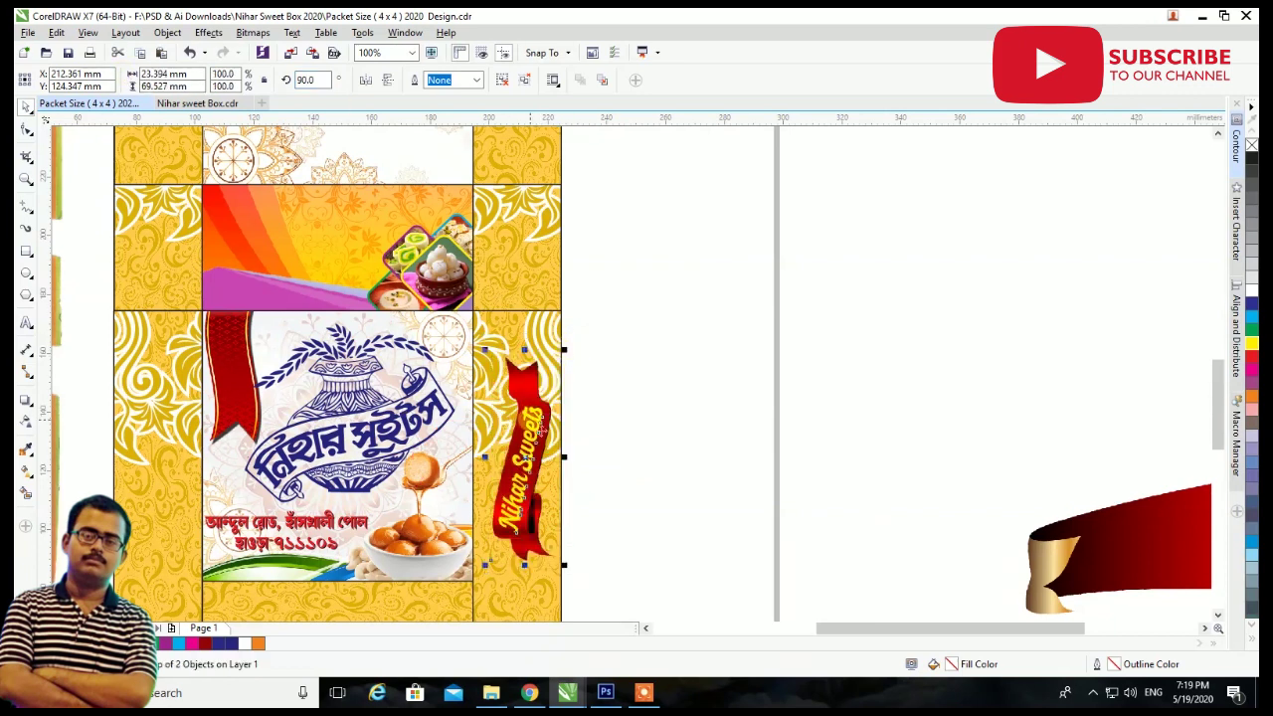
drag(532, 430, 174, 427)
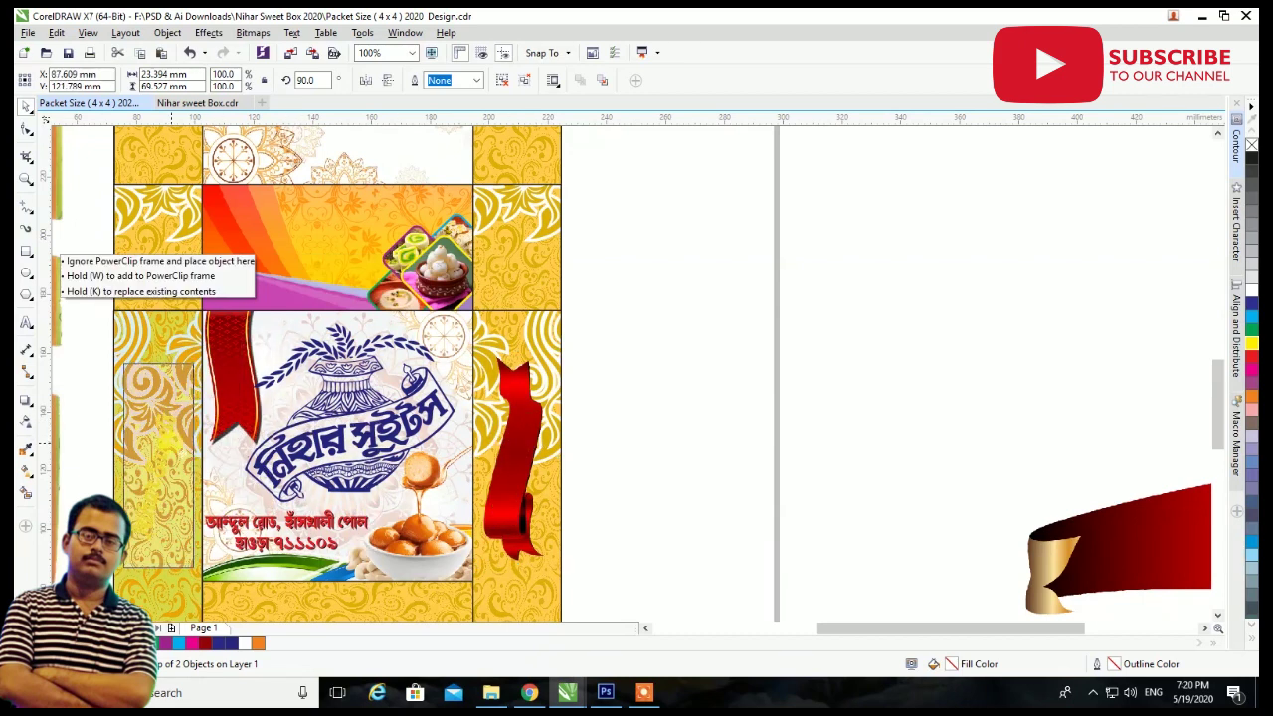
drag(164, 442, 159, 467)
scroll(559, 386, down, 1)
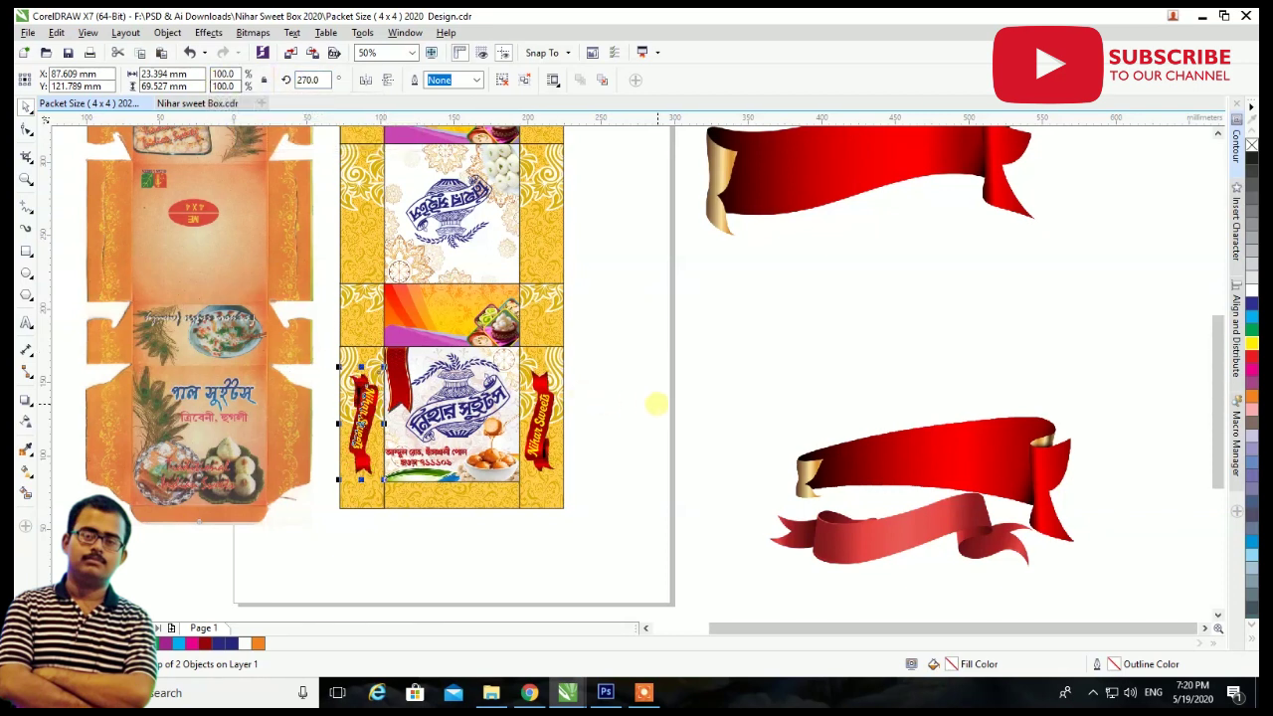
Duplicate the small Nihar Sweets ribbon from the lower panel onto the empty page.
click(655, 402)
scroll(657, 402, down, 1)
scroll(624, 343, up, 1)
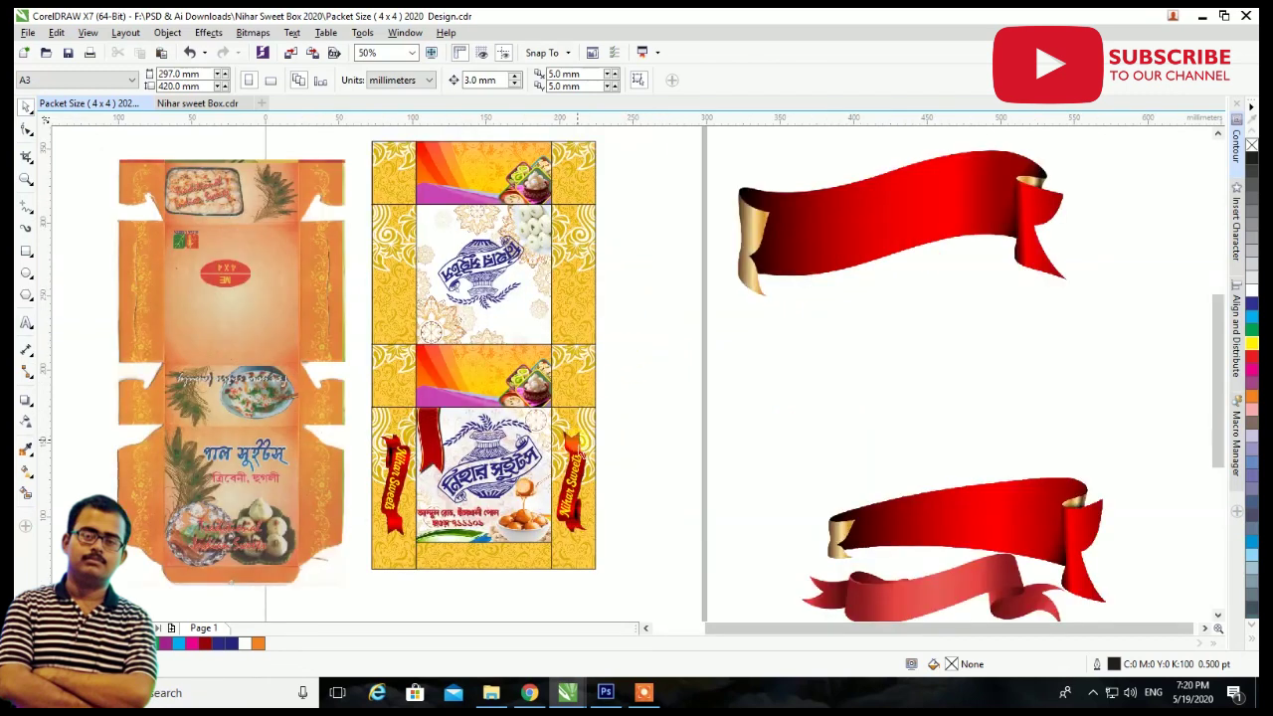
scroll(587, 437, down, 1)
scroll(573, 316, up, 1)
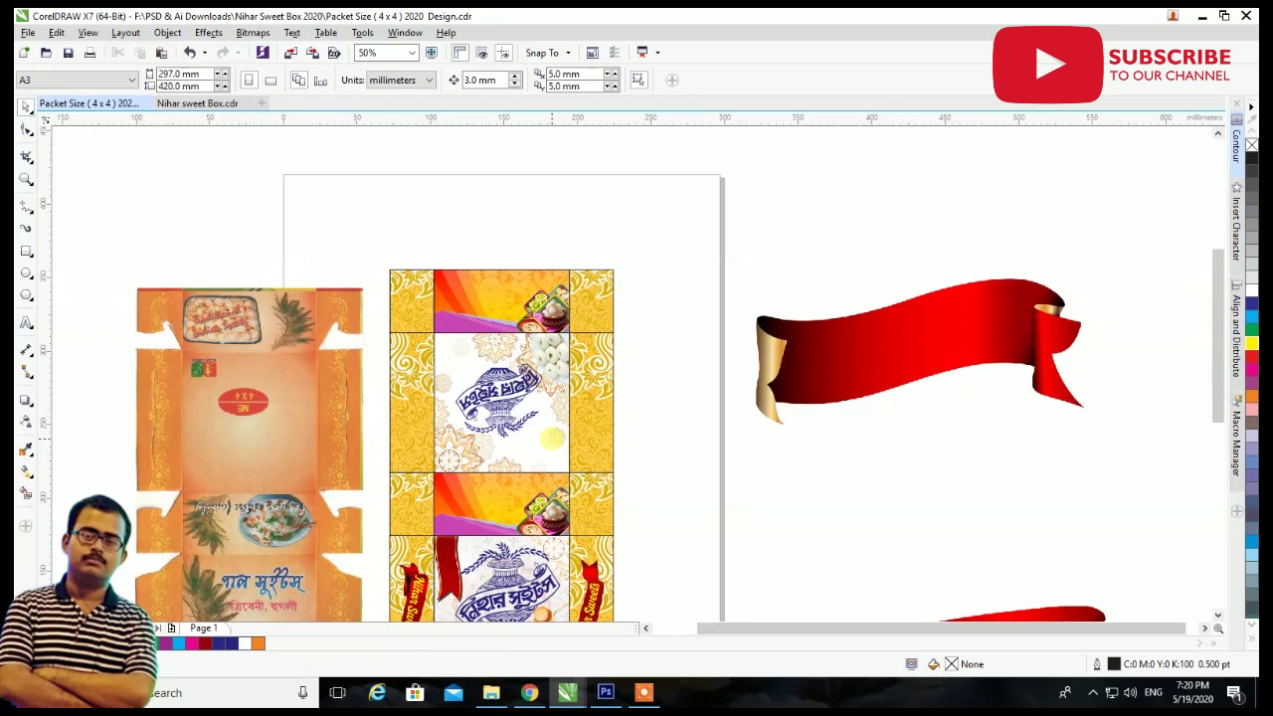
click(594, 582)
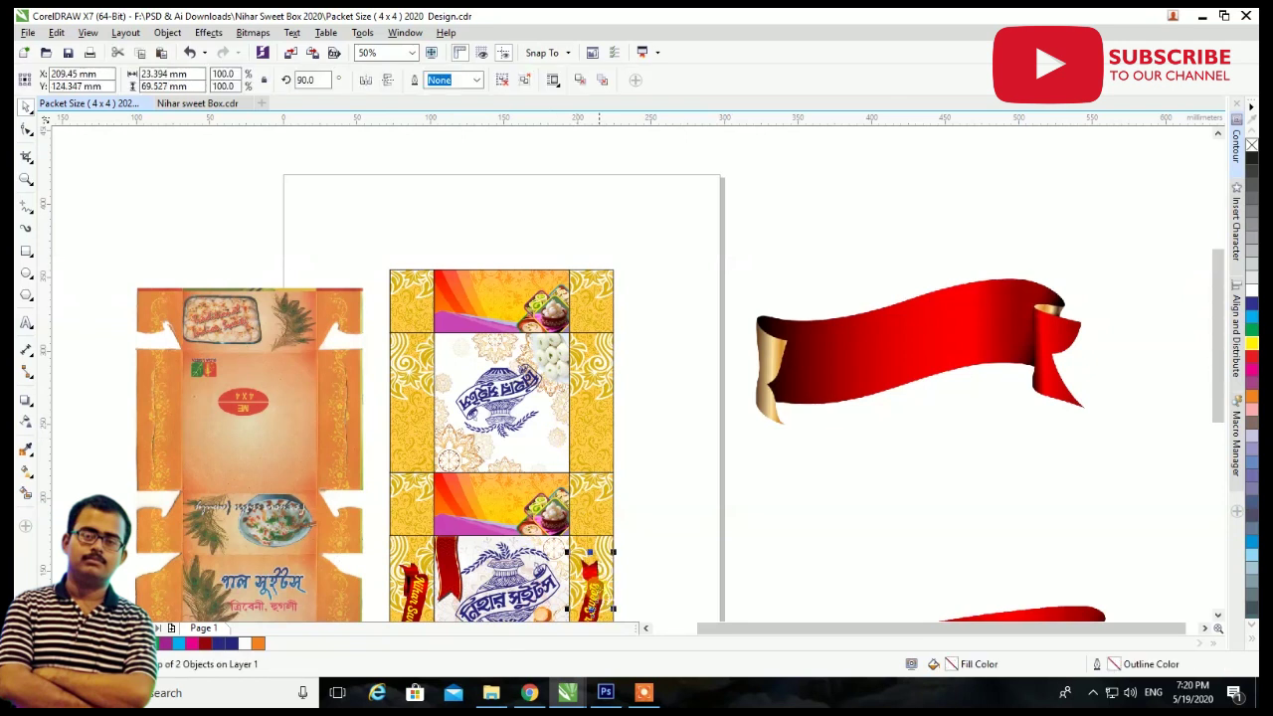
drag(593, 582, 677, 273)
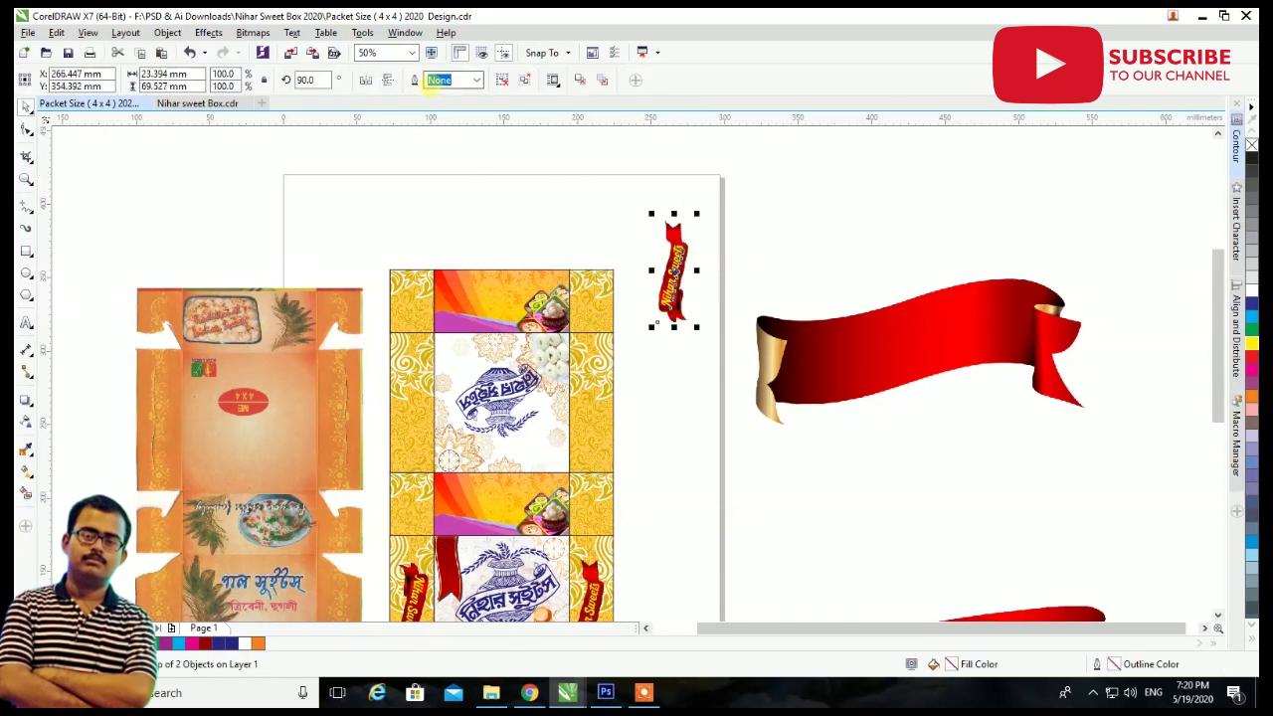
click(629, 182)
Set the copy's Nihar Sweets text to 0° rotation and drag it onto the orange panel.
click(682, 261)
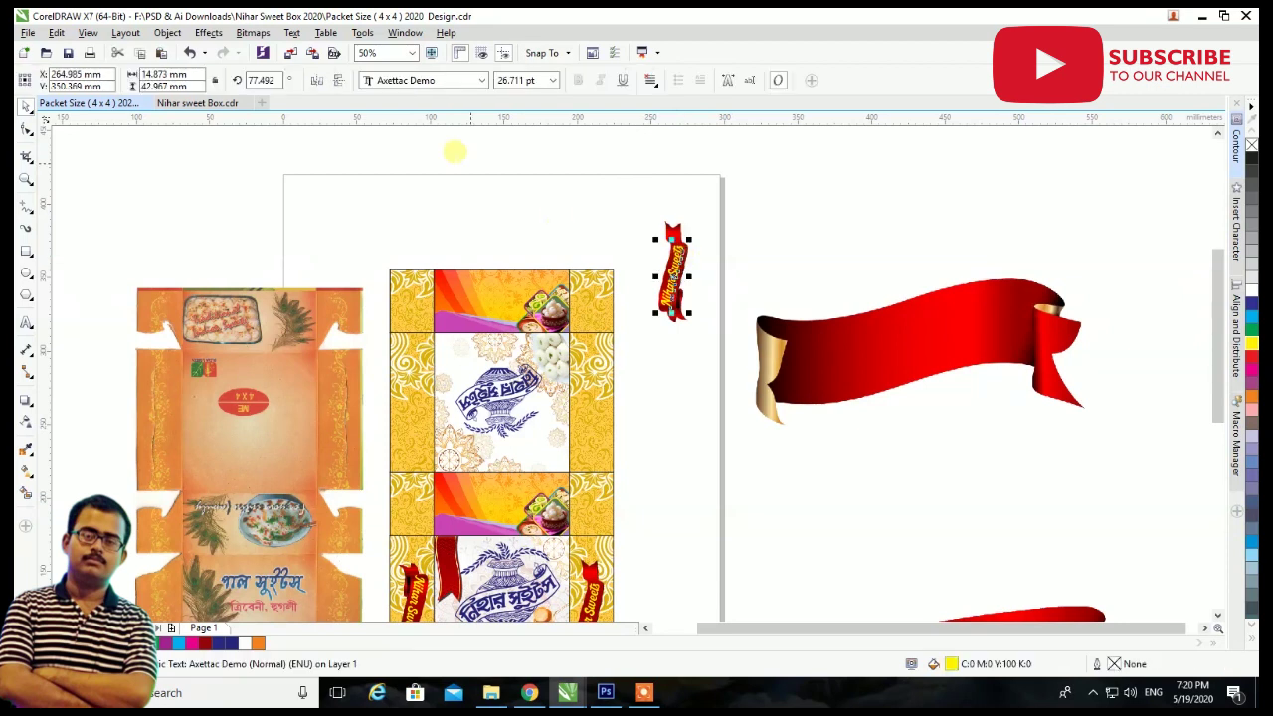
text(0)
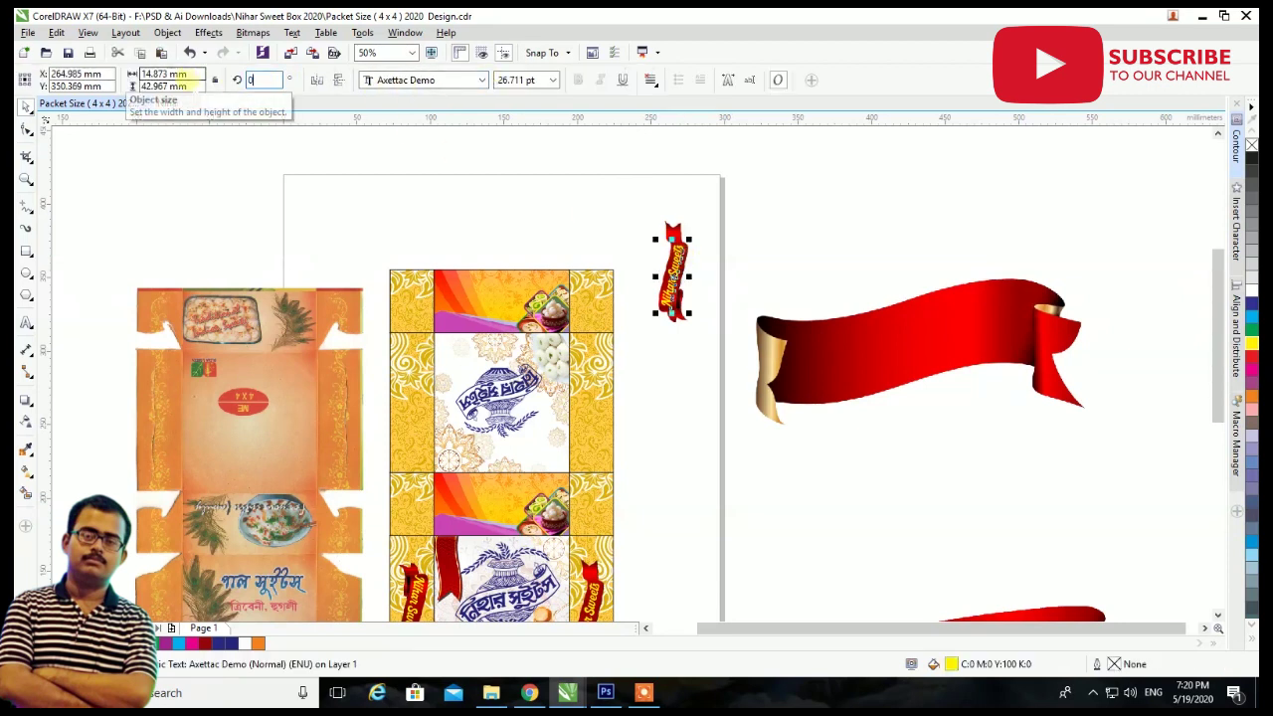
key(Return)
drag(673, 276, 497, 500)
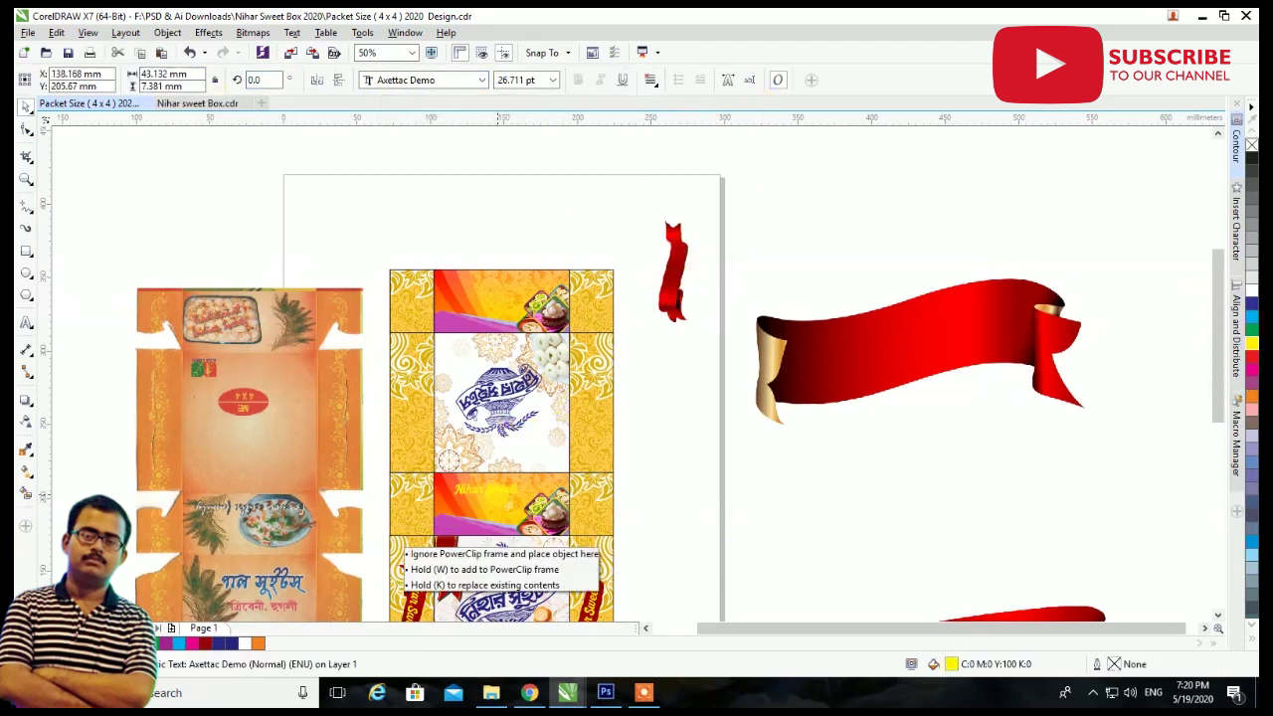
Enlarge the Nihar Sweets text to about 47 pt and colour it dark blue.
scroll(485, 502, up, 4)
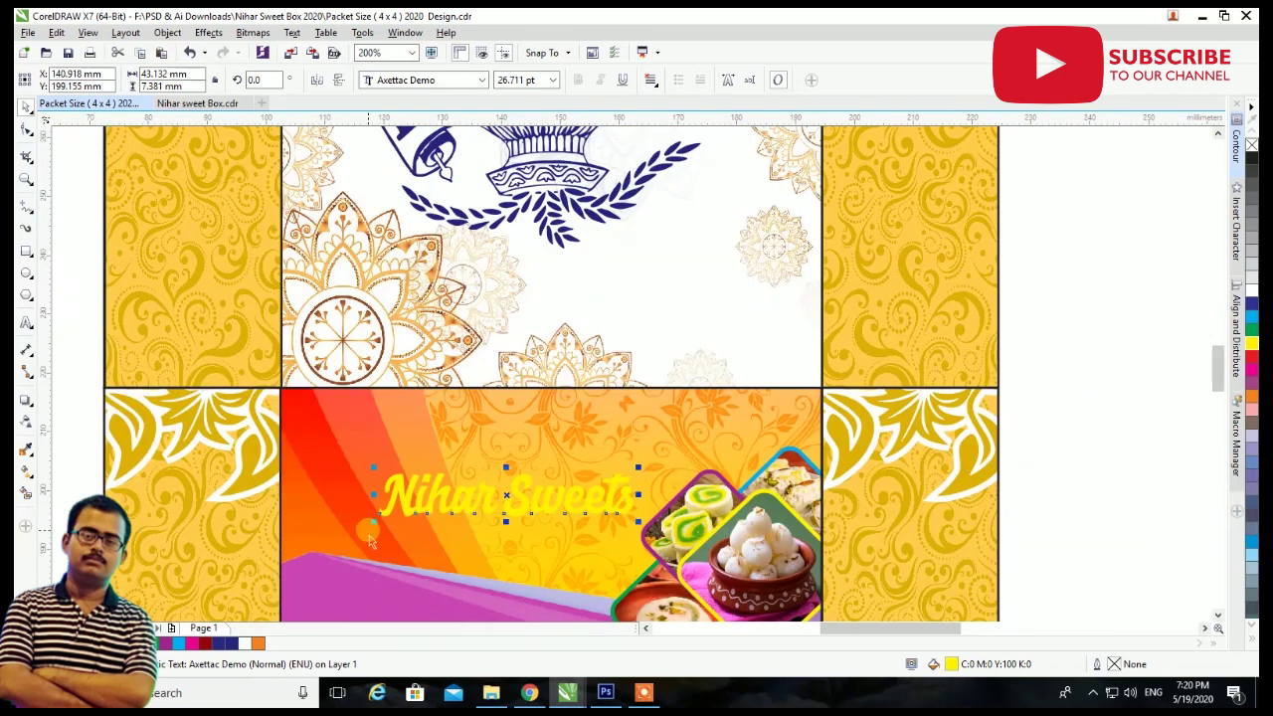
drag(383, 534, 298, 549)
drag(637, 468, 750, 449)
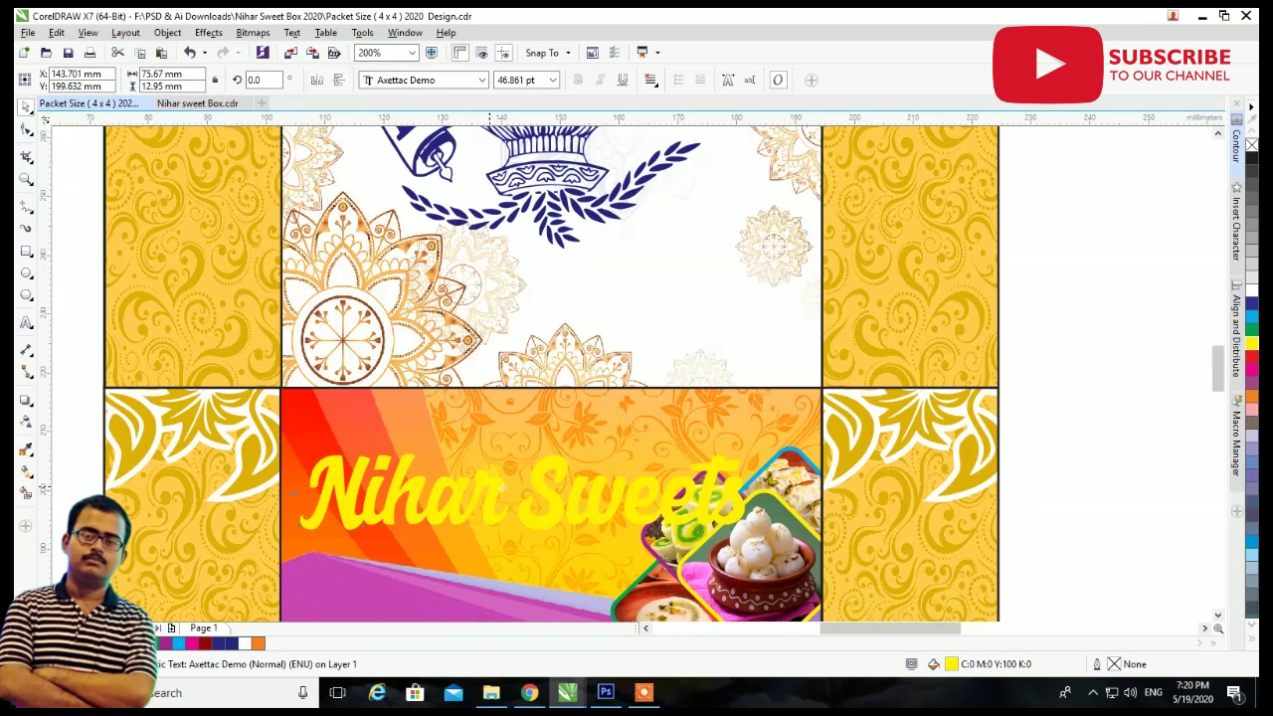
drag(499, 505, 518, 443)
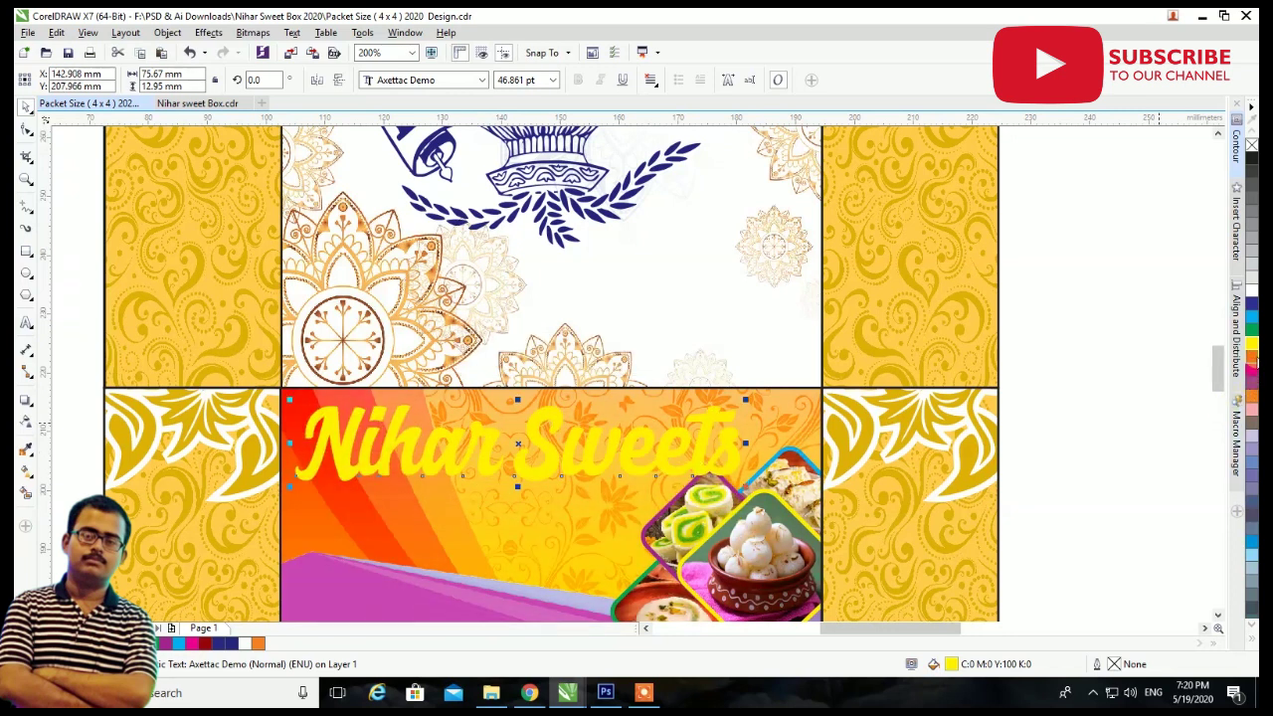
click(1252, 366)
click(1251, 303)
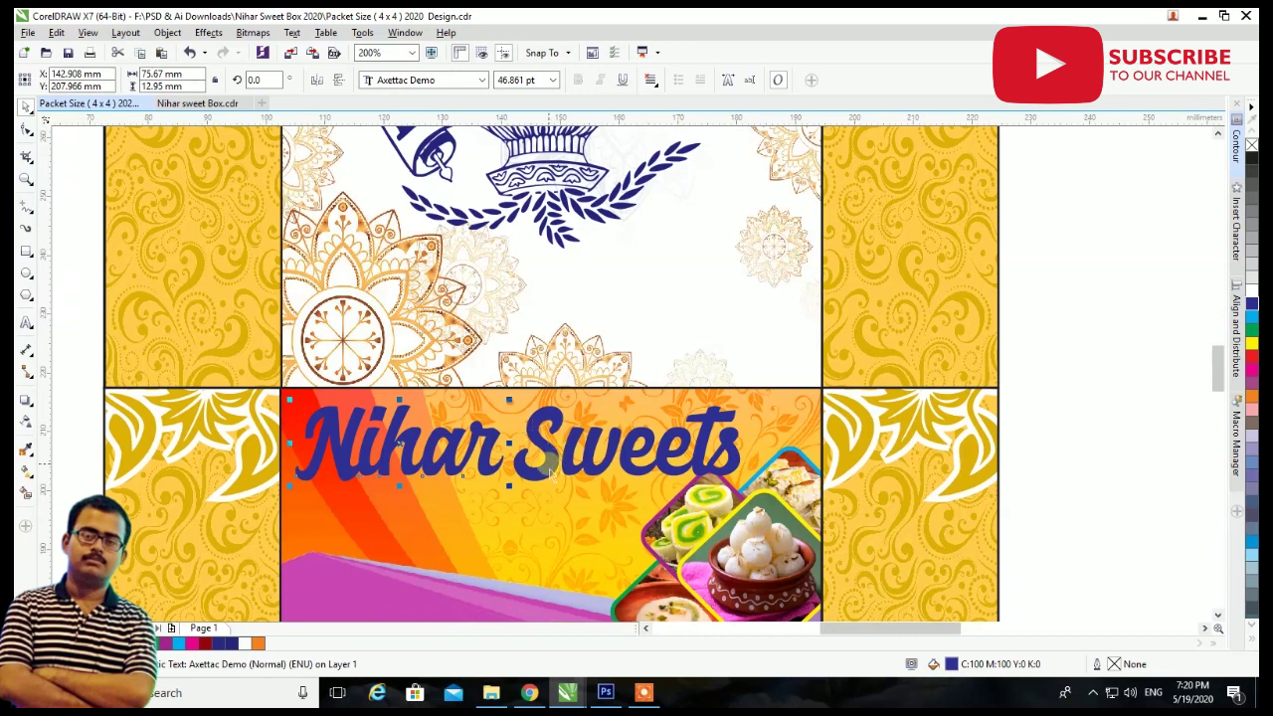
Move Sweets to a second line, enlarge Nihar to about 59 pt, and add a white offset copy.
drag(550, 467, 438, 560)
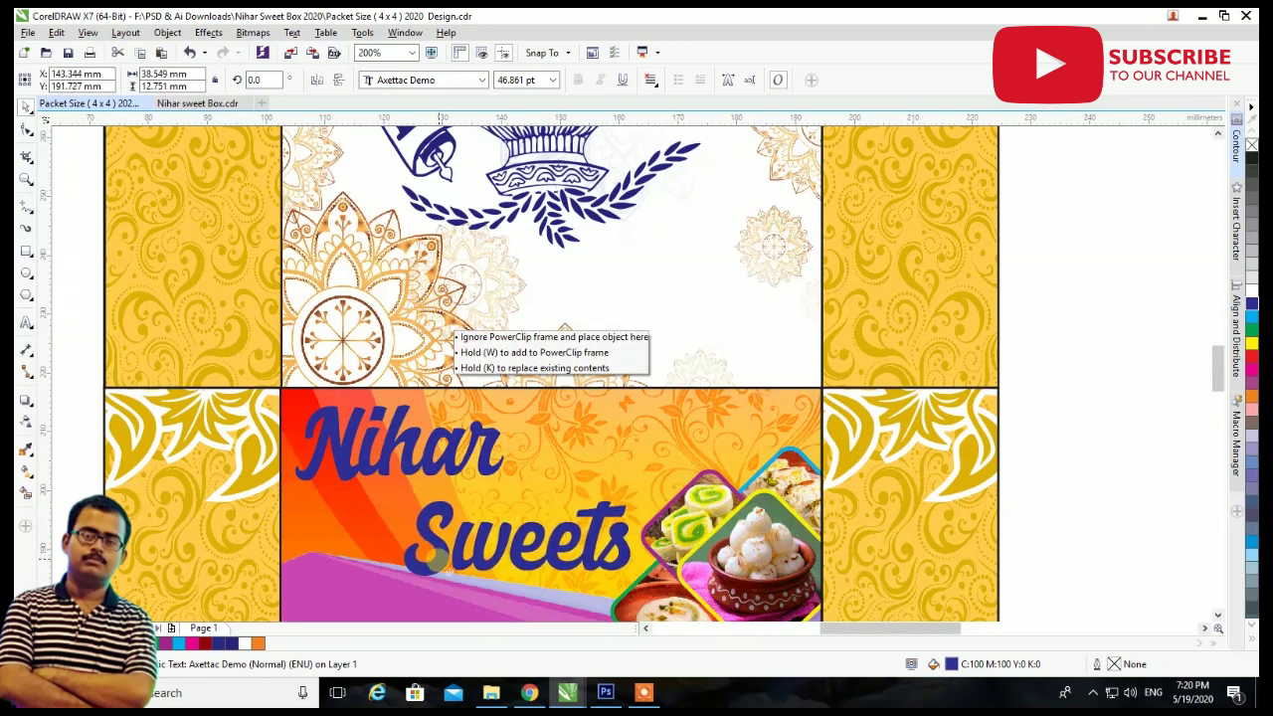
scroll(502, 478, up, 2)
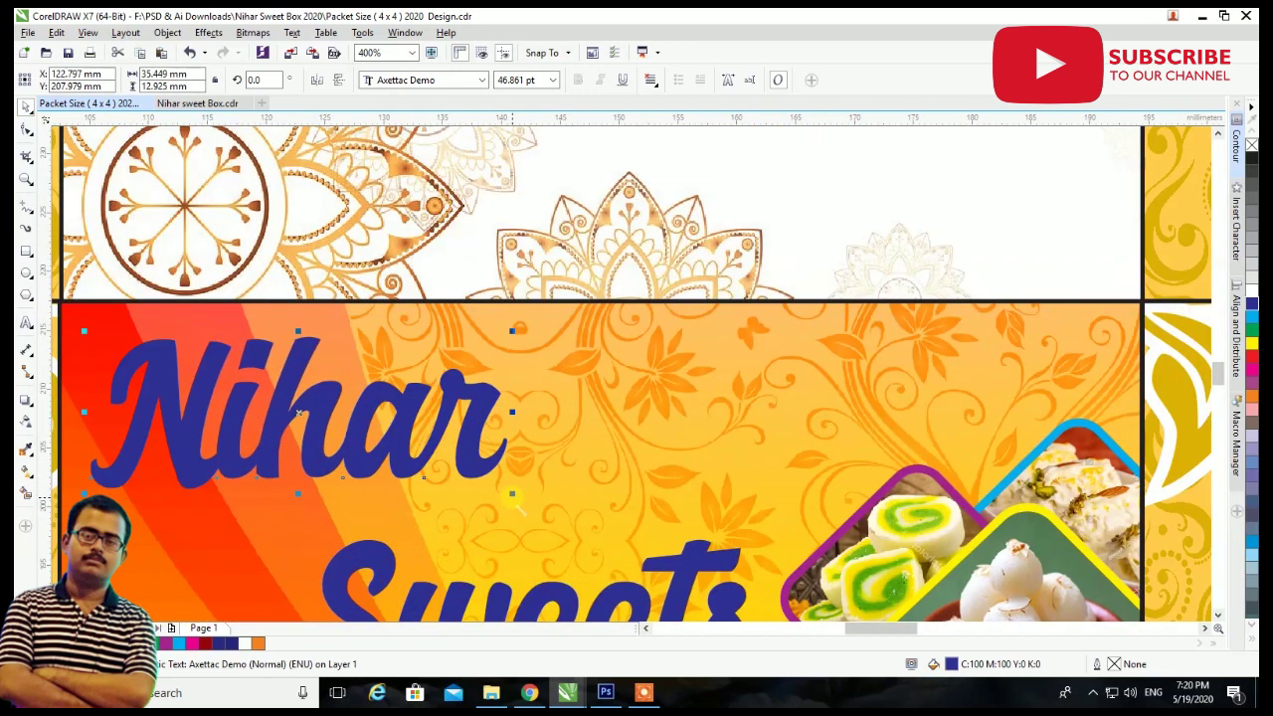
drag(513, 495, 622, 533)
drag(438, 447, 463, 440)
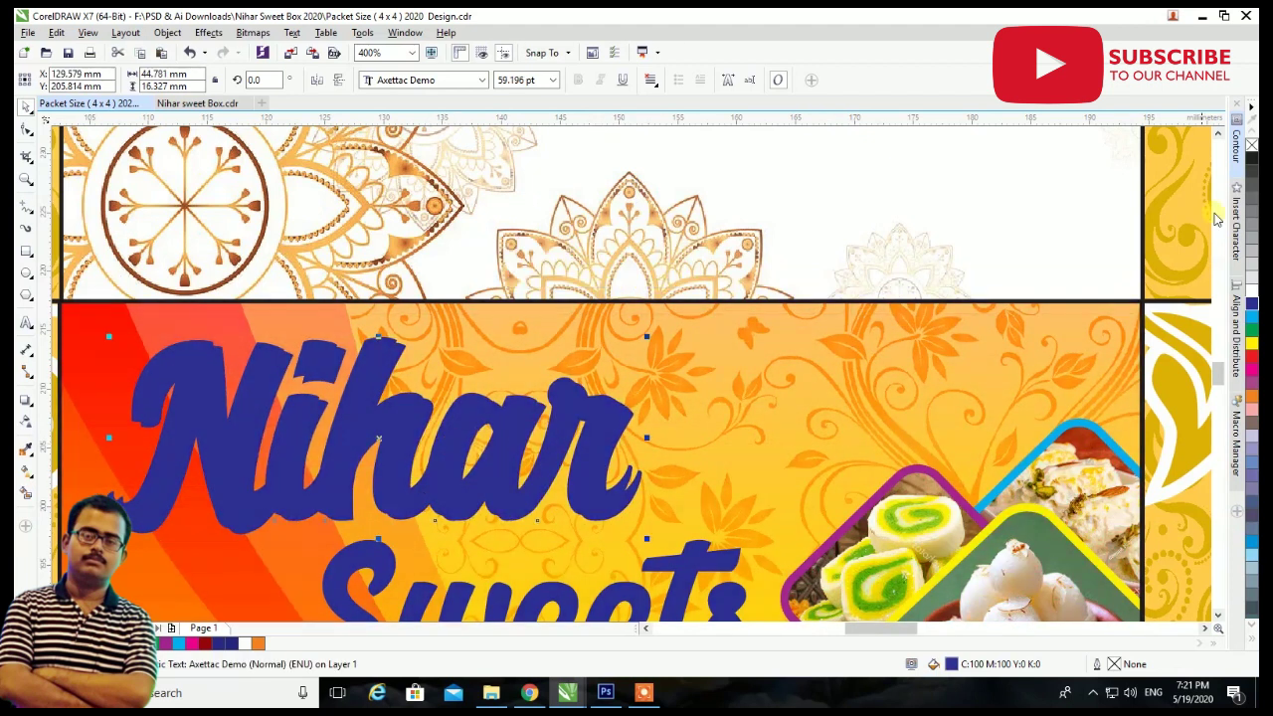
click(1251, 288)
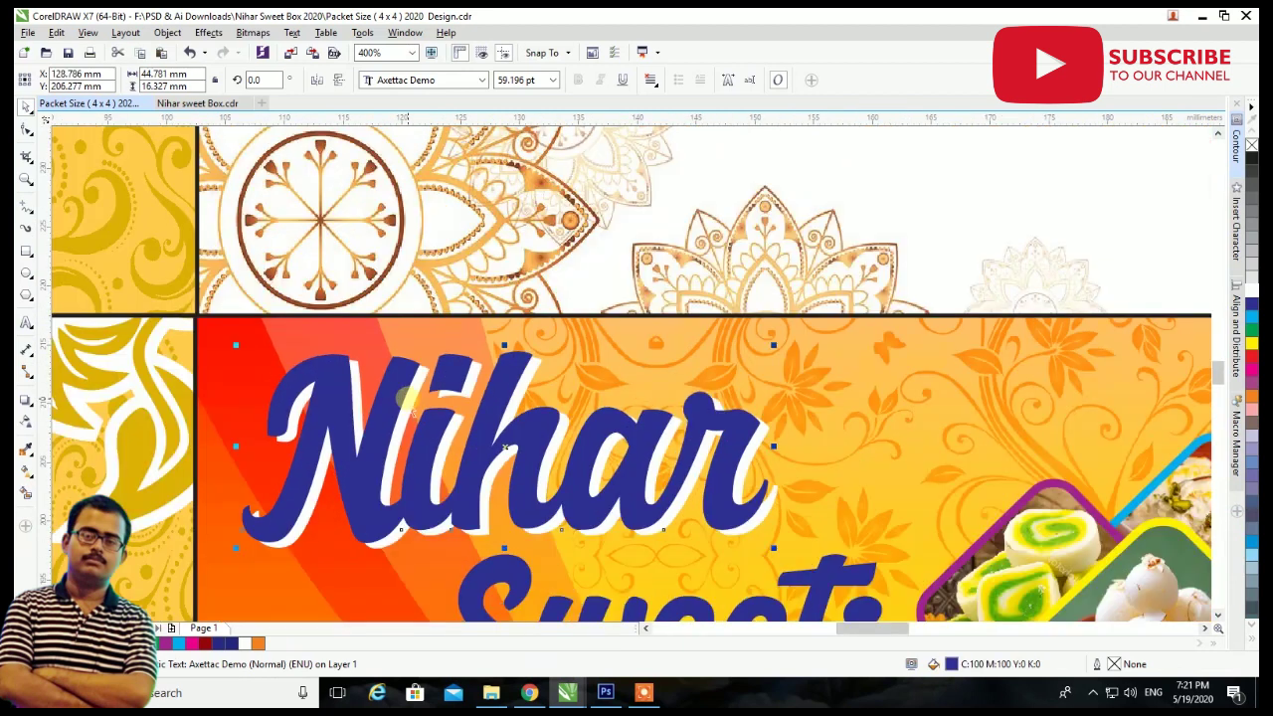
scroll(714, 428, down, 2)
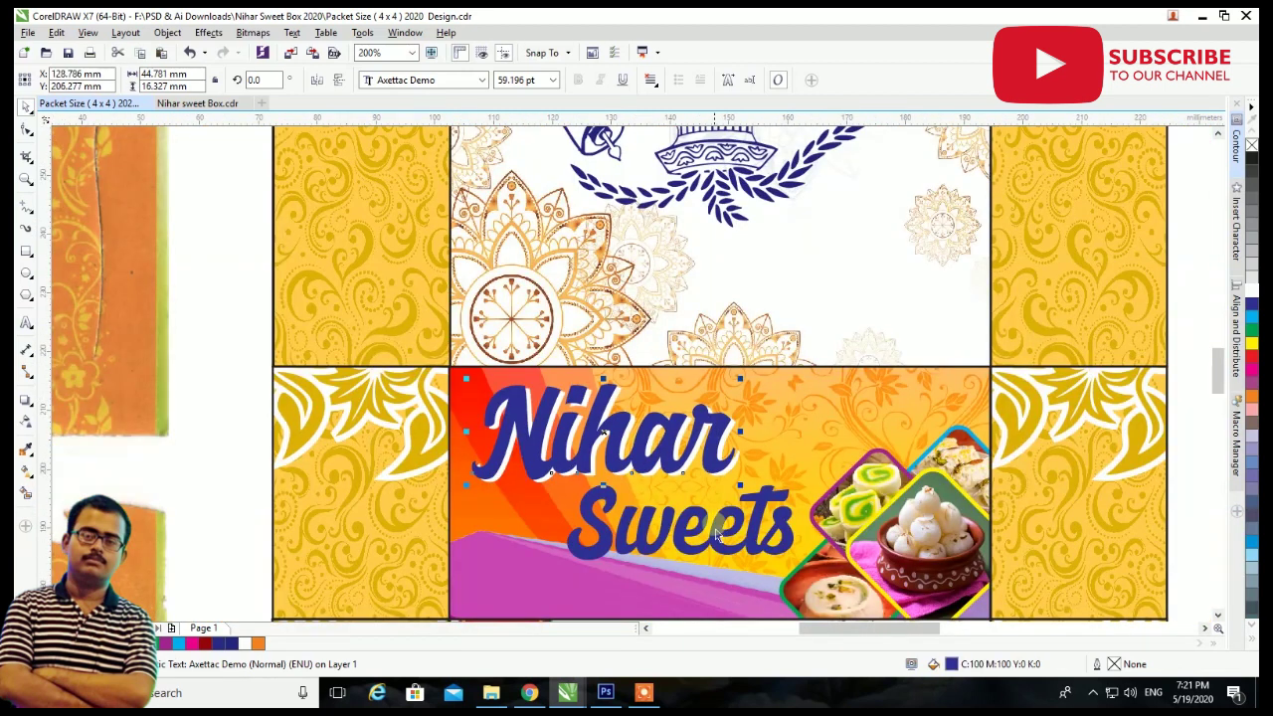
Move and enlarge Sweets, then add a white offset copy behind the blue text.
drag(696, 532, 613, 549)
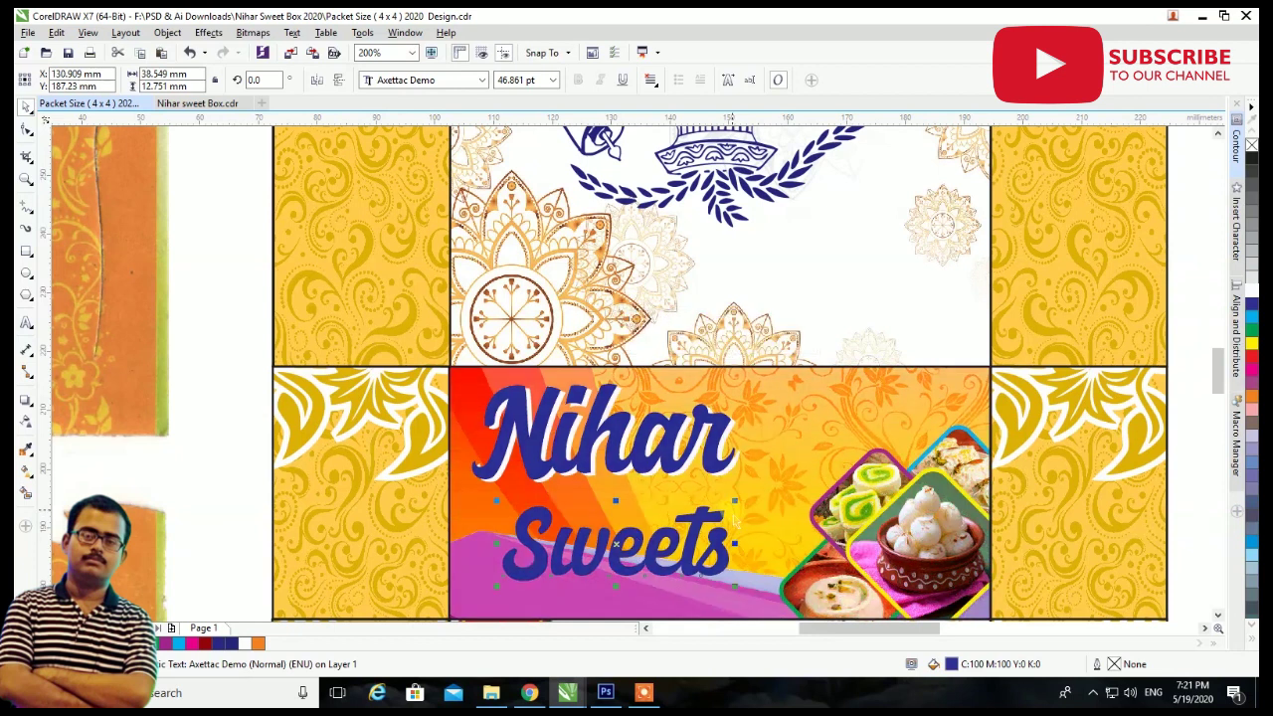
mouse_move(737, 503)
mouse_down()
mouse_move(790, 477)
mouse_move(696, 527)
mouse_up()
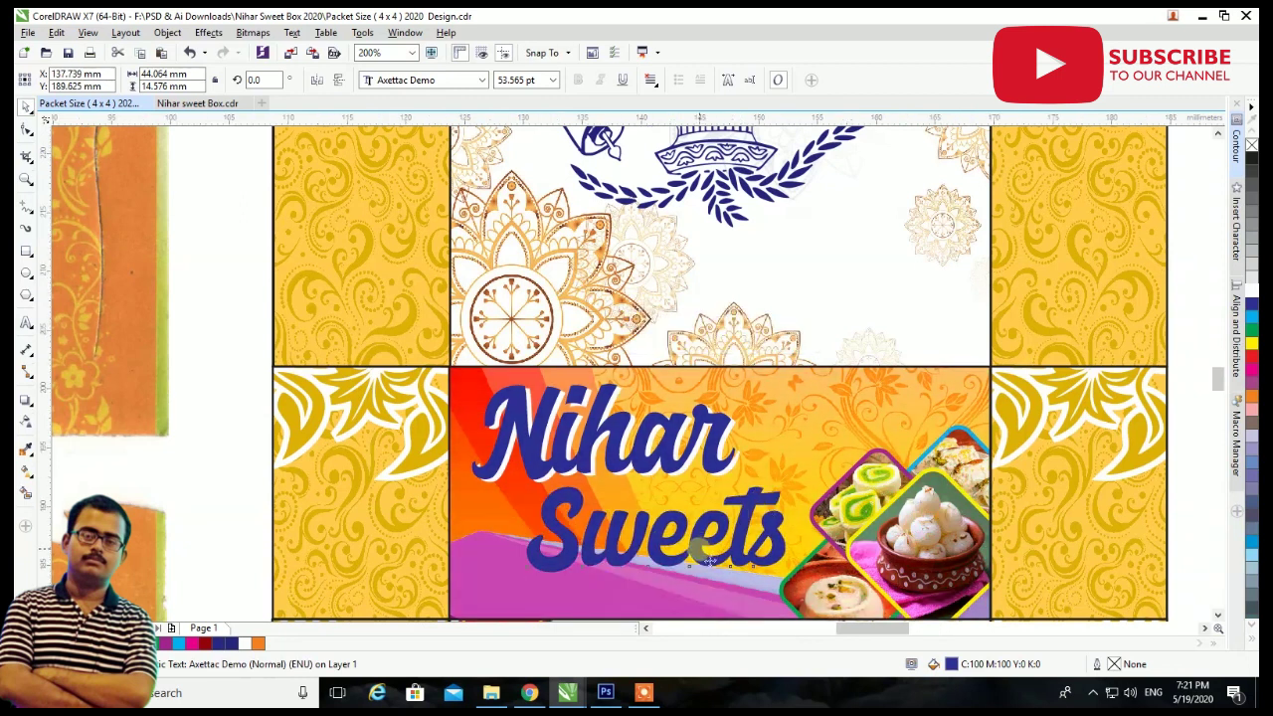
scroll(689, 532, up, 2)
drag(689, 532, 715, 549)
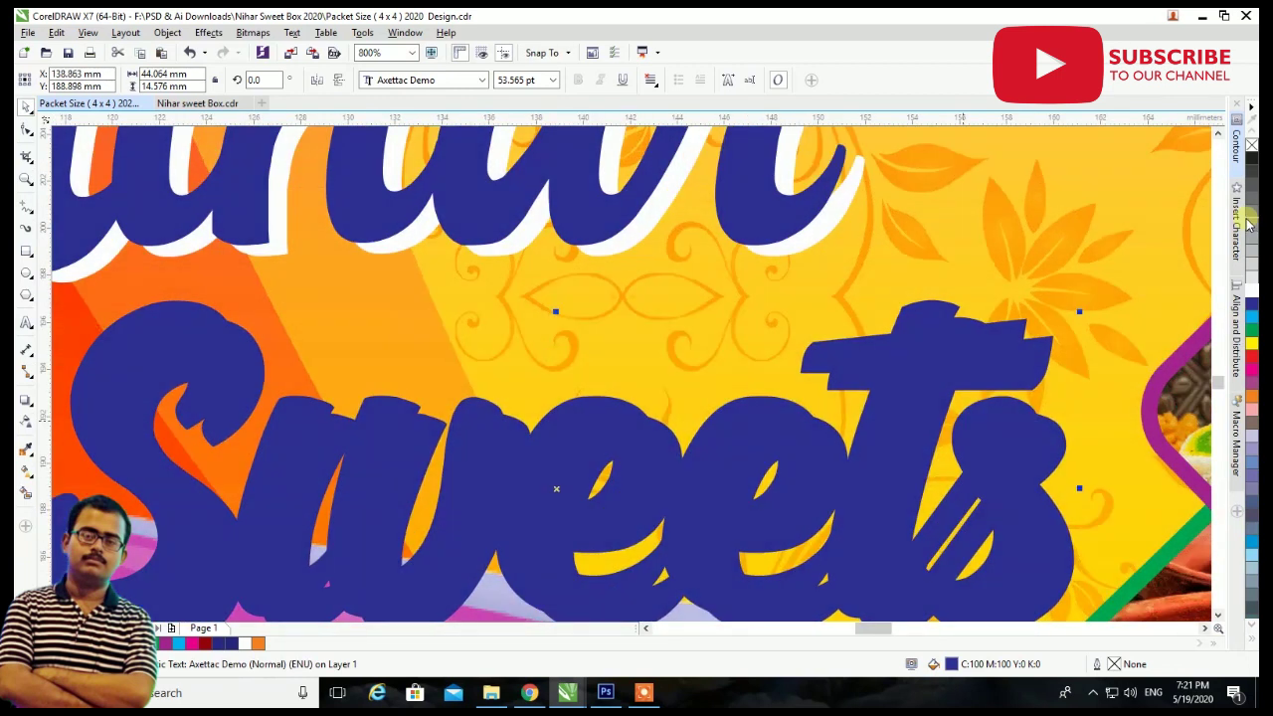
click(1250, 289)
click(907, 331)
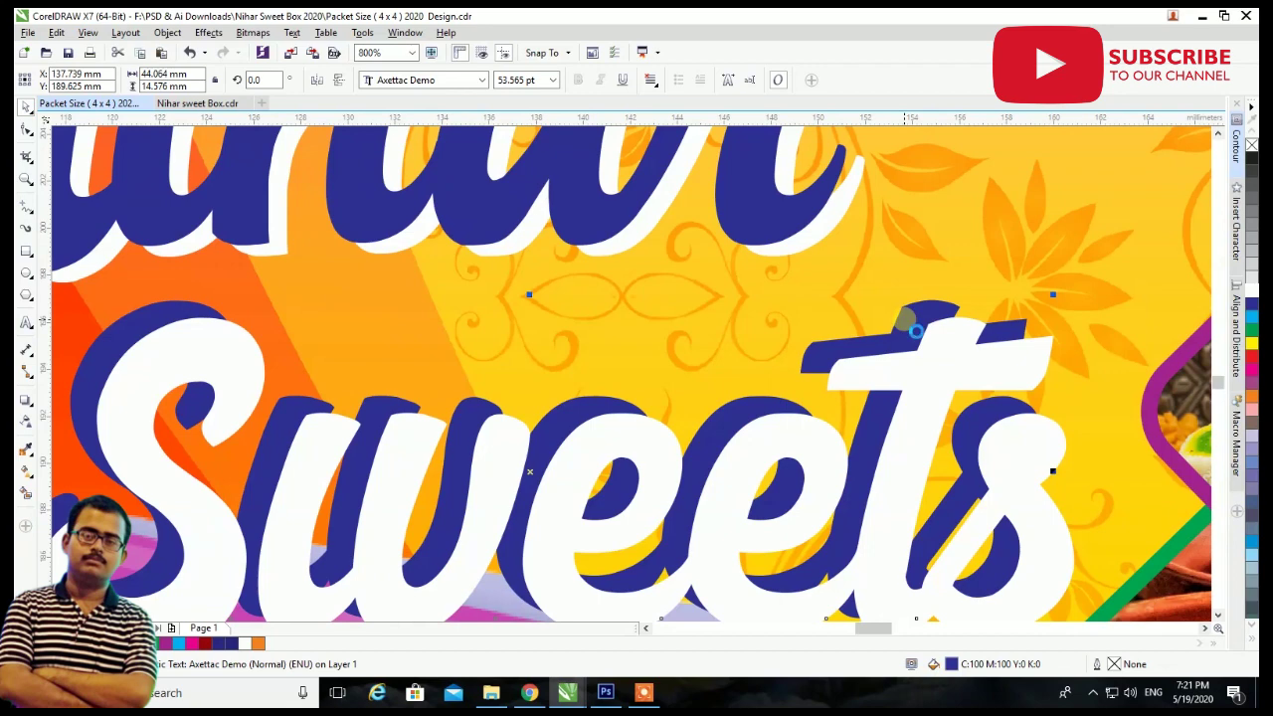
key(shift+Page_Up)
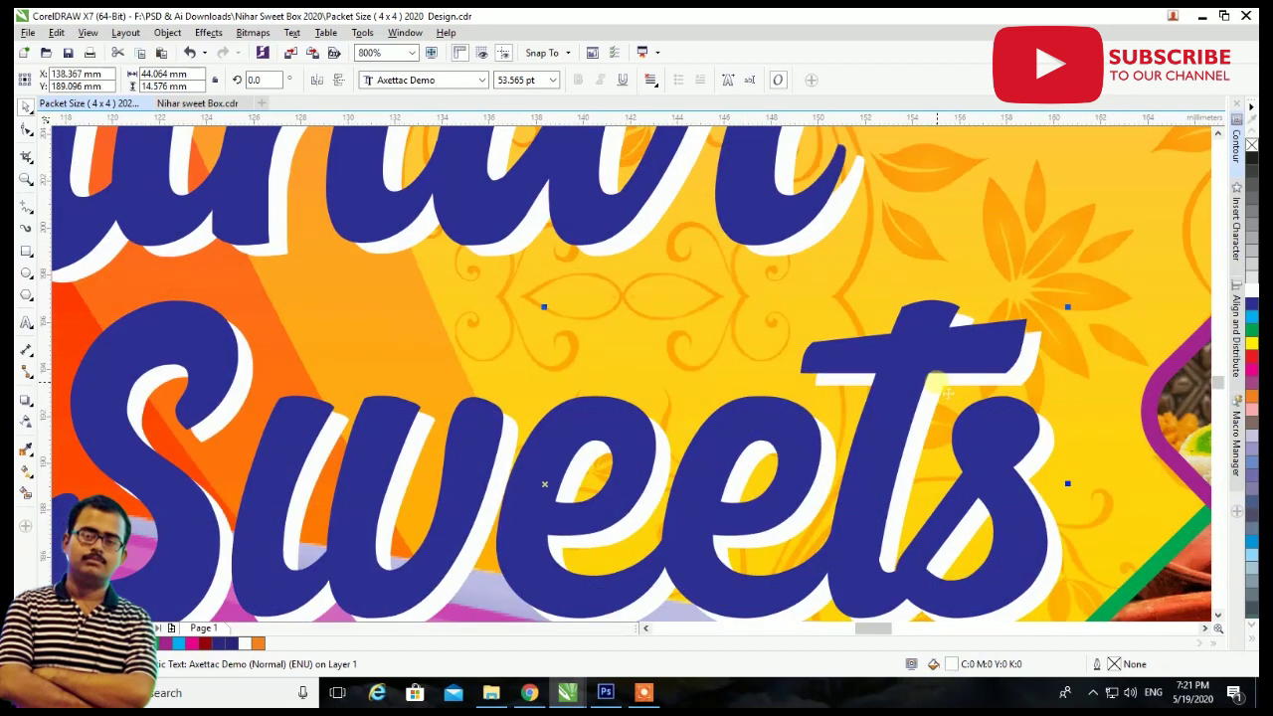
Nudge the blue Nihar slightly up-left and recolour its shadow copy black.
scroll(949, 385, down, 2)
scroll(937, 396, down, 1)
scroll(939, 396, up, 2)
scroll(916, 344, up, 1)
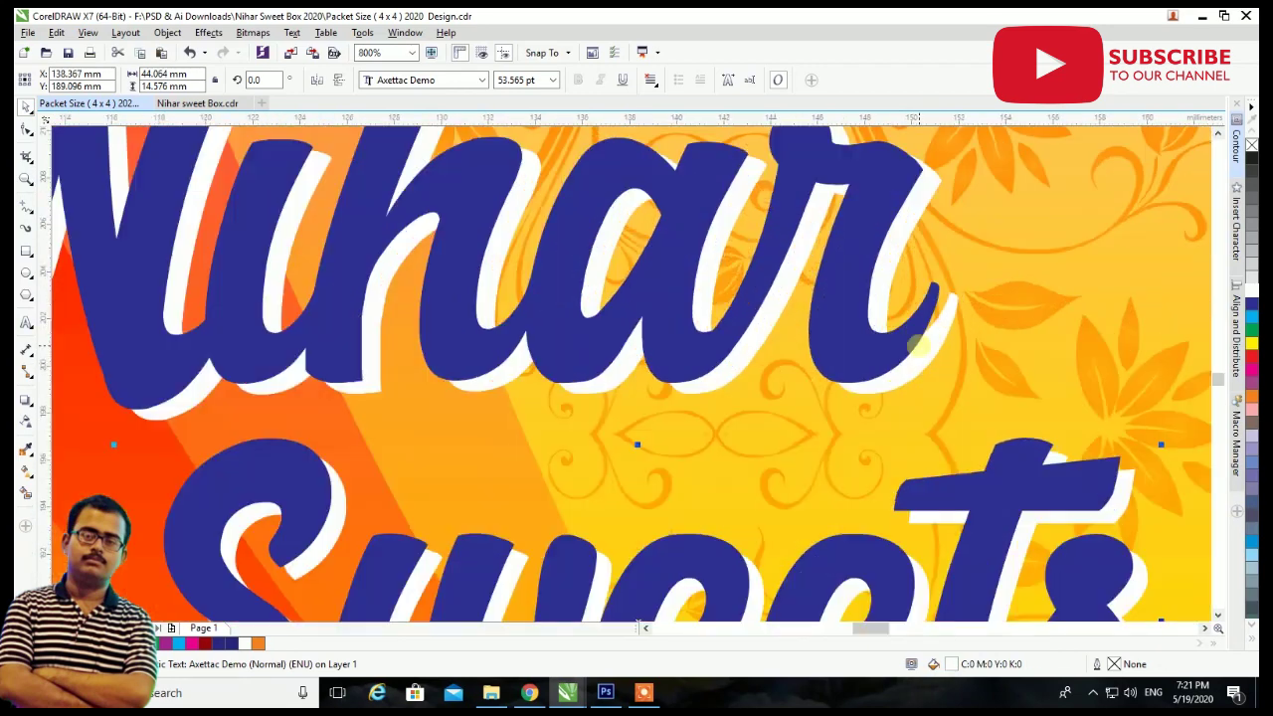
drag(935, 367, 926, 353)
click(1251, 158)
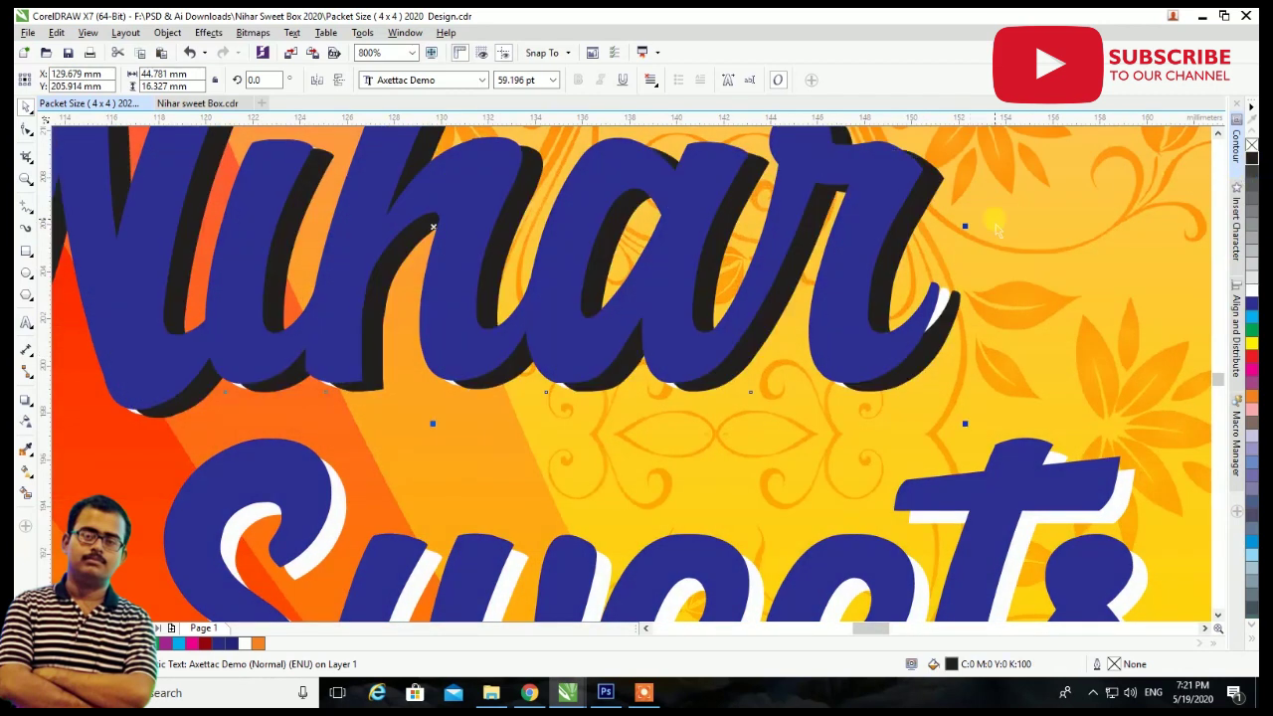
scroll(938, 296, up, 1)
click(933, 293)
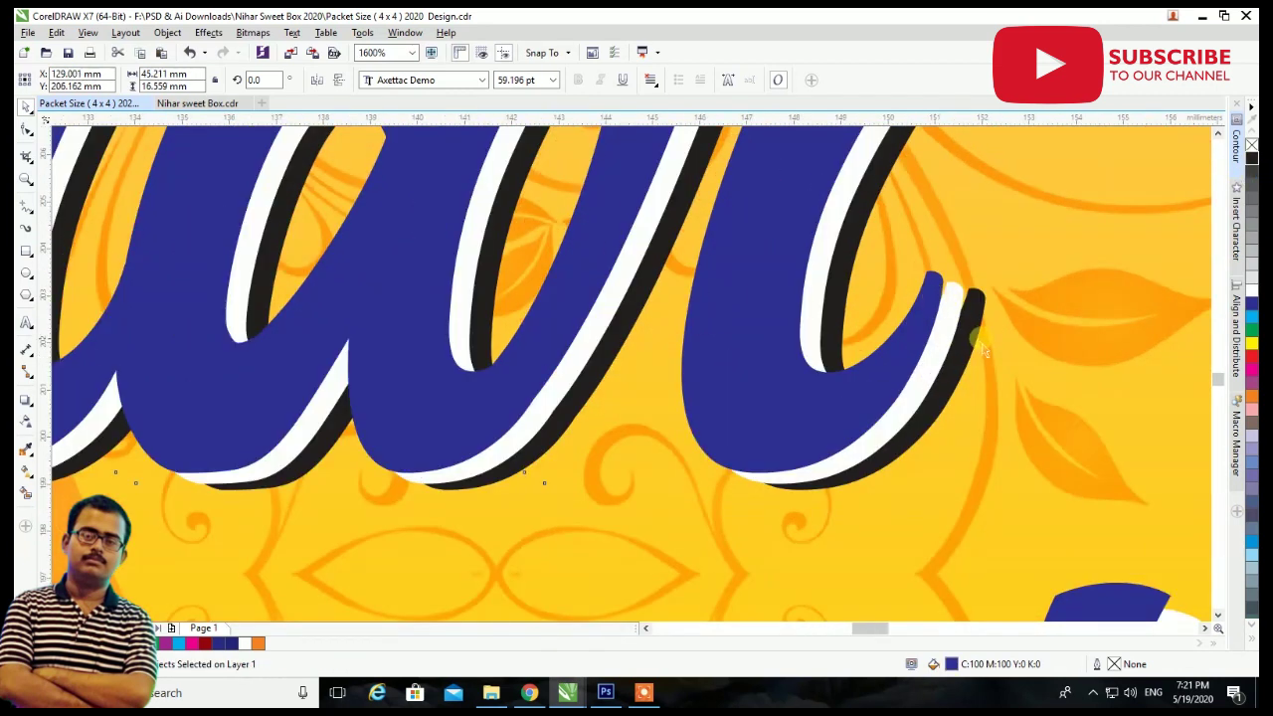
scroll(983, 348, down, 2)
scroll(885, 532, down, 1)
scroll(890, 531, up, 2)
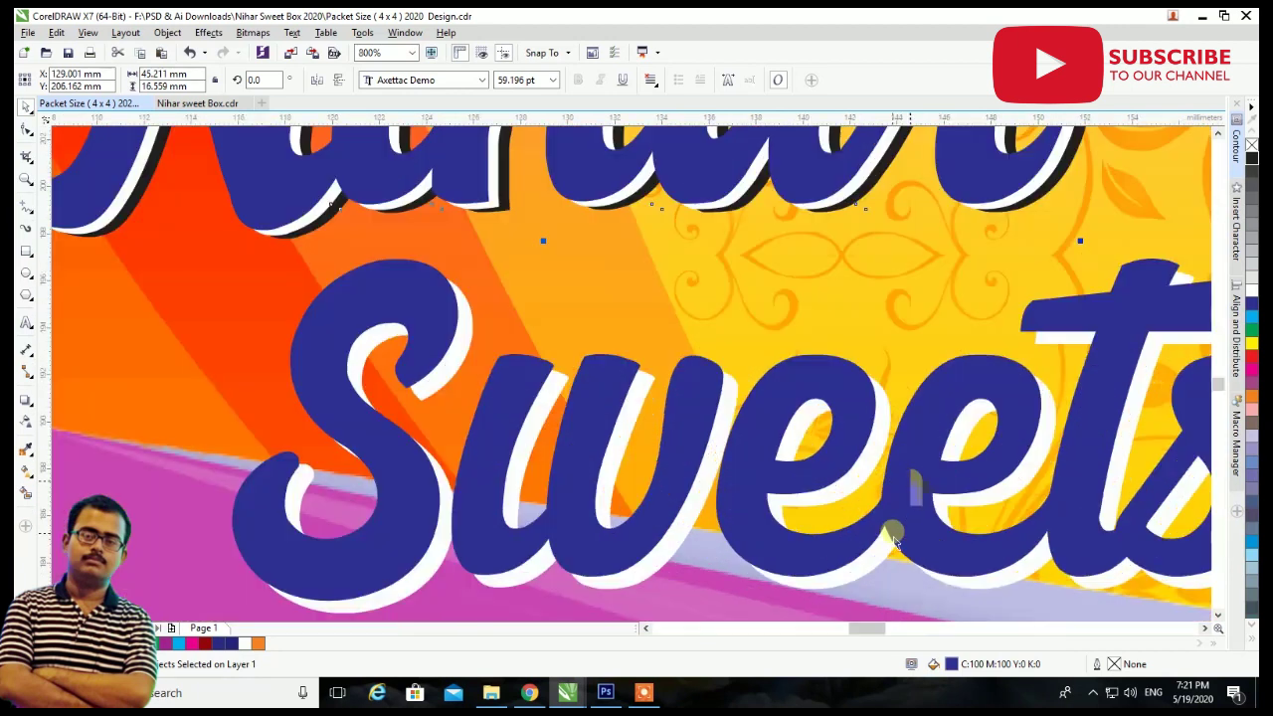
scroll(890, 531, up, 1)
Send the white Sweets copy behind the blue letters and make the shadow black.
click(862, 545)
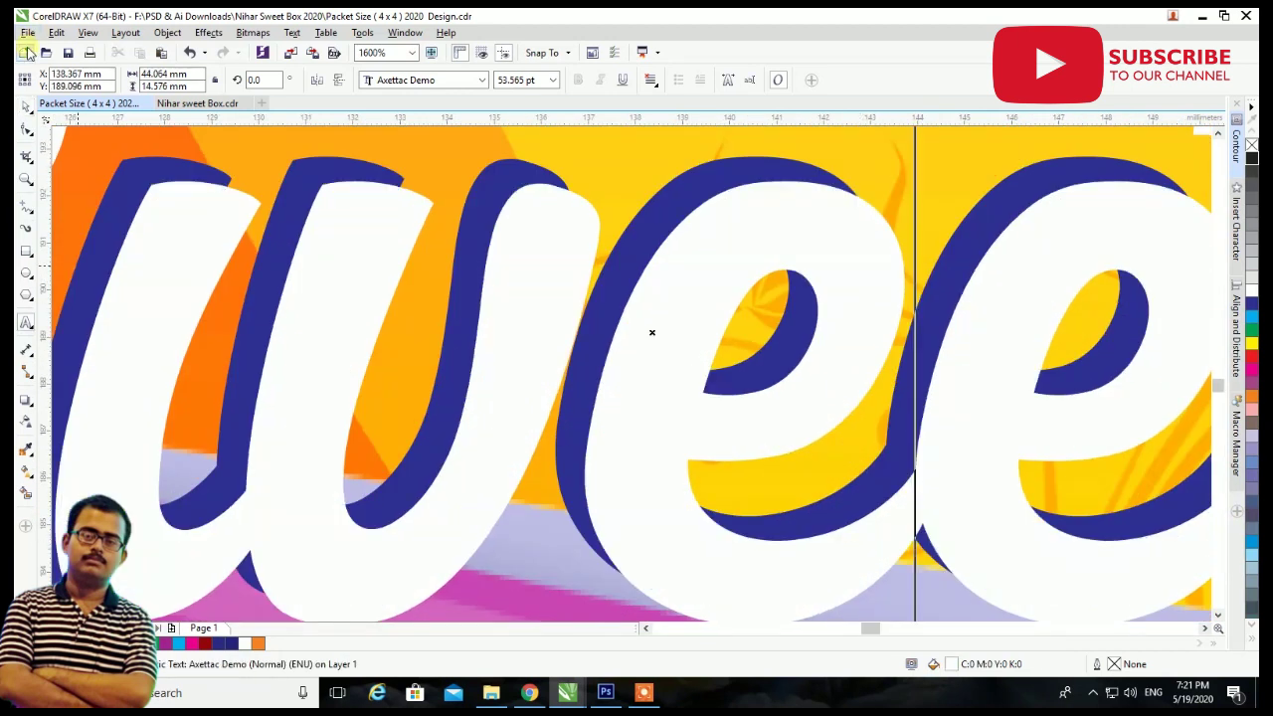
key(ctrl+Page_Down)
scroll(880, 348, down, 2)
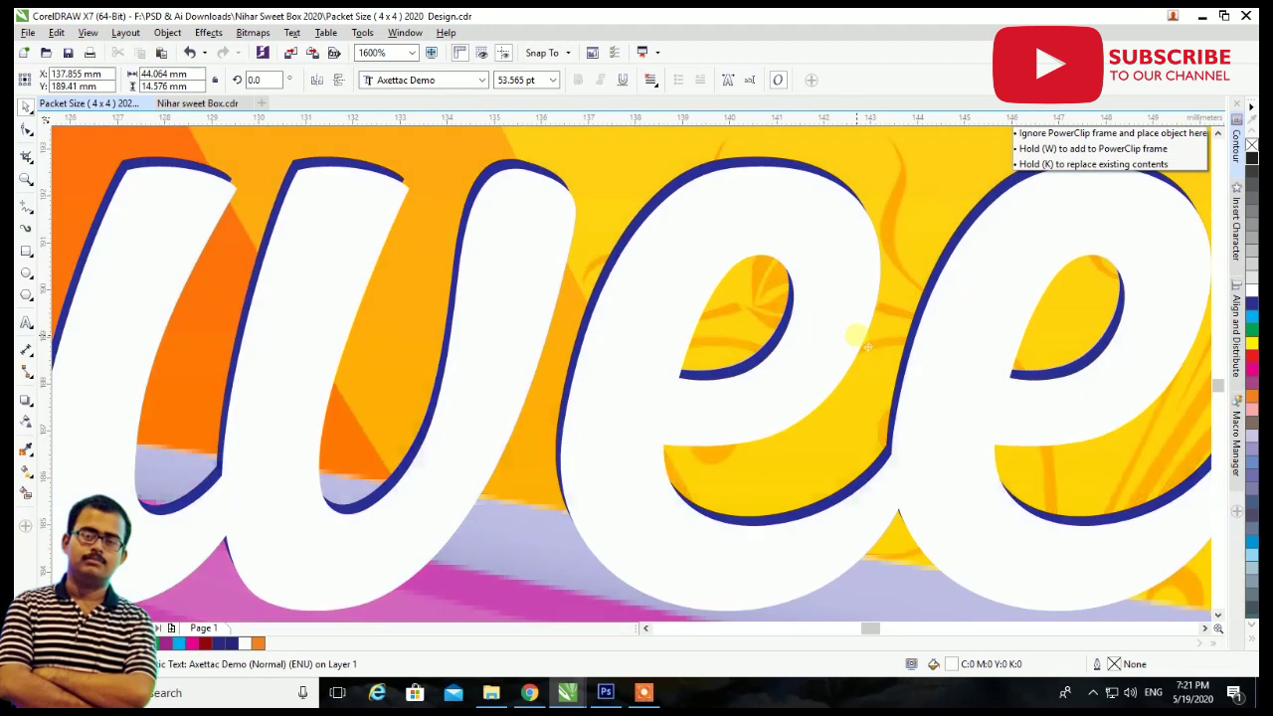
scroll(878, 350, down, 2)
scroll(878, 350, up, 4)
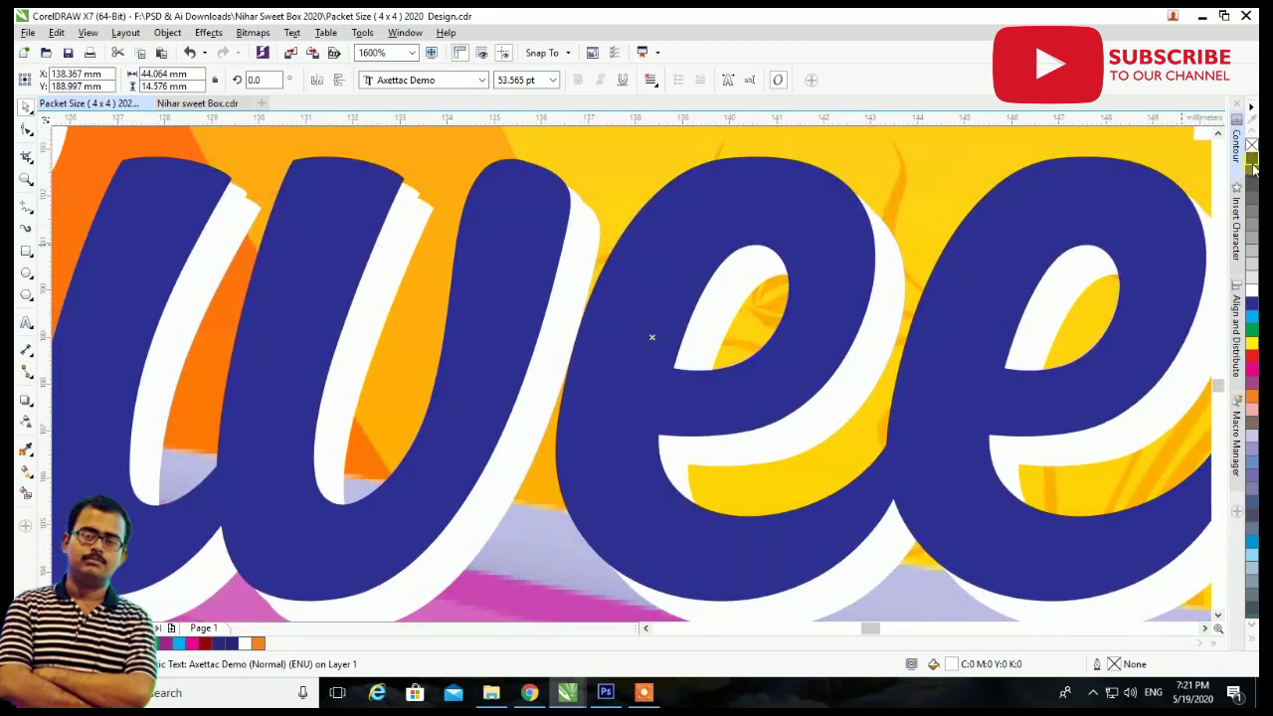
click(1252, 160)
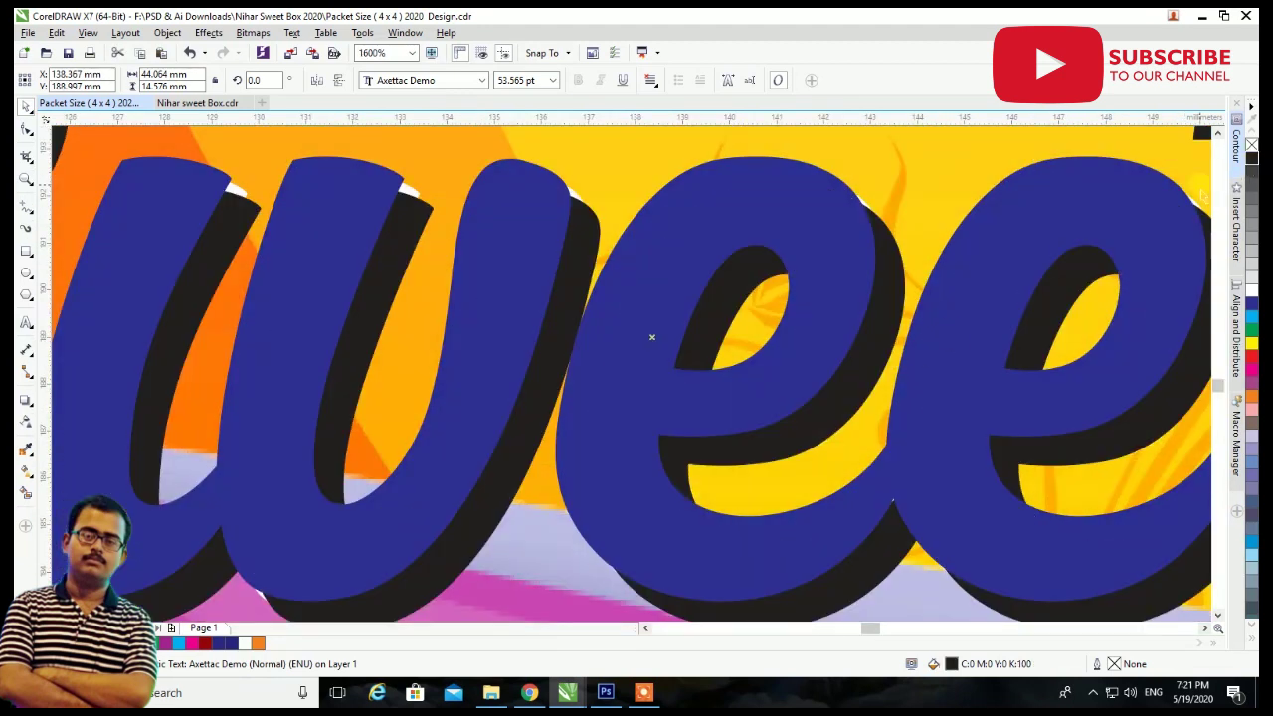
scroll(835, 231, up, 4)
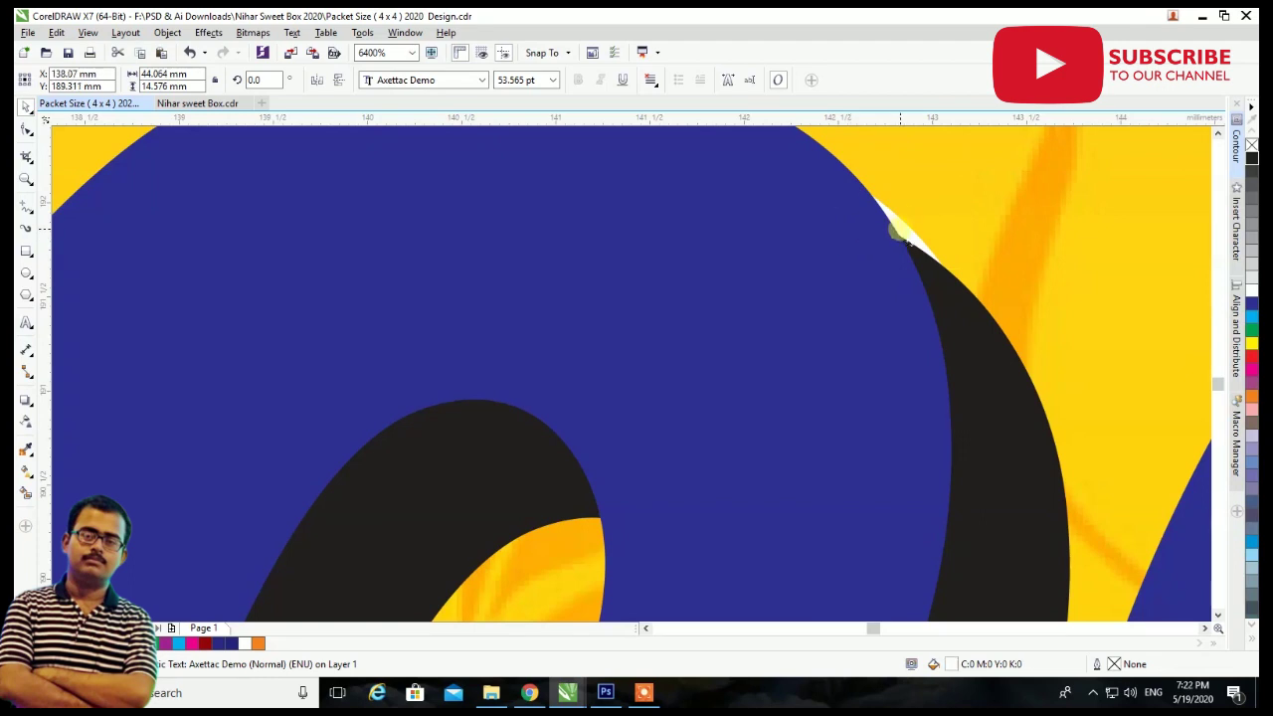
scroll(904, 239, down, 1)
scroll(905, 239, down, 1)
scroll(905, 238, down, 1)
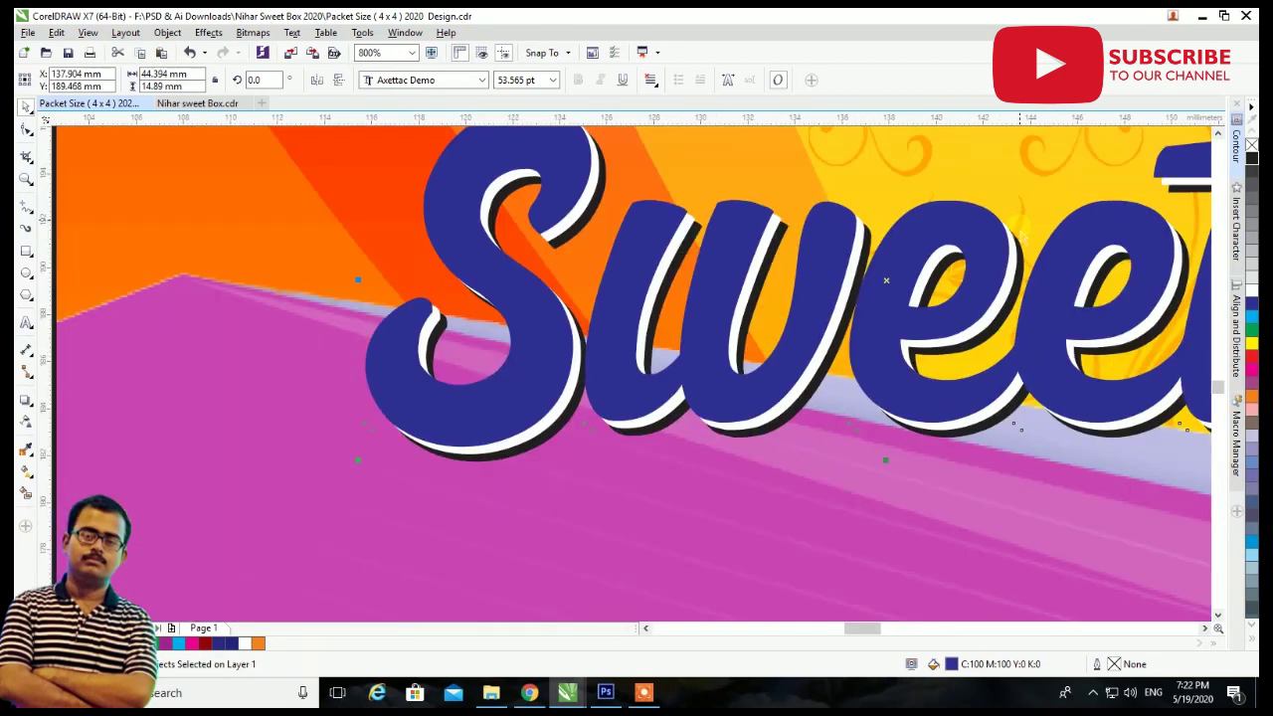
scroll(933, 333, down, 2)
scroll(932, 338, down, 1)
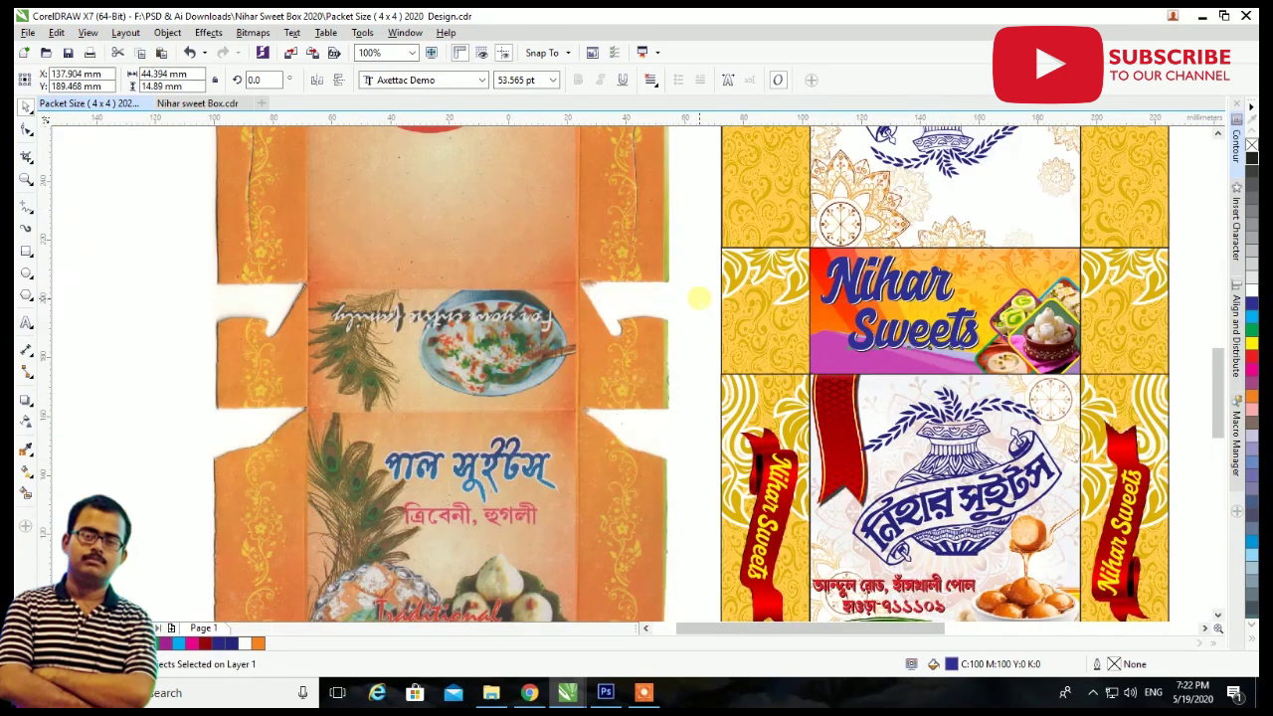
scroll(929, 318, up, 2)
scroll(925, 378, up, 1)
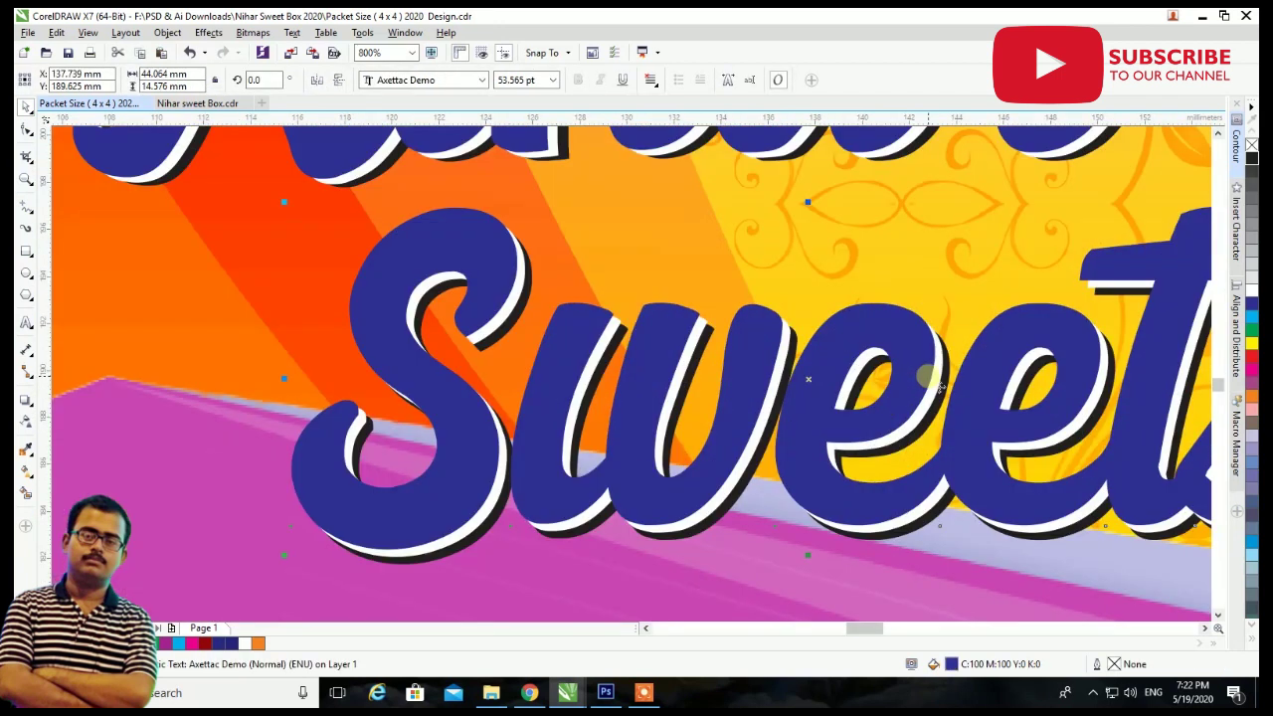
Try a white-to-blue gradient fill on the Sweets lettering with the Interactive Fill tool.
key(g)
drag(846, 426, 721, 588)
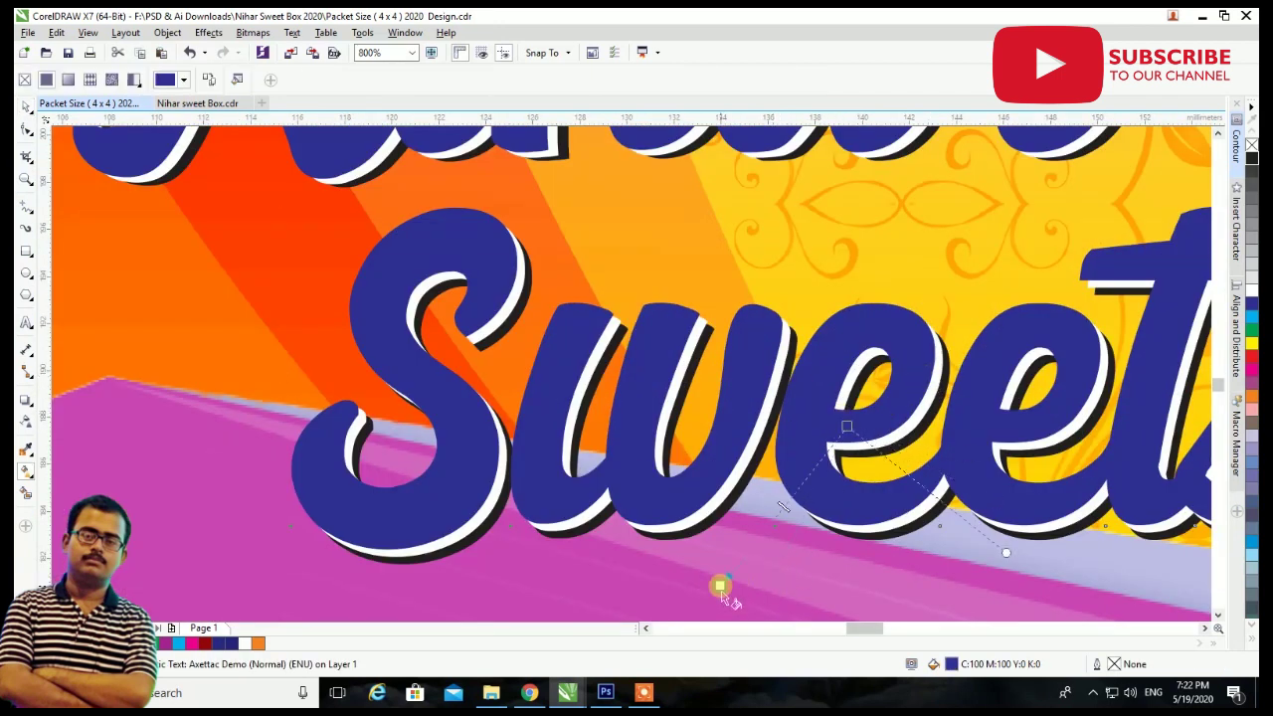
key(ctrl+z)
scroll(888, 487, down, 1)
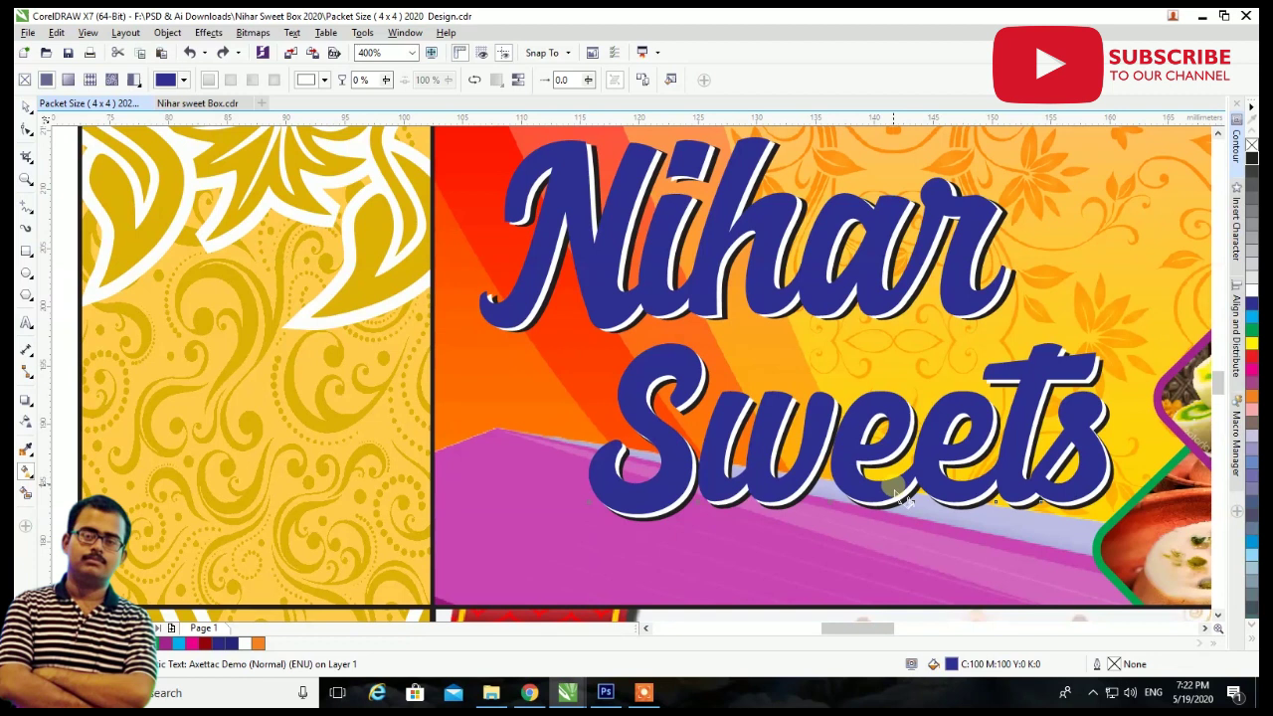
drag(894, 487, 892, 532)
drag(893, 487, 893, 444)
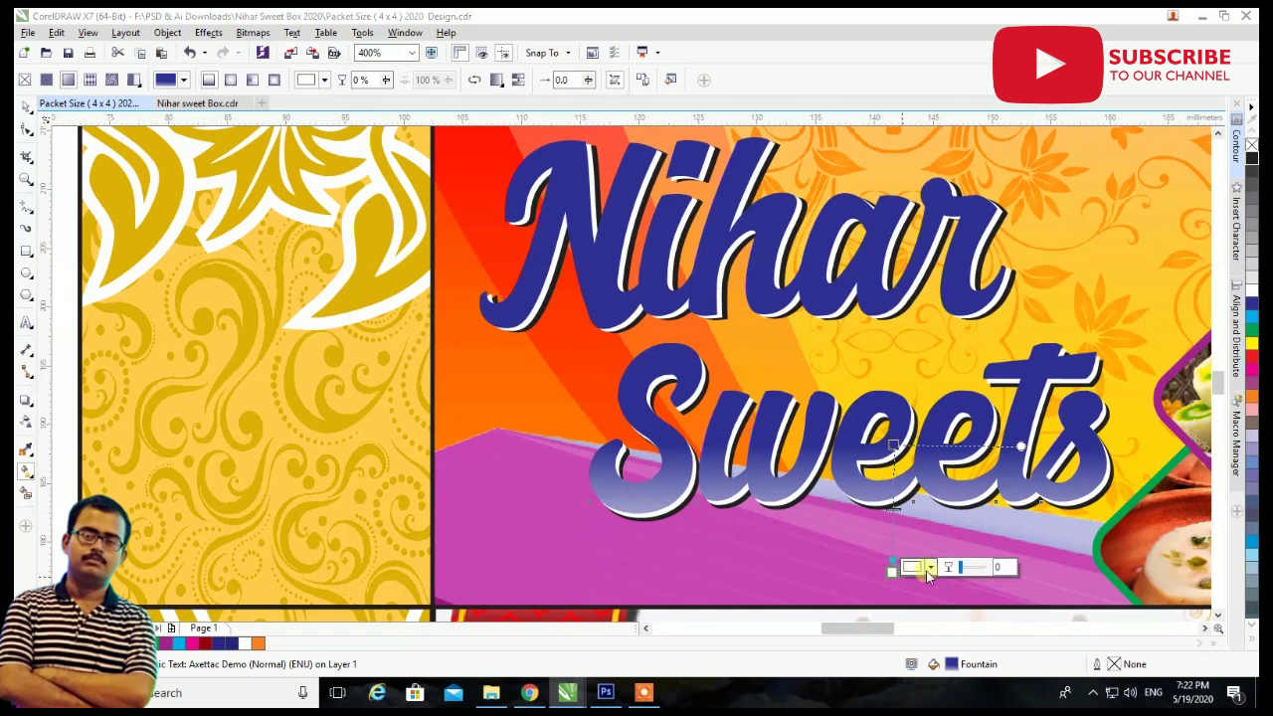
Change the gradient's end node to an olive yellow-green shade.
click(926, 571)
text(100)
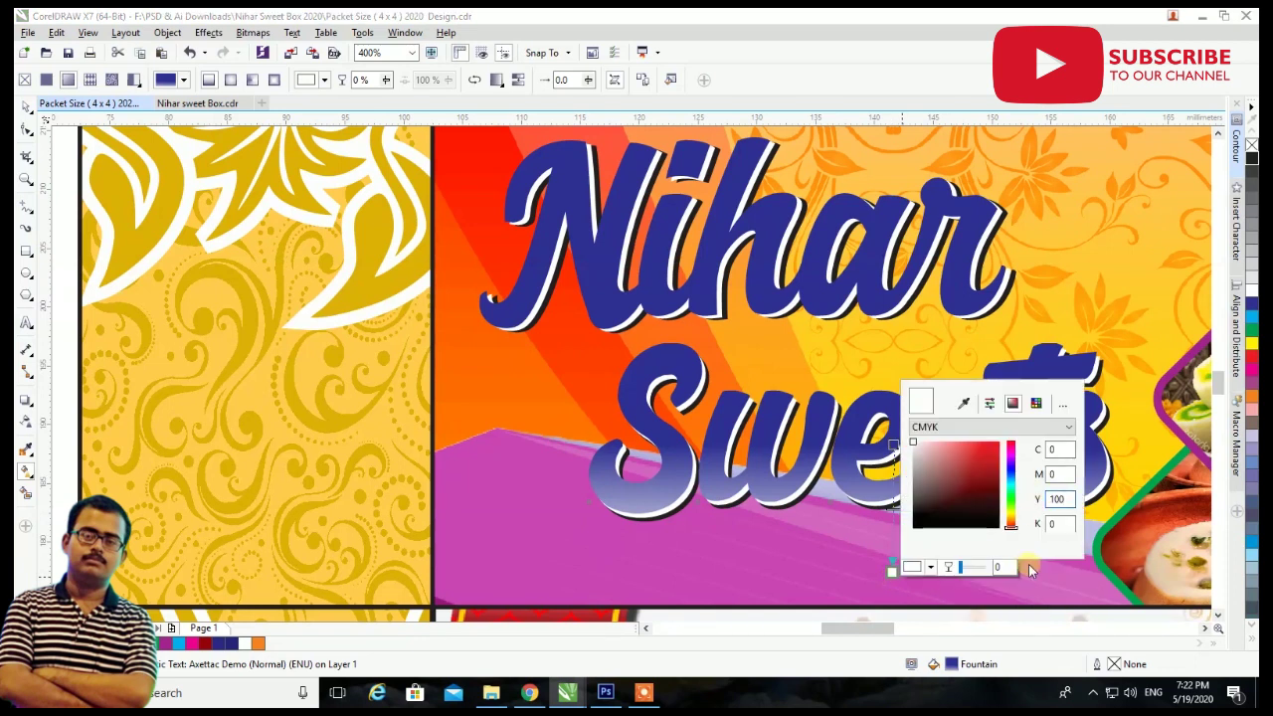
click(1028, 564)
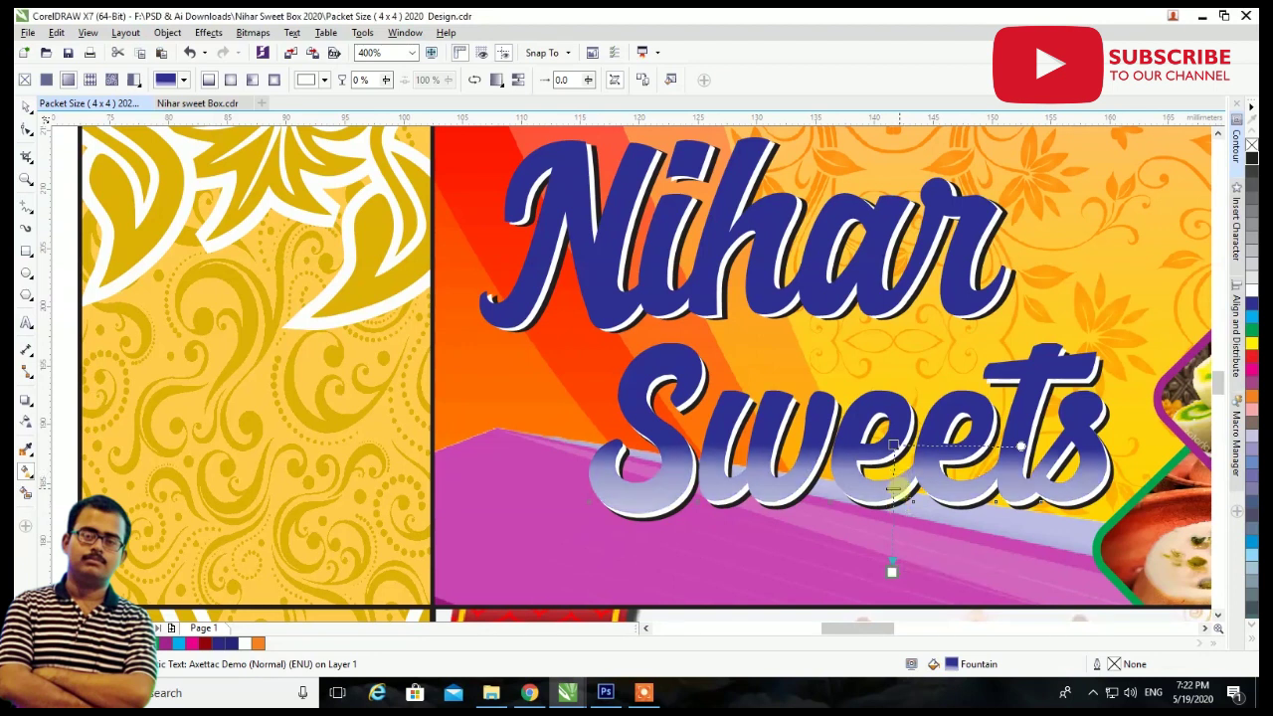
click(913, 571)
click(1011, 513)
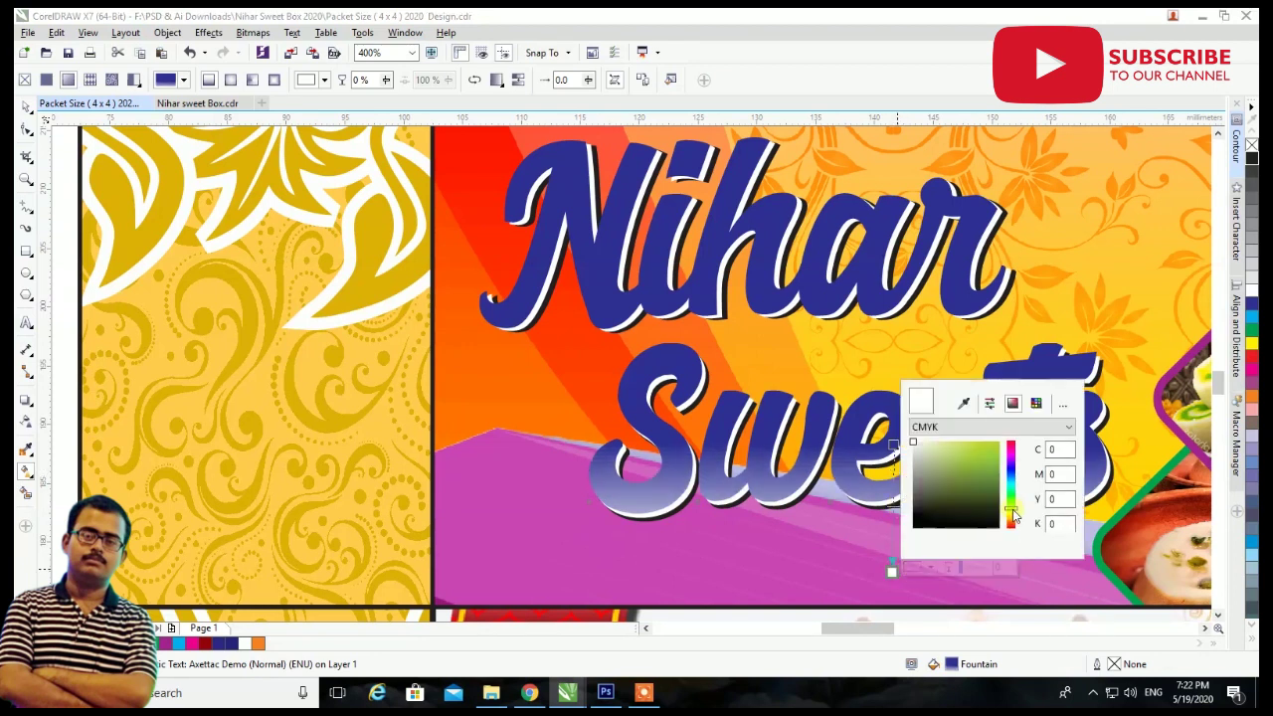
click(981, 453)
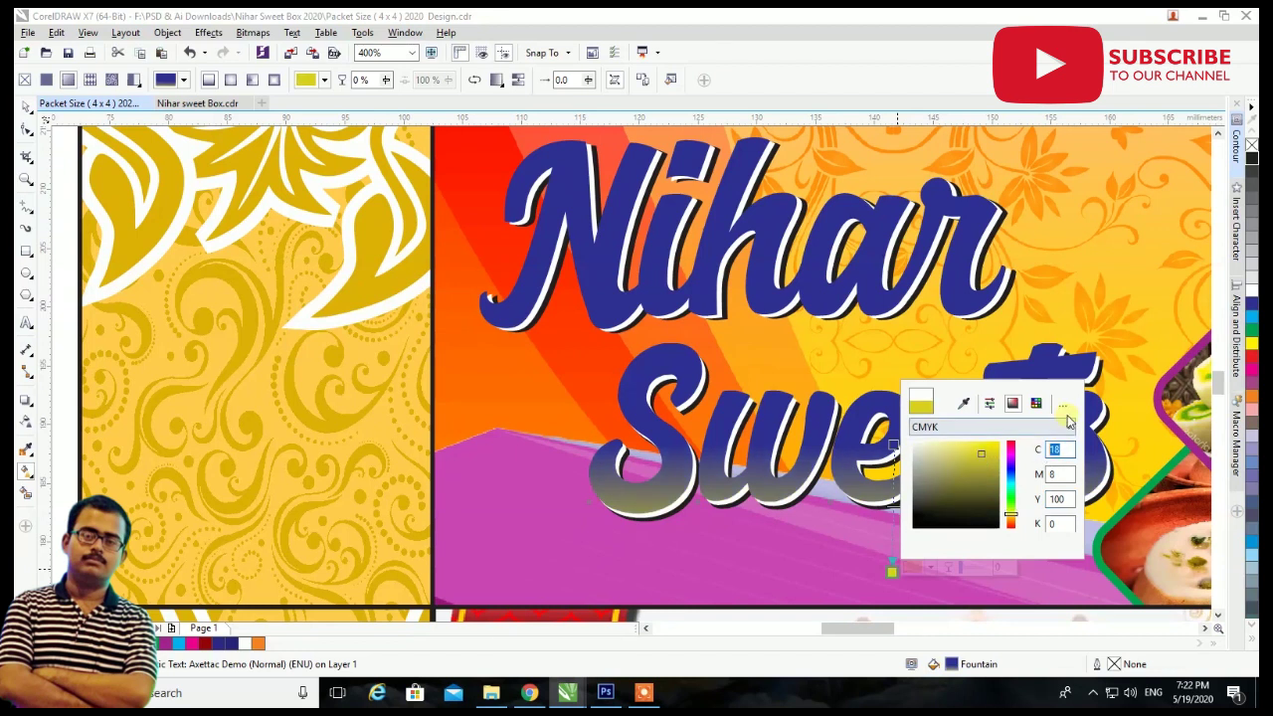
click(1044, 577)
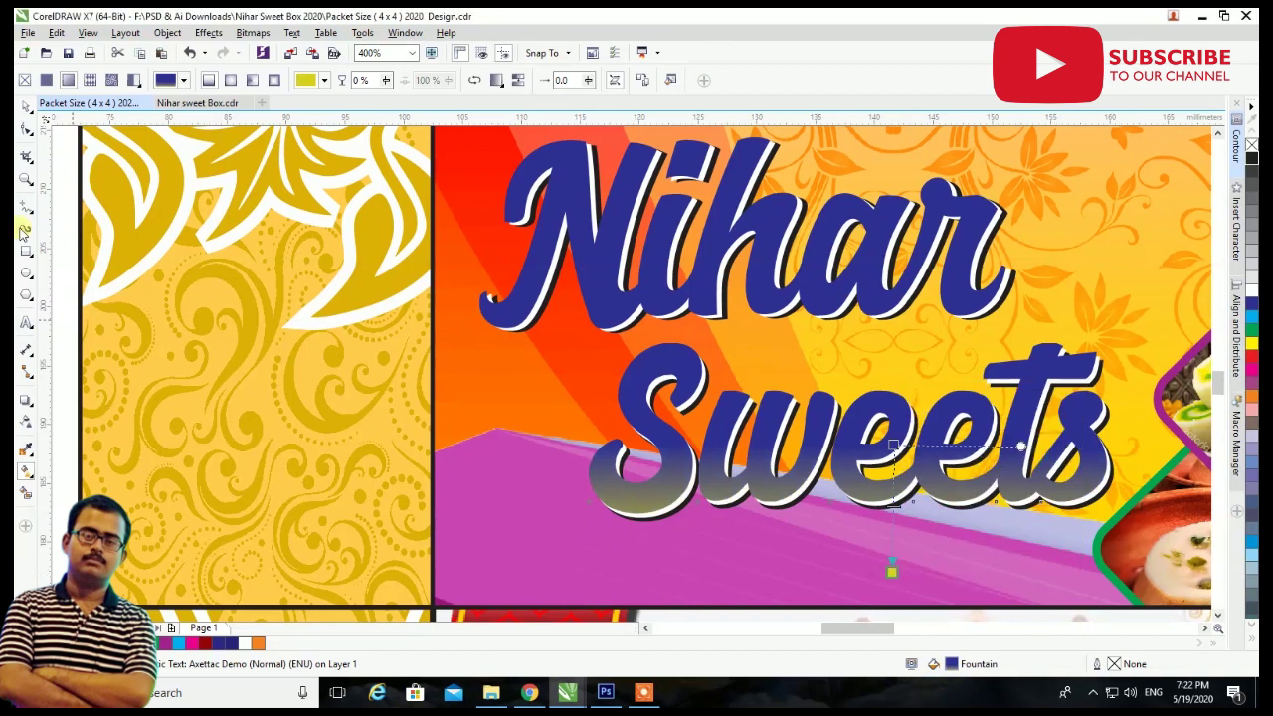
click(25, 107)
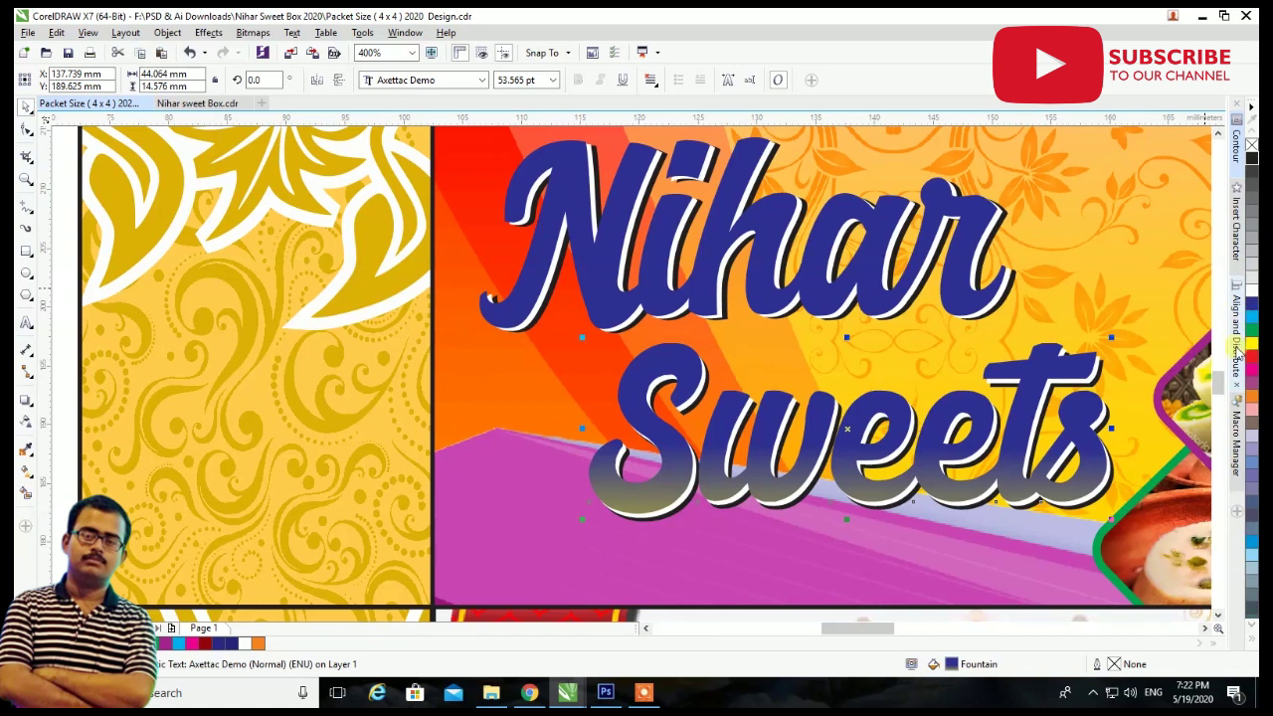
Fill the Sweets text solid cyan after briefly trying red.
click(1251, 356)
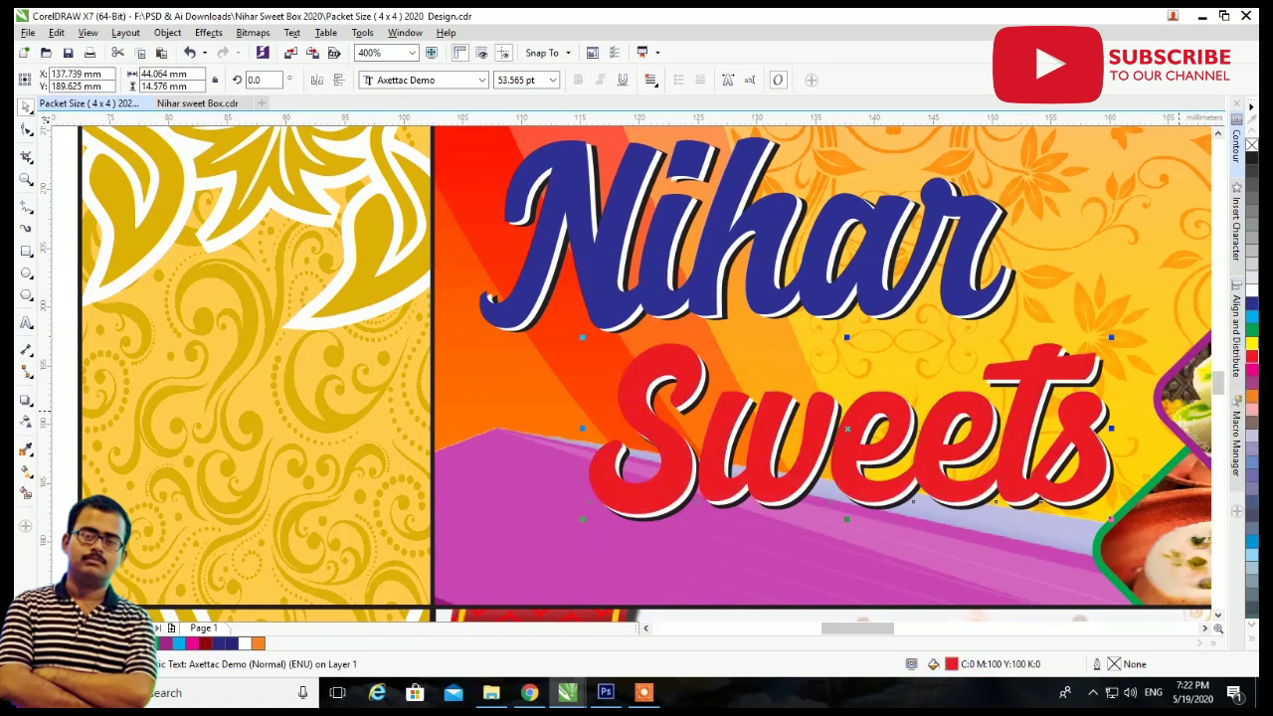
click(1251, 327)
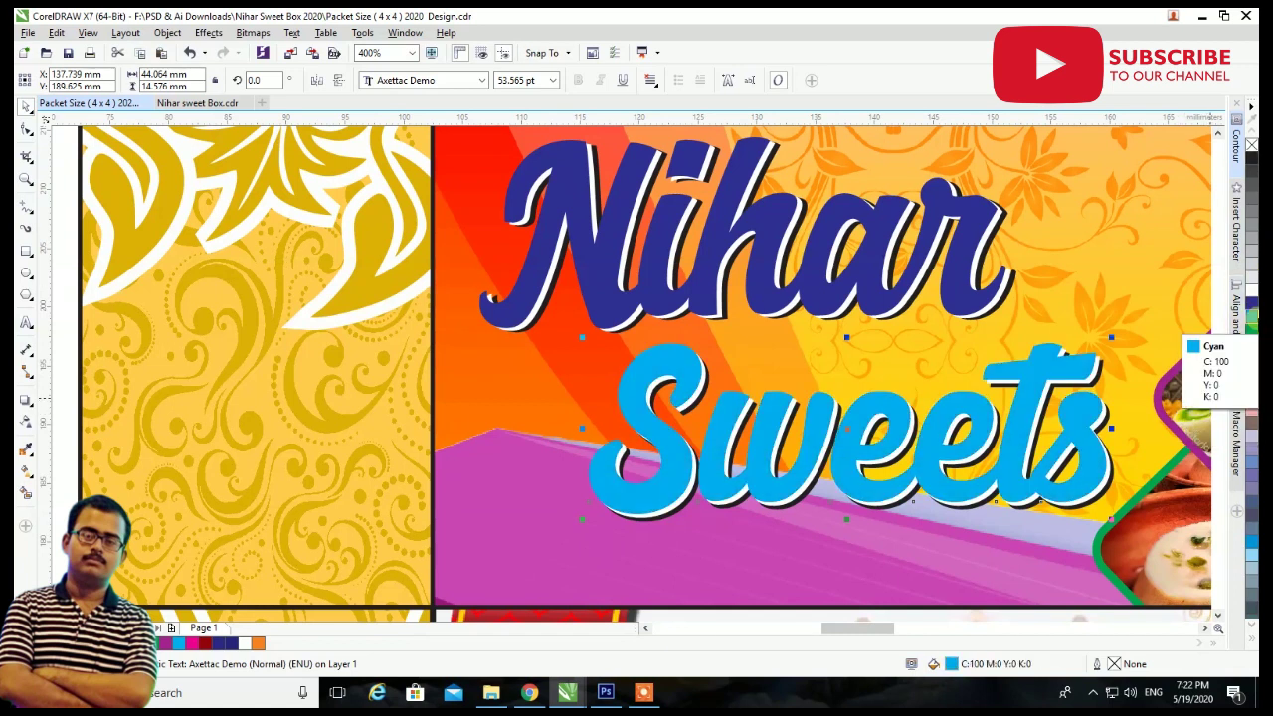
scroll(1046, 422, down, 3)
scroll(1046, 422, up, 3)
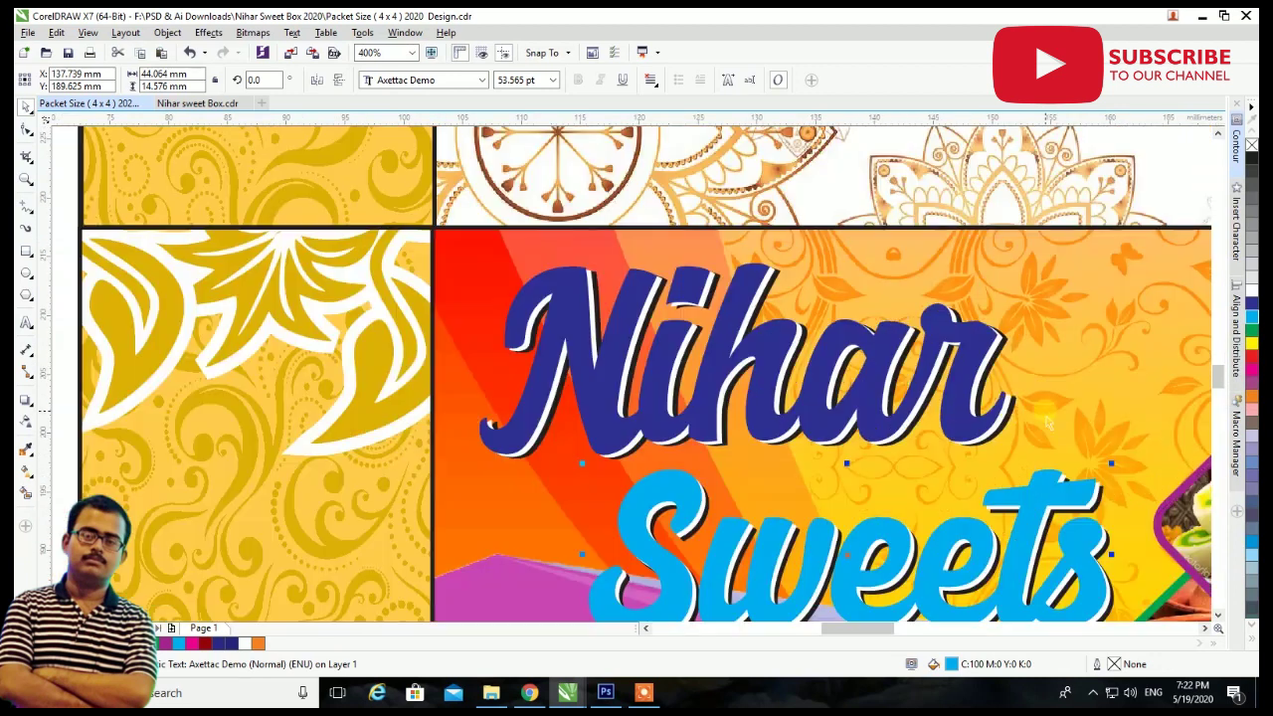
Test yellow, magenta and green on Nihar, then restore its navy blue fill.
click(964, 423)
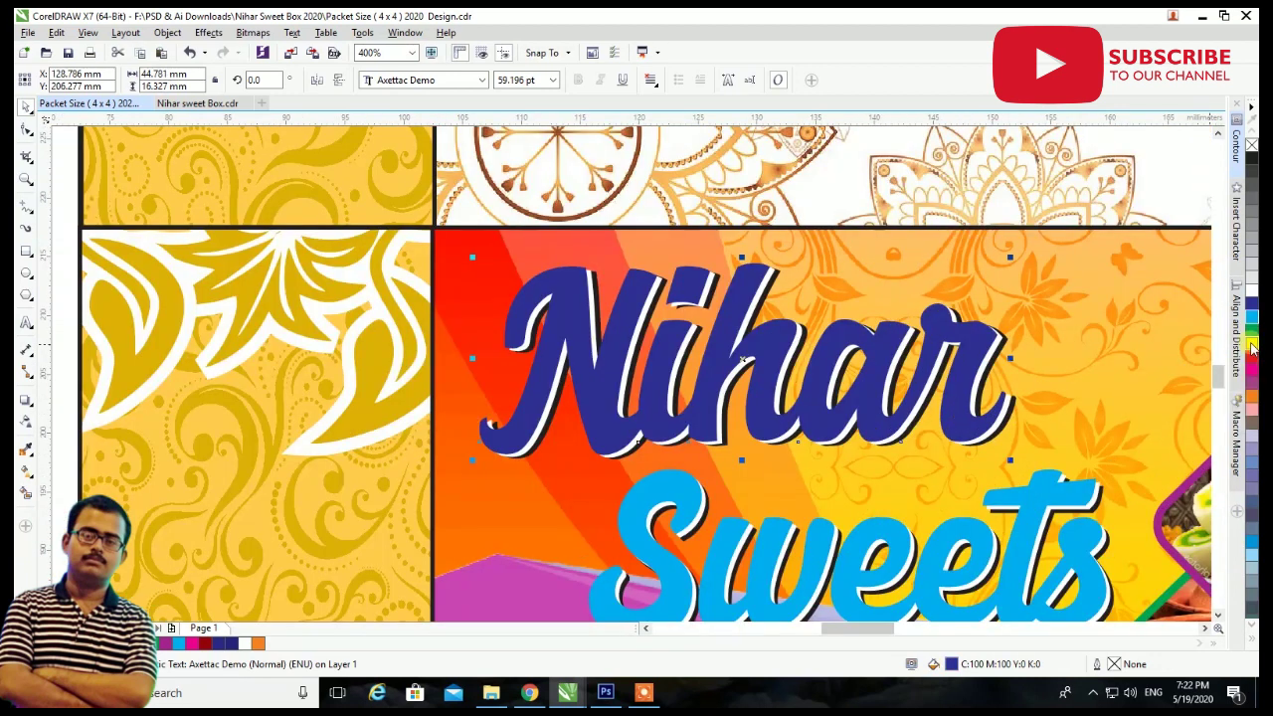
click(1251, 346)
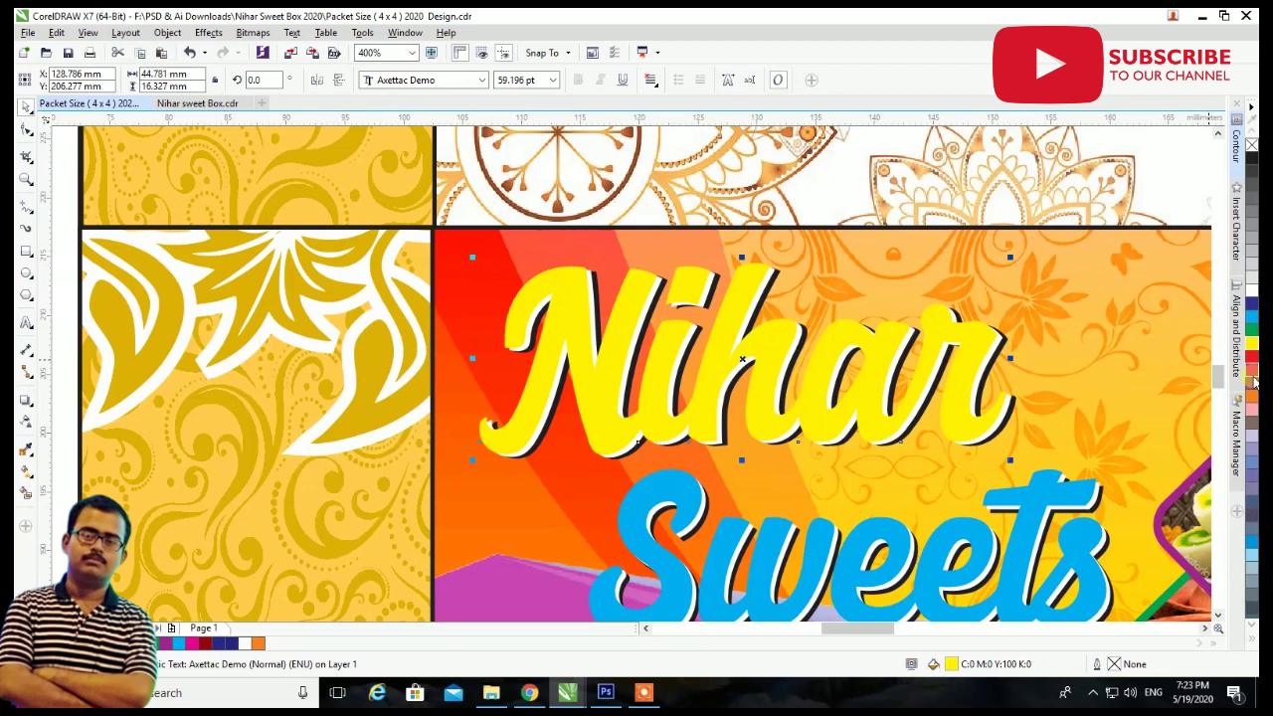
click(1251, 369)
click(1254, 313)
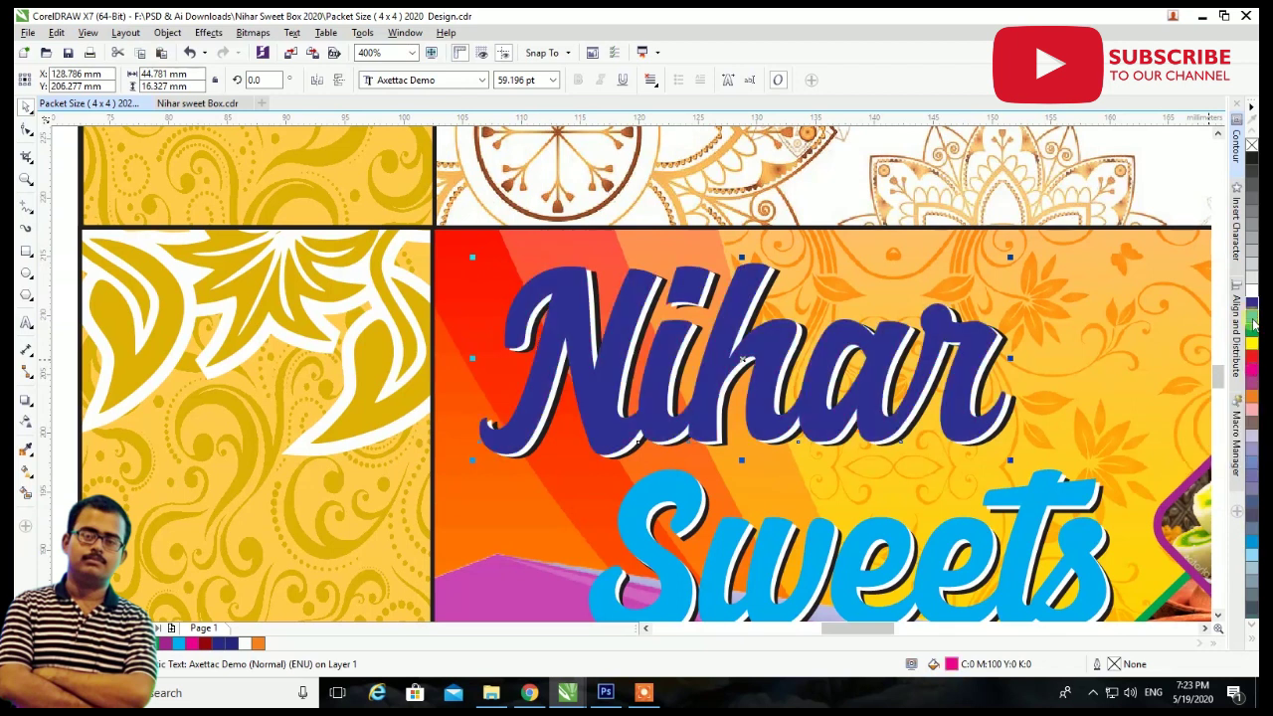
click(1255, 314)
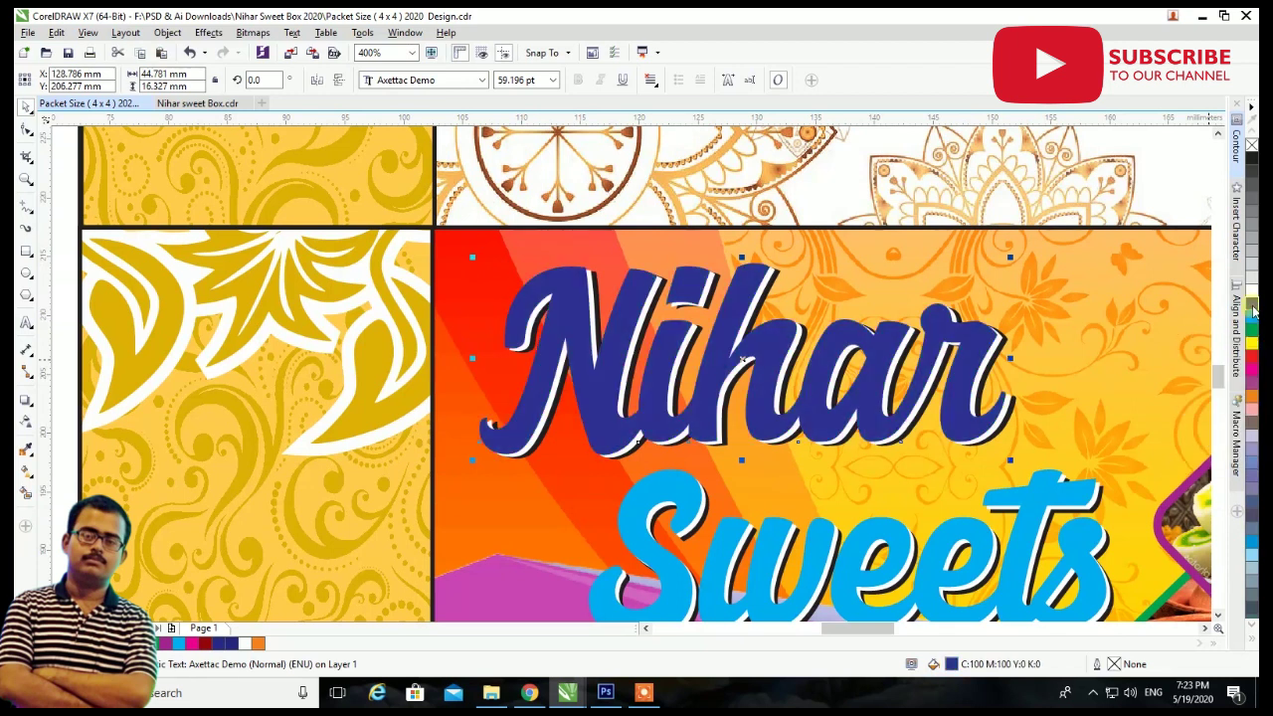
scroll(923, 364, down, 3)
Copy the right box's logo panel off the page and rotate it 270 degrees.
click(900, 408)
scroll(899, 408, down, 2)
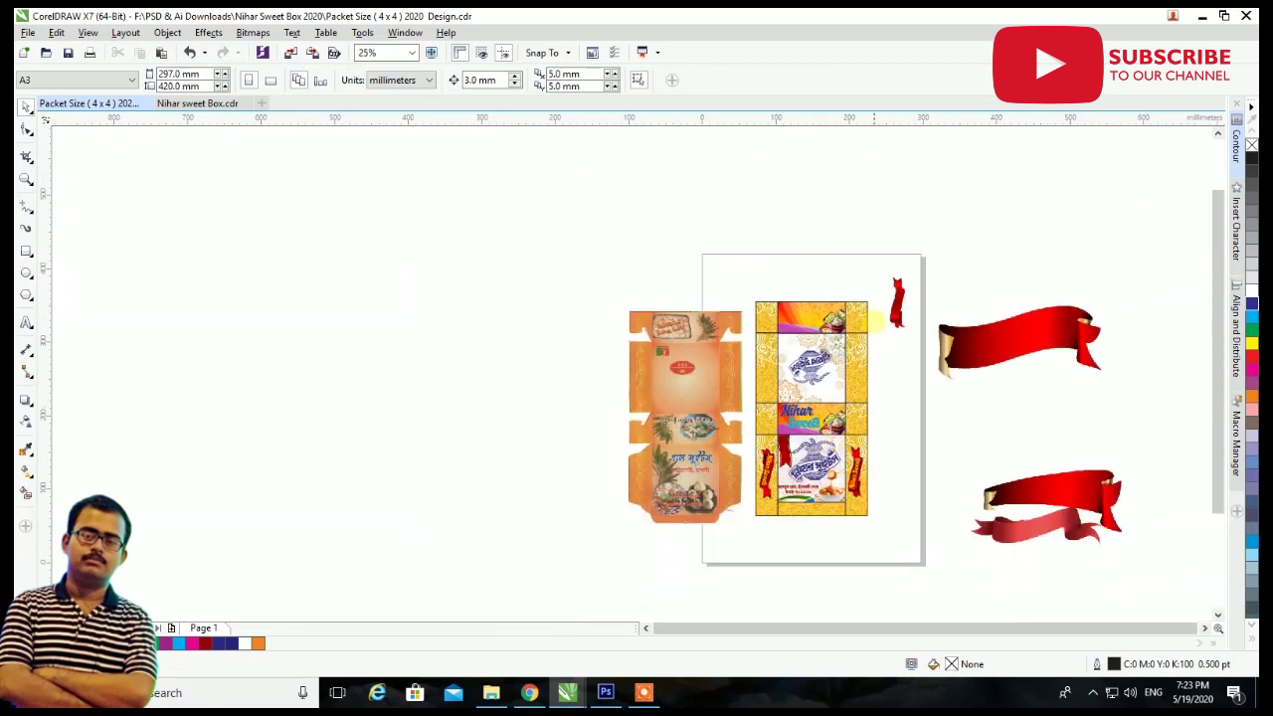
scroll(895, 347, up, 4)
scroll(892, 349, down, 2)
scroll(865, 298, up, 2)
scroll(840, 268, down, 1)
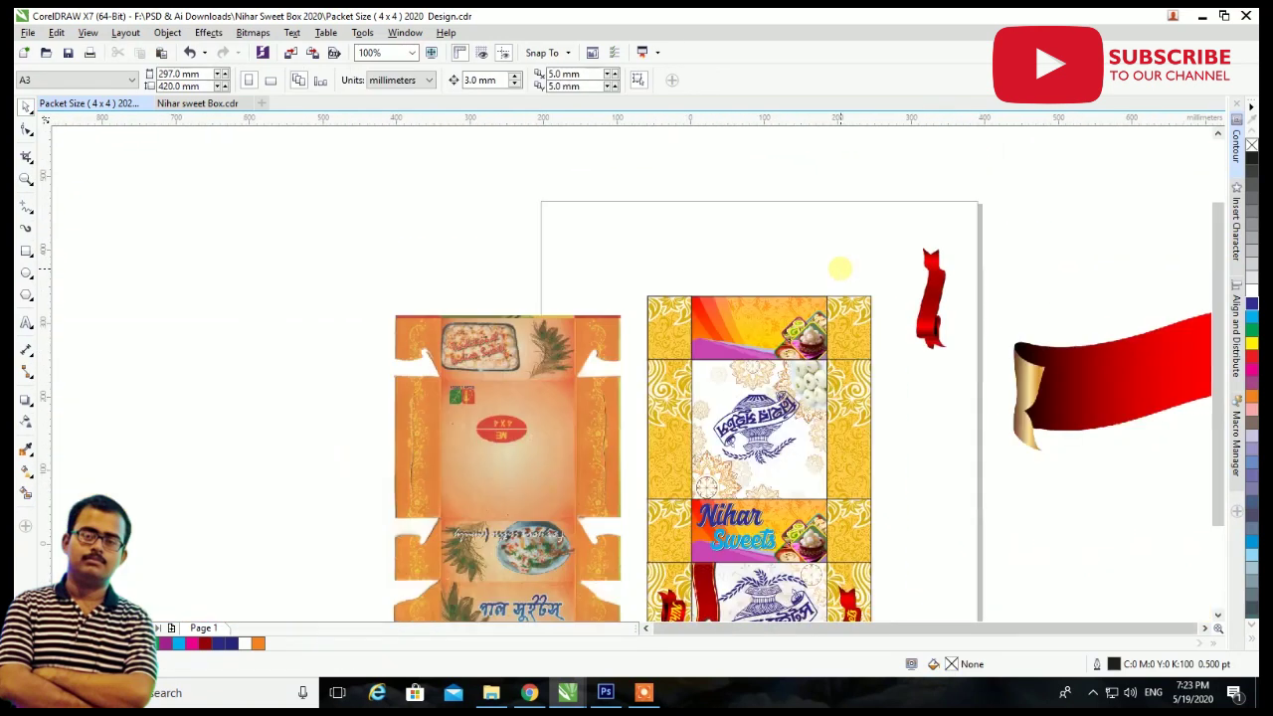
scroll(841, 269, down, 2)
scroll(696, 358, up, 2)
click(696, 358)
scroll(686, 343, down, 1)
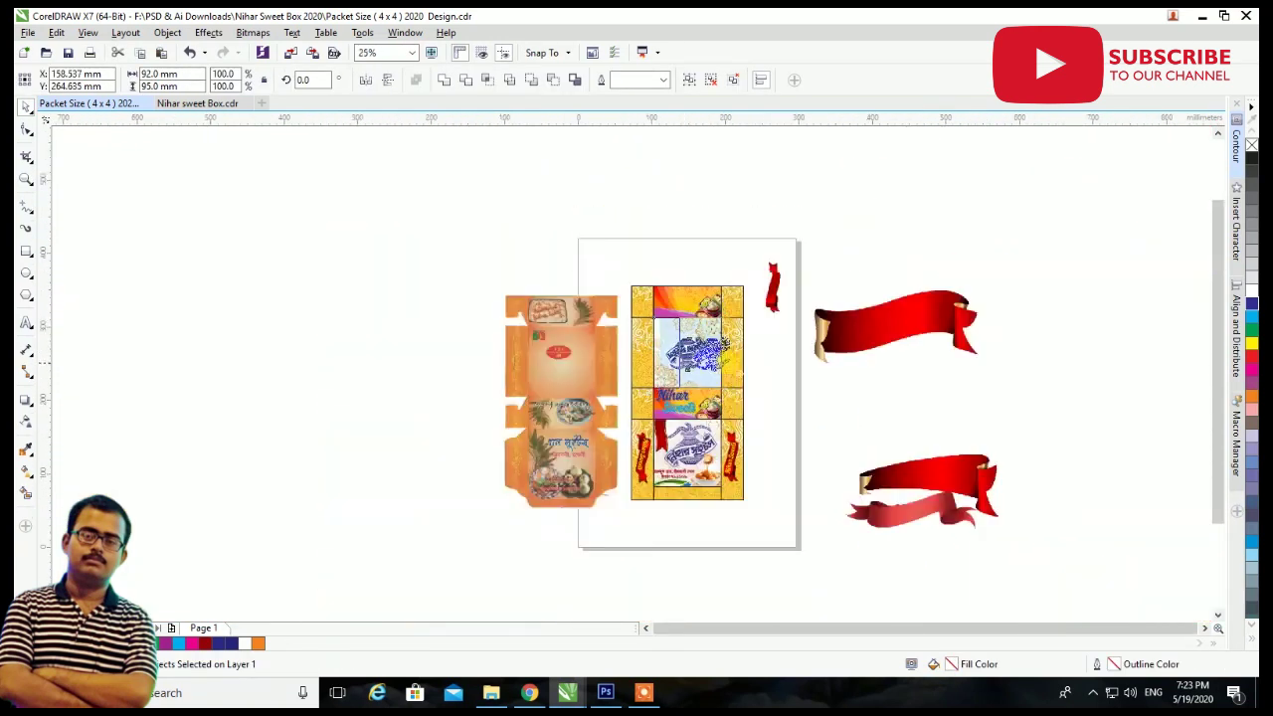
drag(690, 358, 1060, 358)
scroll(1104, 372, up, 2)
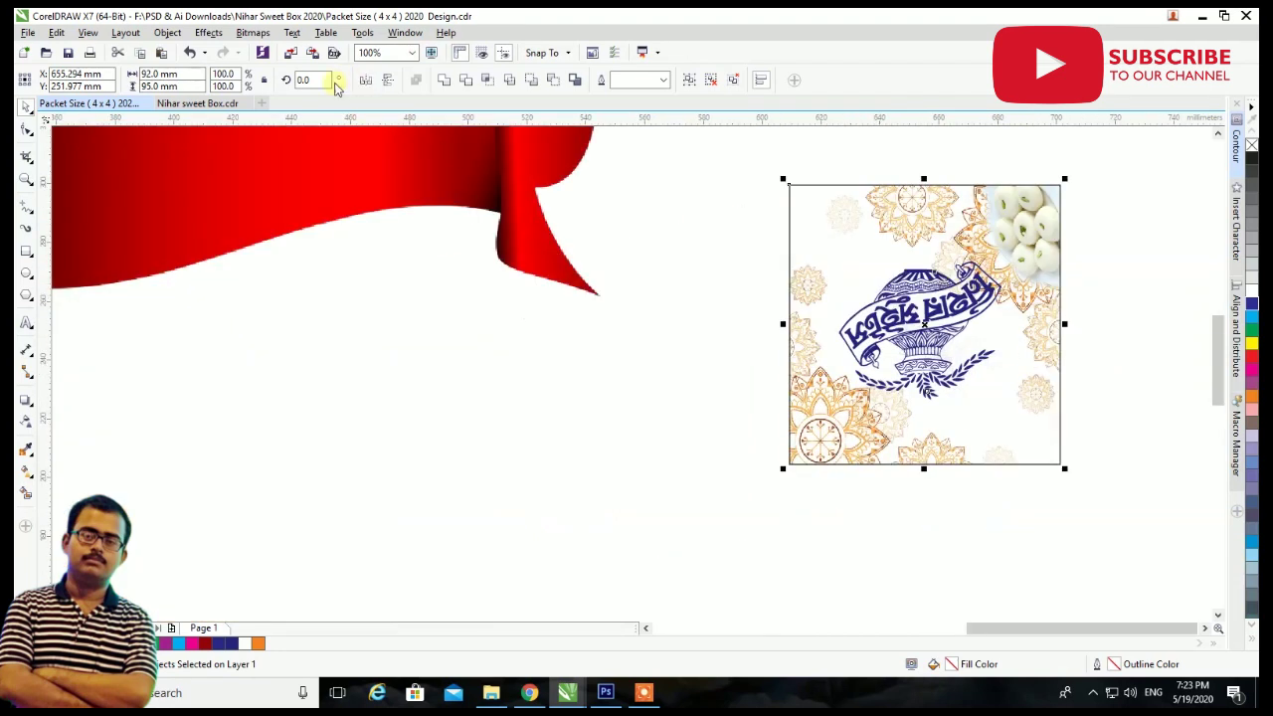
text(270)
key(Return)
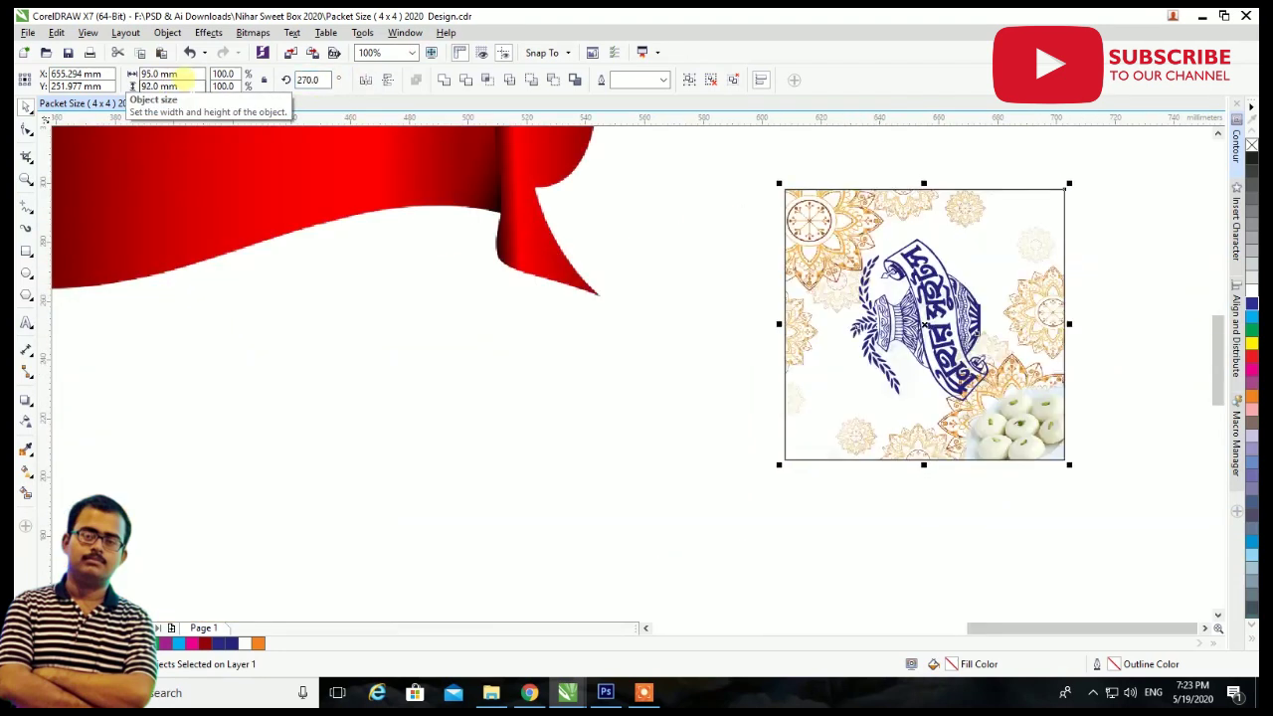
text(0)
key(Return)
key(Return)
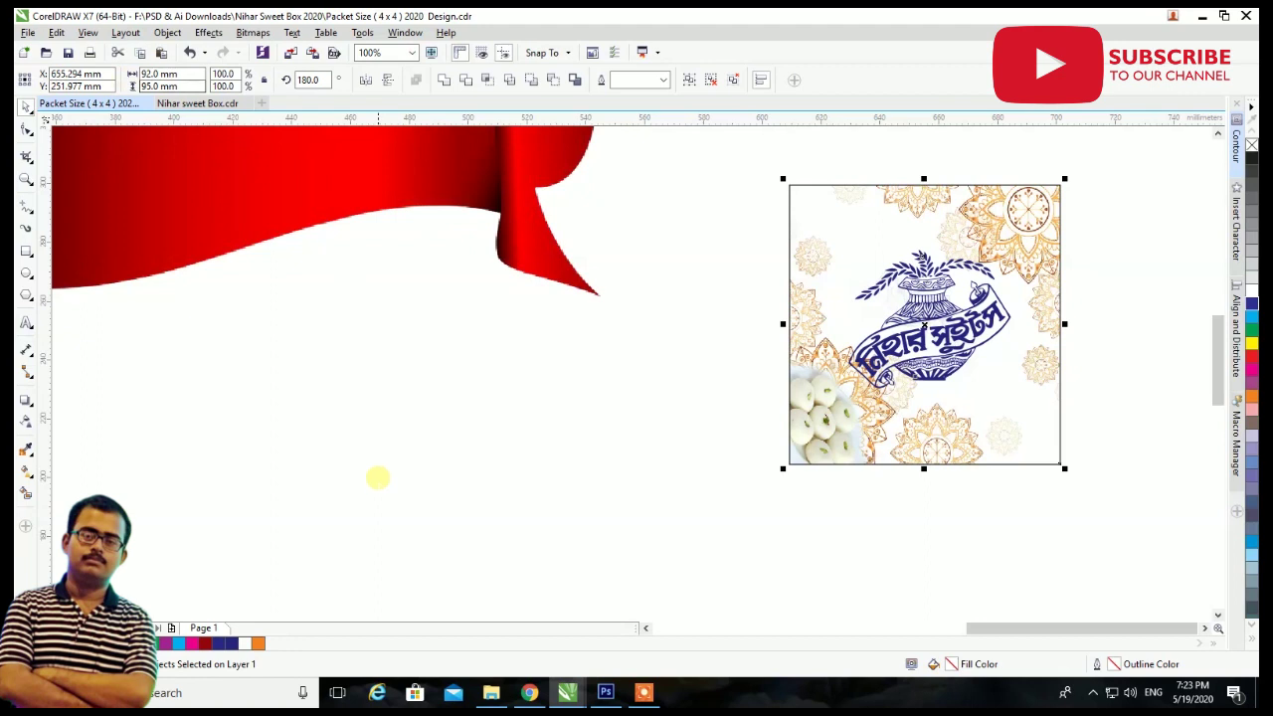
Shrink the red ribbon to about 39% and place it inside the panel.
scroll(378, 473, down, 1)
drag(485, 286, 559, 422)
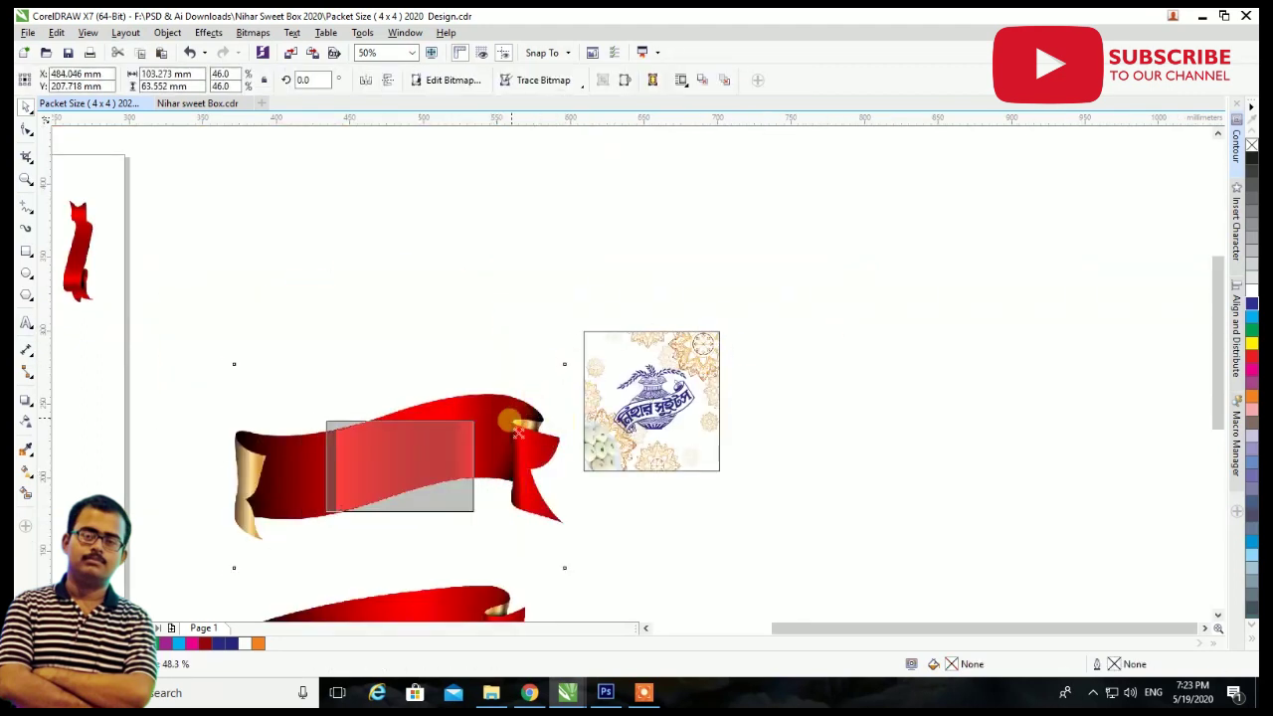
shift+drag(567, 359, 465, 423)
scroll(467, 428, down, 2)
scroll(458, 446, up, 1)
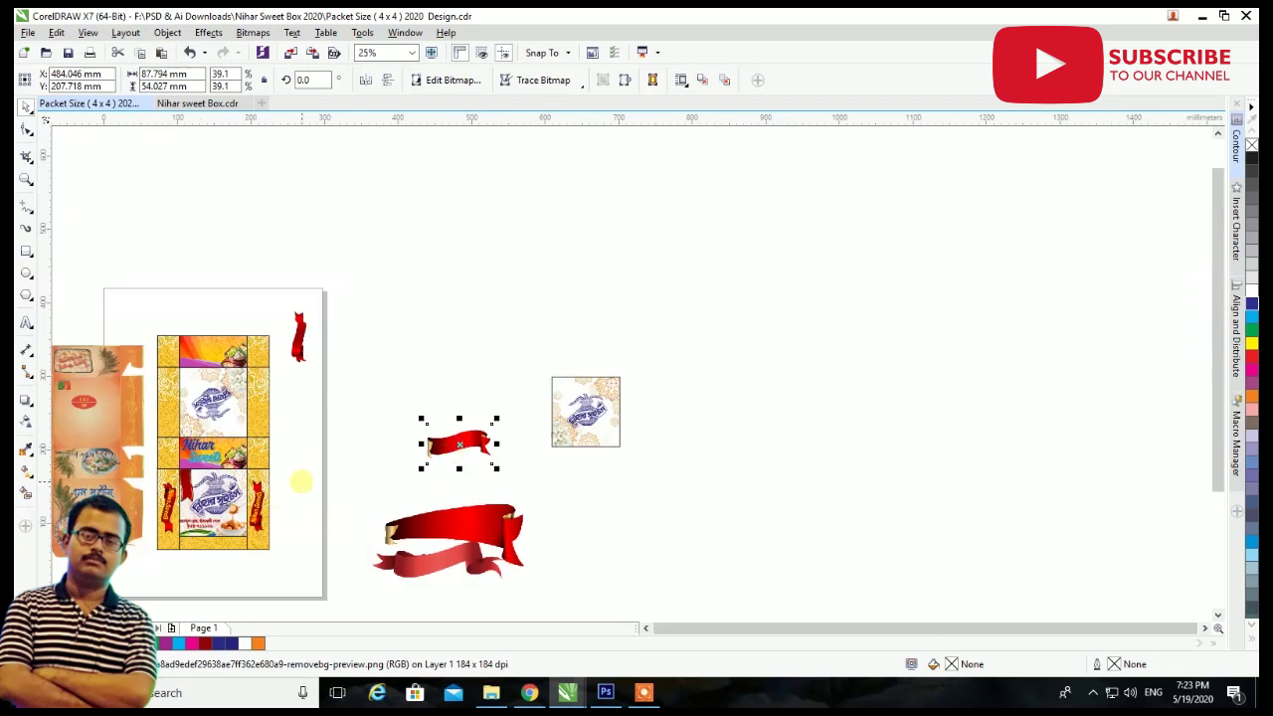
scroll(504, 451, up, 1)
drag(445, 432, 684, 414)
scroll(684, 413, up, 2)
Scale the red ribbon down further and shrink the logo to about 71%.
drag(820, 268, 696, 338)
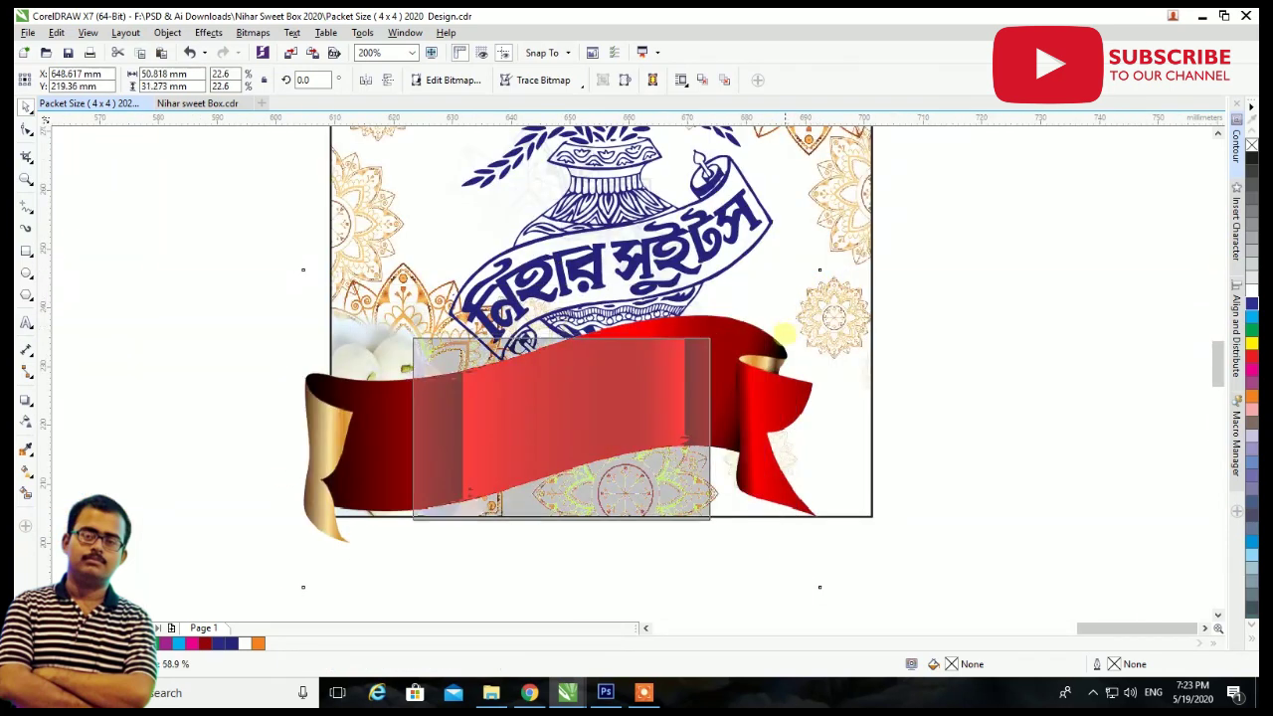
scroll(679, 288, down, 2)
scroll(679, 289, up, 2)
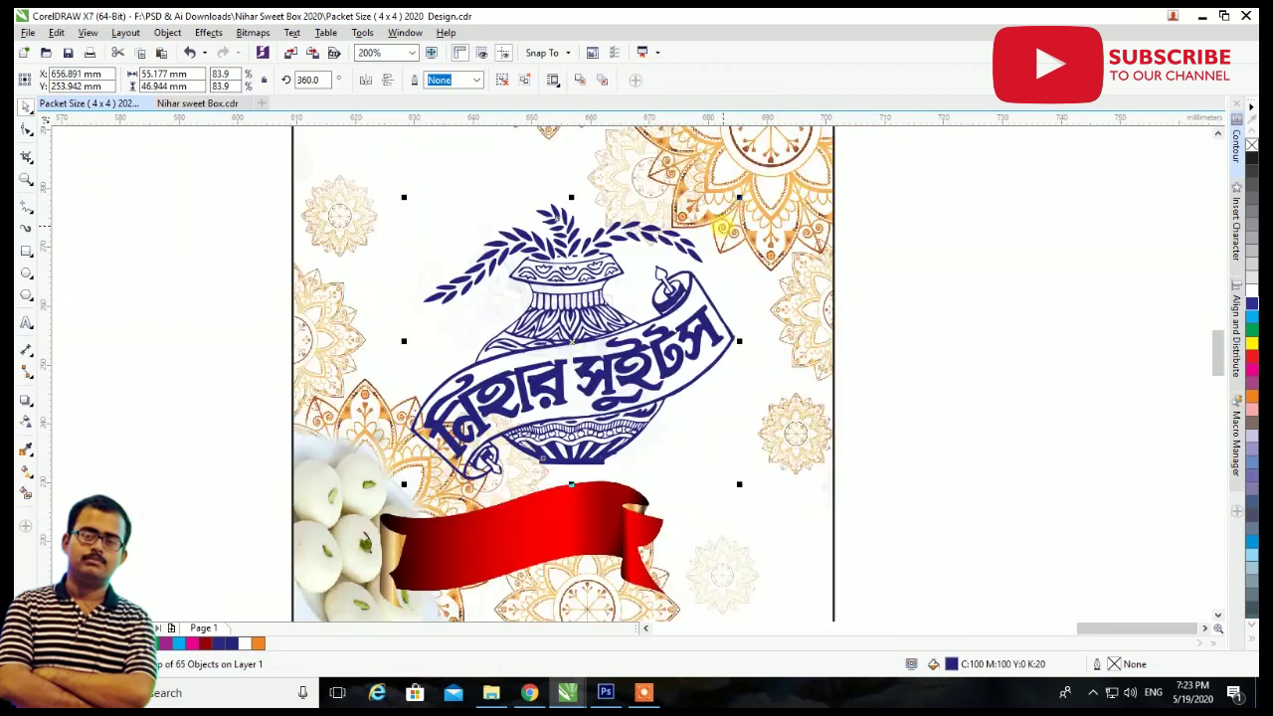
drag(738, 197, 715, 218)
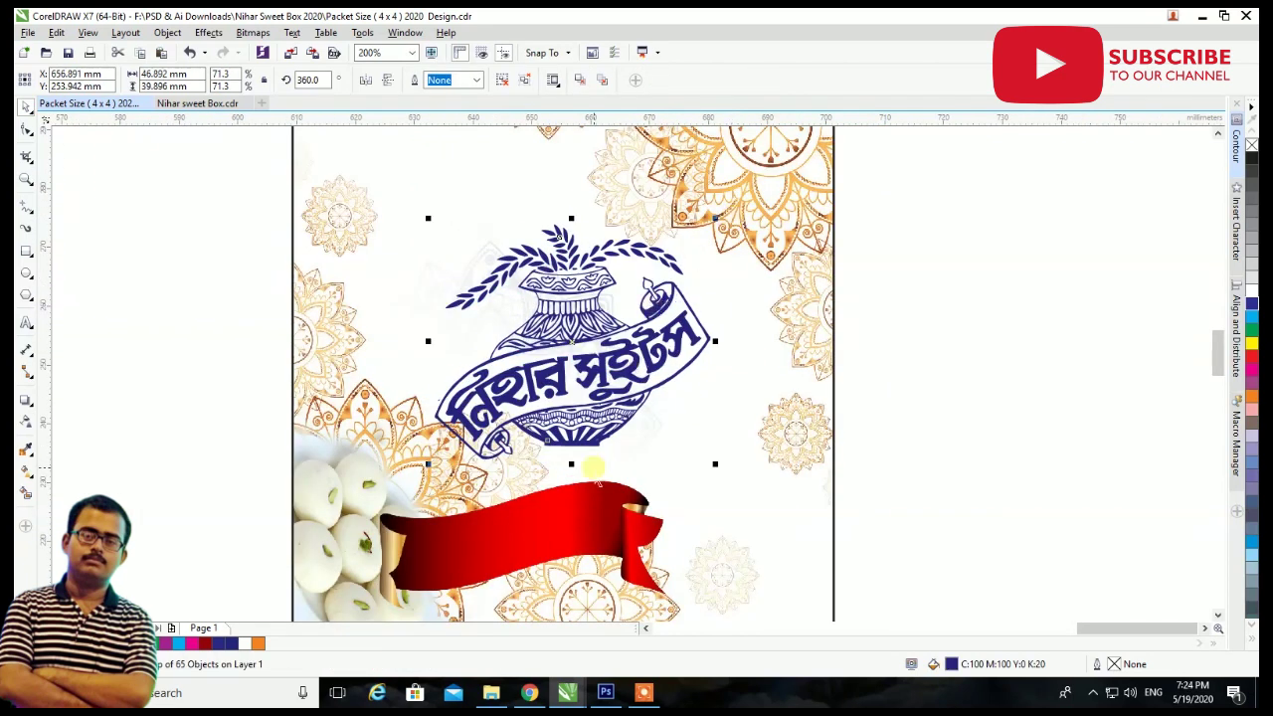
Position the red ribbon just beneath the logo.
drag(607, 512, 661, 479)
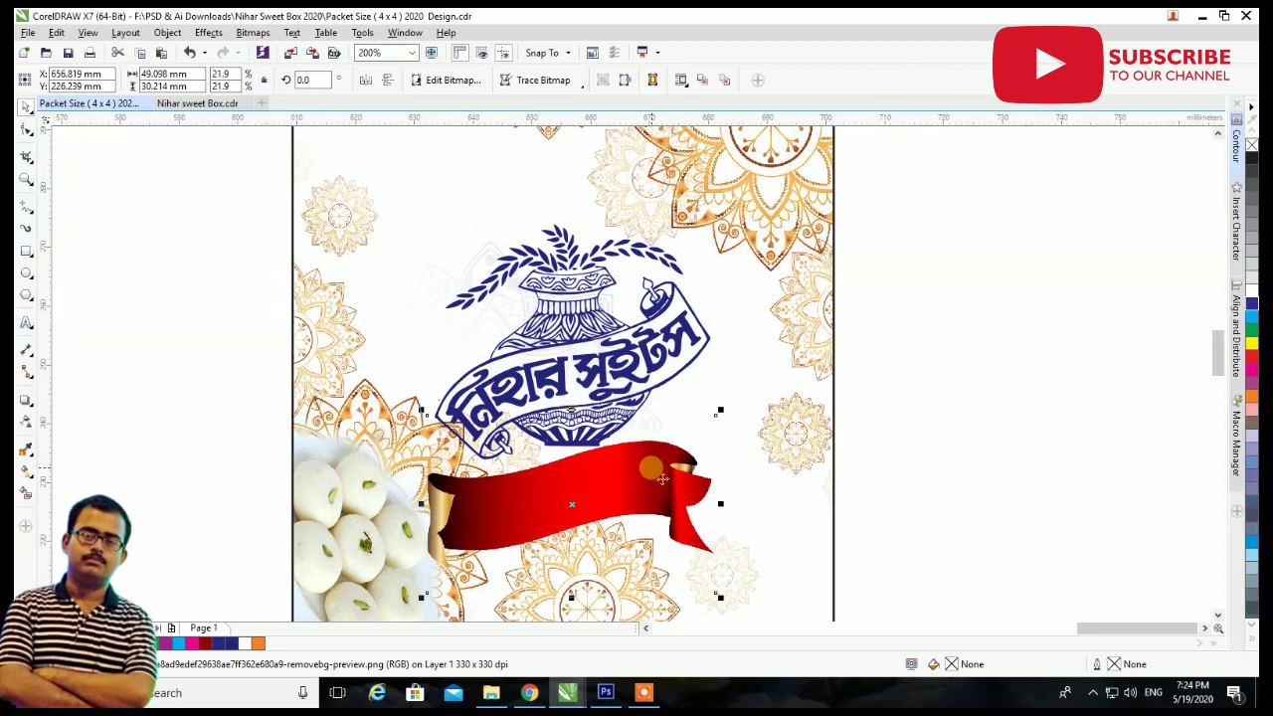
drag(661, 478, 733, 413)
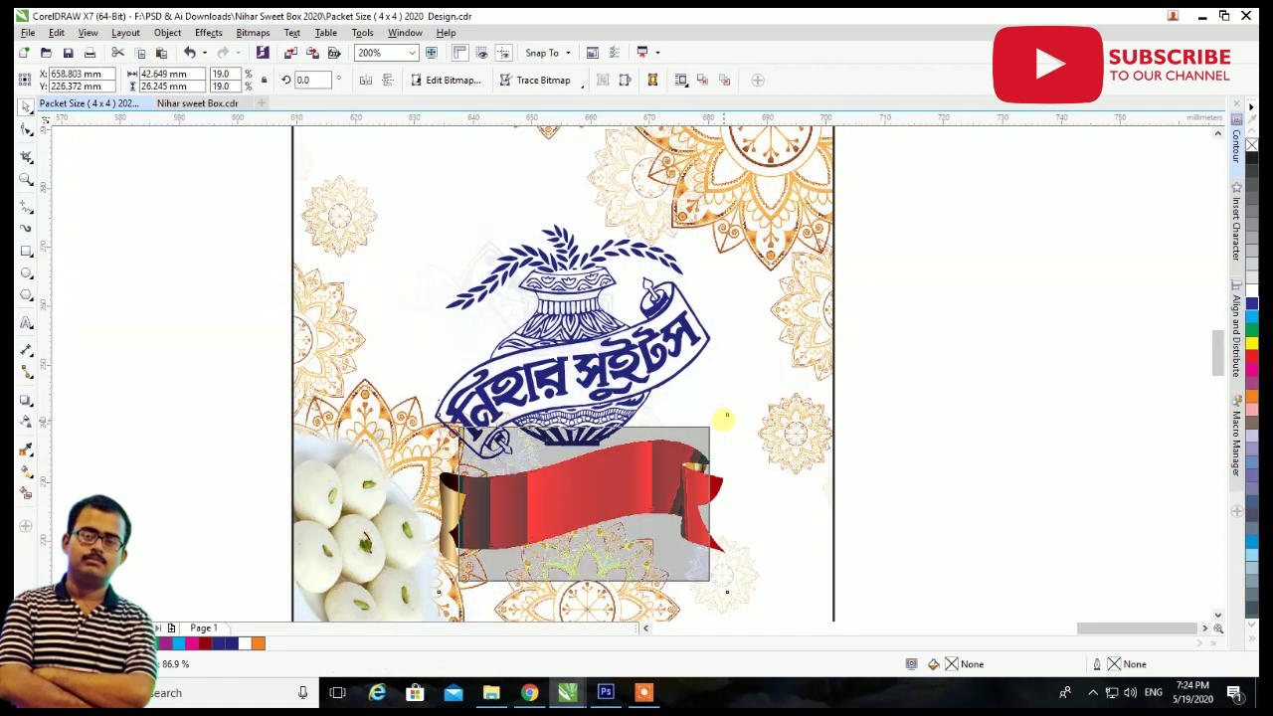
scroll(707, 432, up, 2)
drag(696, 467, 651, 485)
scroll(654, 487, down, 1)
click(1051, 424)
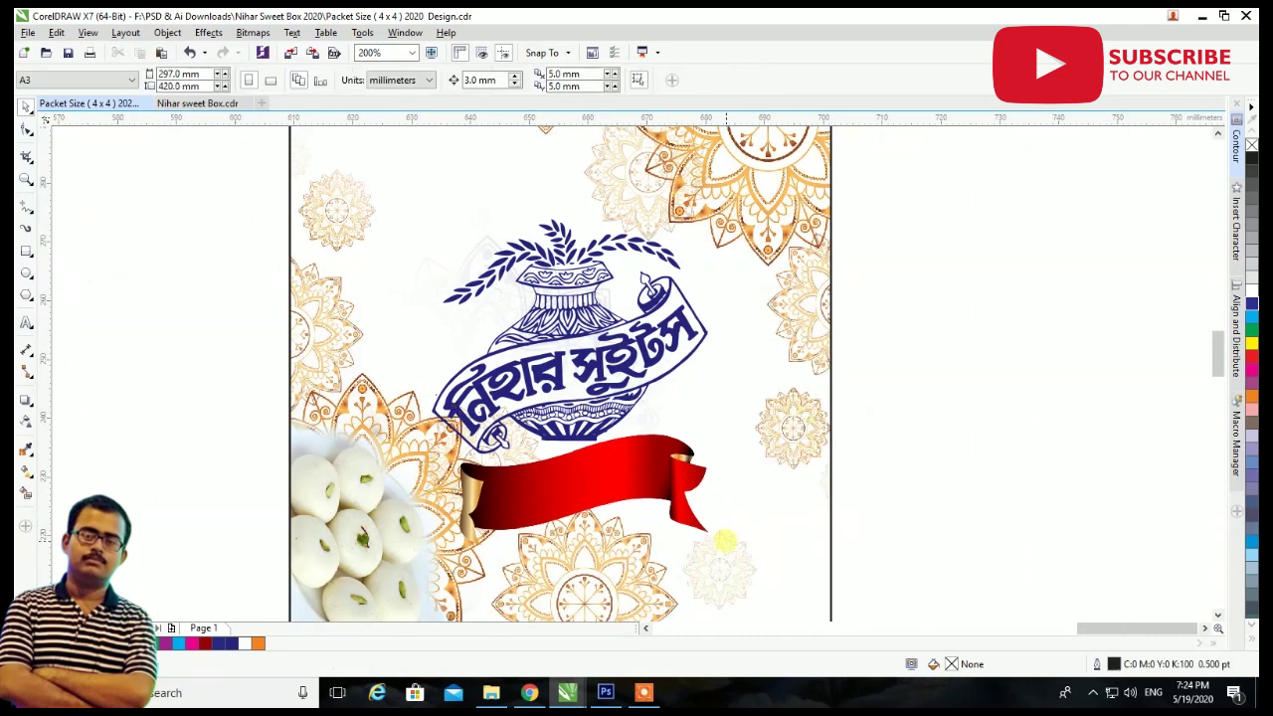
Type '4.5 x 4.5' beside the page and set it in Arial Black.
scroll(725, 540, up, 1)
click(27, 320)
click(1046, 331)
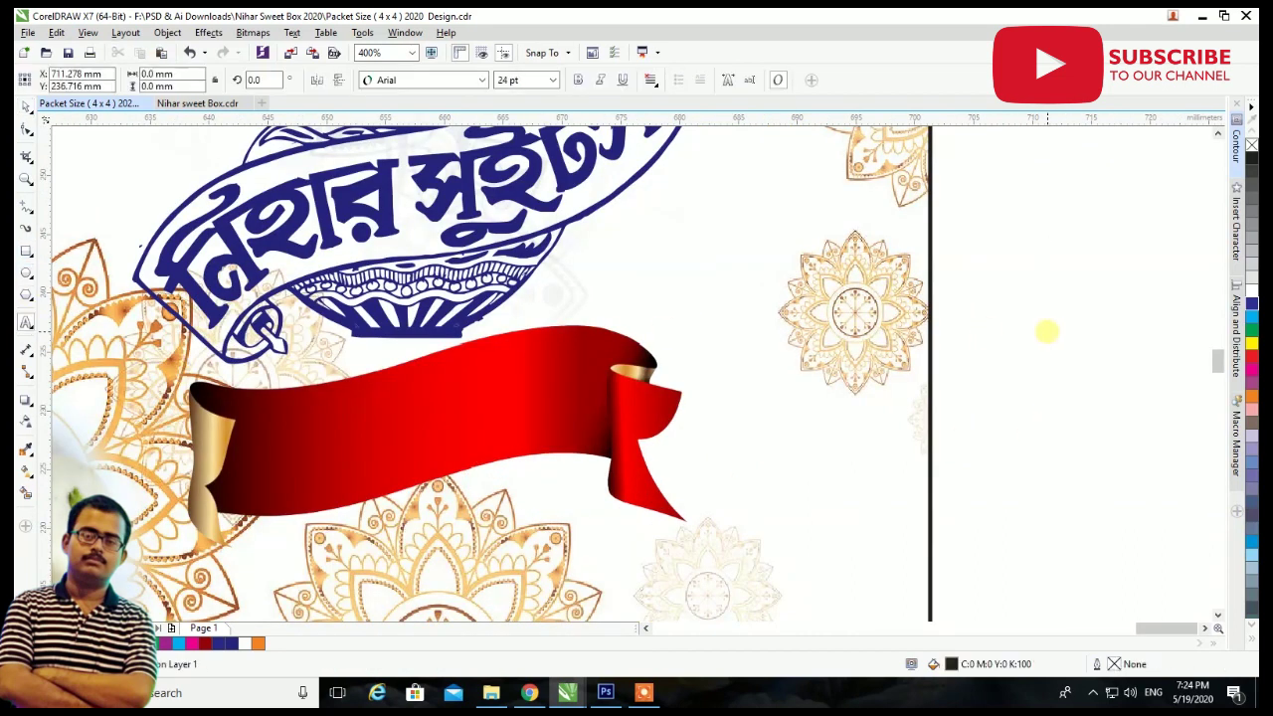
text(4.5 x)
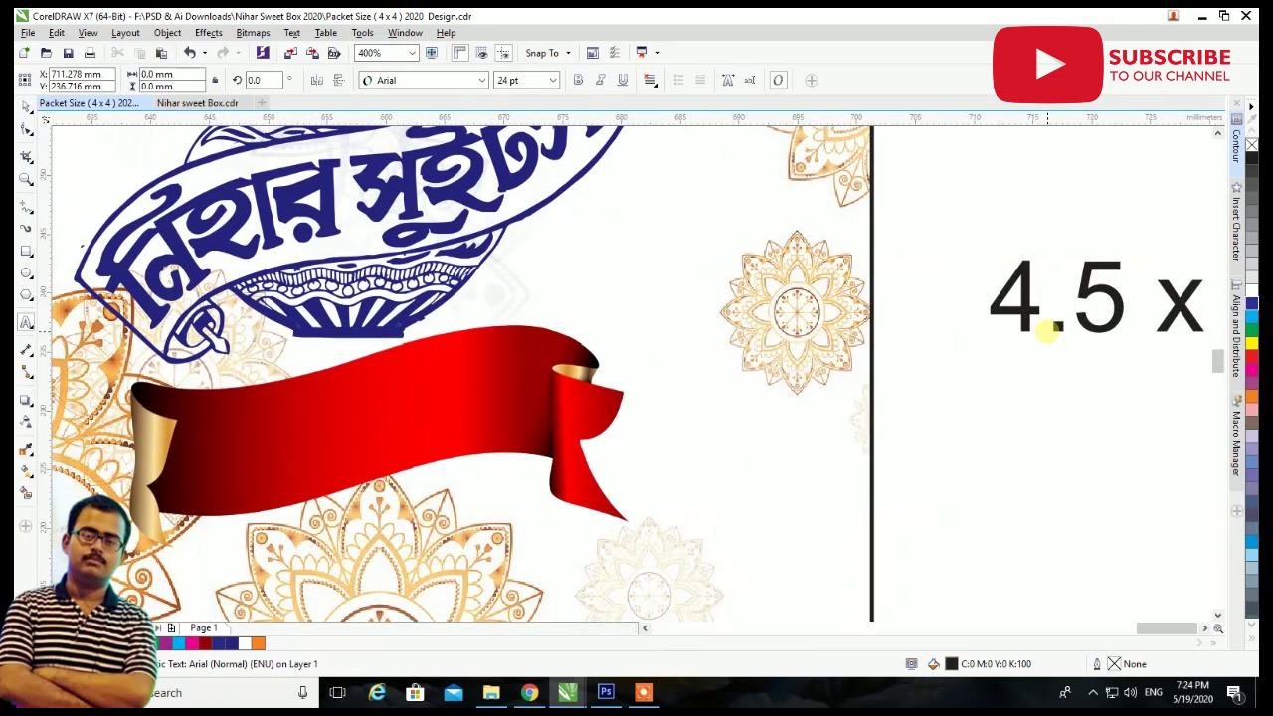
text( 4.5)
click(28, 109)
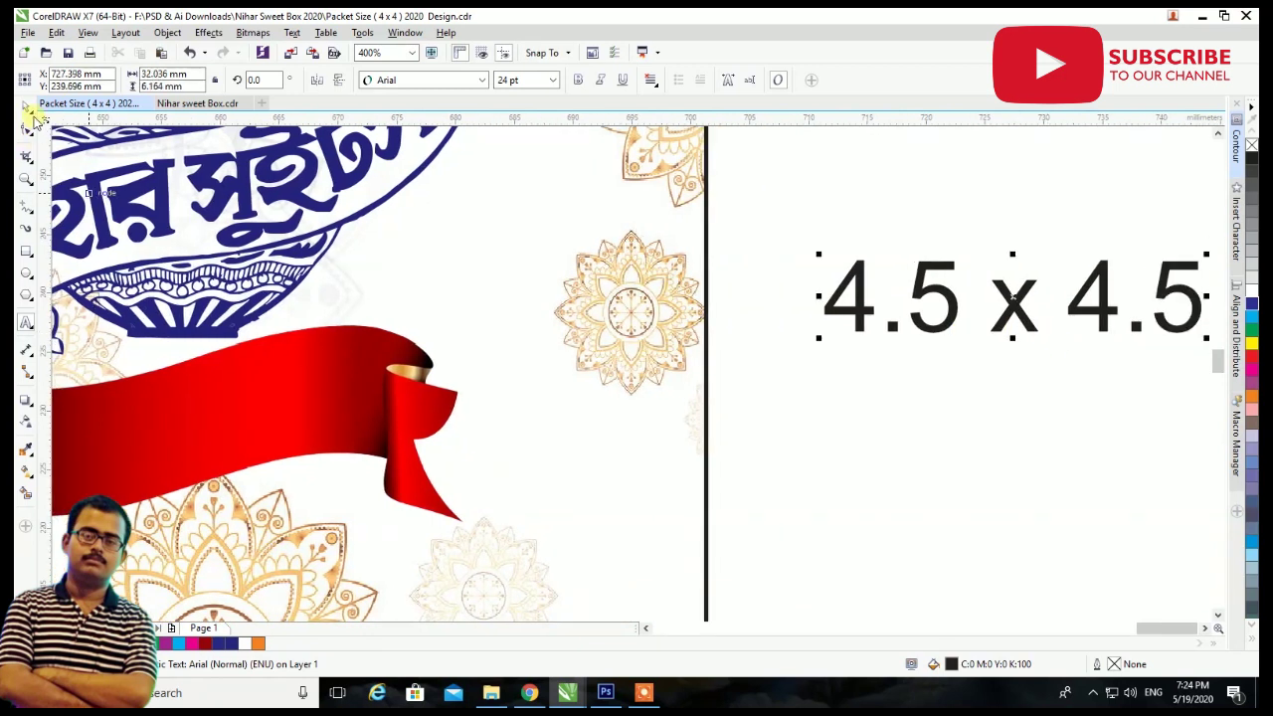
click(480, 81)
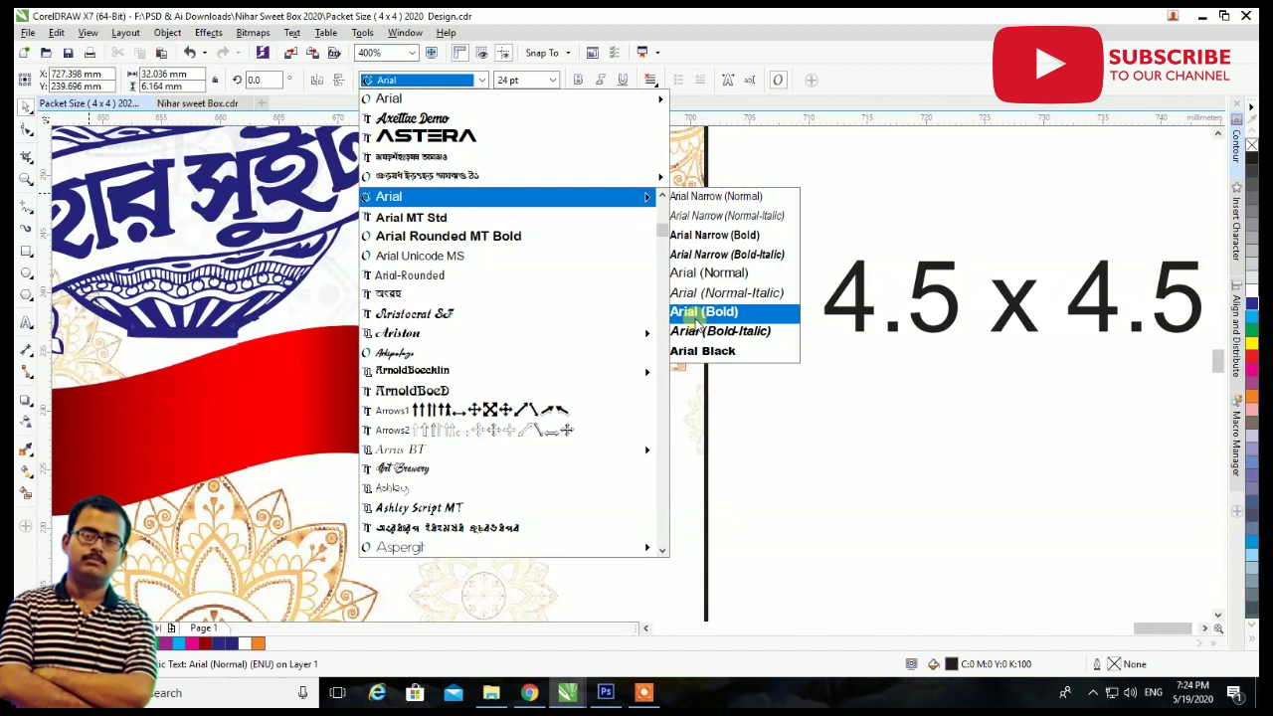
click(702, 350)
Make the text white, about 17 pt, and move it onto the red ribbon.
scroll(846, 333, down, 1)
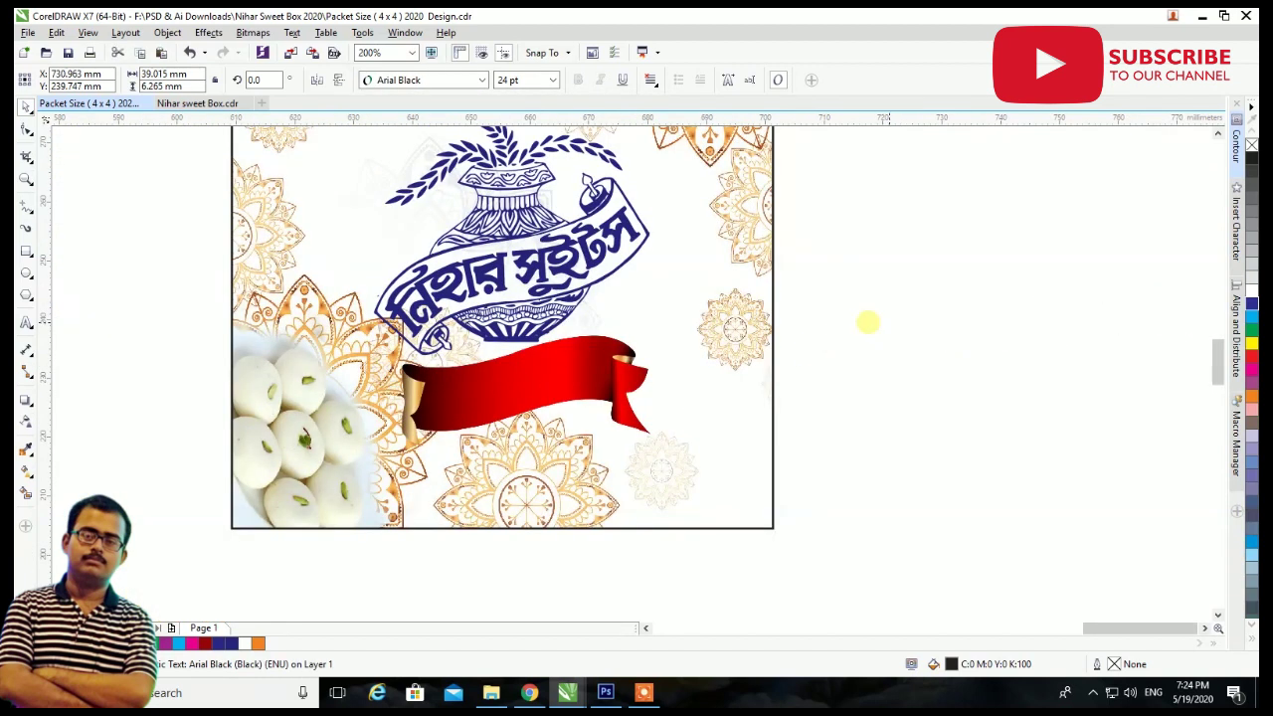
scroll(564, 381, up, 2)
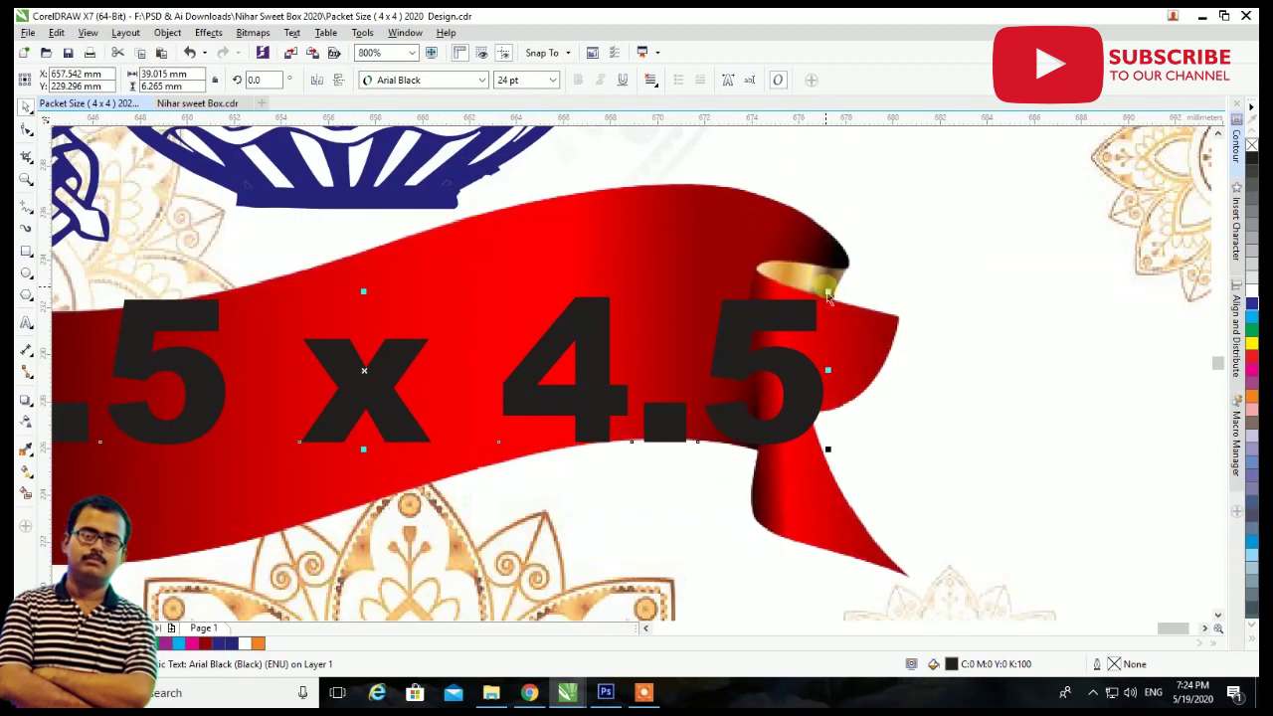
drag(834, 301, 757, 301)
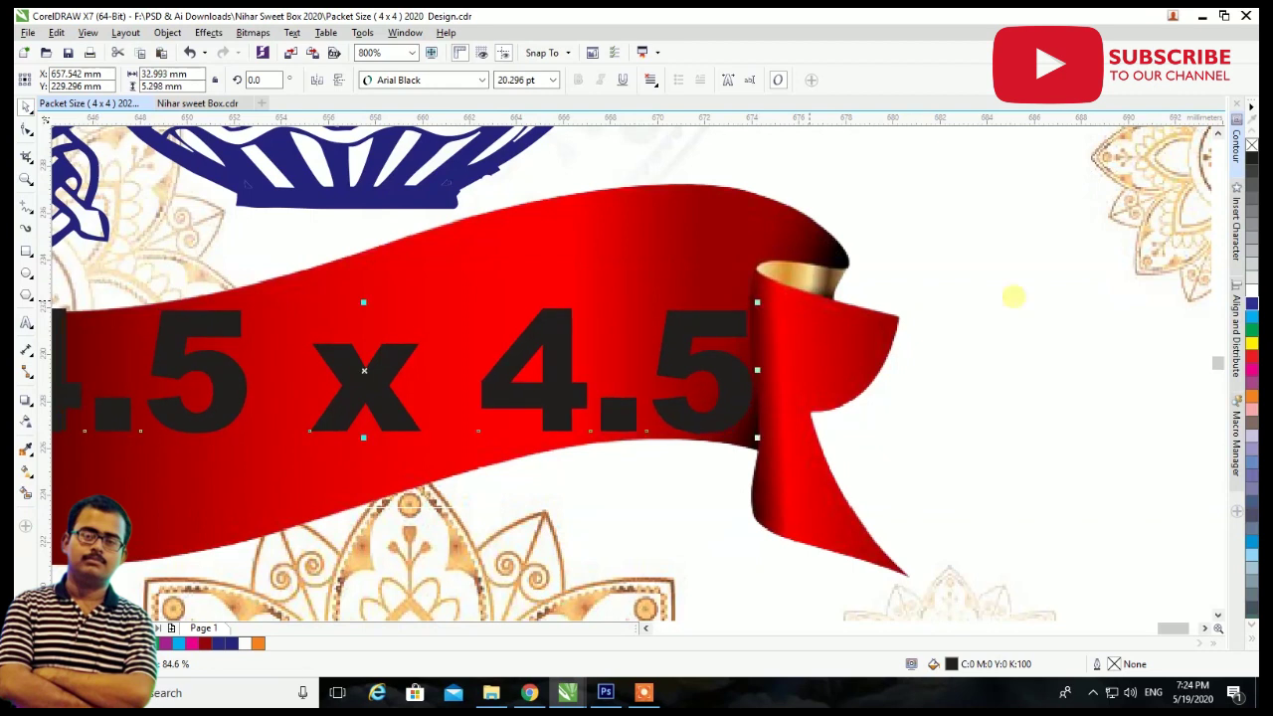
click(1251, 301)
scroll(549, 358, down, 1)
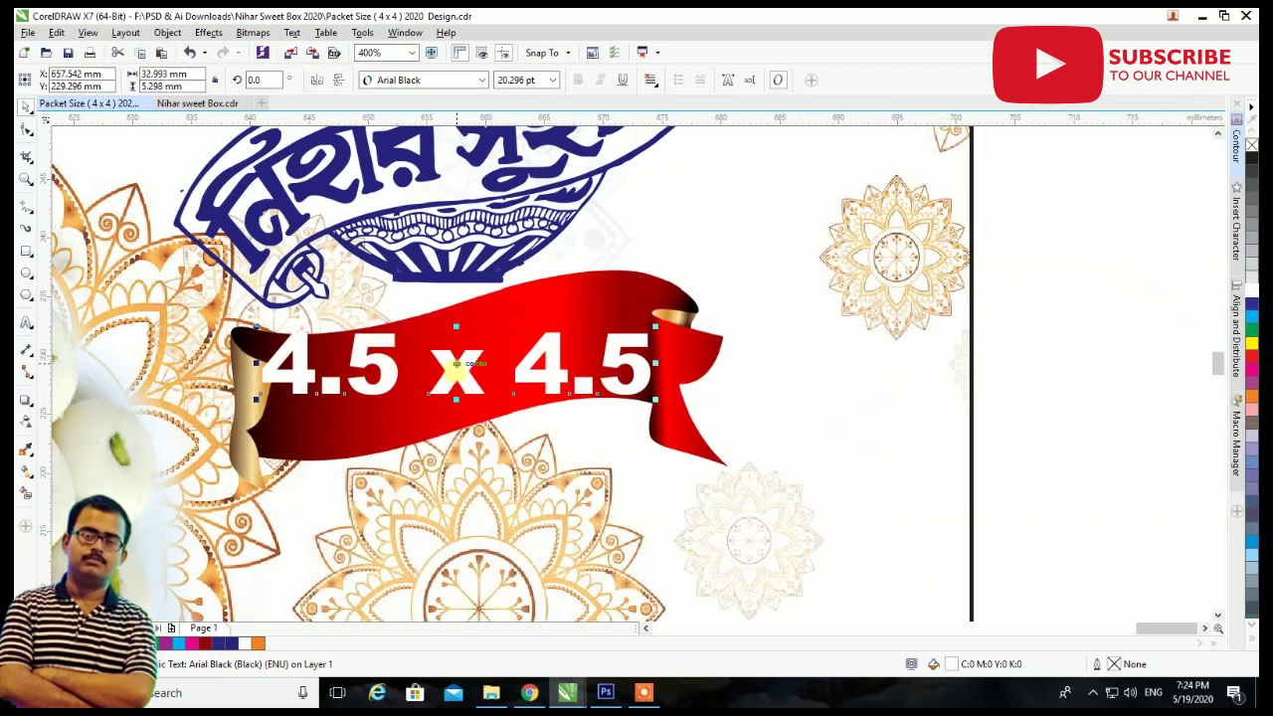
drag(456, 364, 479, 380)
drag(685, 358, 664, 355)
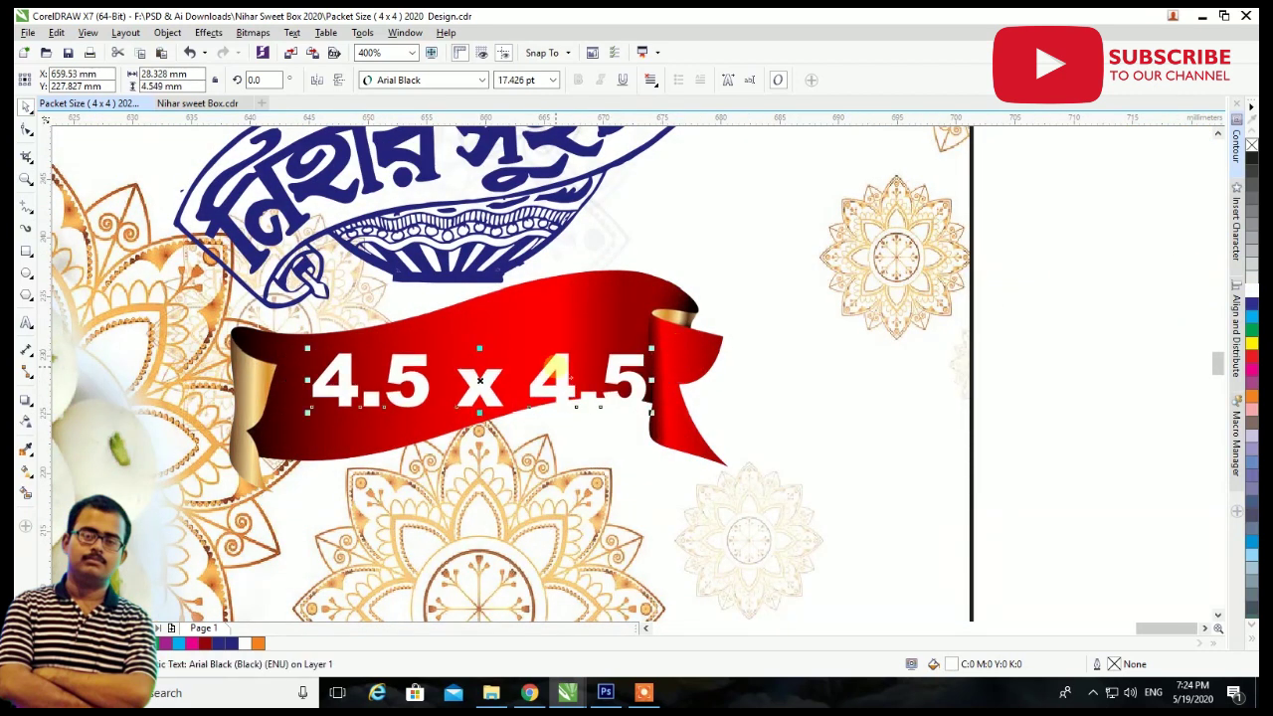
scroll(505, 371, up, 1)
Tilt the text about 12° to match the ribbon and nudge it into place.
click(350, 396)
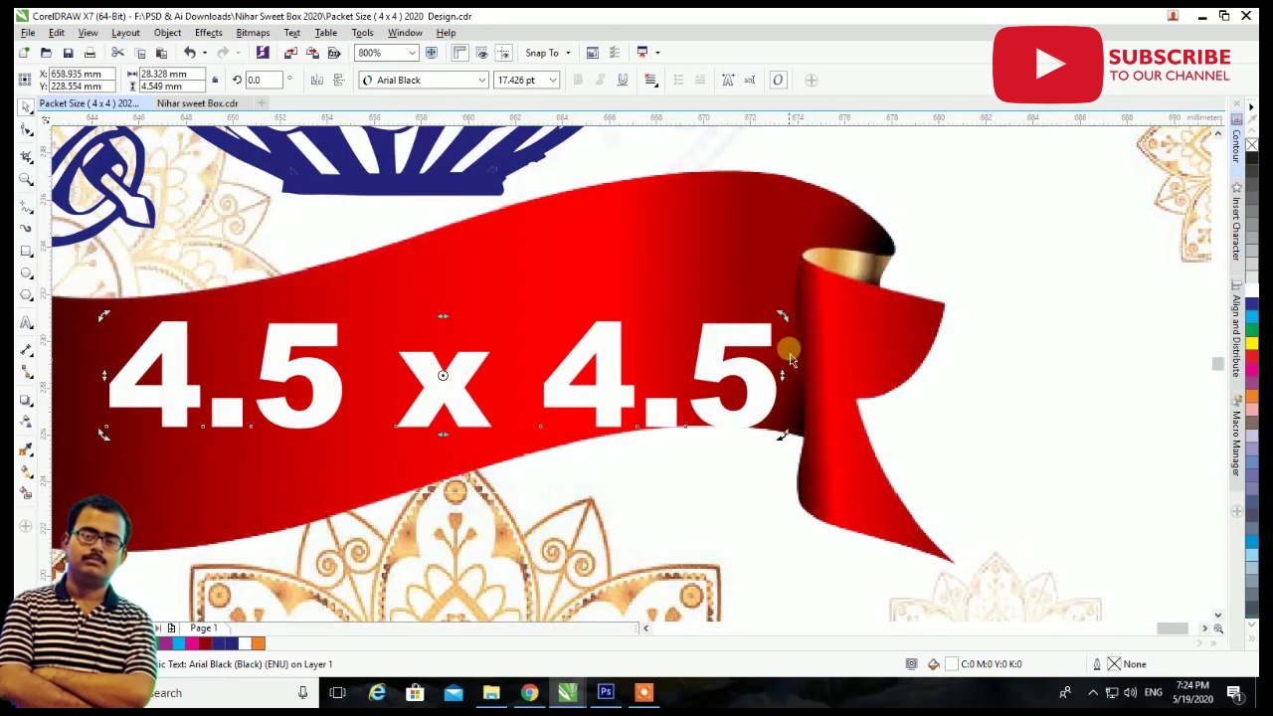
drag(781, 316, 786, 255)
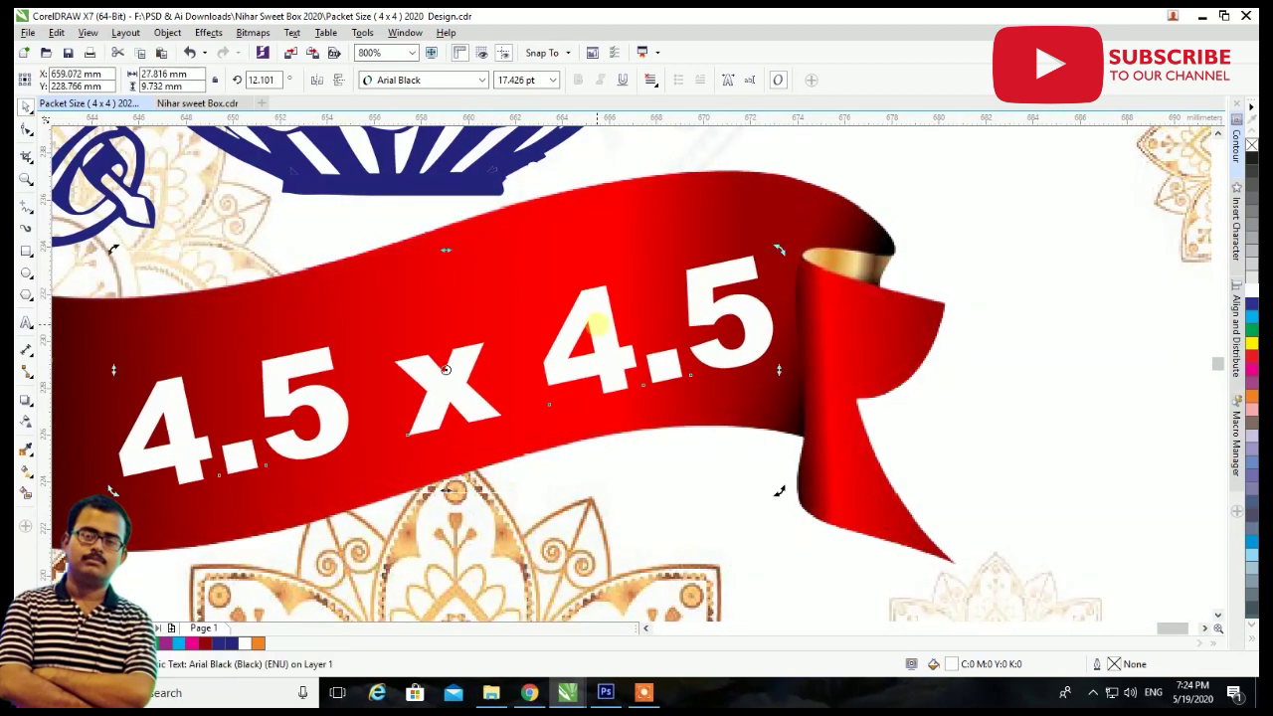
drag(604, 343, 571, 330)
scroll(606, 328, down, 3)
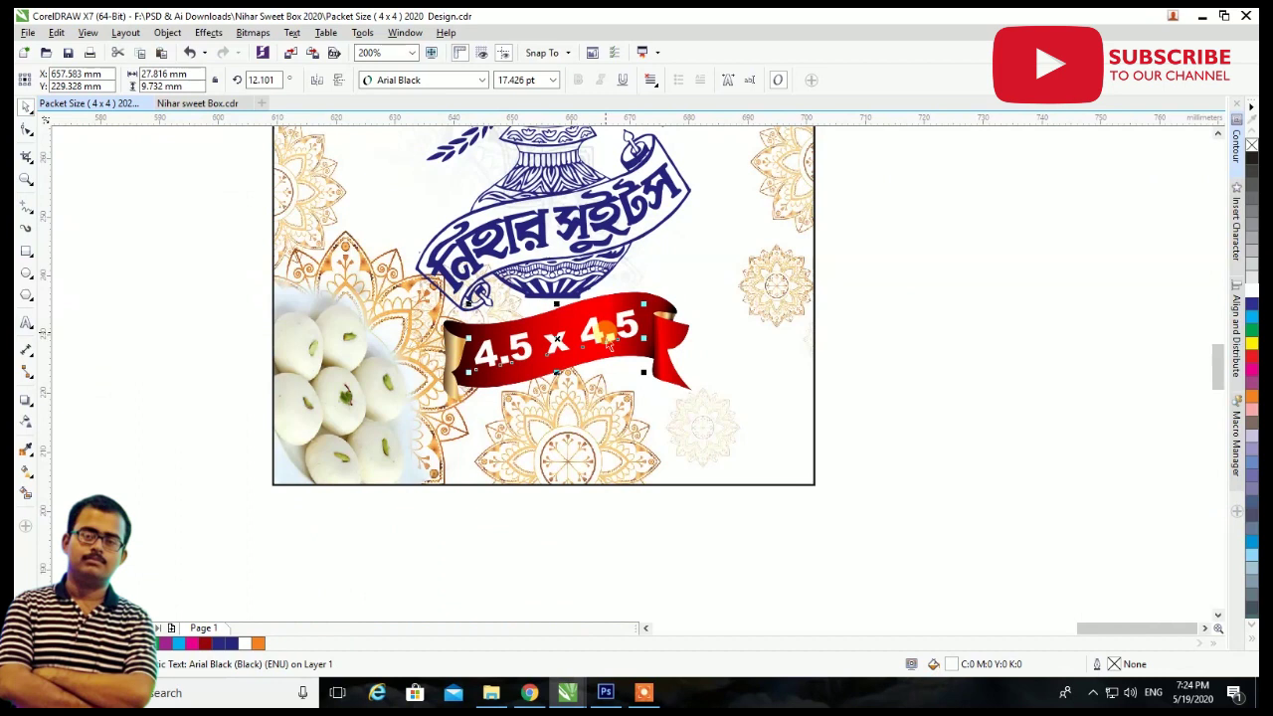
scroll(629, 328, up, 2)
scroll(652, 347, up, 1)
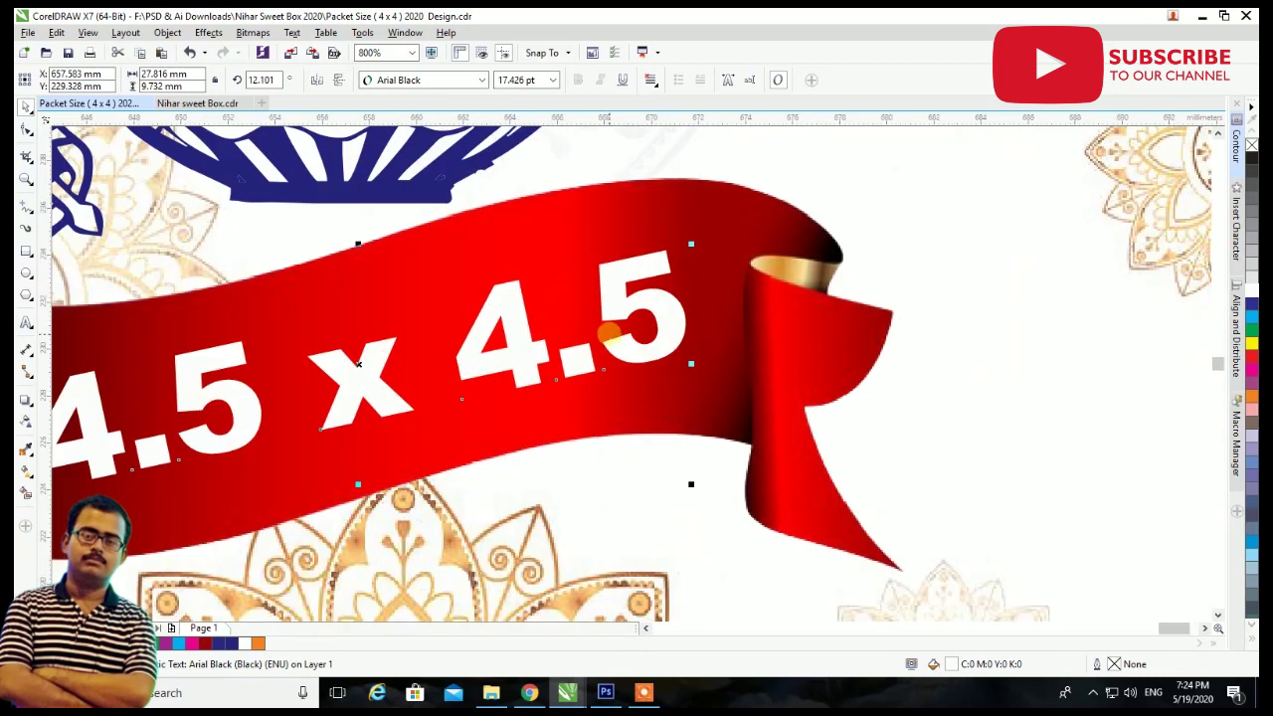
click(1236, 146)
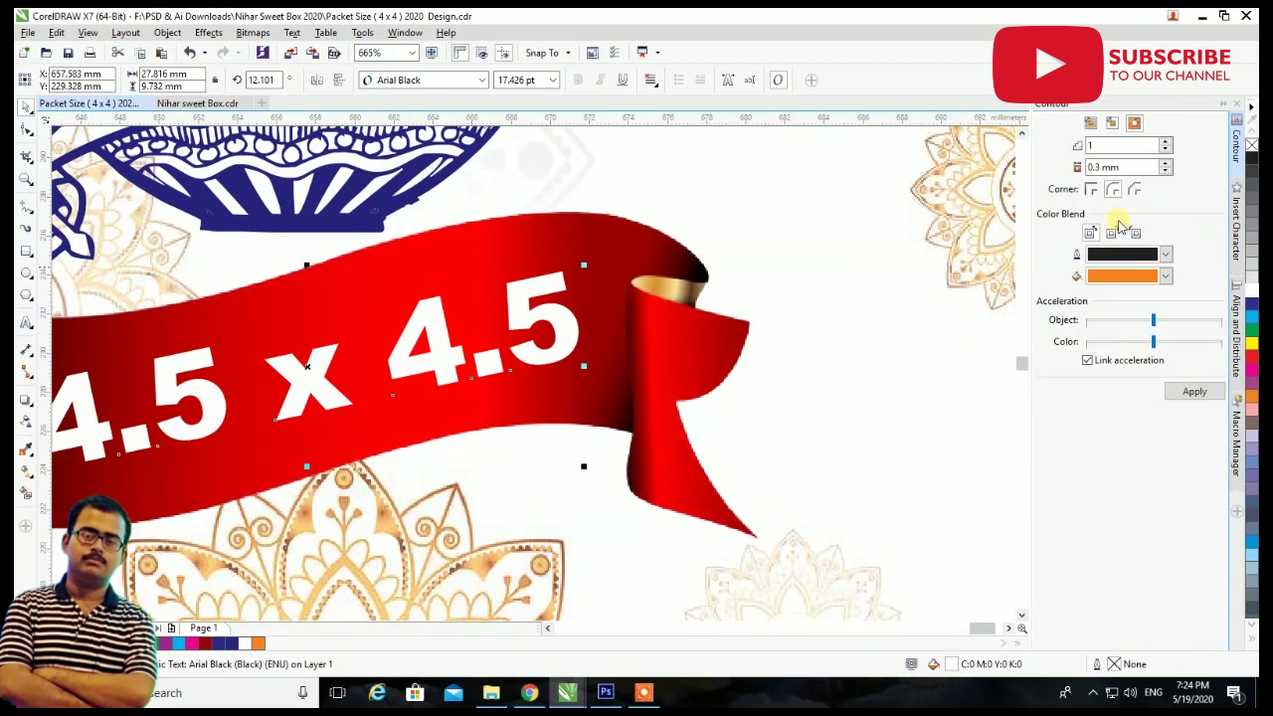
Apply a rounded-corner dark blue outside contour to the 4.5 x 4.5 text.
click(1135, 191)
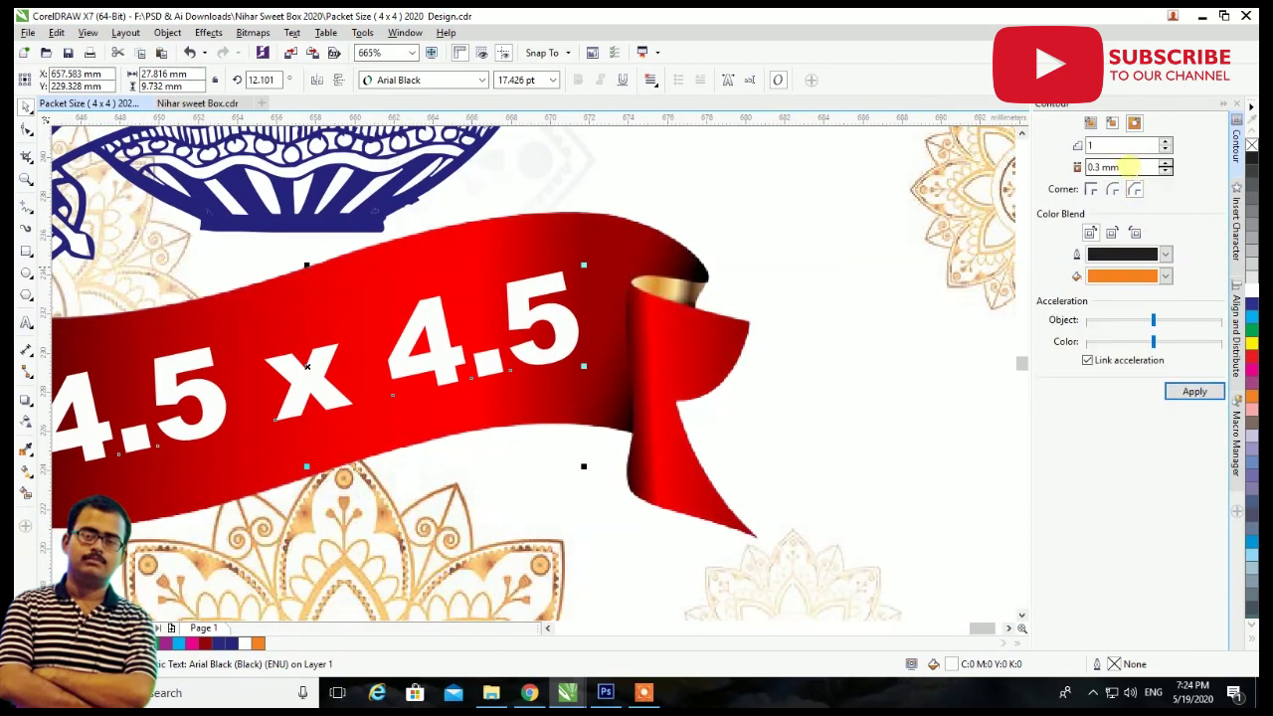
click(1194, 391)
click(722, 81)
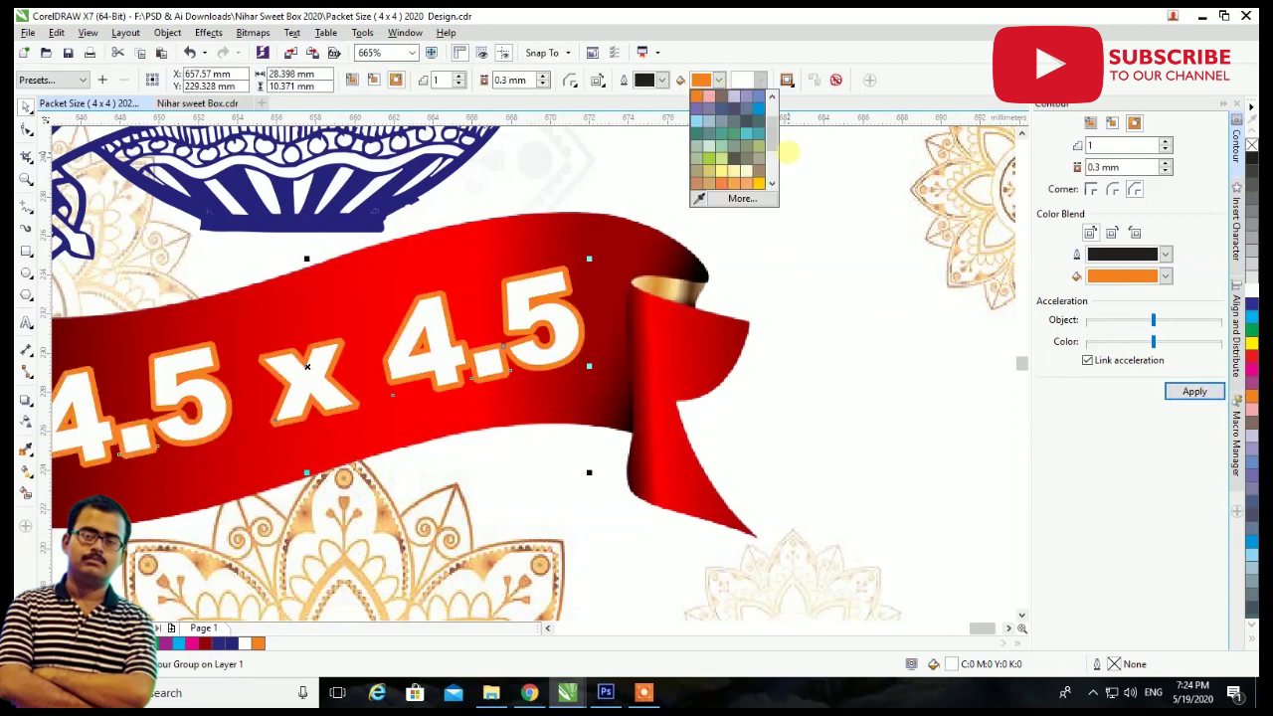
scroll(774, 127, up, 3)
click(755, 113)
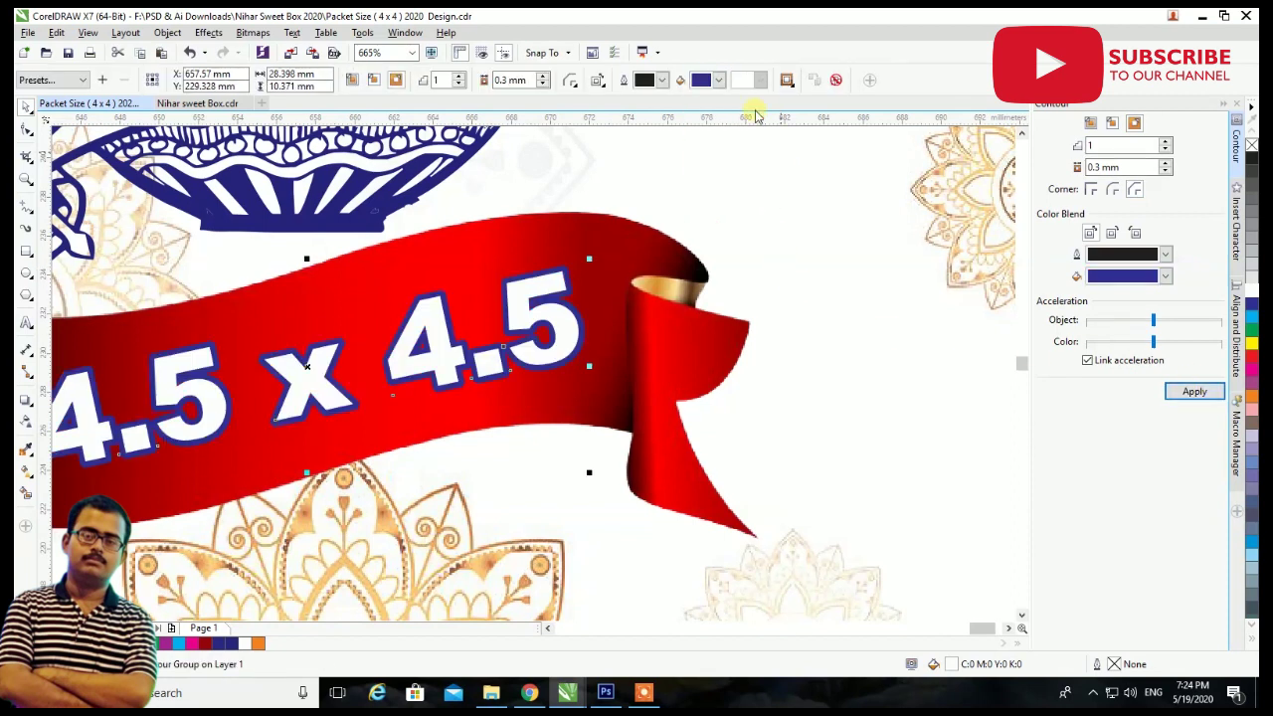
scroll(723, 320, down, 5)
click(889, 307)
Shrink the ribbon and text group slightly.
click(597, 364)
scroll(691, 303, up, 3)
scroll(693, 304, up, 2)
drag(879, 196, 822, 229)
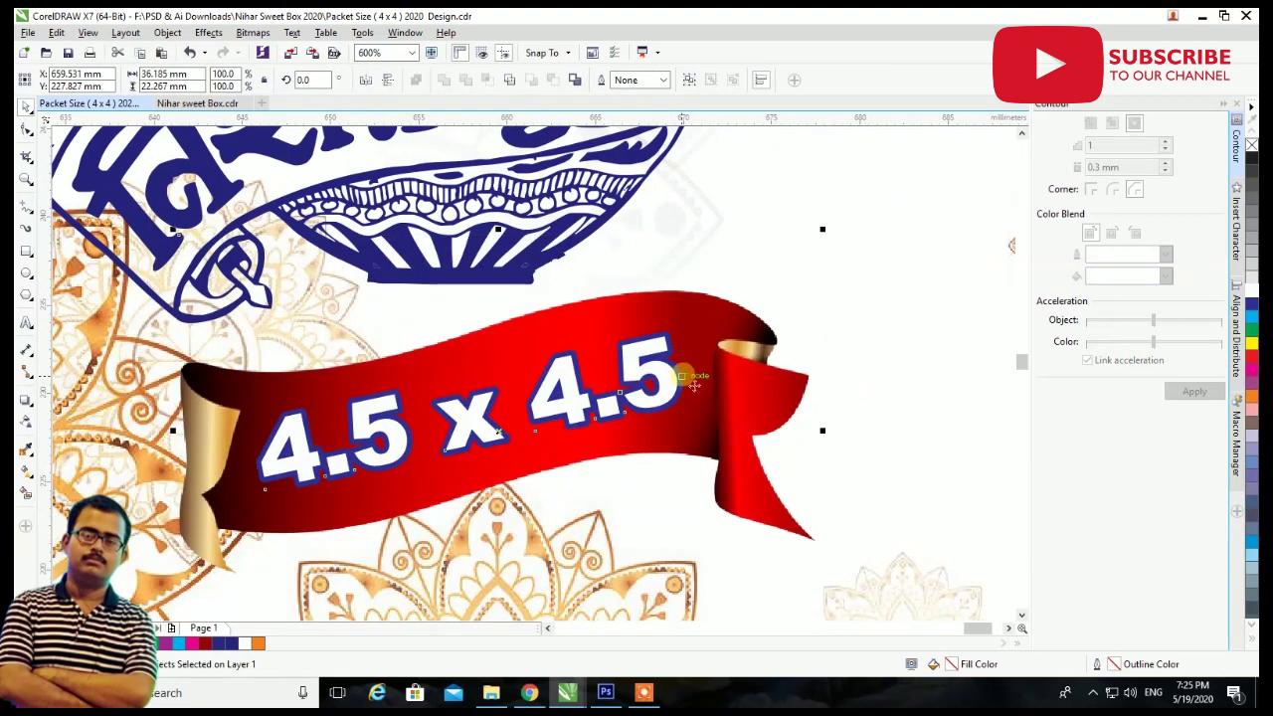
scroll(693, 381, down, 2)
scroll(693, 381, down, 2)
scroll(756, 358, down, 2)
click(759, 349)
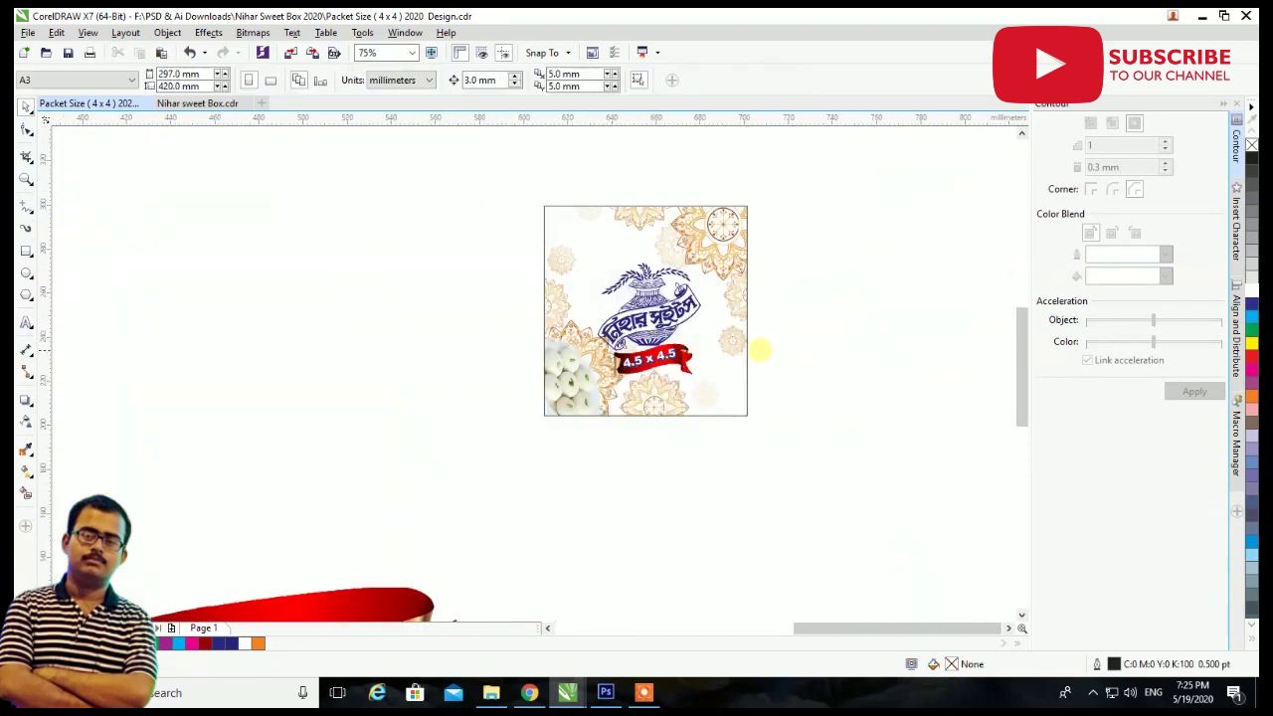
scroll(752, 372, up, 1)
scroll(696, 355, up, 1)
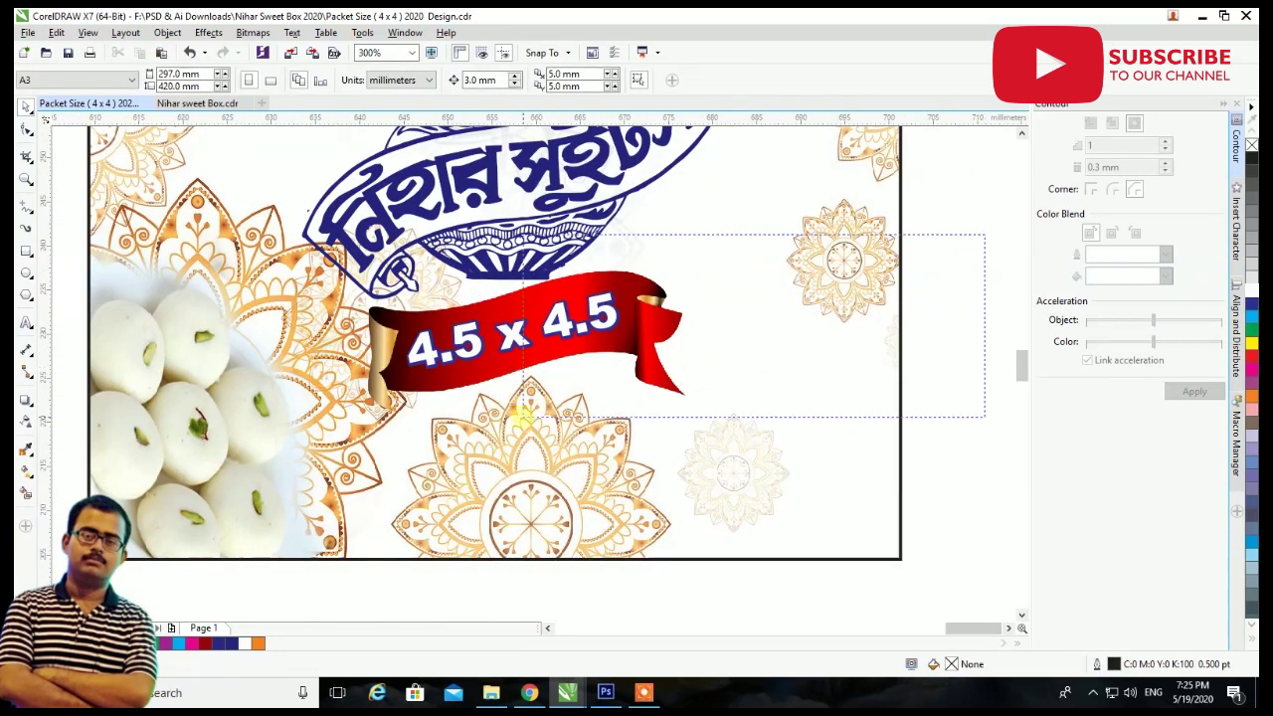
Reselect the ribbon group, then drag the logo up and to the right.
click(532, 363)
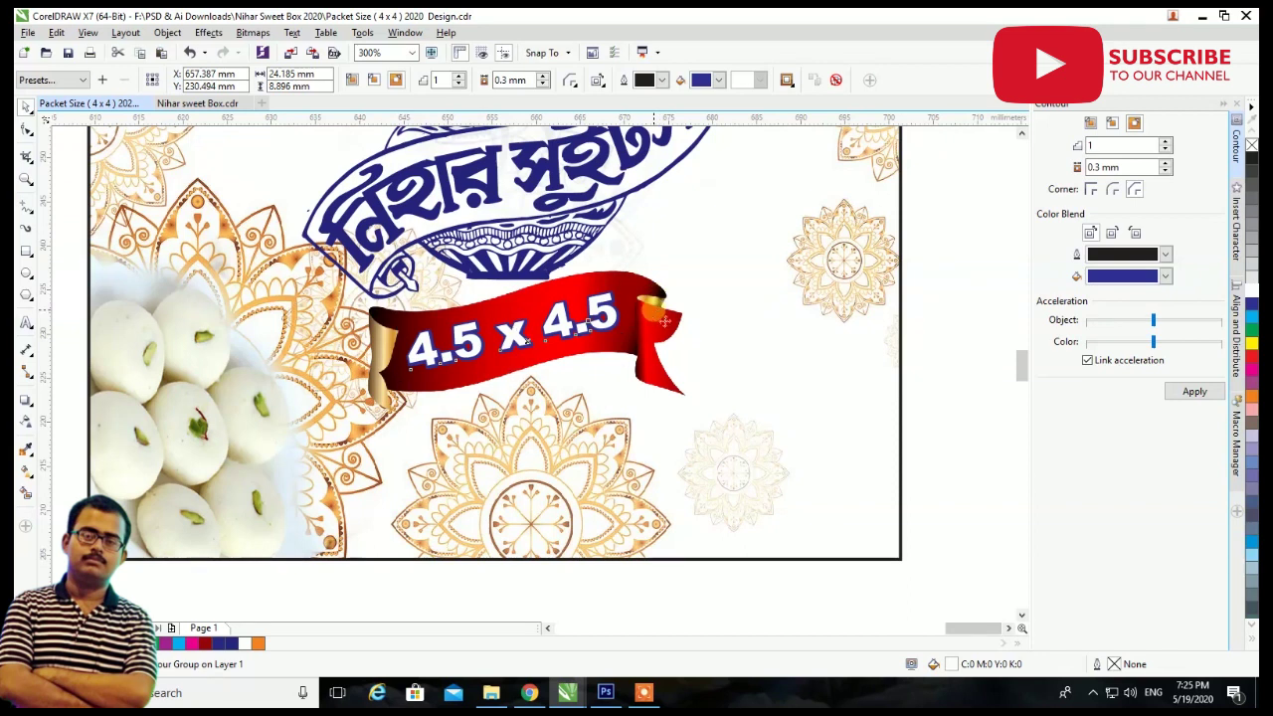
scroll(664, 320, down, 2)
click(708, 339)
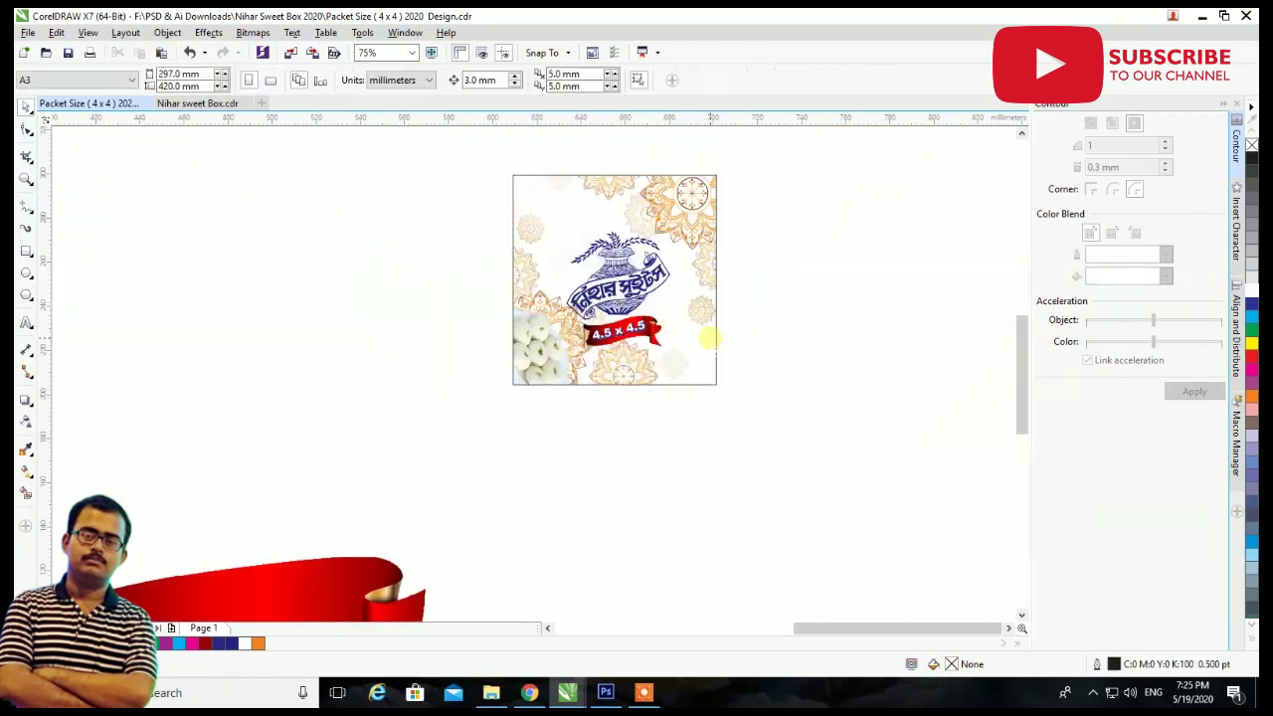
scroll(708, 339, up, 2)
click(542, 378)
mouse_move(541, 378)
mouse_down()
mouse_move(607, 353)
mouse_move(600, 332)
mouse_up()
Set the Sonali Art Press text in the Arial MT Std font.
scroll(609, 434, up, 3)
scroll(608, 434, up, 2)
click(560, 330)
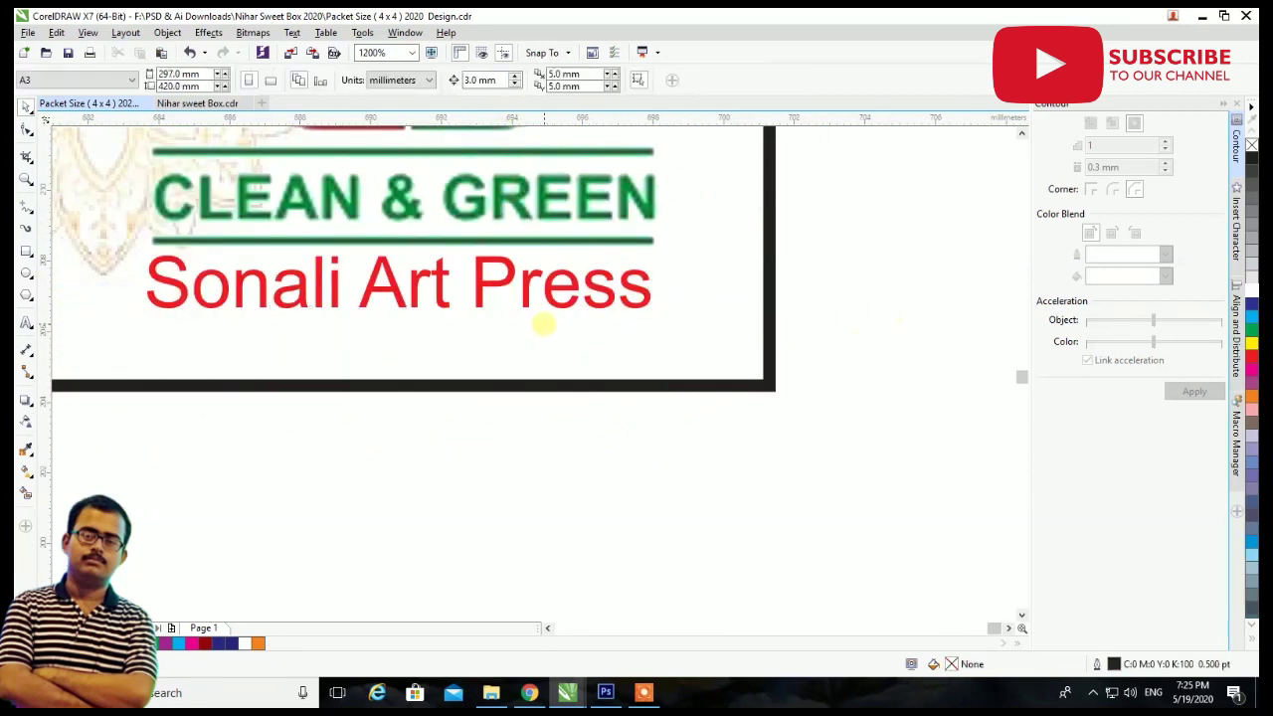
click(455, 283)
click(480, 81)
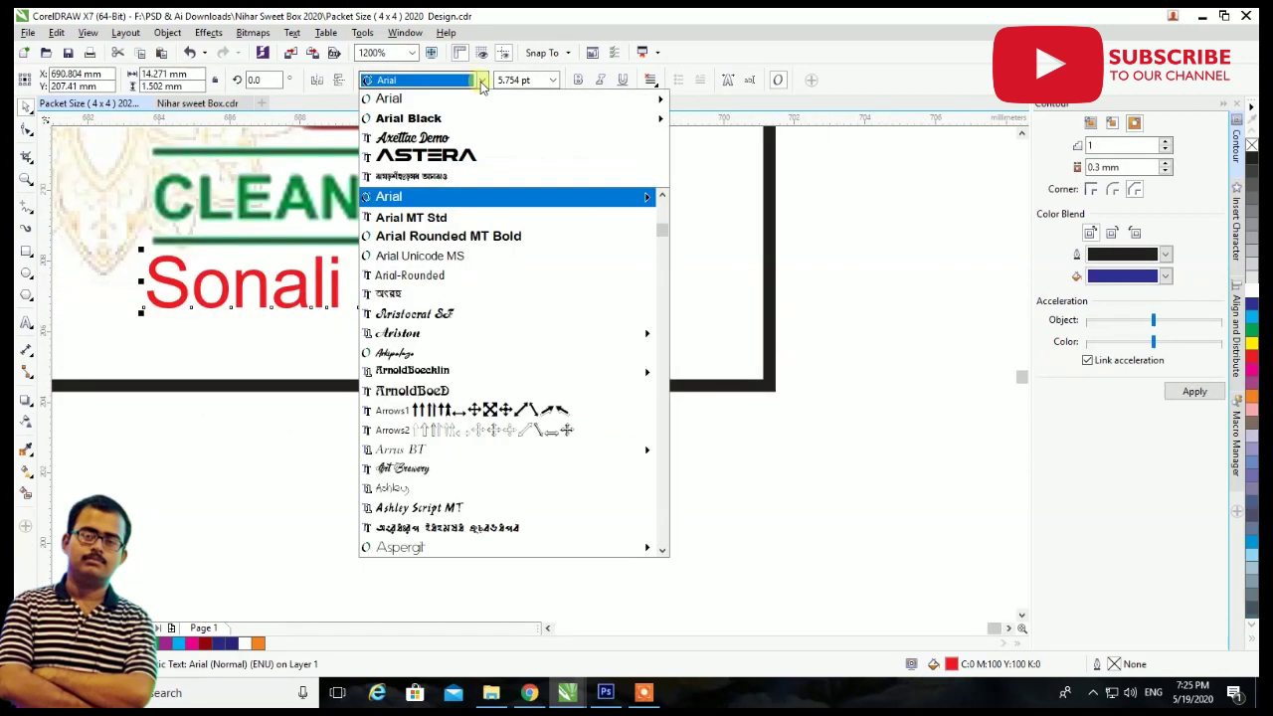
click(435, 216)
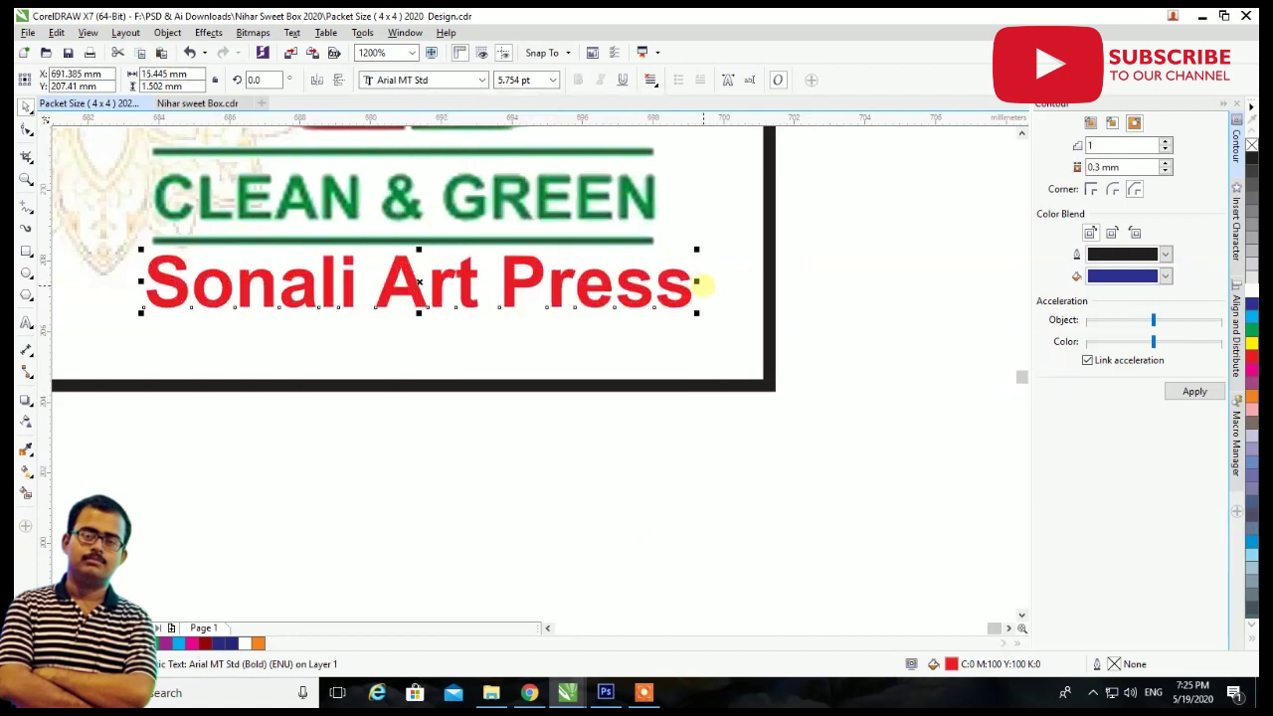
Narrow and heighten the Sonali Art Press text to sit under CLEAN & GREEN.
drag(697, 283, 655, 283)
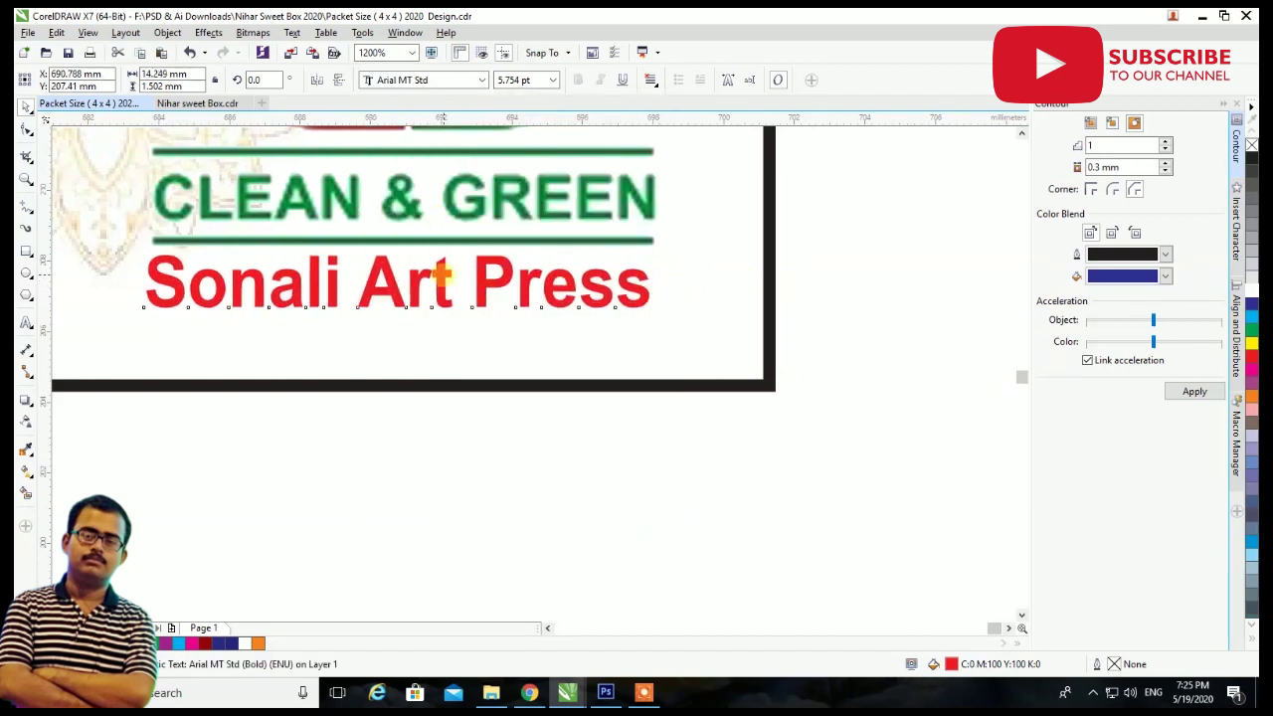
drag(403, 315, 403, 329)
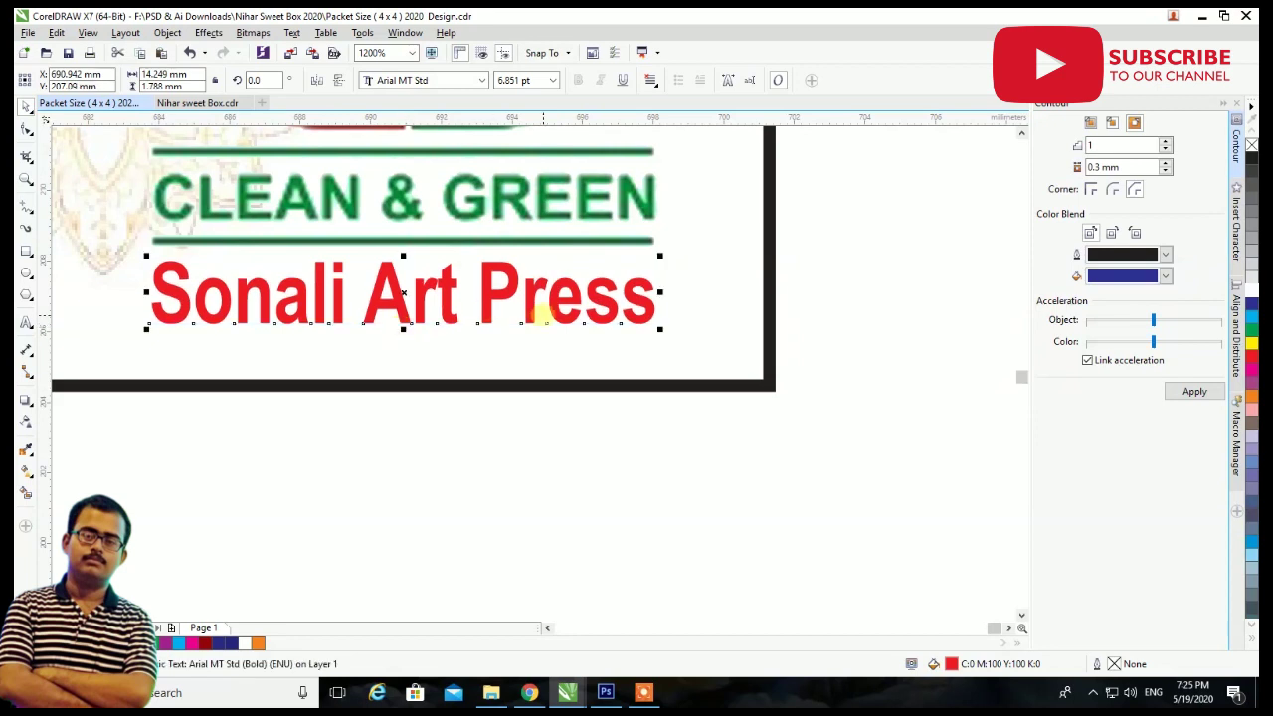
scroll(733, 290, down, 5)
click(733, 289)
scroll(726, 295, down, 3)
scroll(716, 264, up, 4)
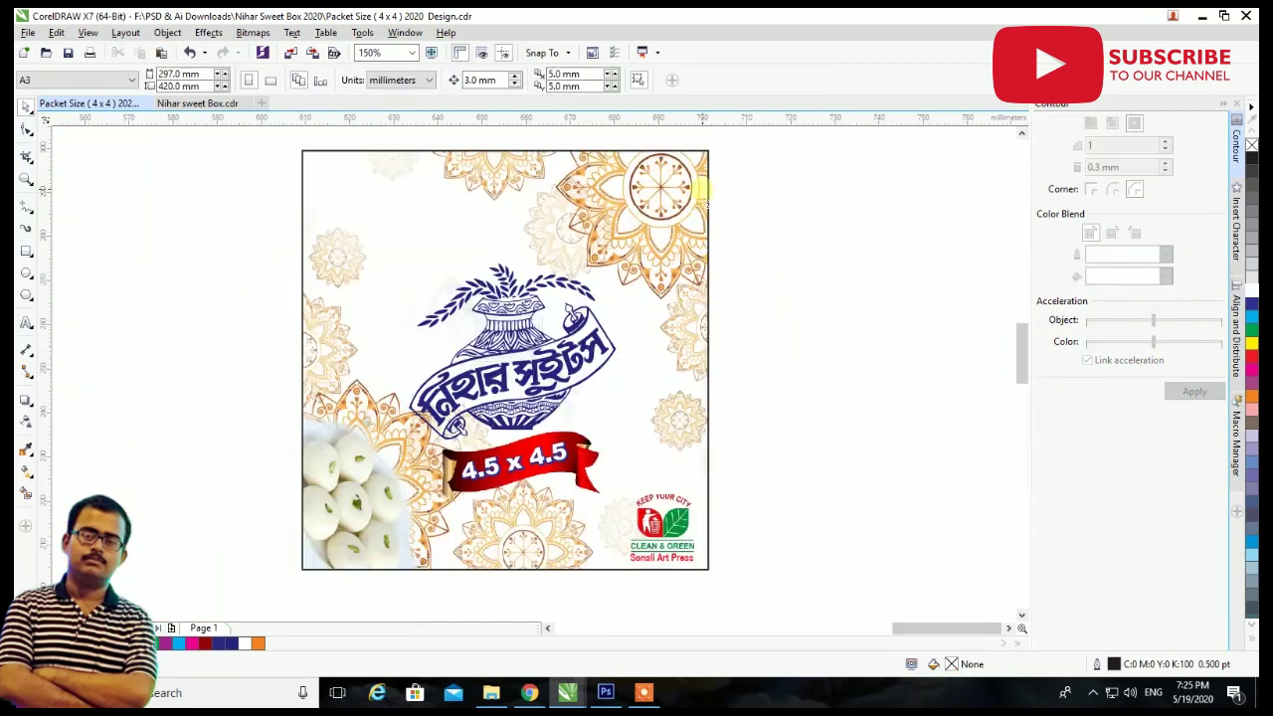
scroll(830, 360, down, 1)
scroll(798, 397, up, 1)
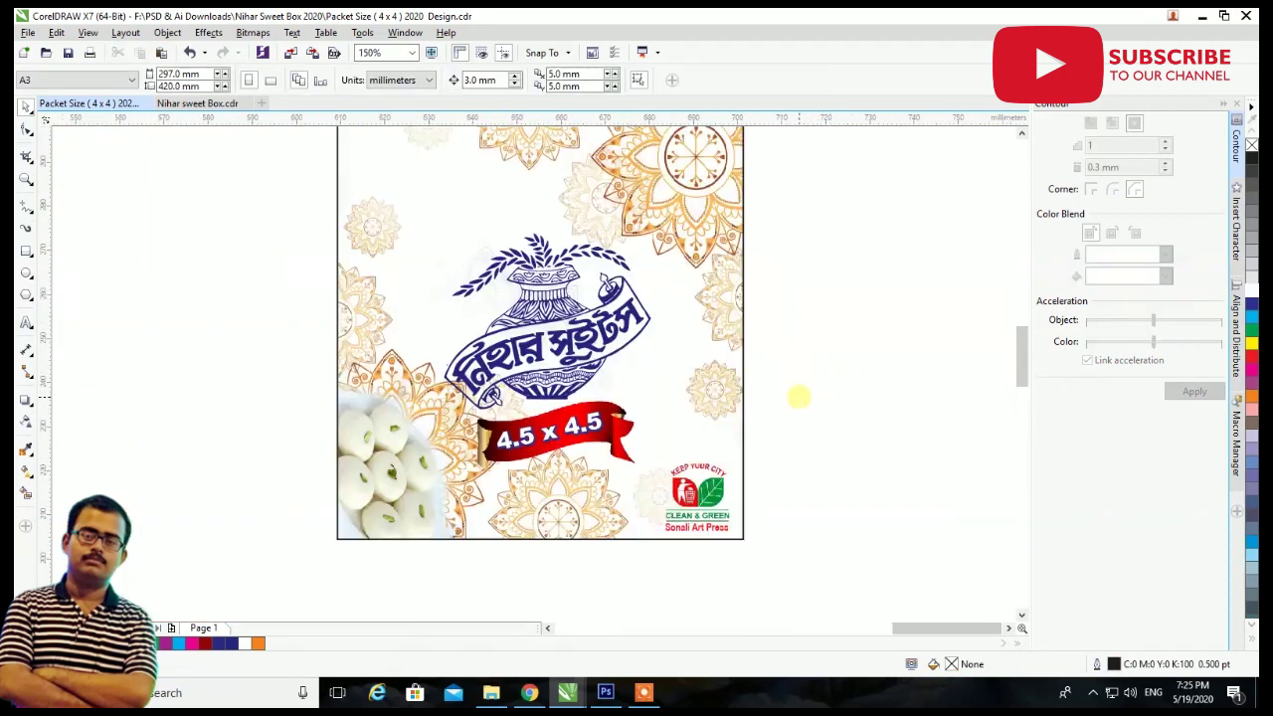
scroll(798, 396, down, 1)
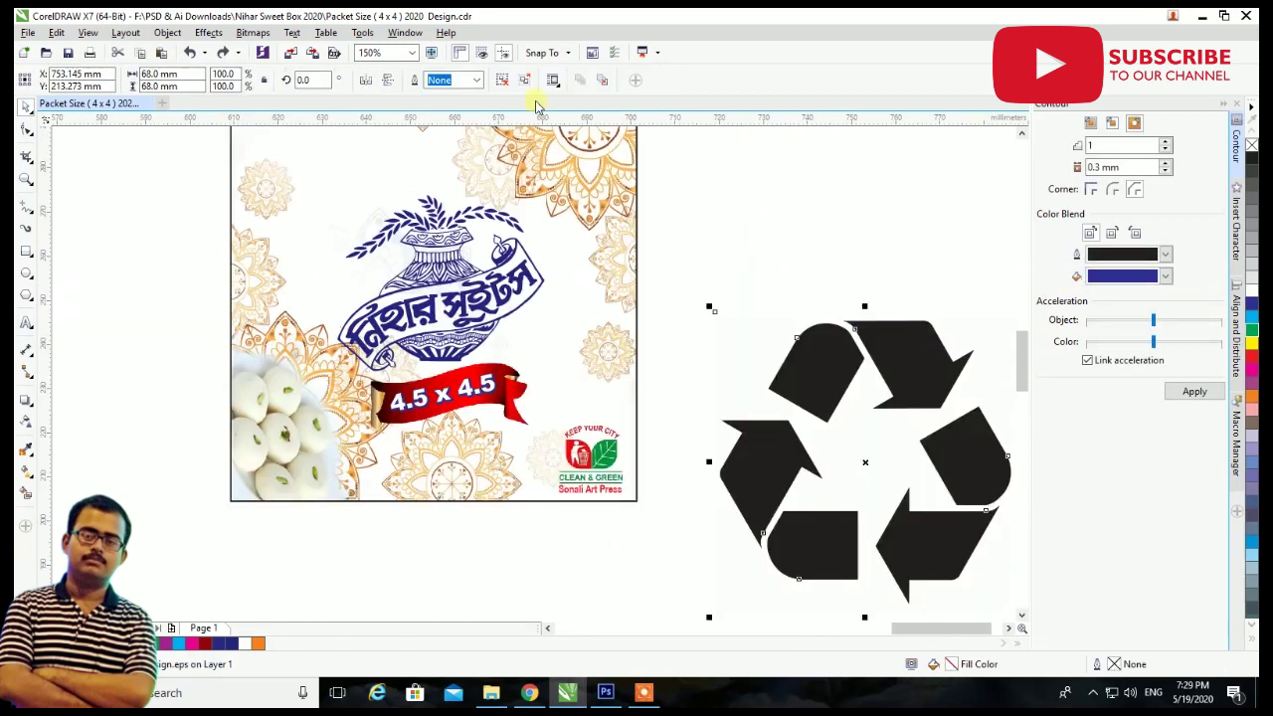
Select the whole recycle symbol and fill it with the green palette swatch.
click(803, 179)
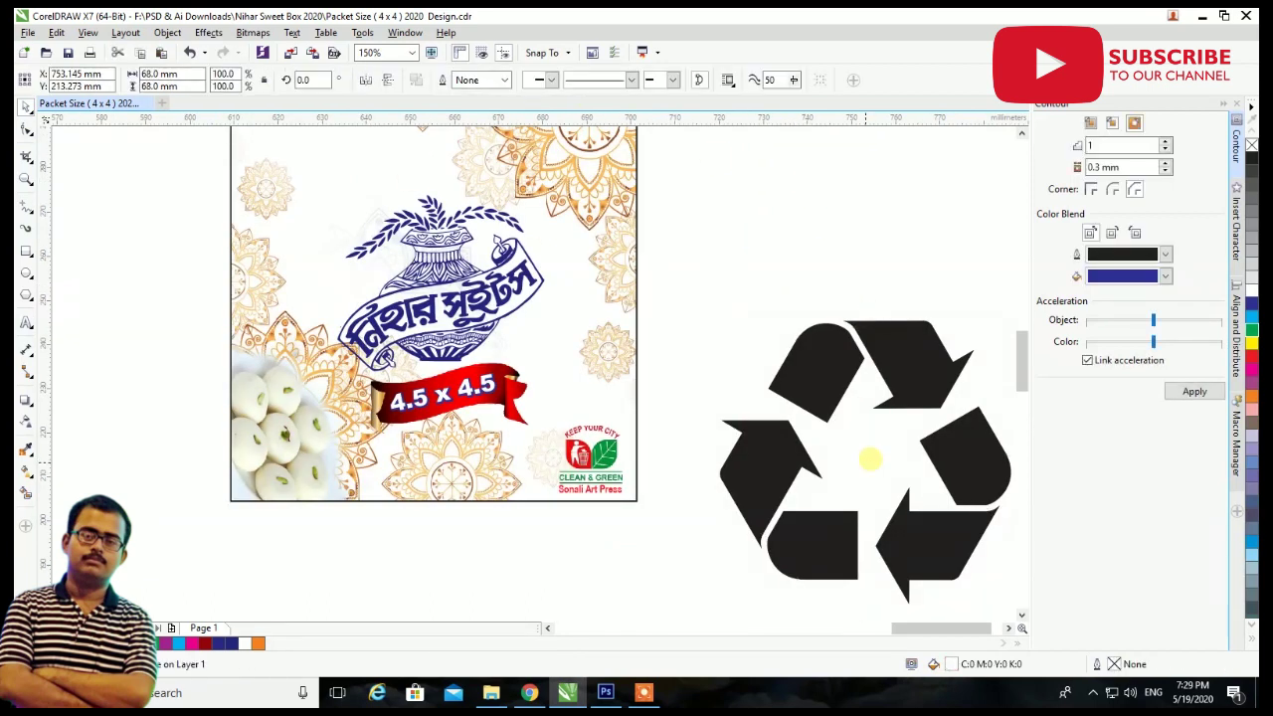
scroll(869, 452, down, 1)
drag(938, 477, 778, 557)
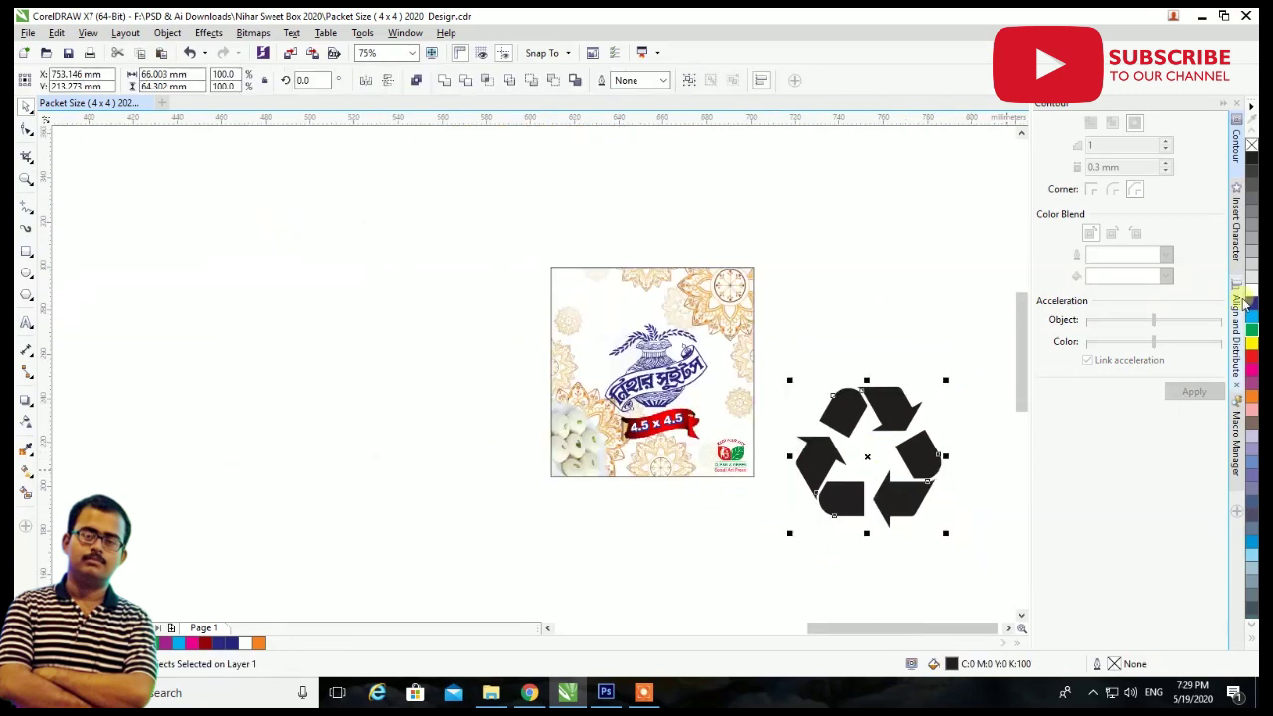
click(1251, 330)
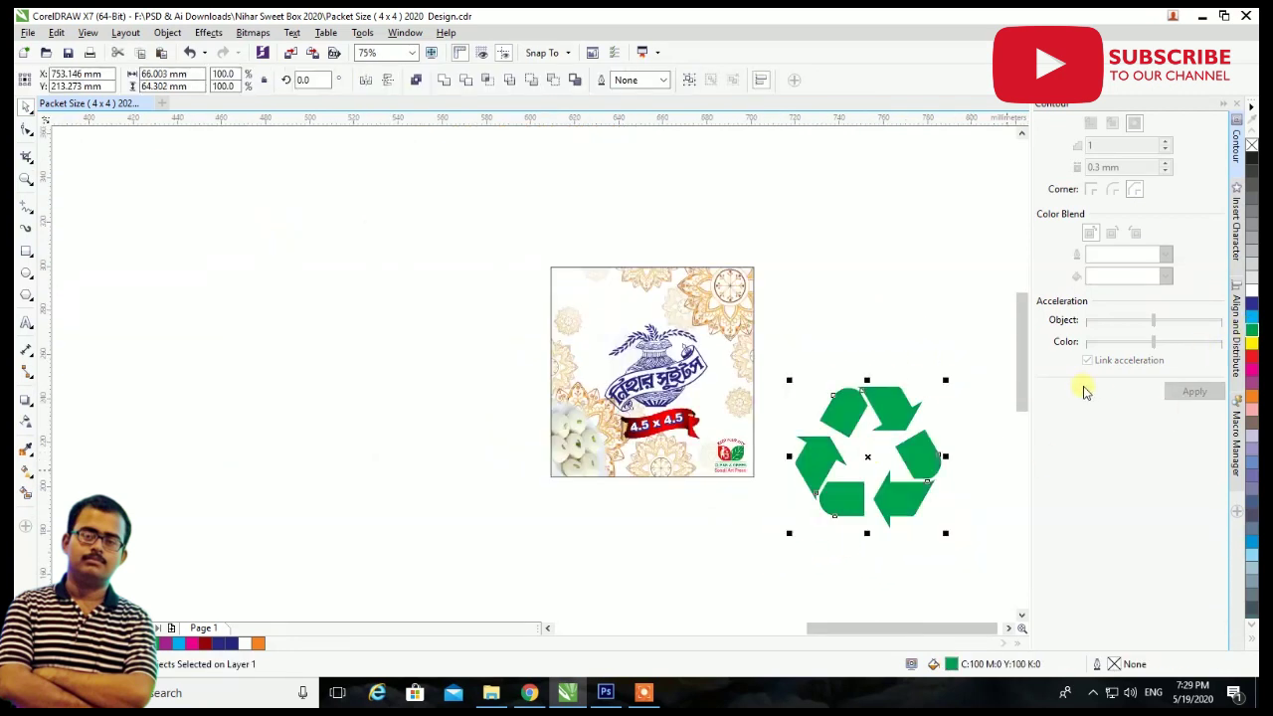
double_click(997, 663)
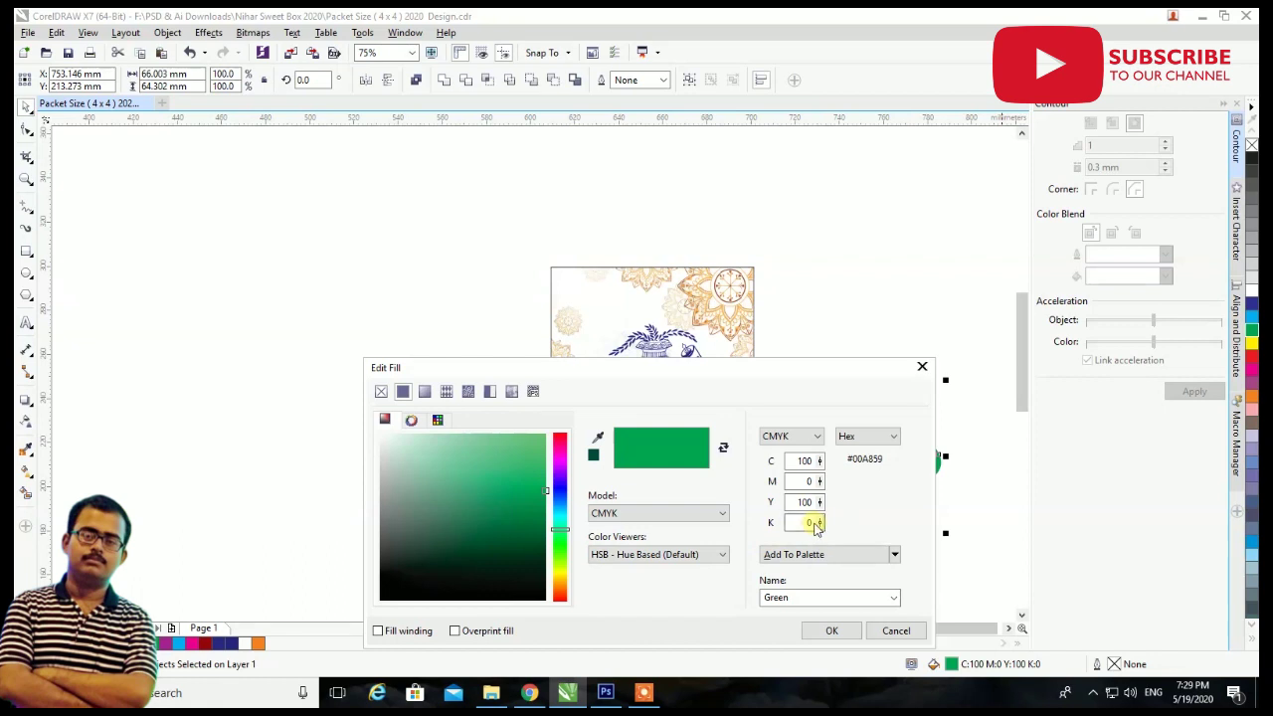
key(Return)
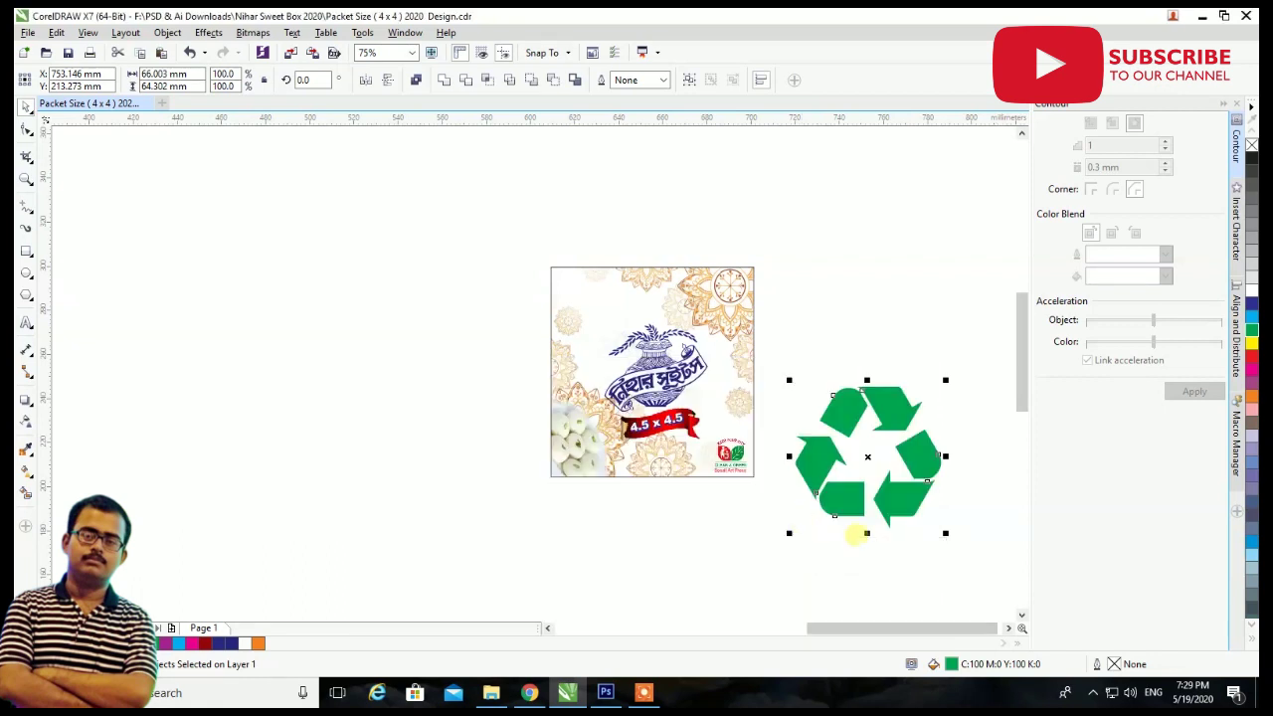
Darken the symbol's green fill to C100 M0 Y100 K35.
double_click(1016, 665)
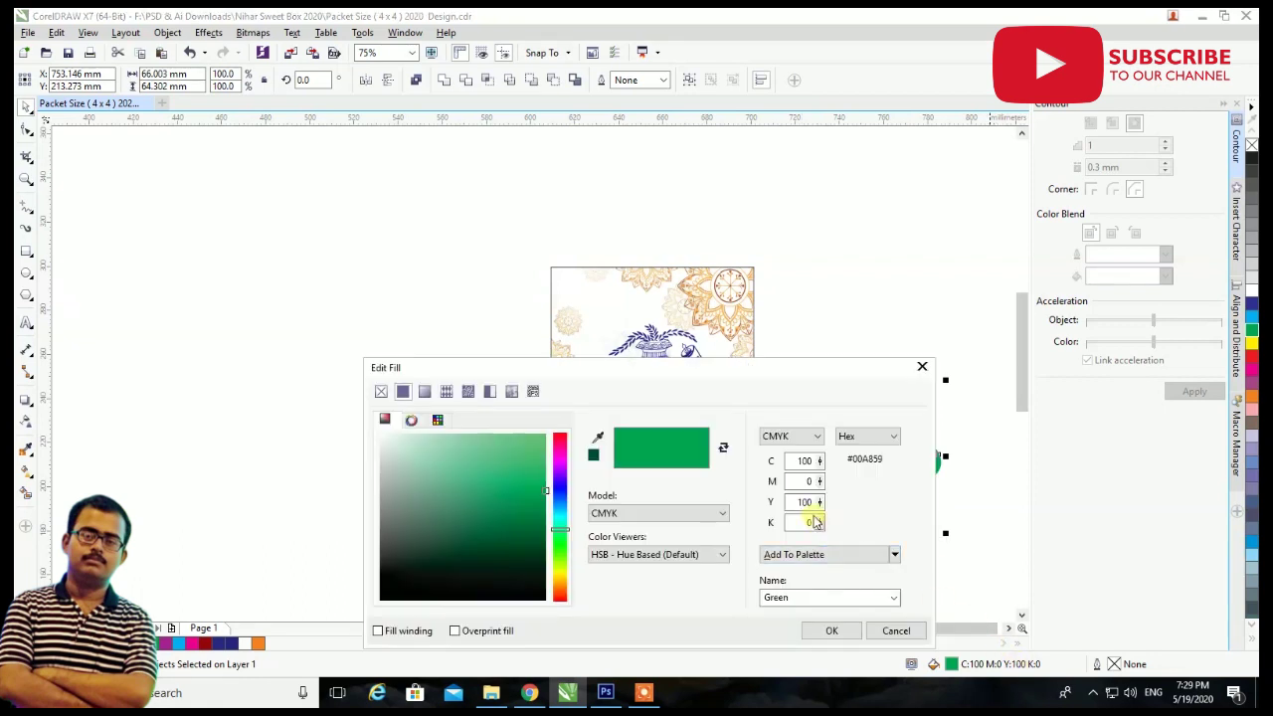
text(30)
click(806, 482)
mouse_move(789, 369)
mouse_down()
mouse_move(508, 355)
mouse_move(567, 314)
mouse_up()
key(Tab)
key(Tab)
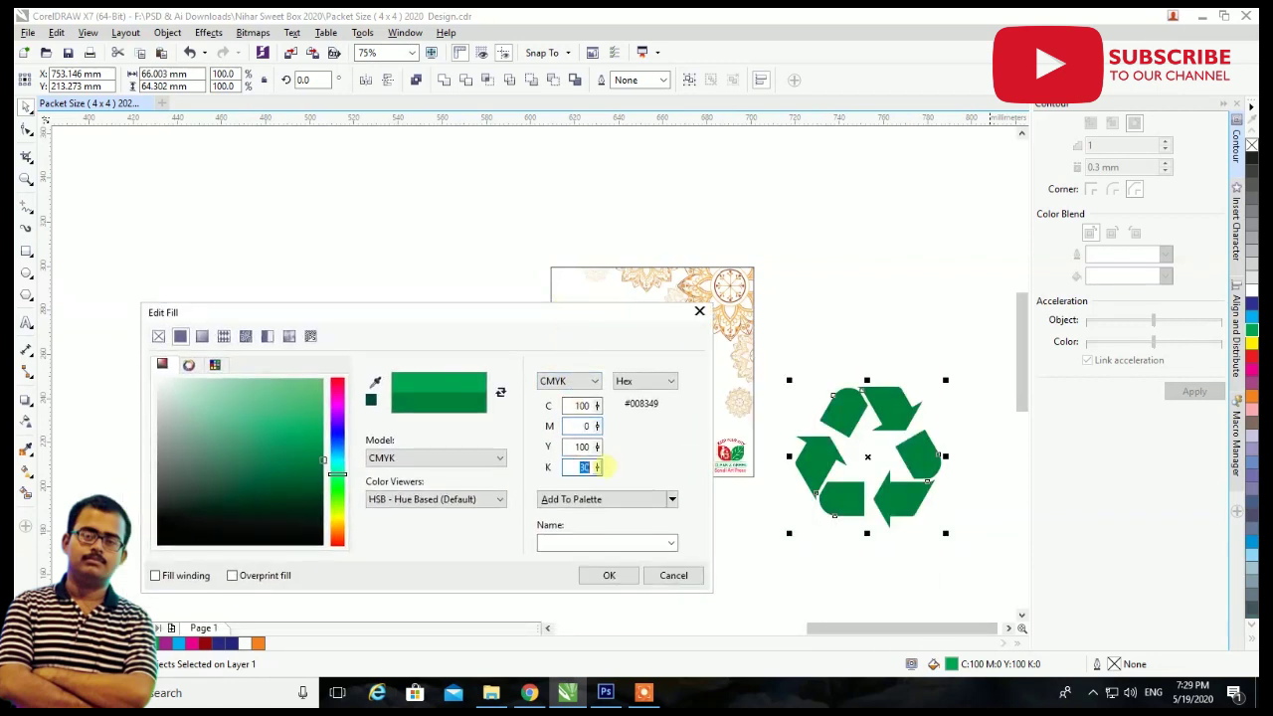
click(568, 425)
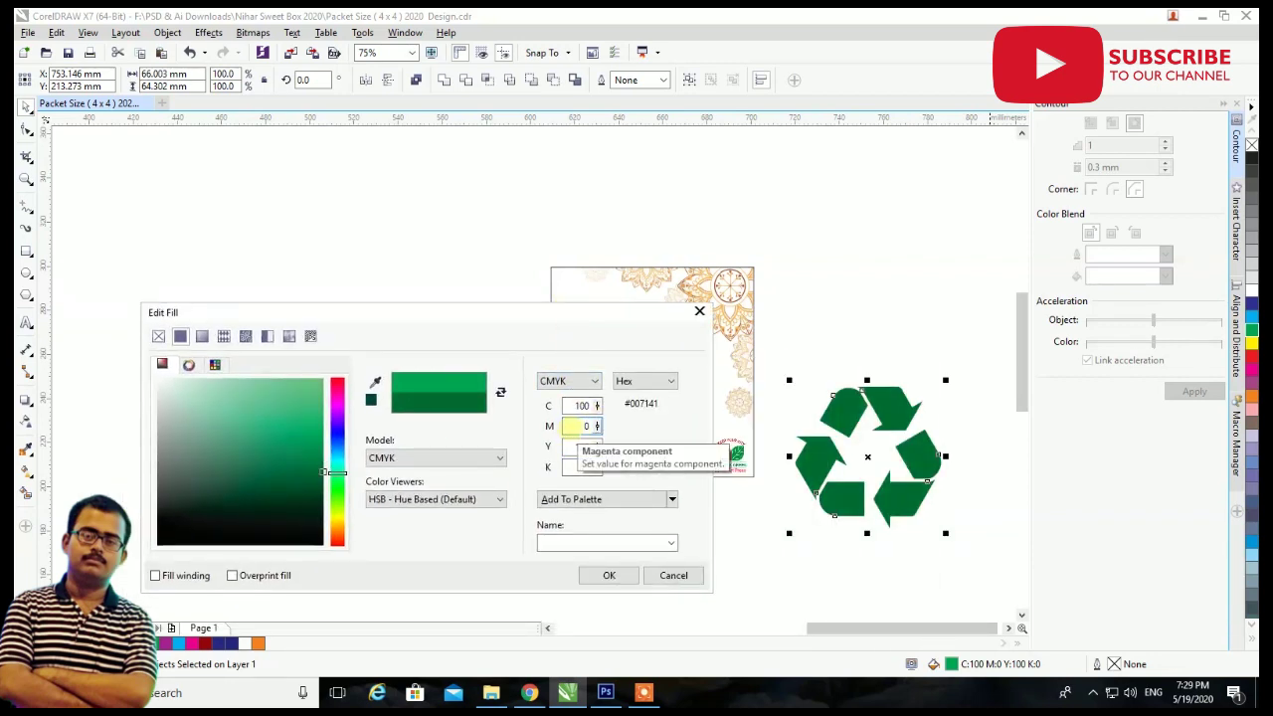
text(35)
click(580, 425)
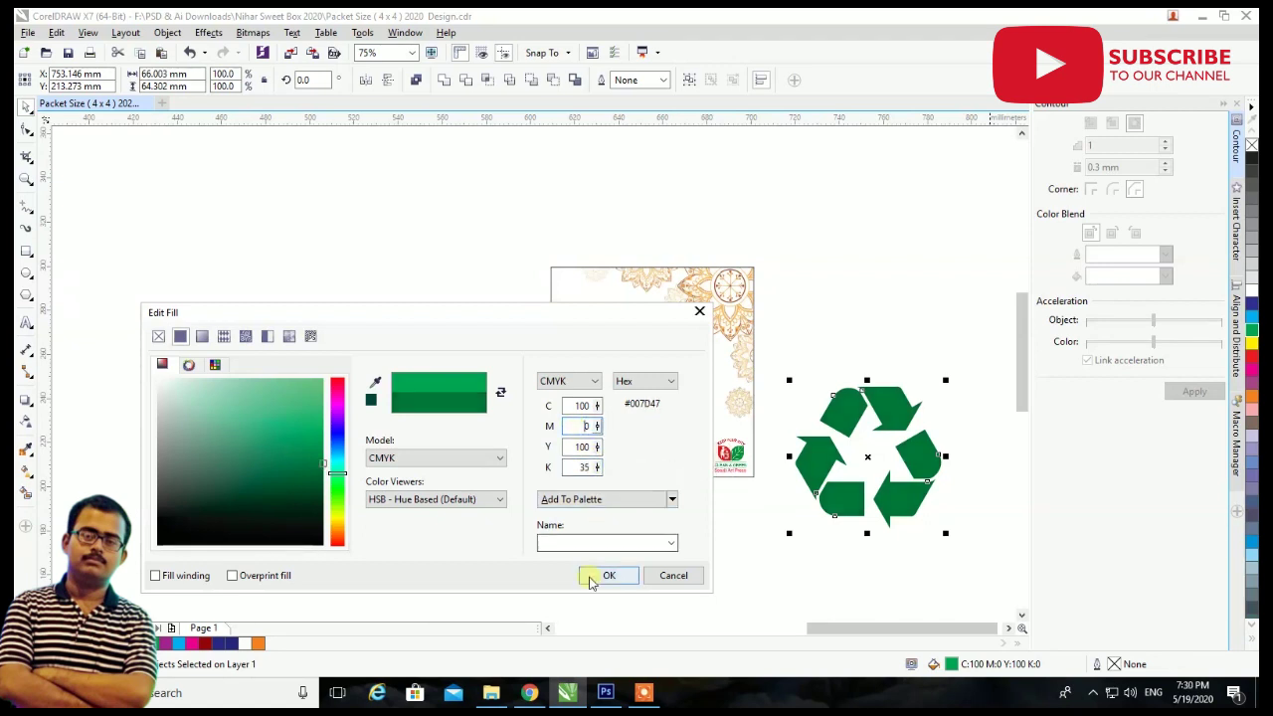
click(597, 575)
scroll(938, 411, up, 2)
scroll(660, 384, down, 1)
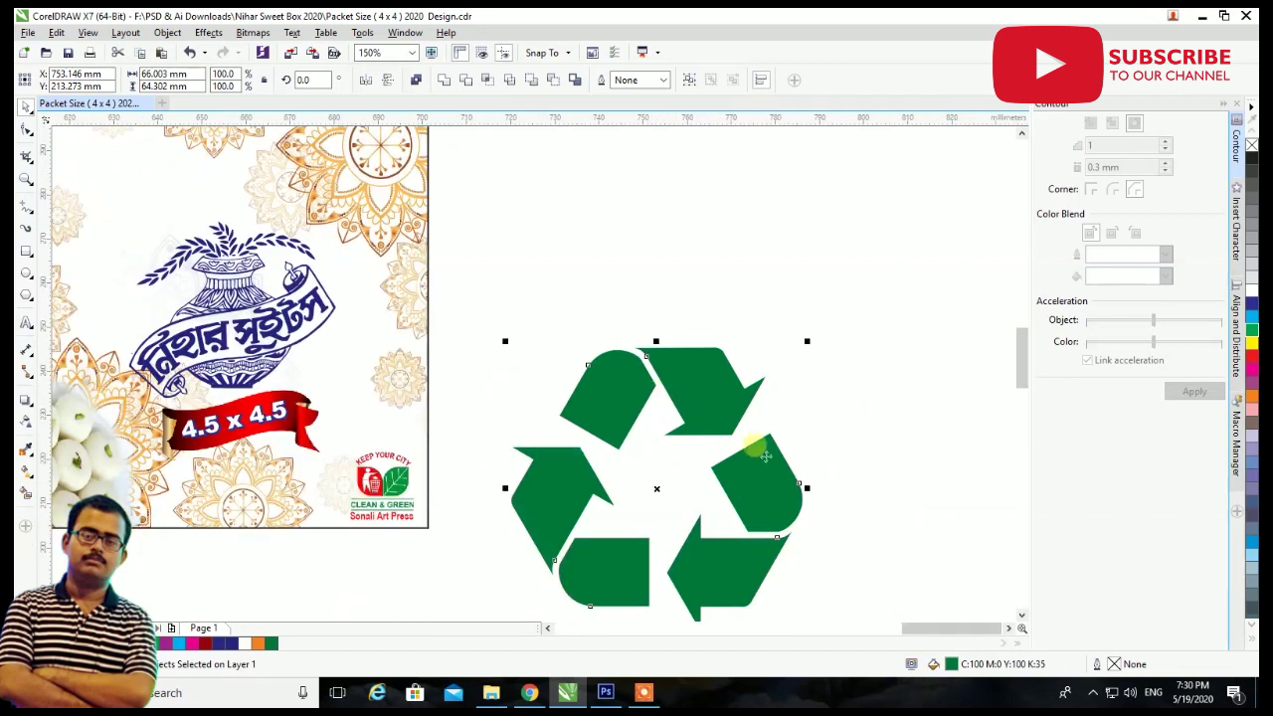
Move the recycle symbol onto the packet's top-right mandala and shrink it to about 18 mm.
scroll(823, 501, up, 1)
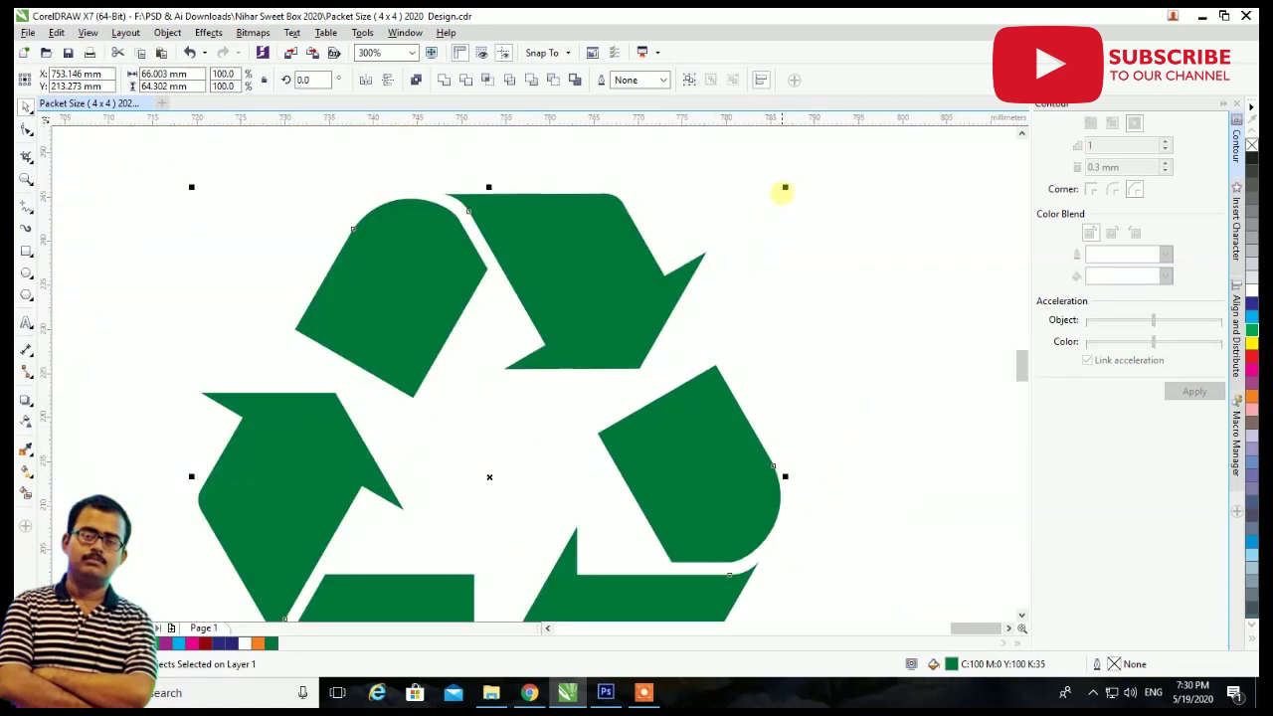
scroll(738, 282, down, 1)
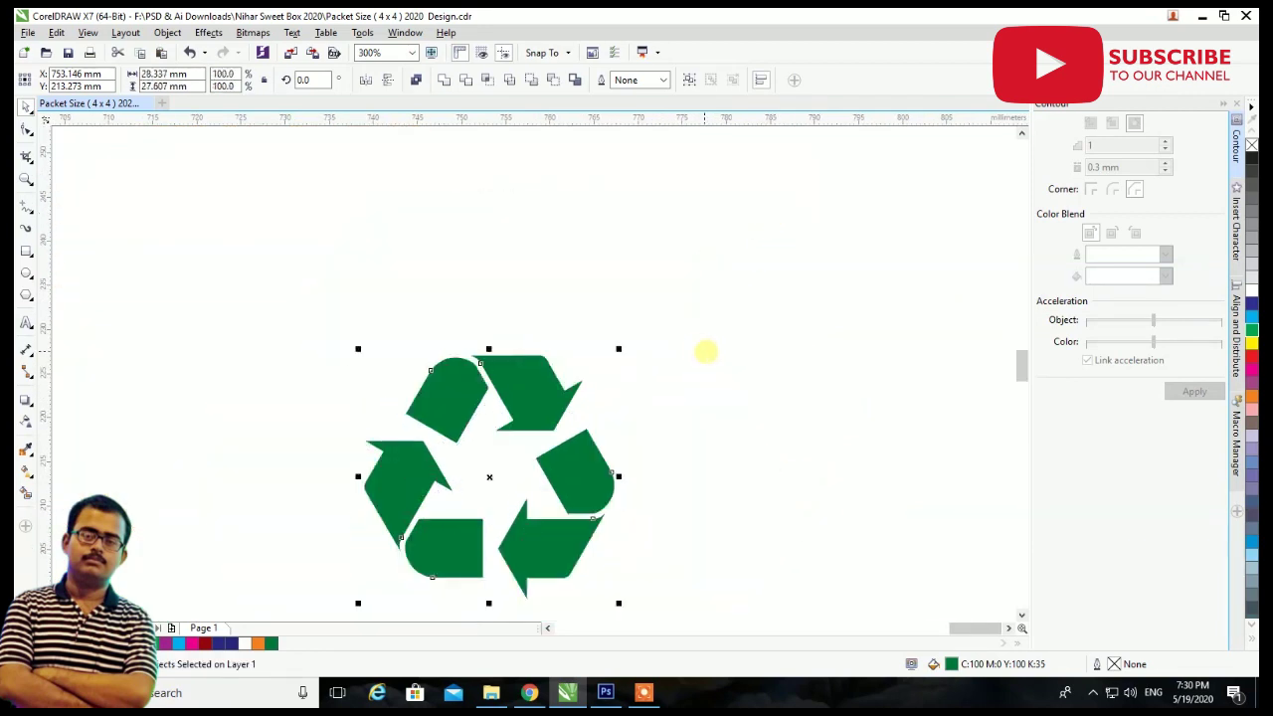
scroll(731, 381, down, 2)
scroll(731, 381, up, 1)
drag(704, 383, 557, 239)
scroll(557, 238, up, 1)
scroll(637, 209, up, 2)
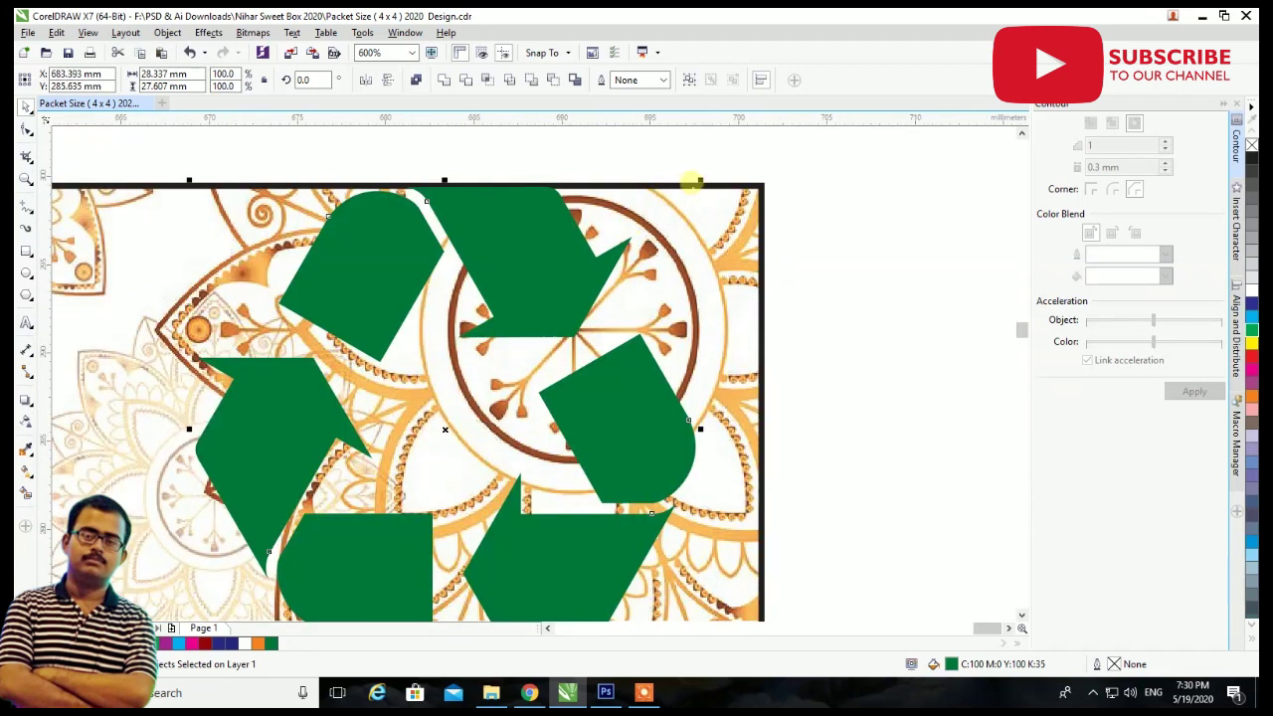
drag(702, 179, 644, 264)
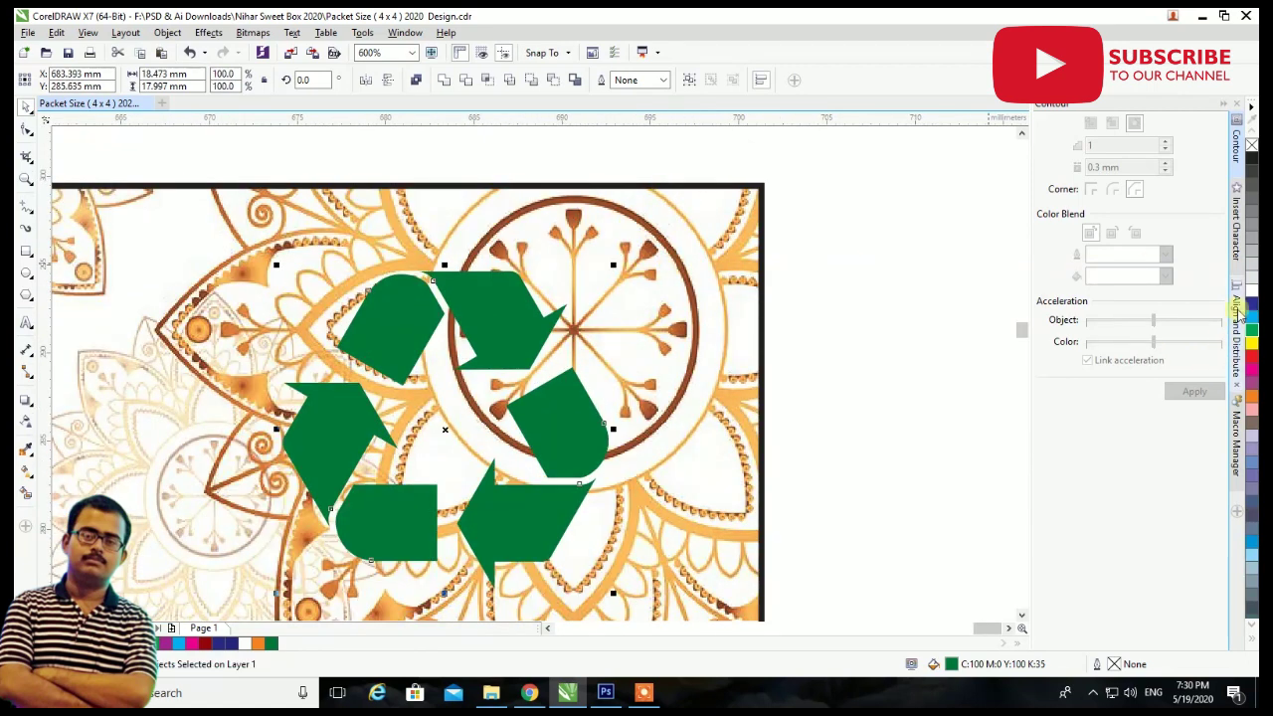
Refill the symbol bright green C100 M0 Y100 K0, undoing the stray black-filled copies.
click(1252, 331)
drag(613, 266, 549, 360)
scroll(537, 348, up, 2)
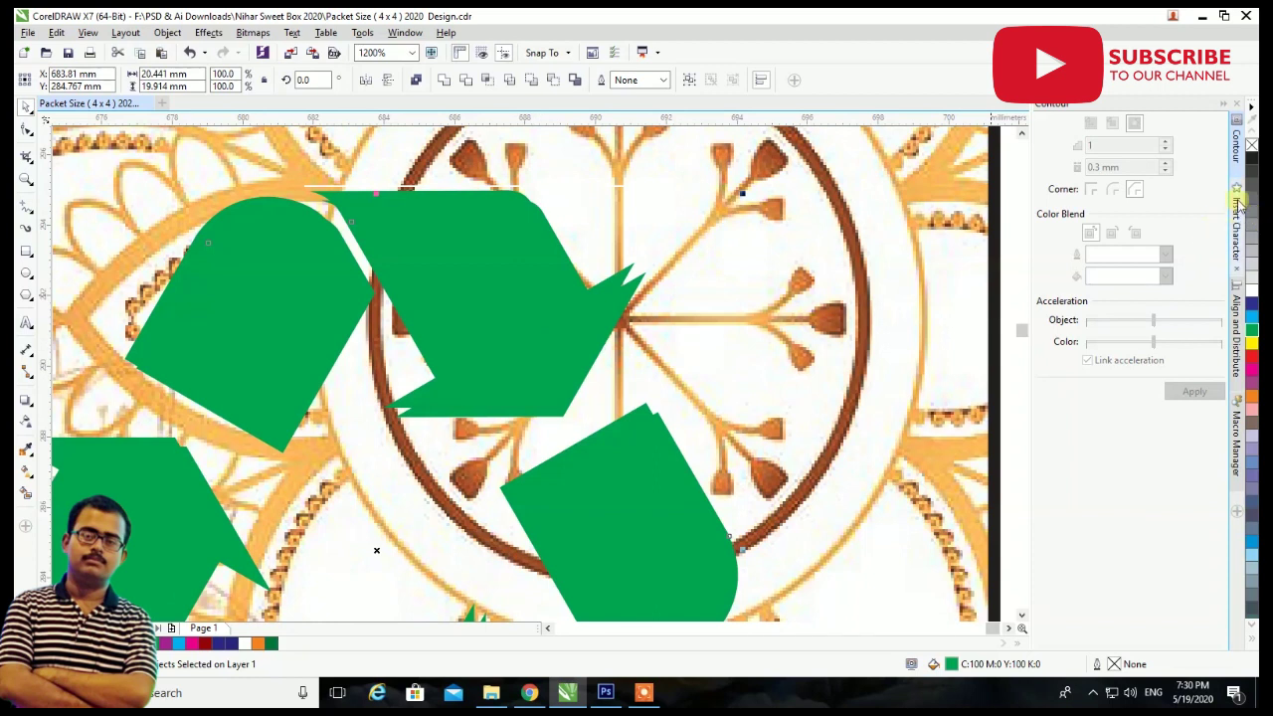
click(1251, 147)
drag(427, 221, 439, 231)
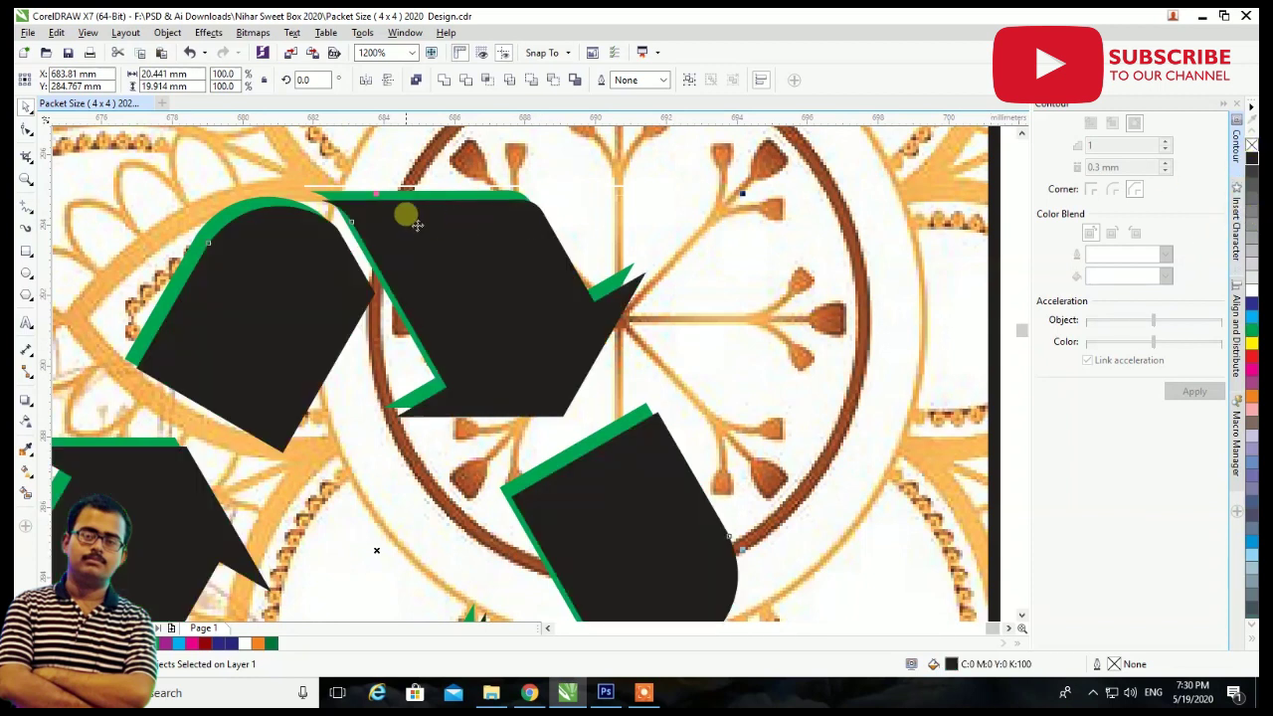
click(407, 204)
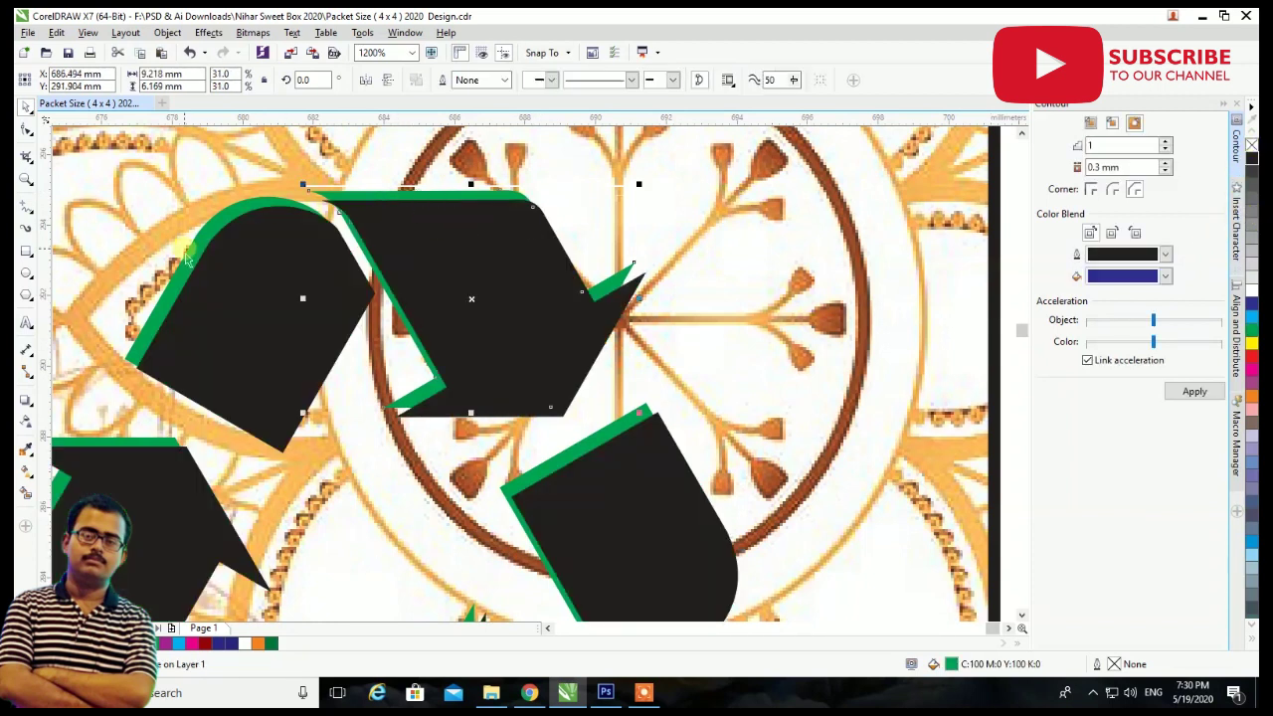
key(ctrl+z)
scroll(505, 249, down, 2)
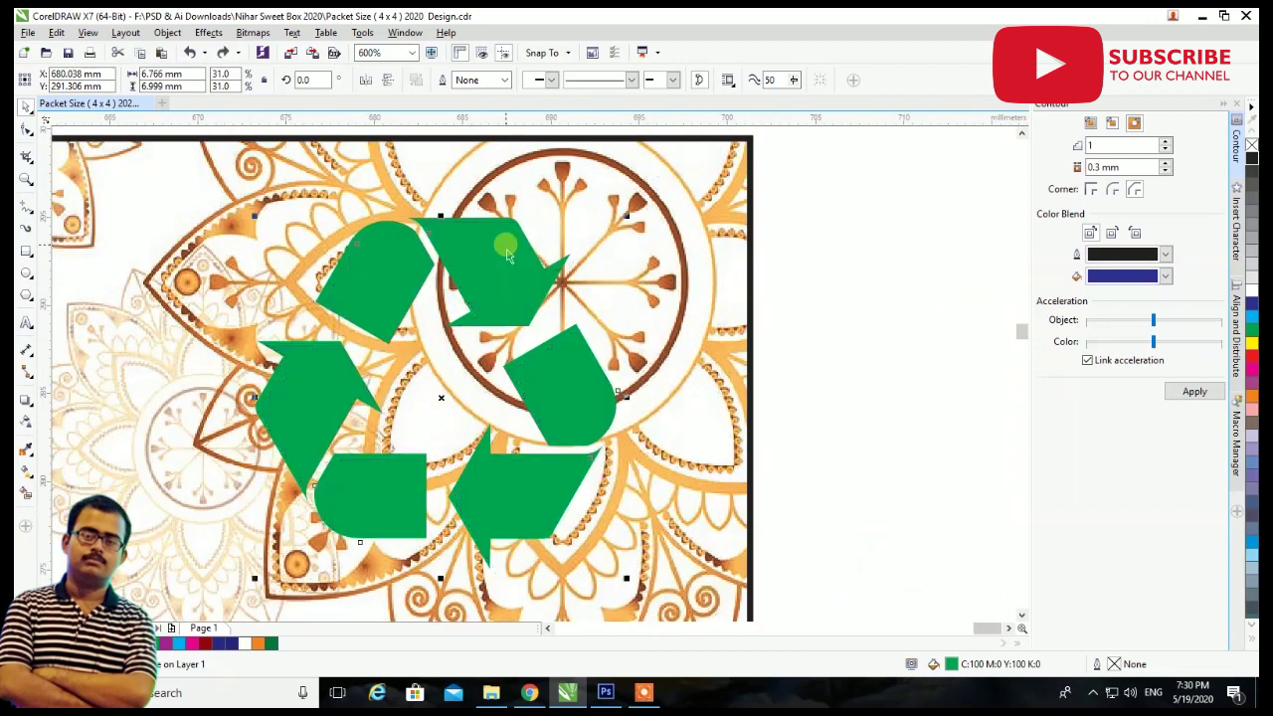
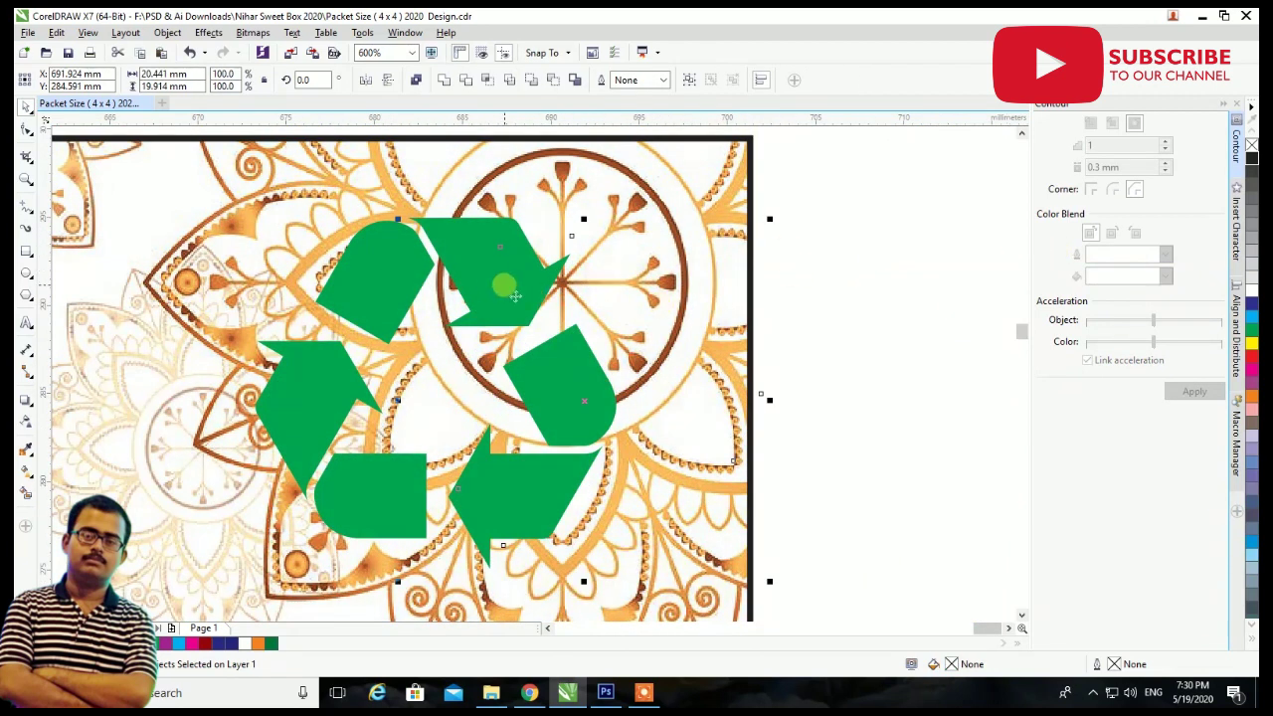
Group the six recycle-logo pieces and put a black offset copy behind the green logo.
click(468, 243)
click(476, 248)
drag(492, 263, 509, 273)
key(ctrl+g)
click(1251, 166)
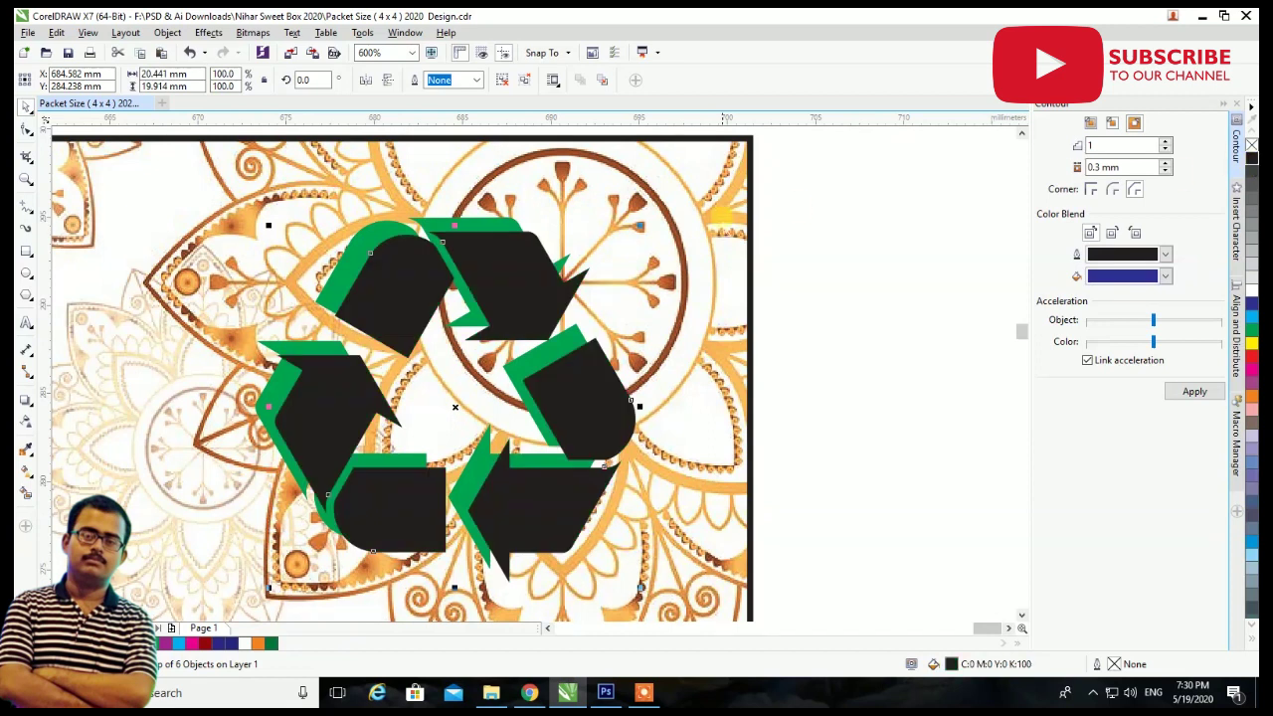
click(363, 255)
key(shift+Page_Up)
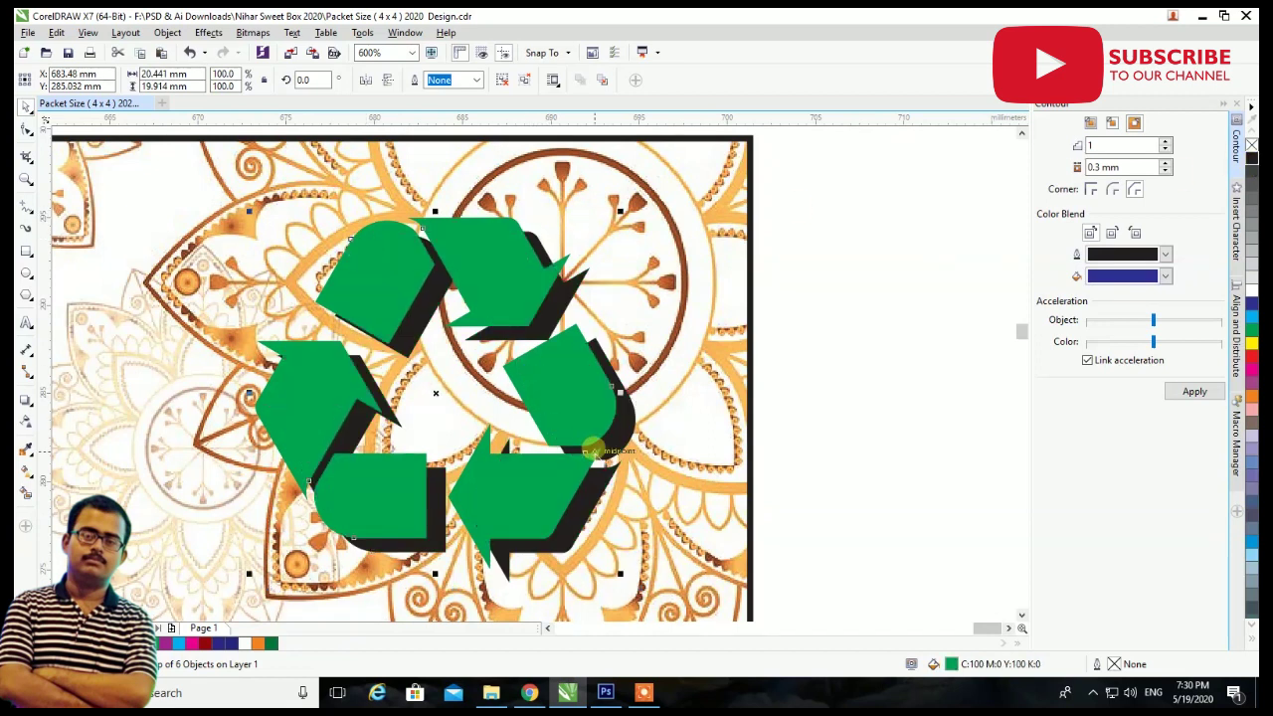
Scale the recycle logo and its shadow down to about 82.4%.
scroll(617, 438, down, 2)
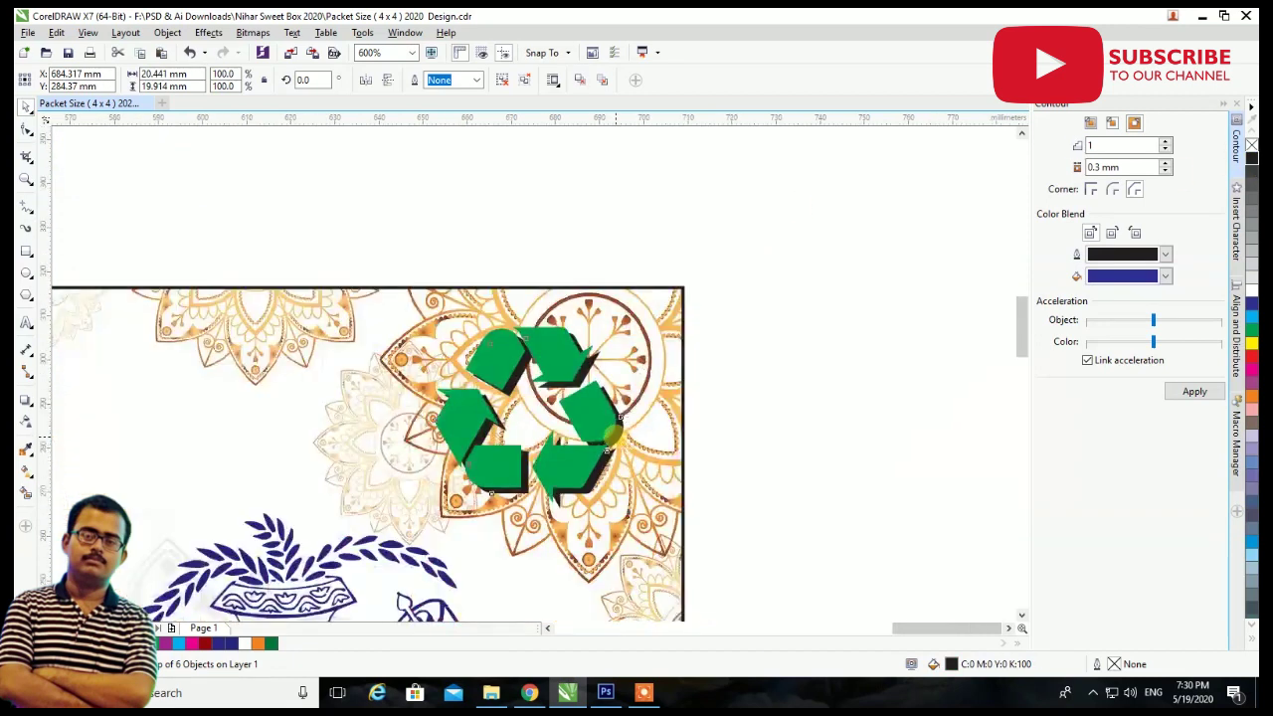
scroll(618, 437, down, 2)
click(723, 395)
click(579, 423)
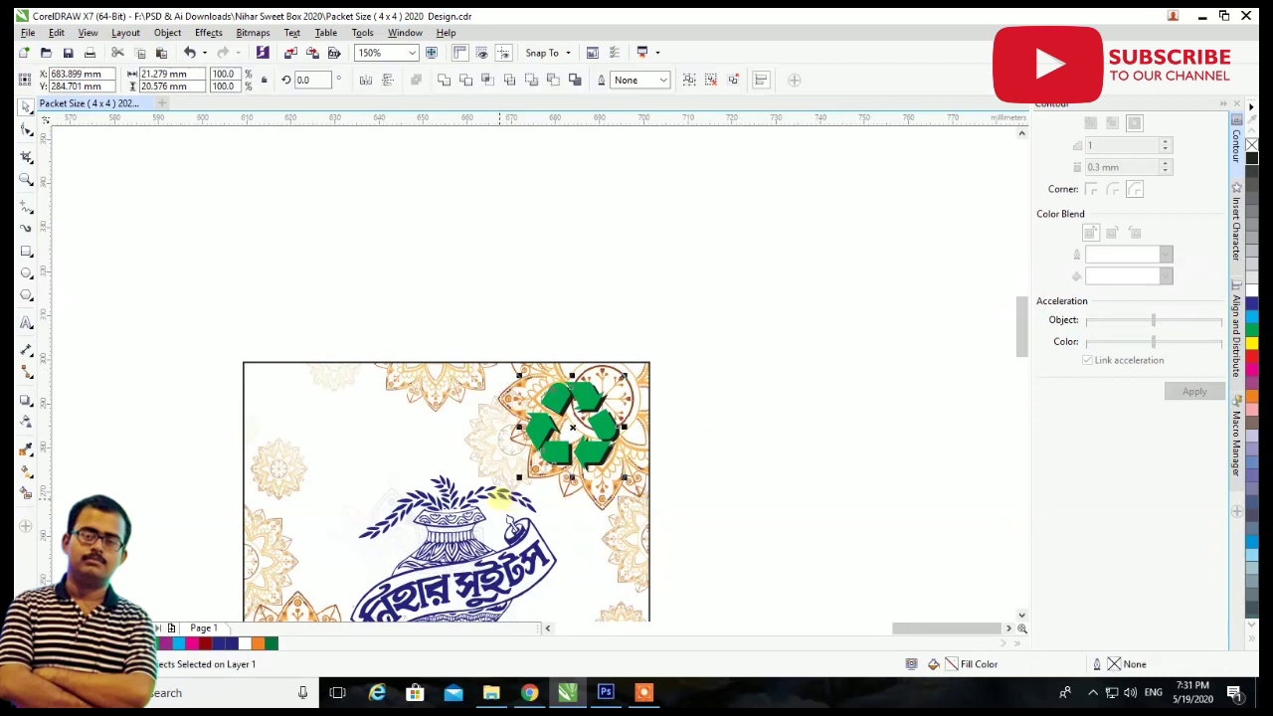
scroll(609, 445, up, 2)
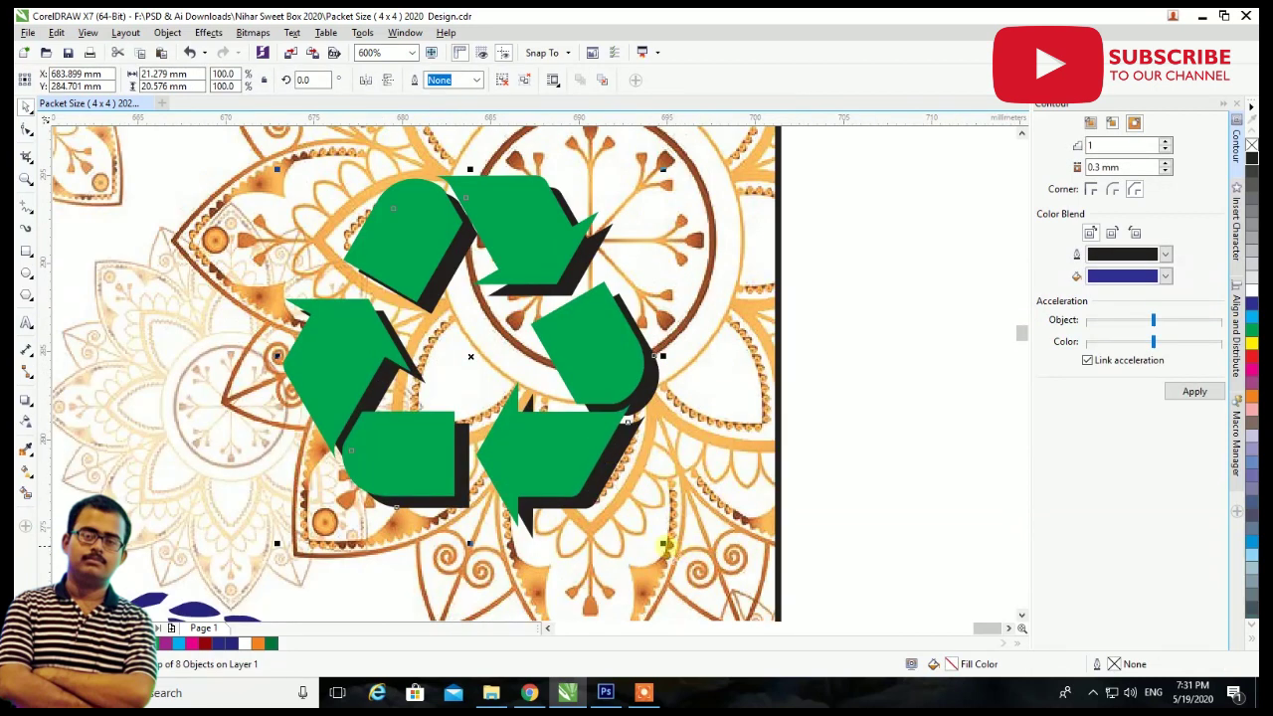
drag(664, 545, 597, 479)
scroll(664, 502, down, 2)
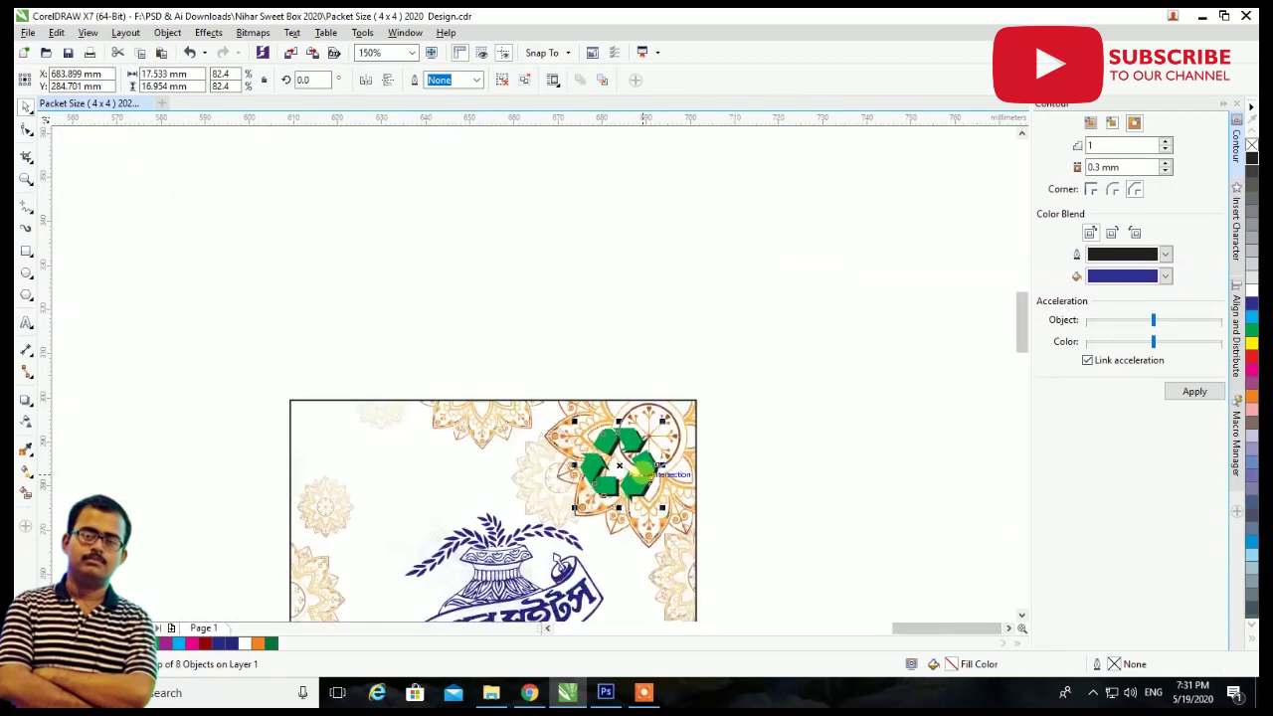
scroll(644, 476, down, 2)
click(682, 488)
scroll(656, 482, up, 1)
scroll(648, 477, down, 2)
scroll(589, 547, up, 1)
scroll(597, 537, down, 1)
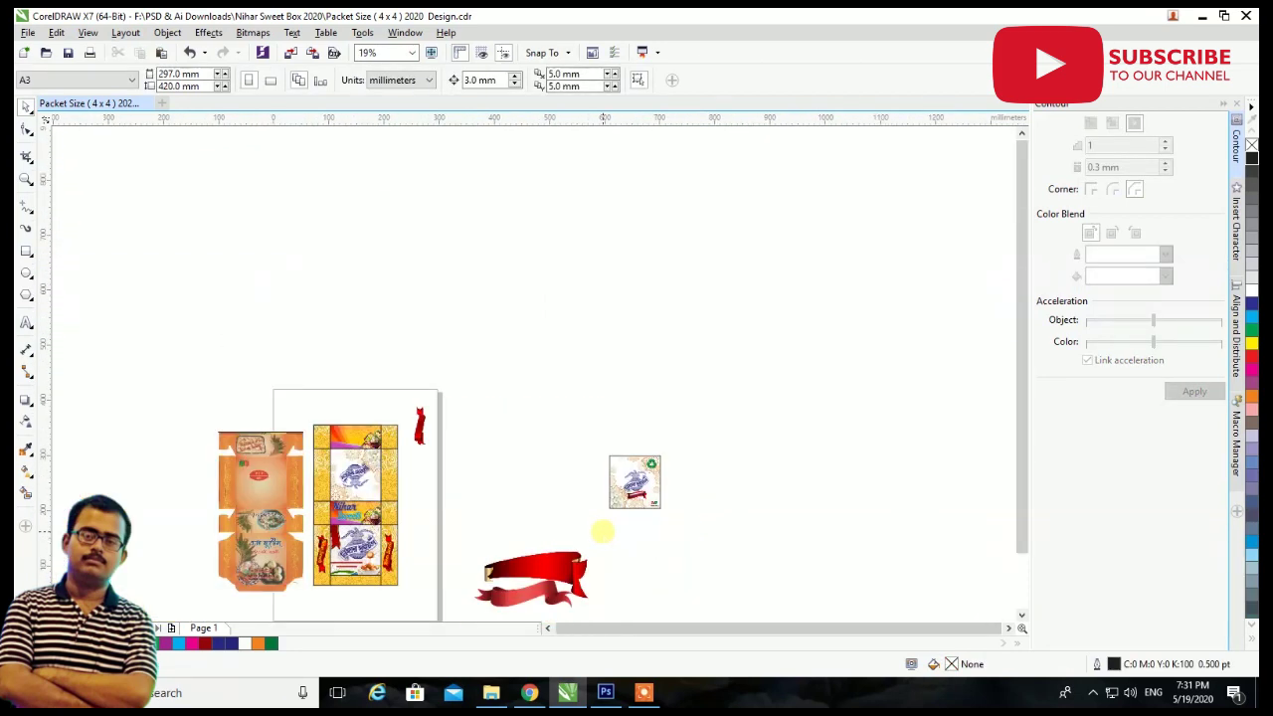
Start a text block above the packet using the Li Shorif Suborno font.
scroll(621, 519, up, 1)
scroll(642, 510, up, 1)
click(27, 321)
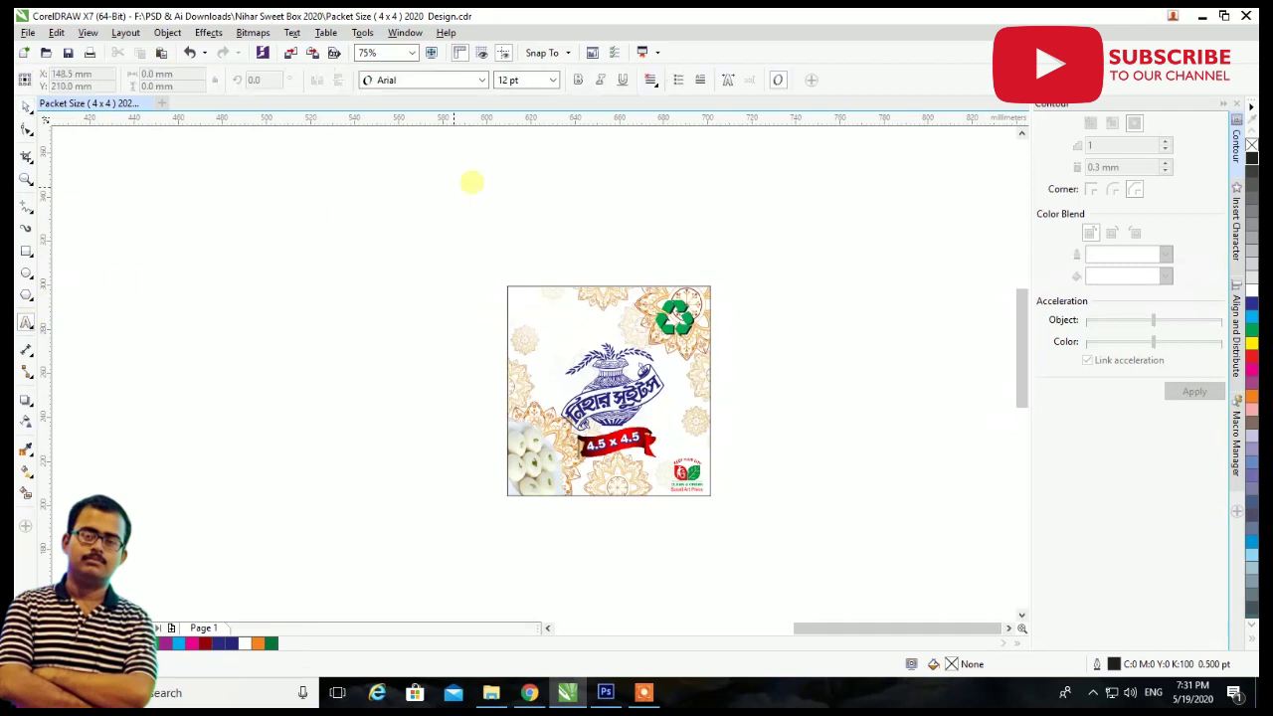
scroll(559, 219, up, 1)
click(490, 244)
scroll(579, 259, up, 1)
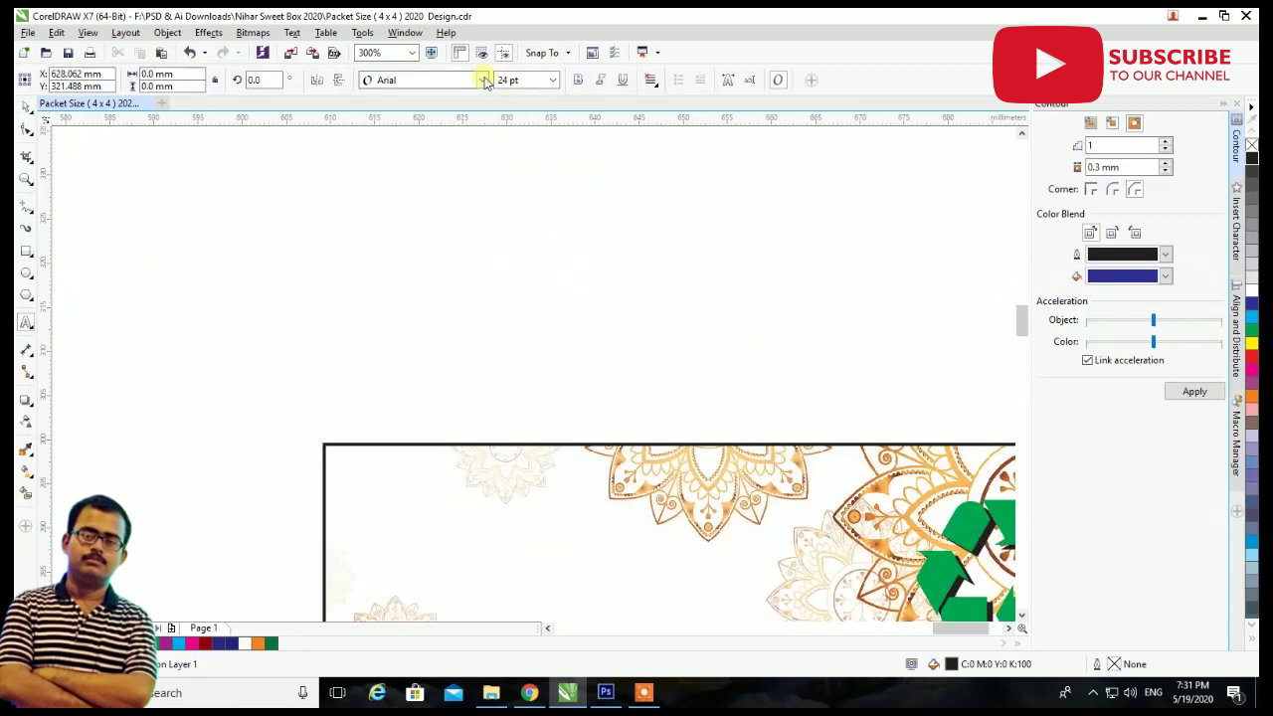
click(482, 79)
click(485, 81)
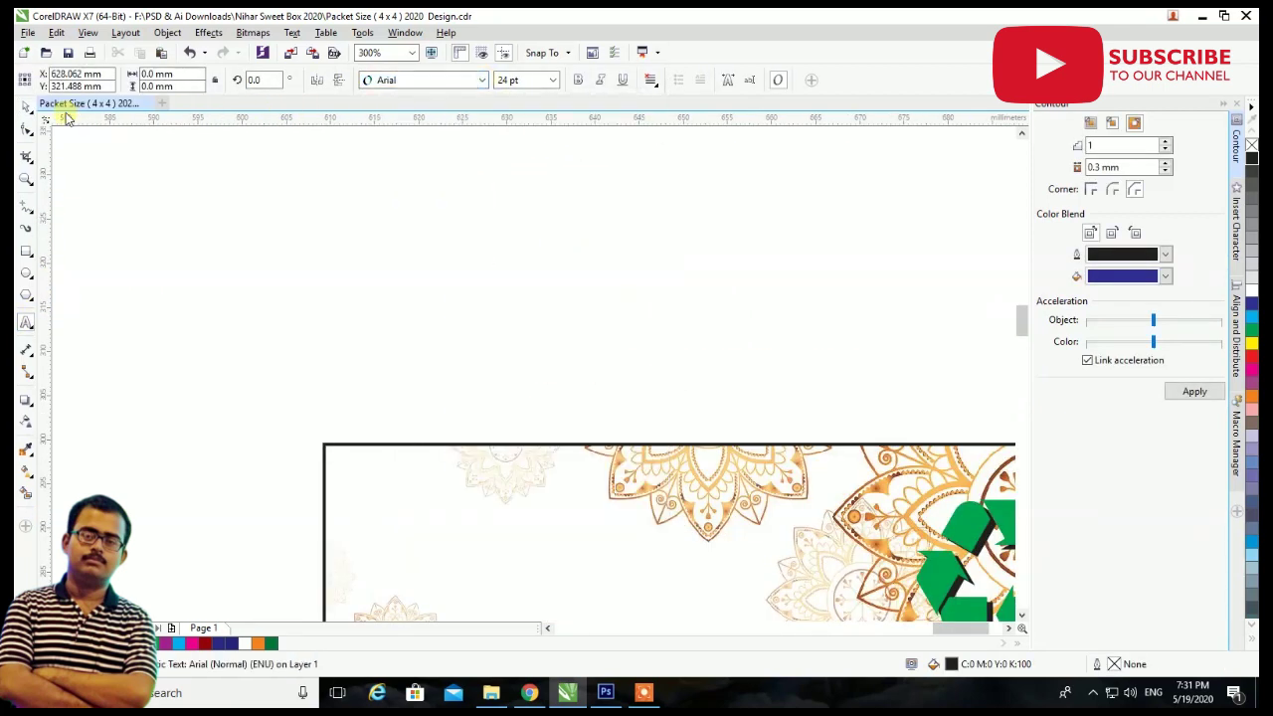
Paste and type the Bengali heading text, fixing a stray character.
key(ctrl+v)
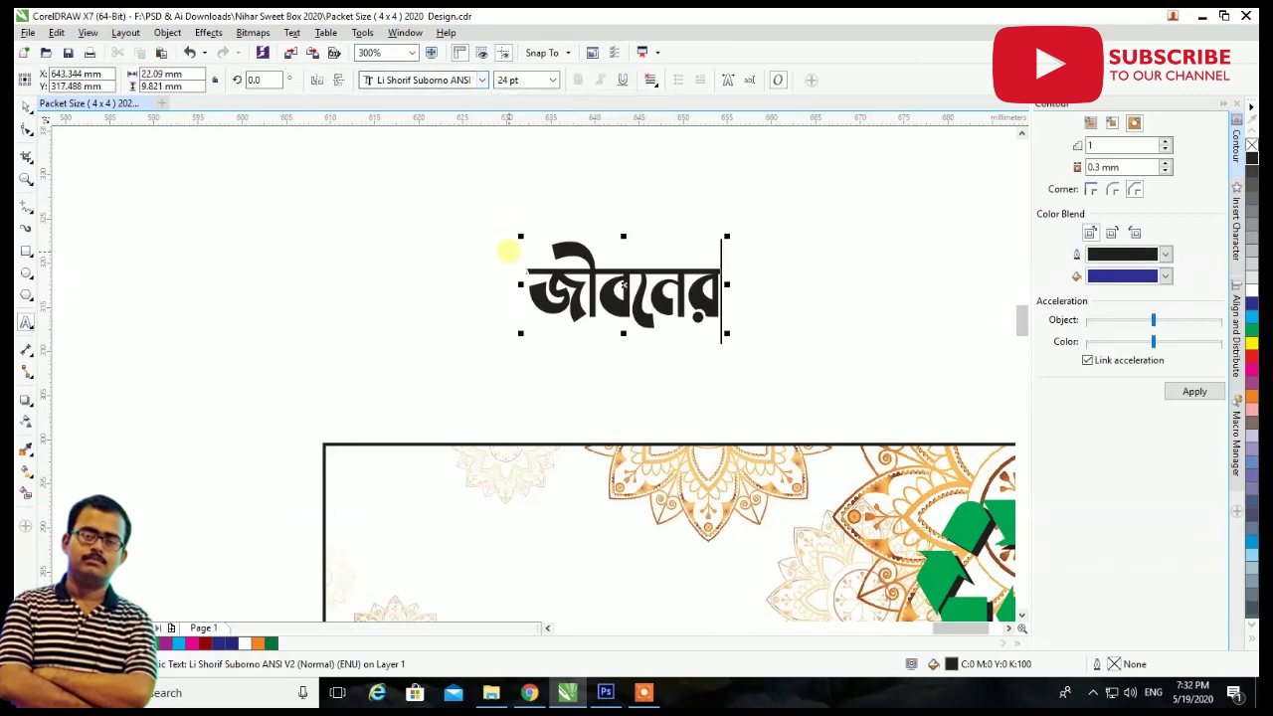
scroll(507, 248, down, 1)
scroll(617, 251, up, 1)
text( প্রতি)
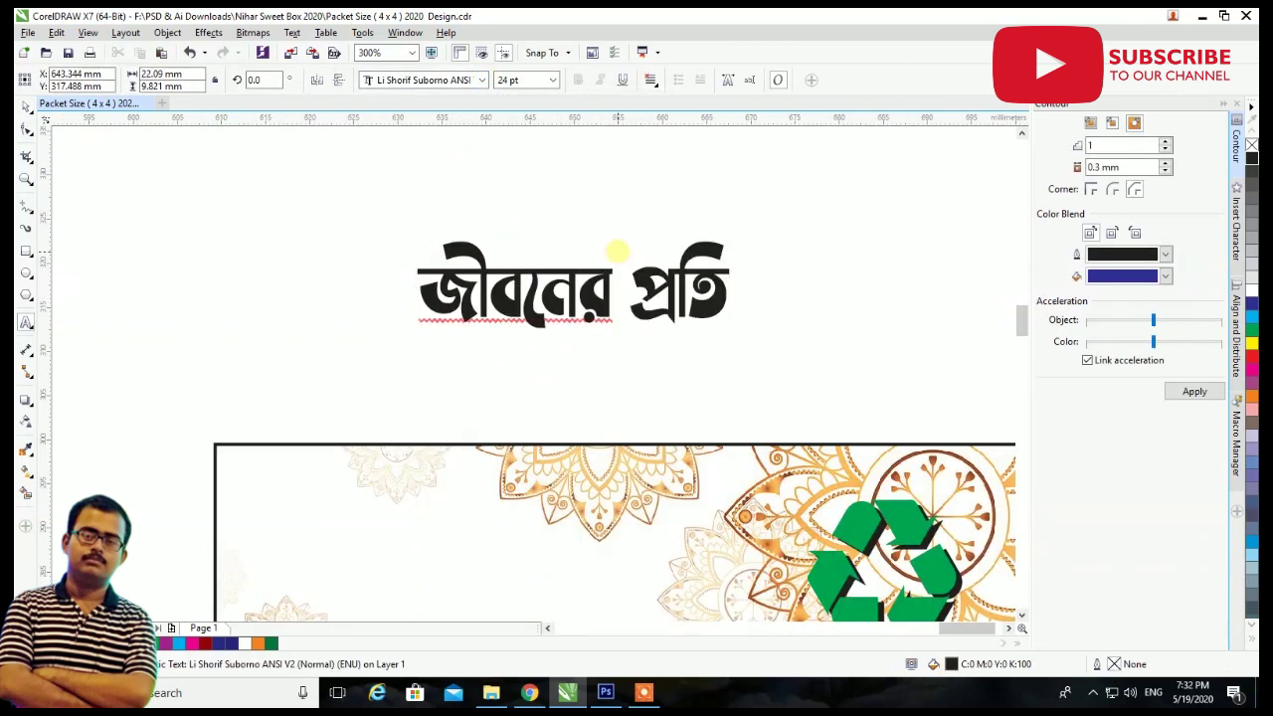
text(টি সুন্দও ম)
key(BackSpace)
key(BackSpace)
key(BackSpace)
key(BackSpace)
key(BackSpace)
key(BackSpace)
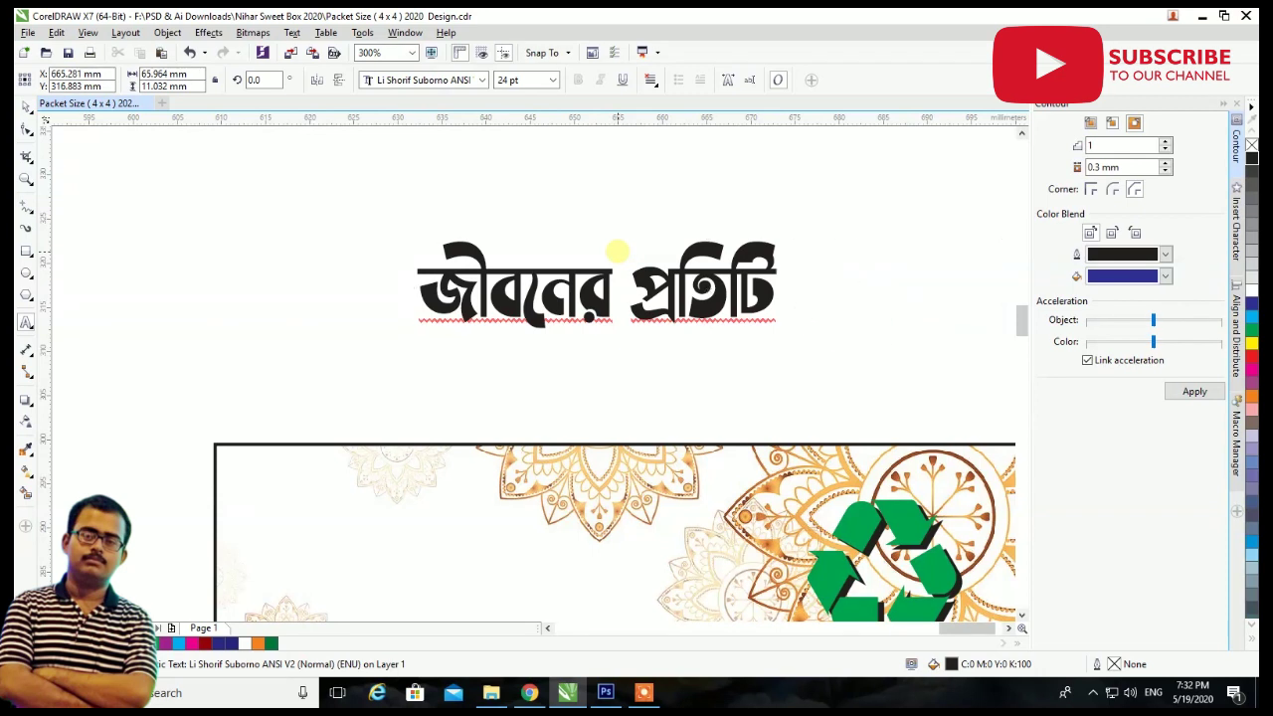
text(সুন্দরও)
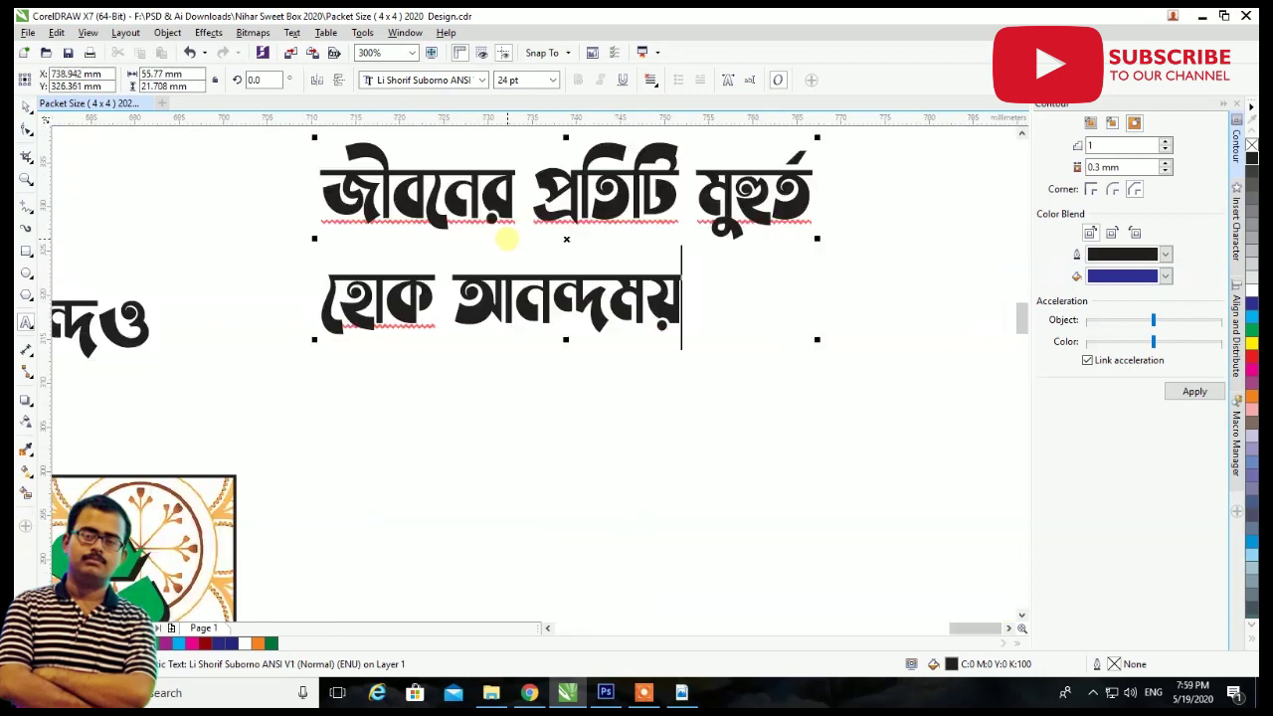
scroll(576, 270, down, 3)
Delete the old heading and place the new one top-left on the packet, centred, at 18 pt.
click(418, 286)
key(Delete)
drag(540, 262, 312, 354)
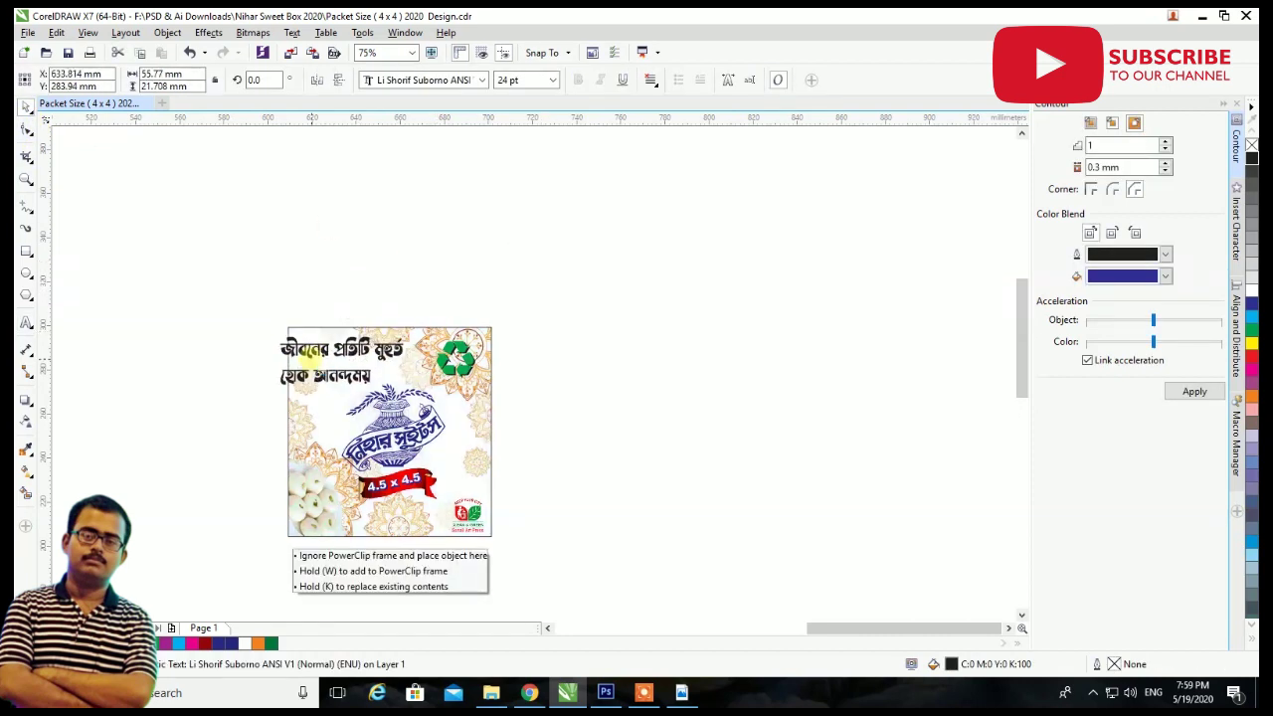
scroll(309, 360, up, 2)
click(648, 81)
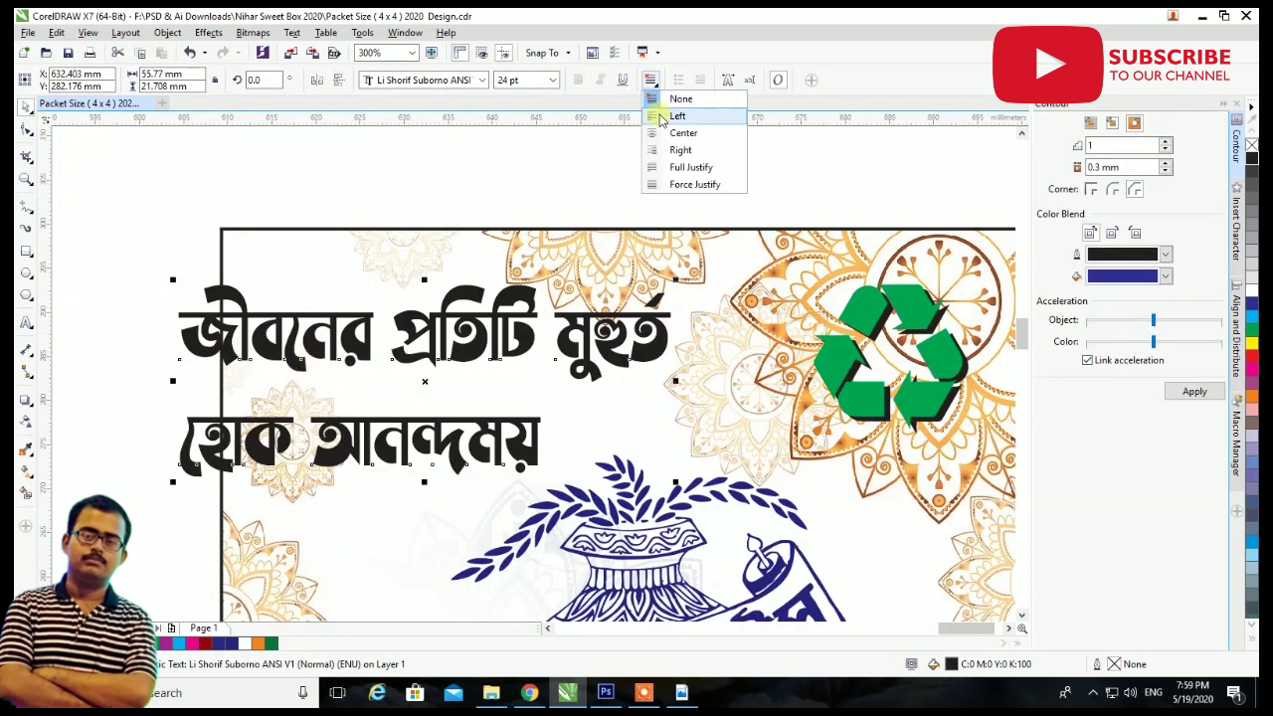
click(670, 130)
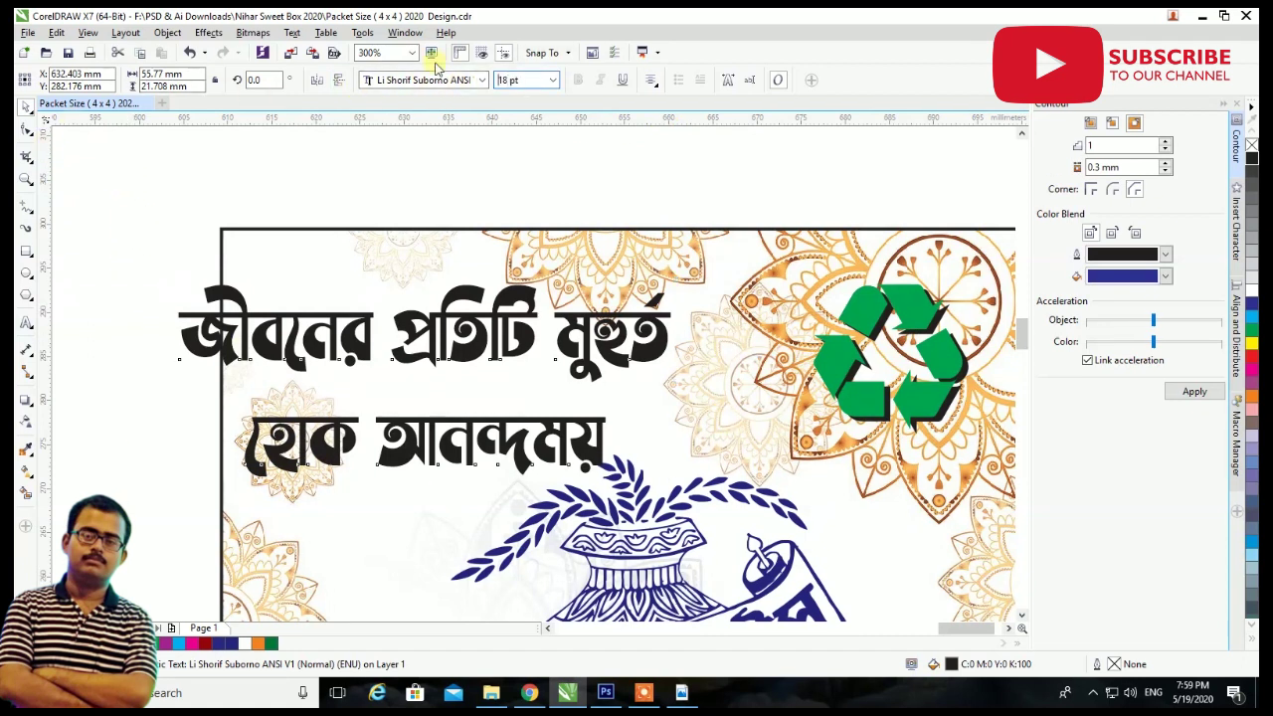
key(Return)
Reposition the heading and tighten the spacing between its two lines.
drag(480, 338, 490, 313)
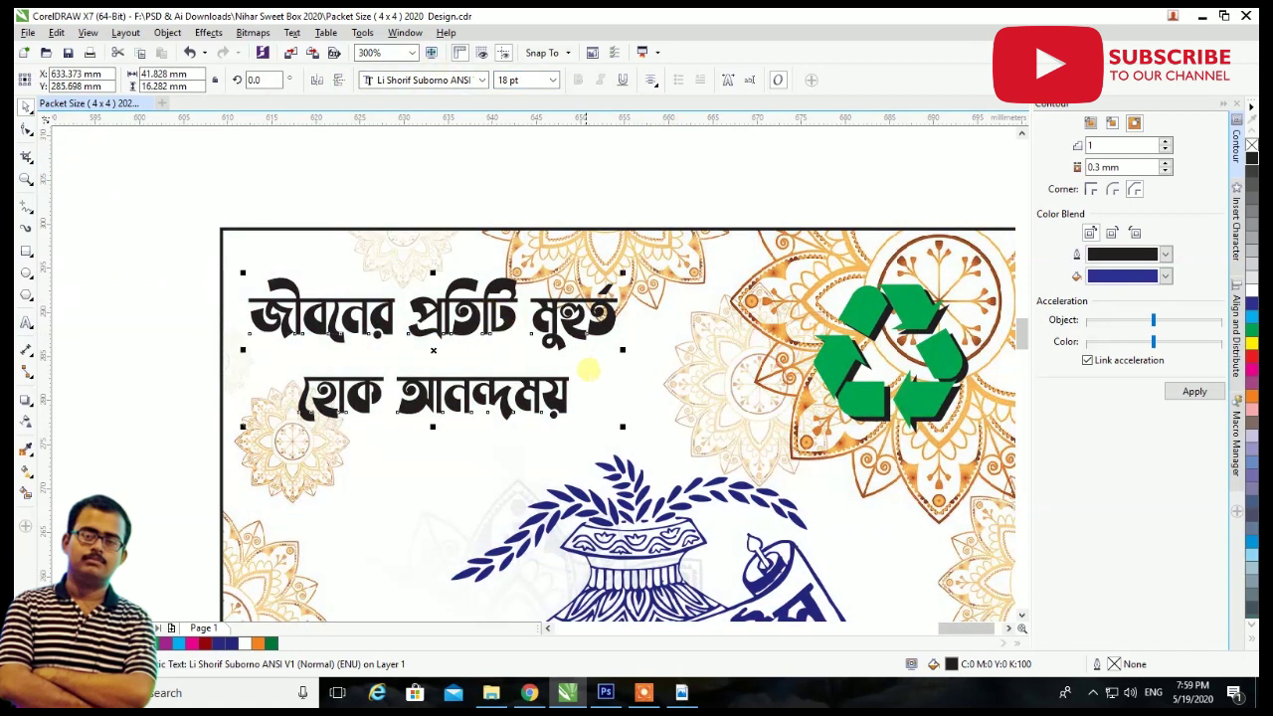
scroll(427, 303, up, 1)
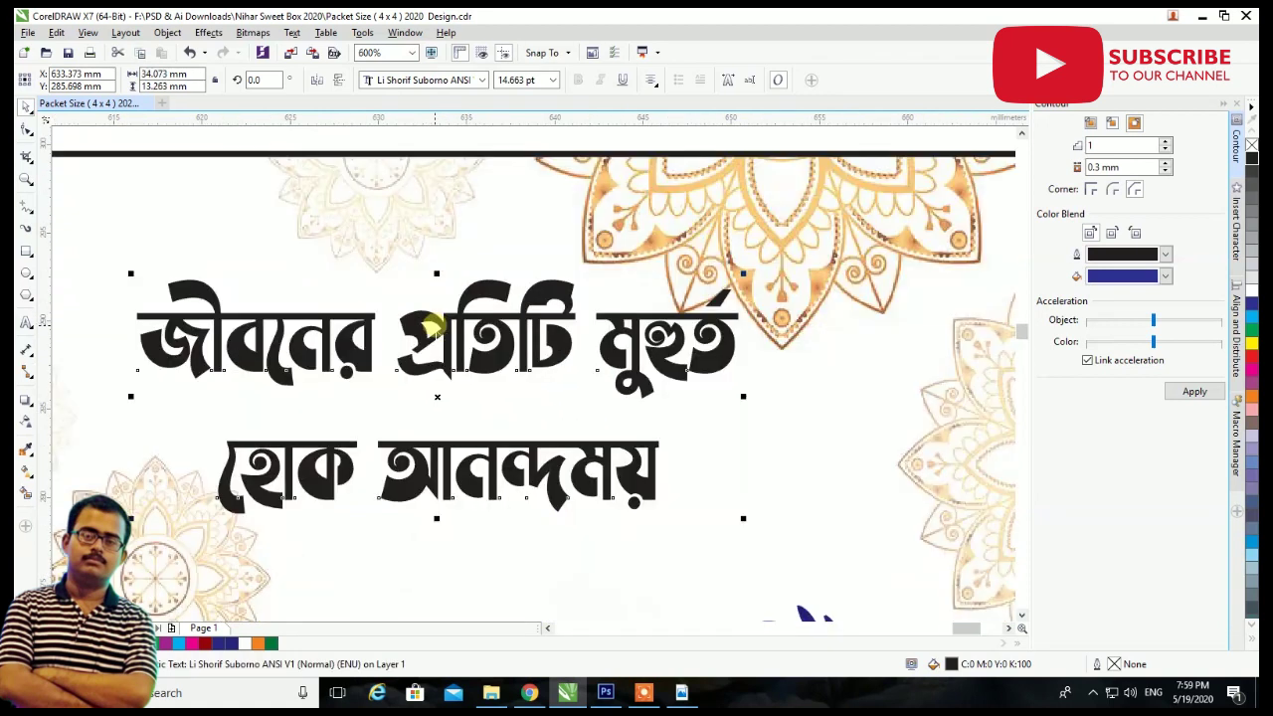
click(397, 319)
drag(467, 348, 436, 324)
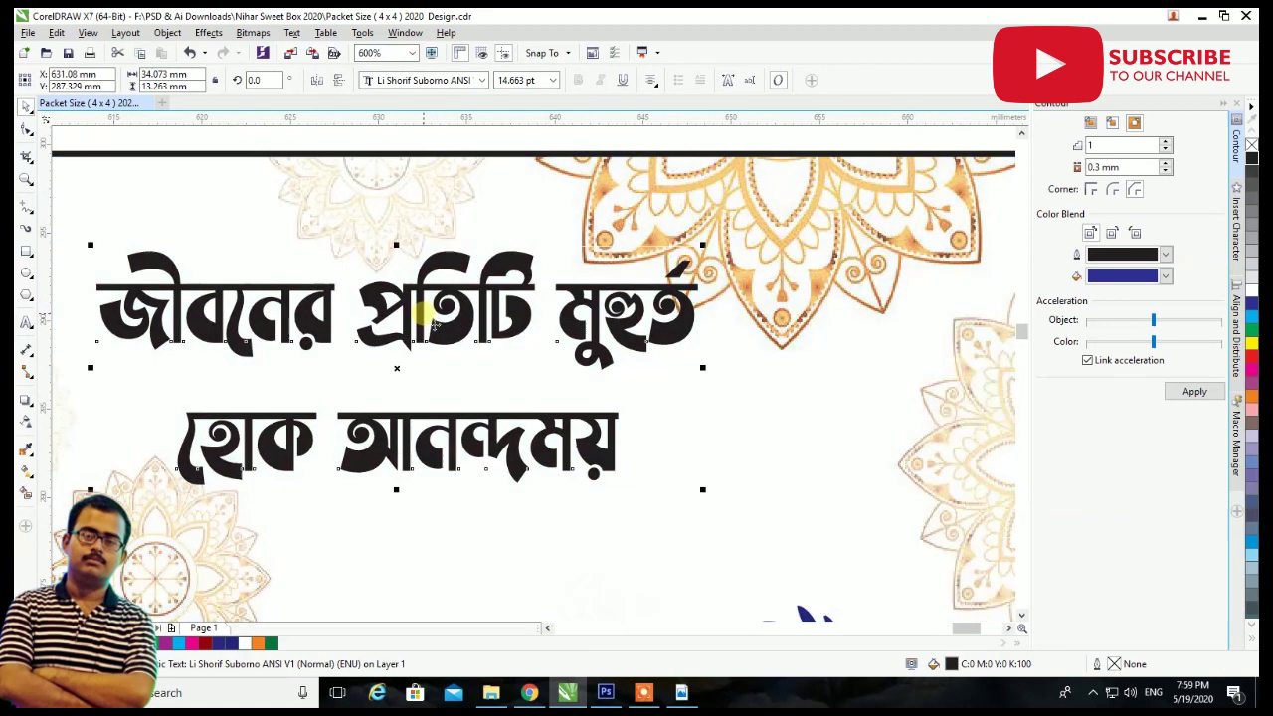
click(33, 137)
click(70, 128)
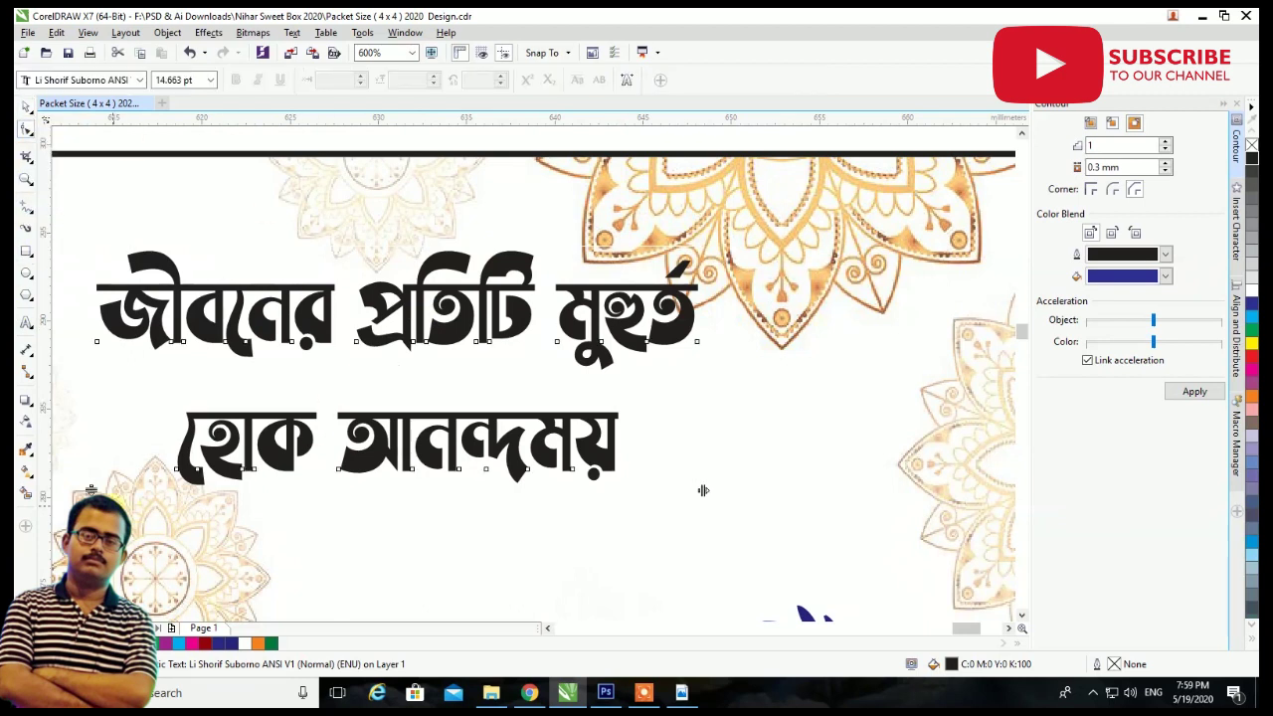
drag(90, 491, 90, 472)
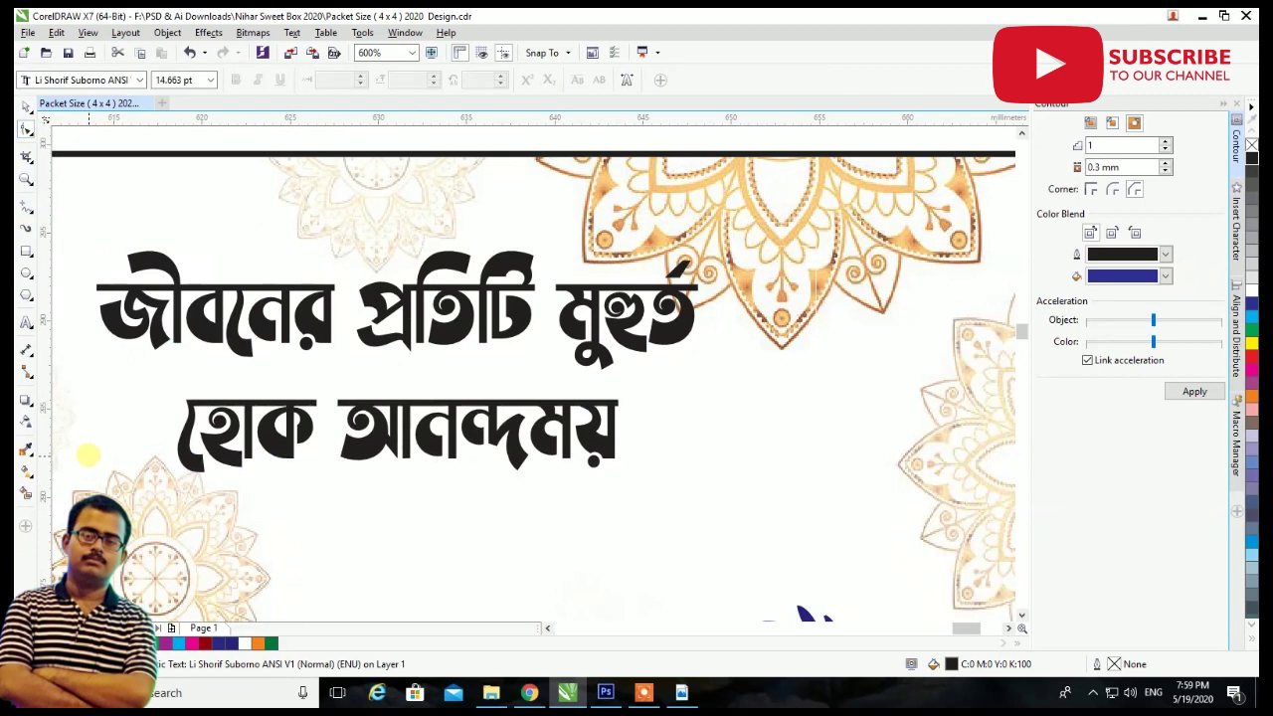
click(22, 109)
click(26, 322)
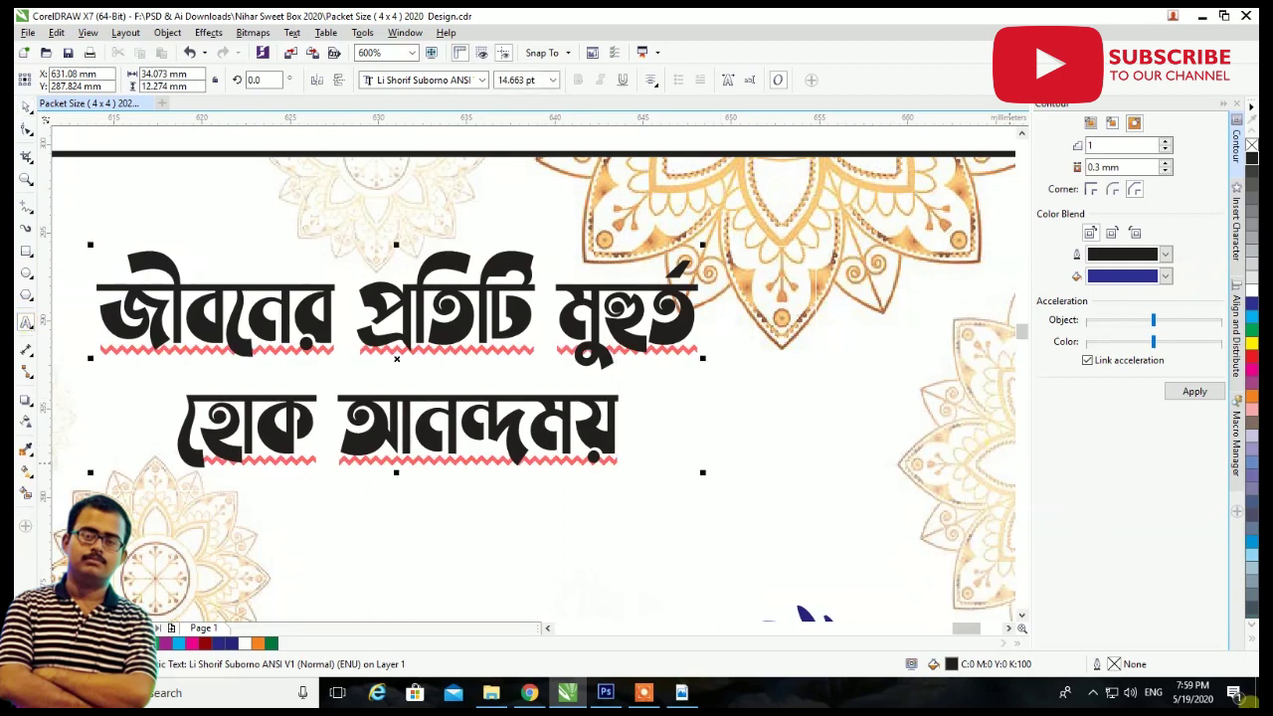
Add ~ swirl glyphs at both ends of each headline line.
click(1094, 693)
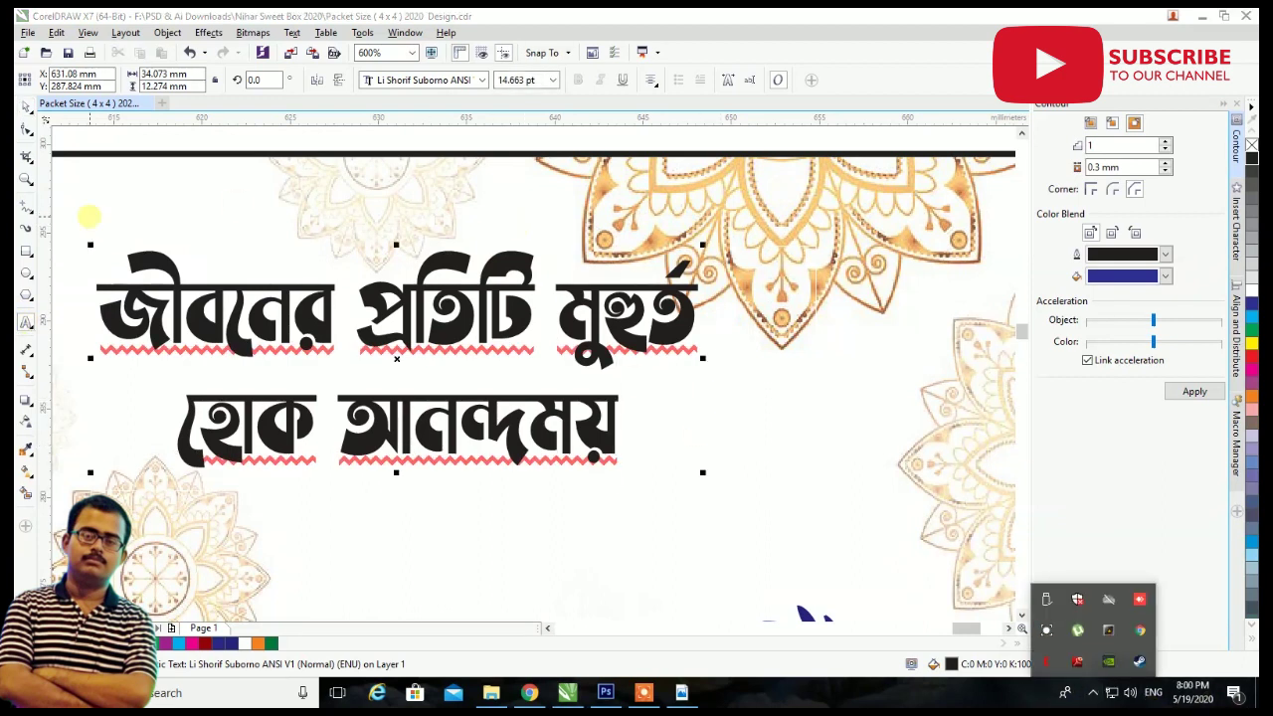
click(100, 285)
text(~)
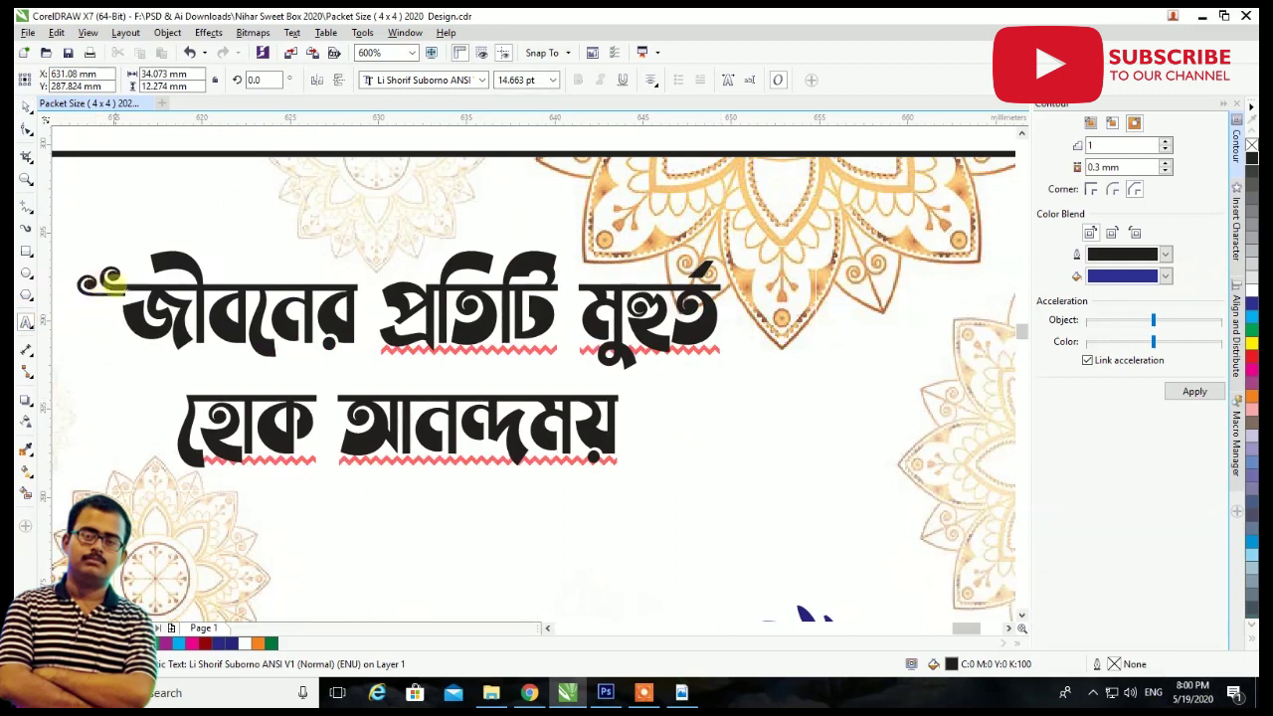
click(726, 295)
text(~)
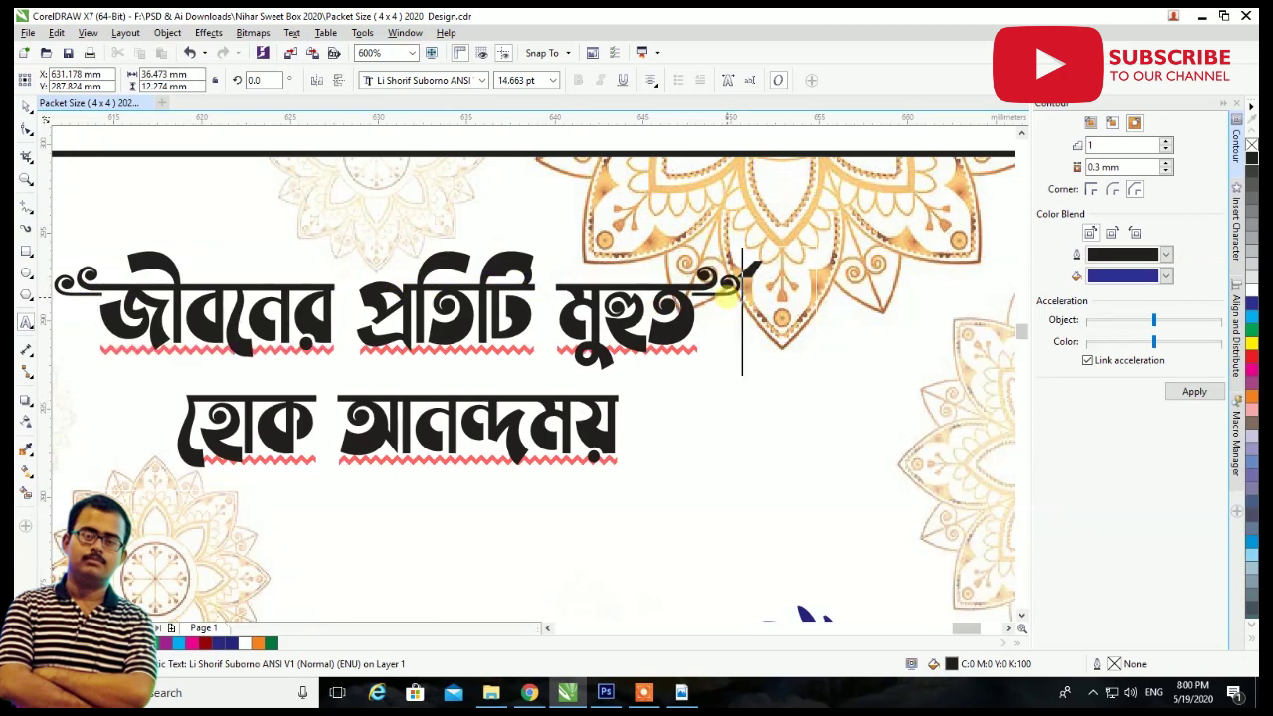
key(BackSpace)
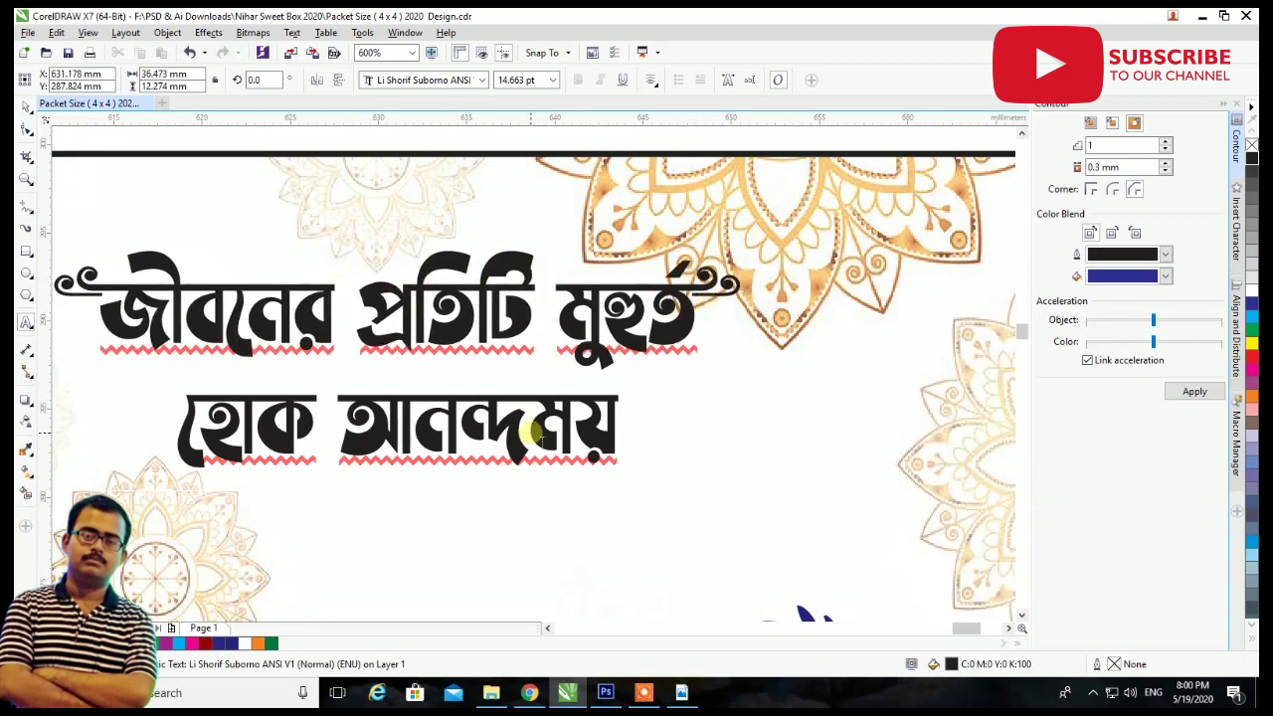
text(~)
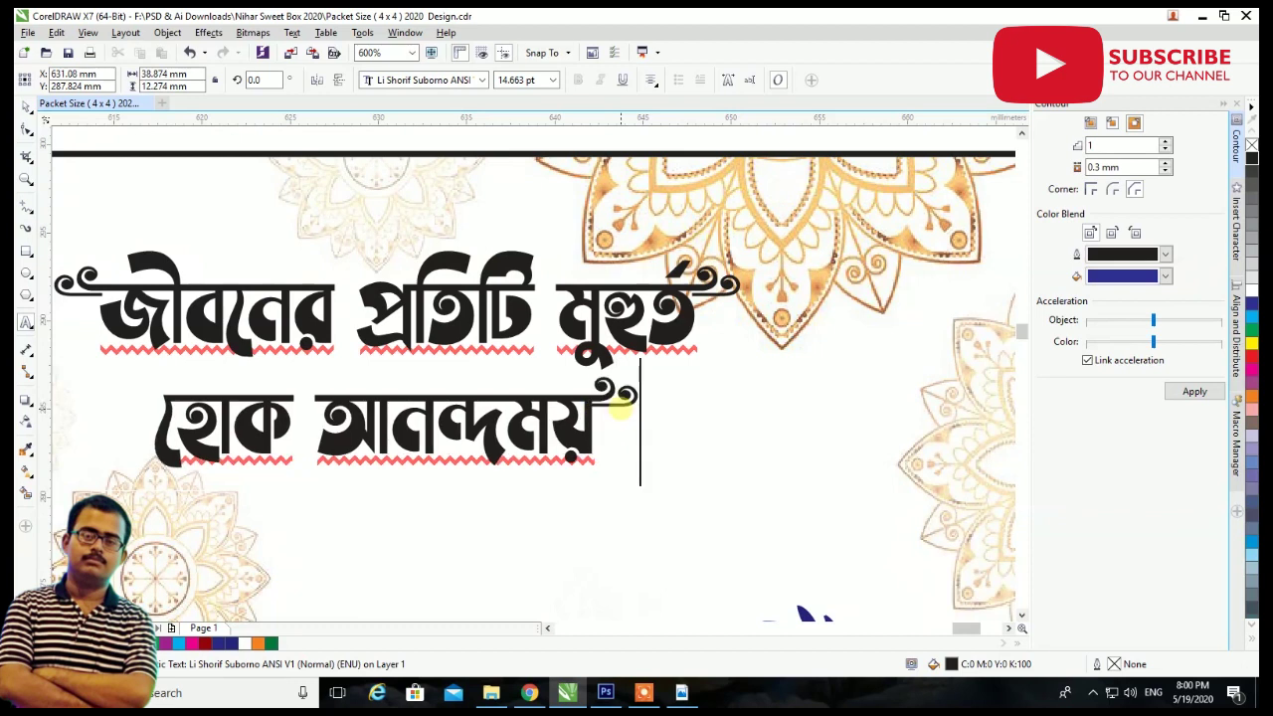
click(151, 407)
text(~)
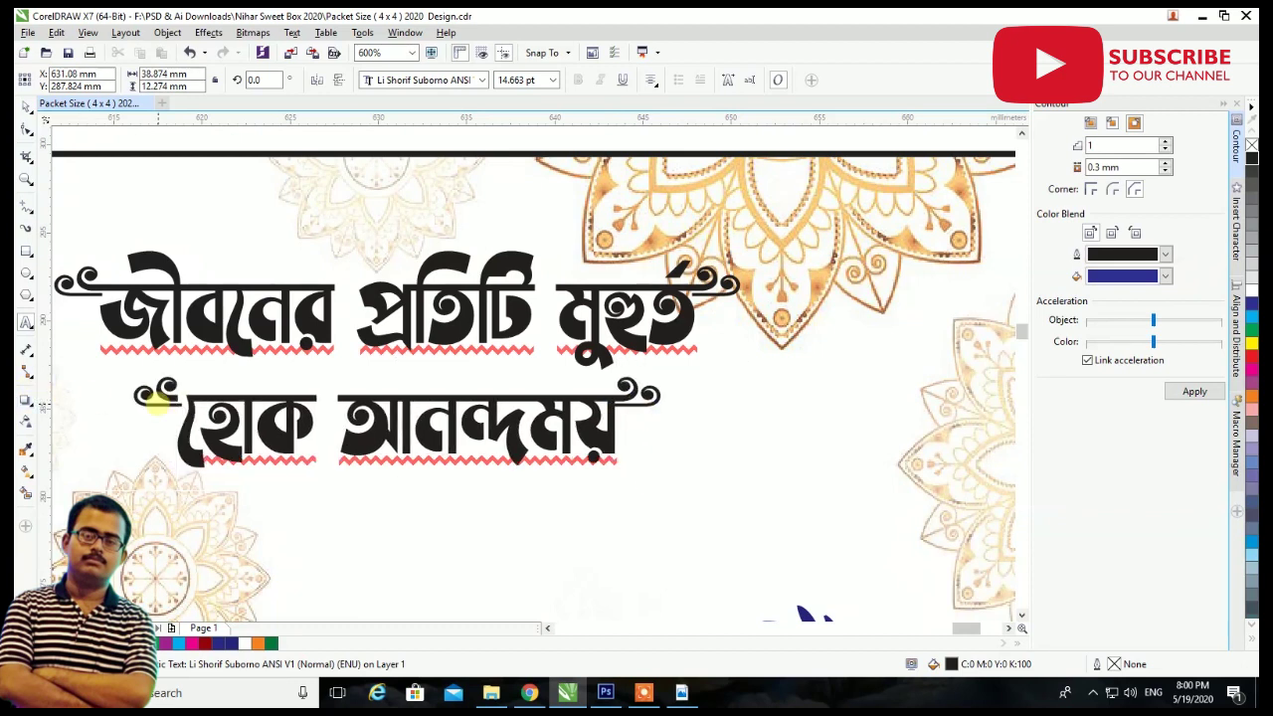
click(26, 106)
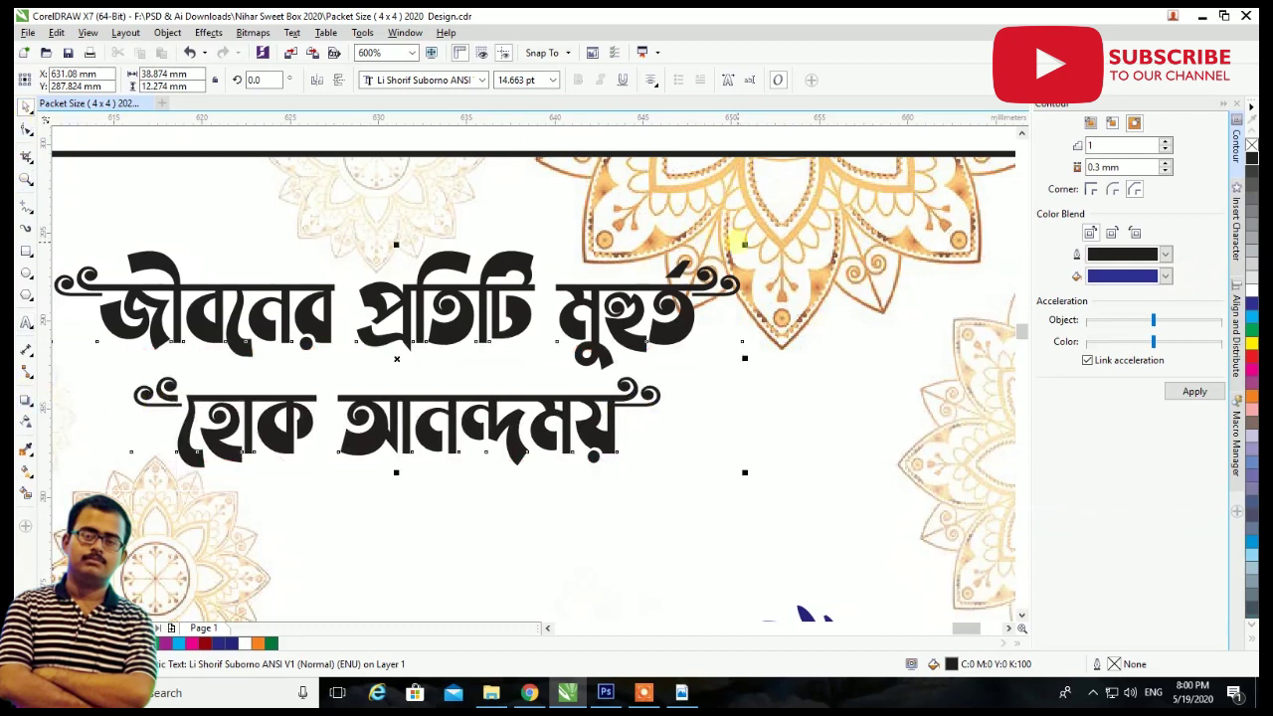
Shrink the headline slightly, shift it left and colour it red.
drag(744, 244, 686, 264)
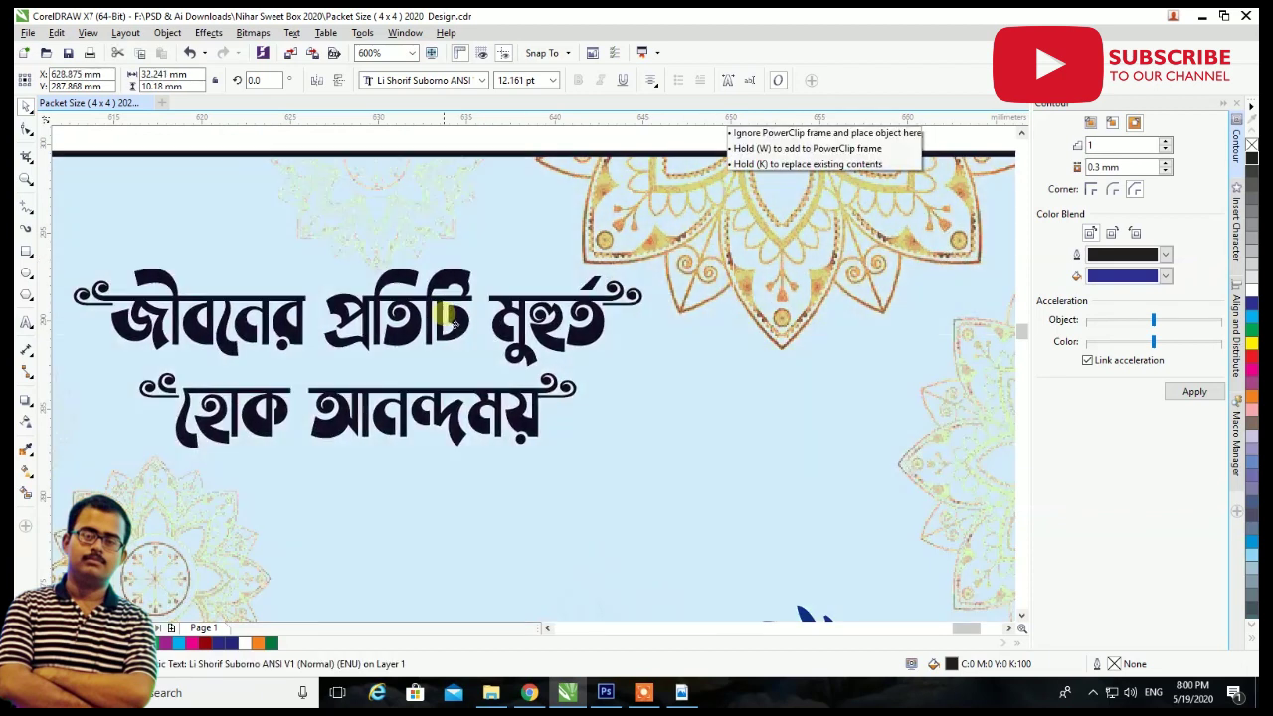
drag(495, 325, 455, 326)
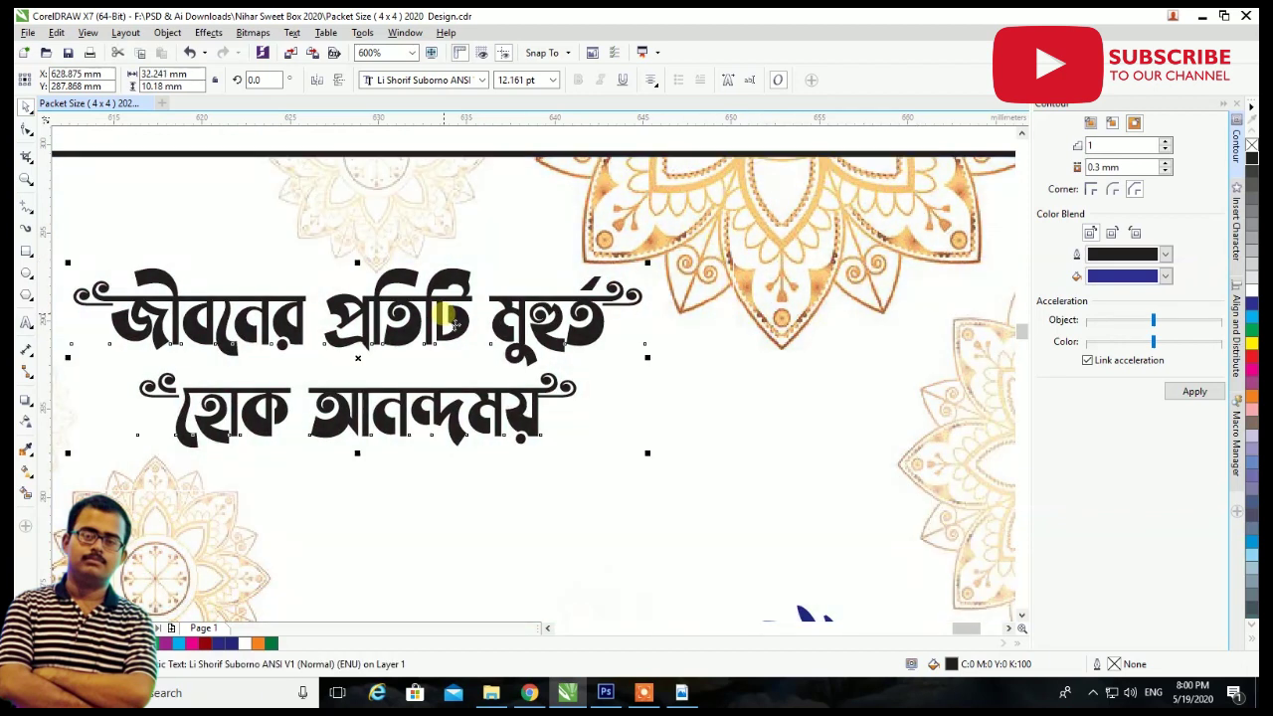
click(1251, 356)
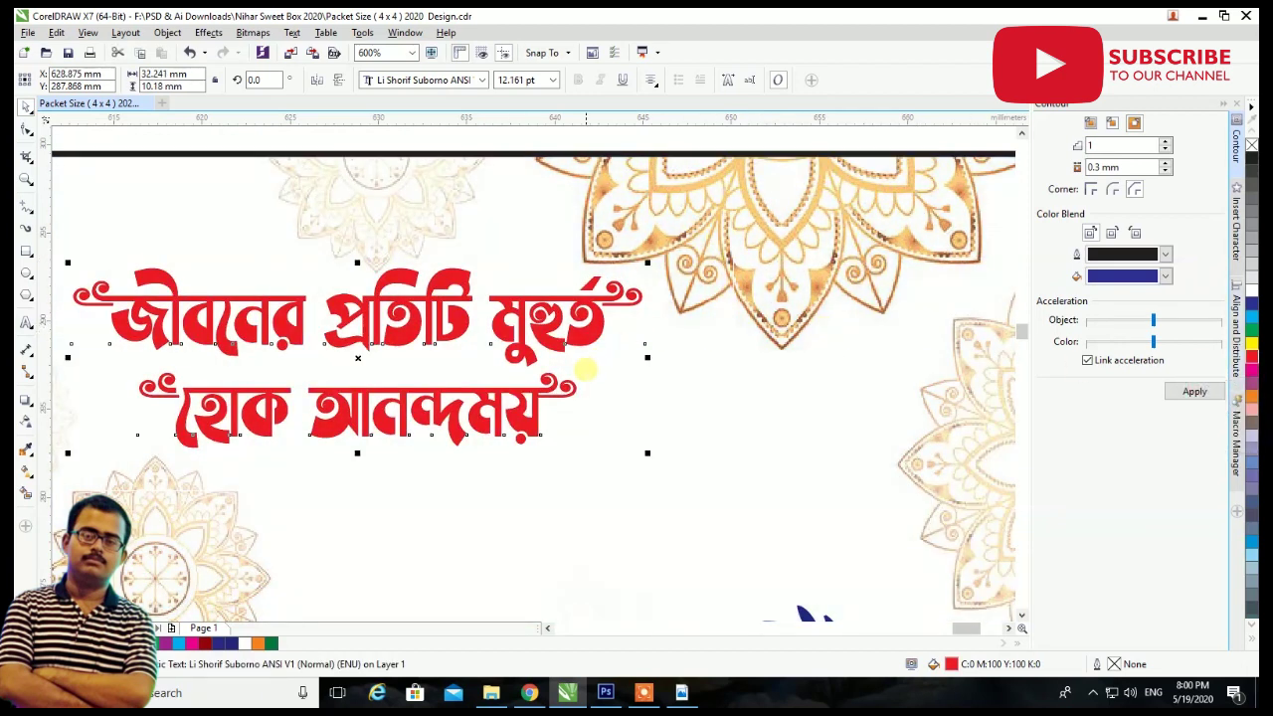
scroll(522, 398, up, 3)
drag(568, 425, 557, 410)
Reselect the whole red headline and drag it upward.
scroll(557, 409, down, 3)
scroll(506, 463, up, 5)
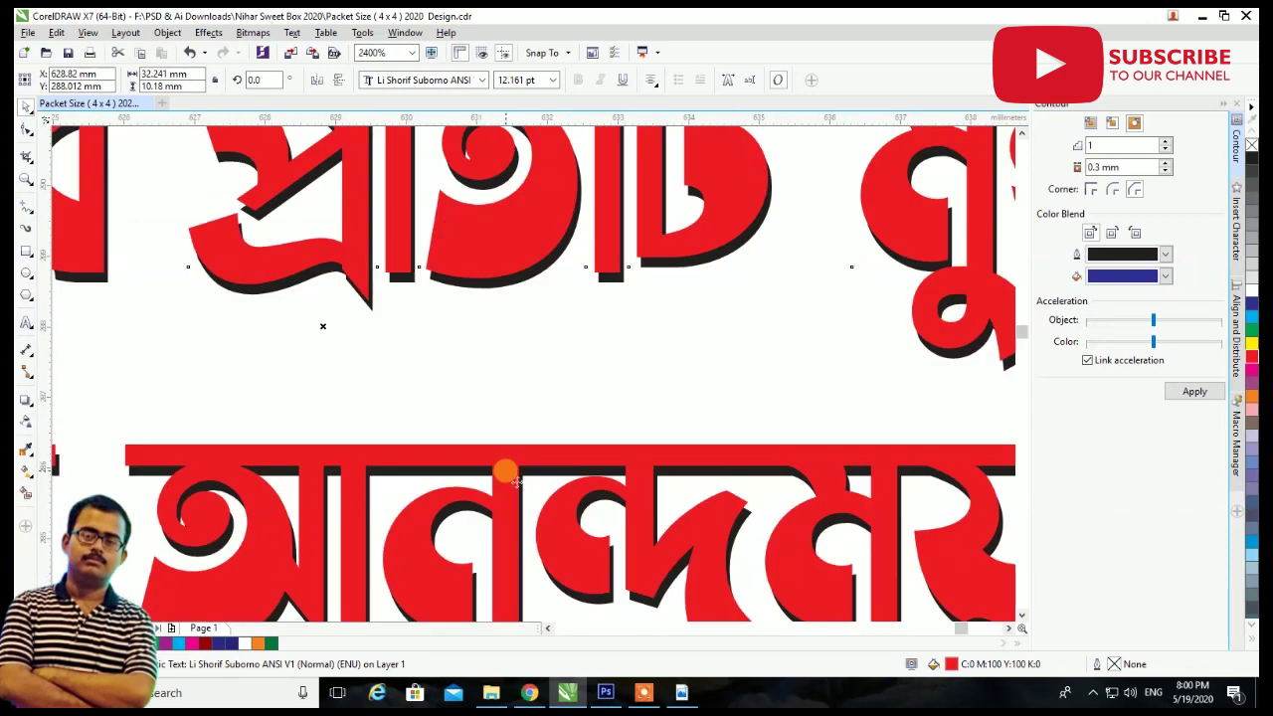
scroll(507, 465, down, 1)
scroll(500, 458, down, 2)
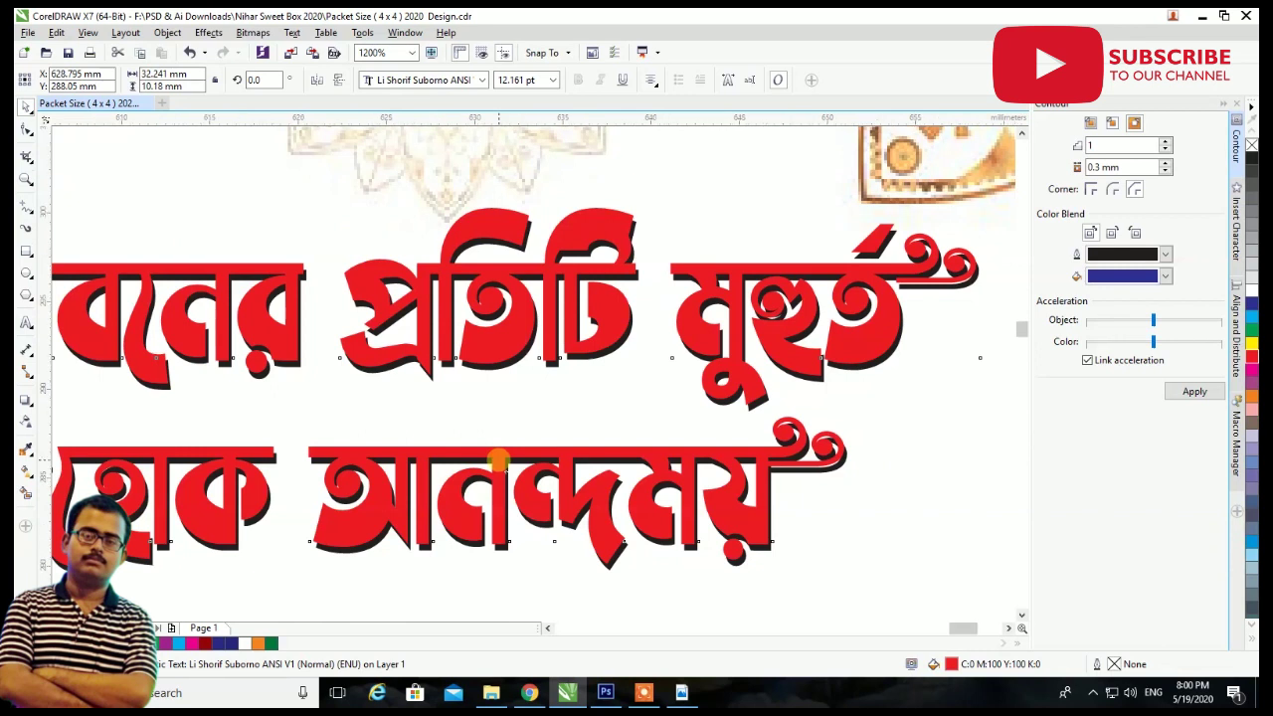
scroll(512, 438, down, 2)
scroll(512, 423, down, 1)
drag(344, 335, 485, 485)
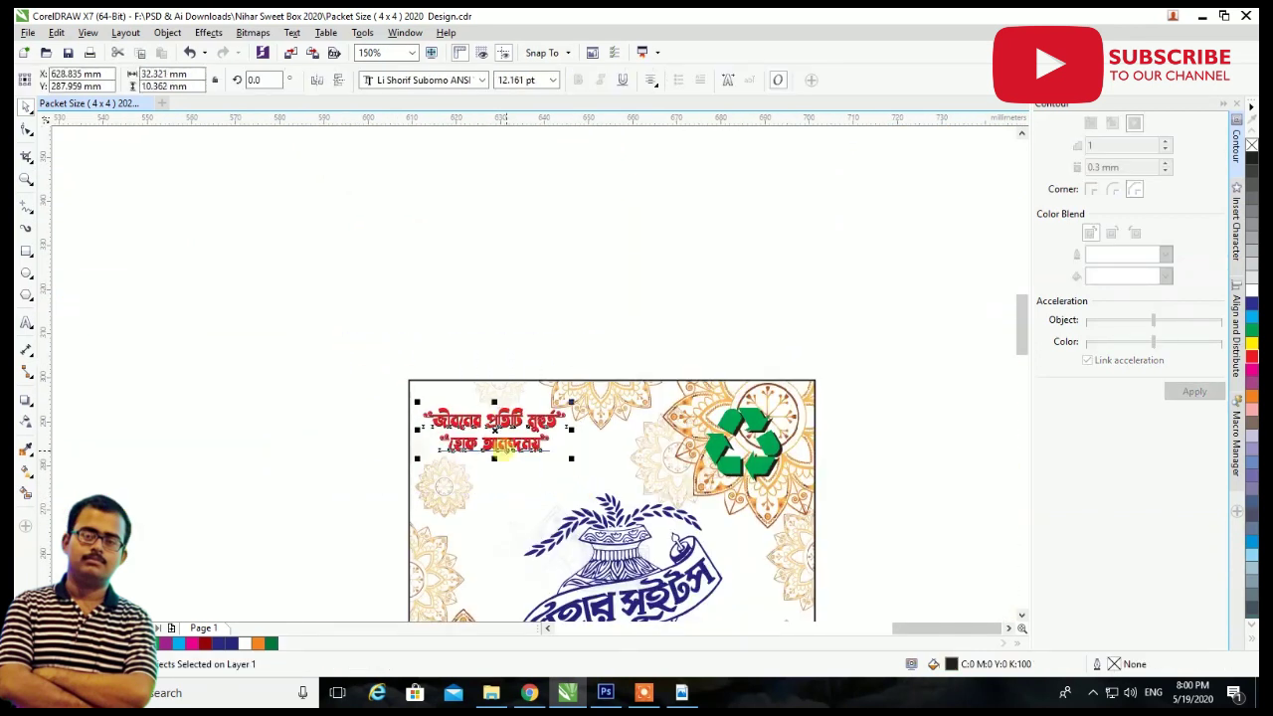
scroll(497, 438, up, 2)
drag(494, 434, 497, 368)
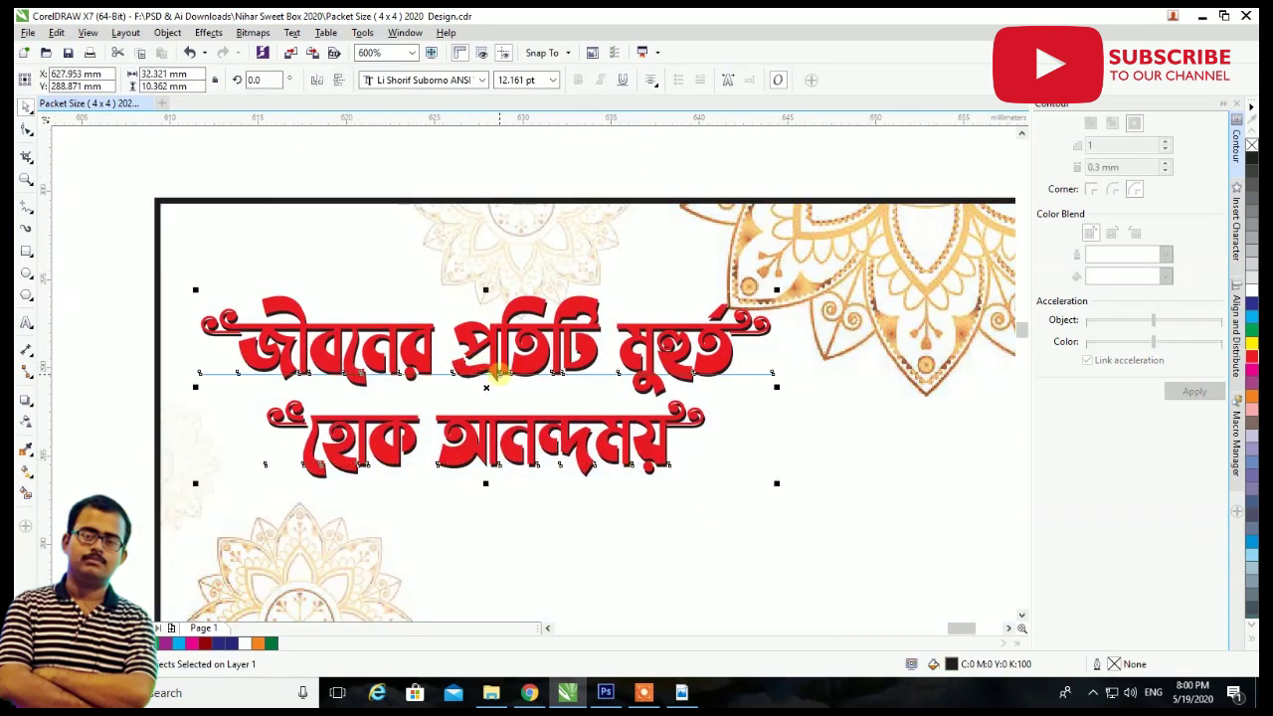
scroll(497, 370, down, 3)
scroll(497, 370, down, 1)
scroll(647, 388, left, 2)
scroll(448, 388, left, 2)
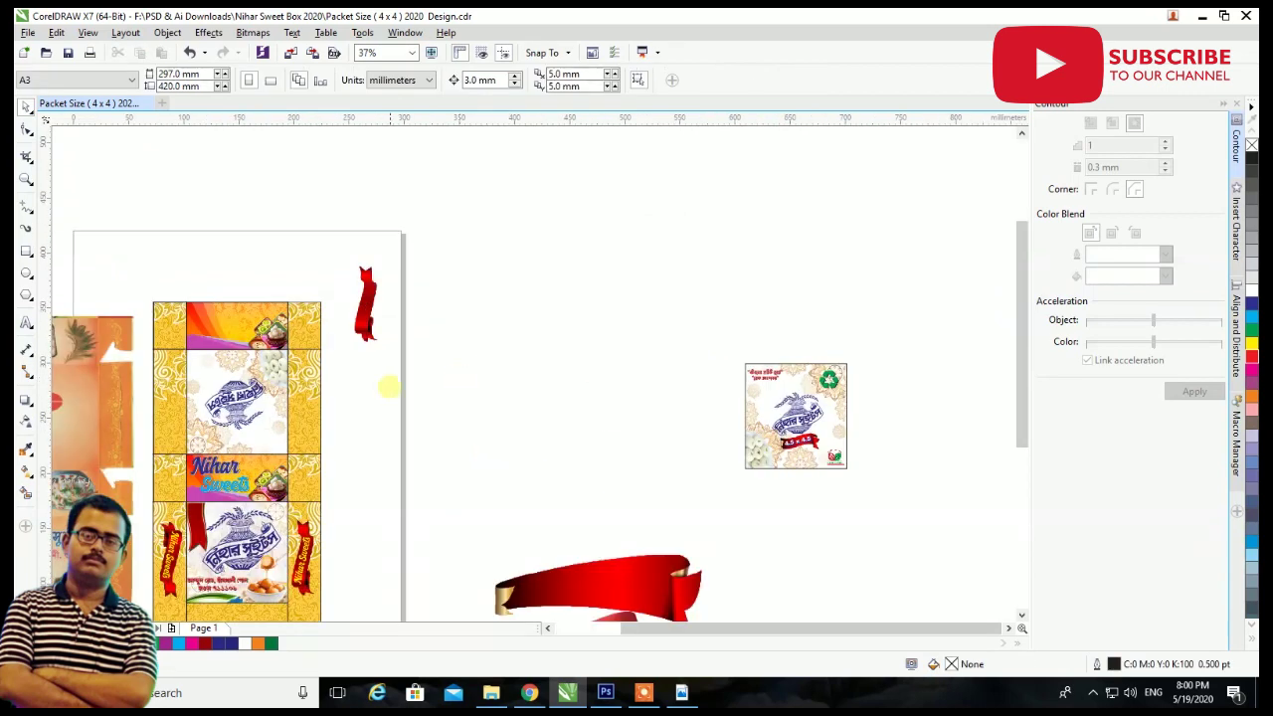
Delete the centre-panel artwork and place a copy of the small packet design to the left.
click(239, 376)
key(Delete)
drag(706, 303, 915, 533)
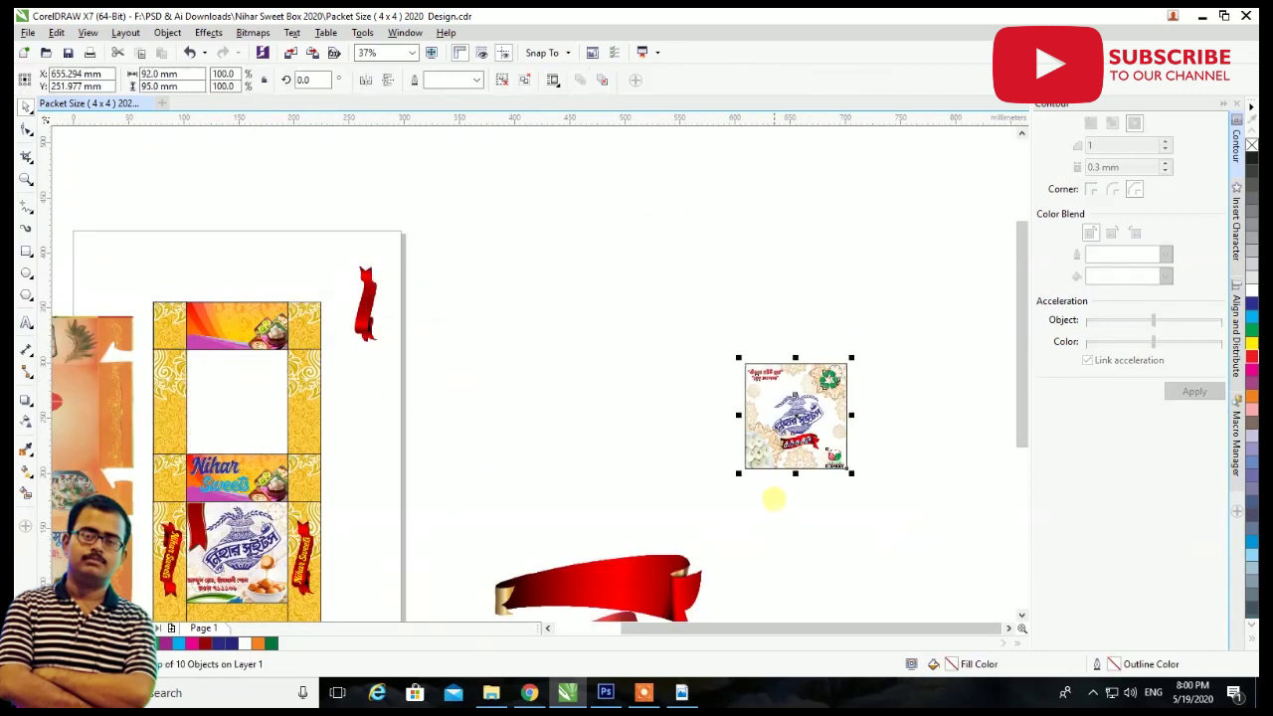
drag(773, 424, 444, 434)
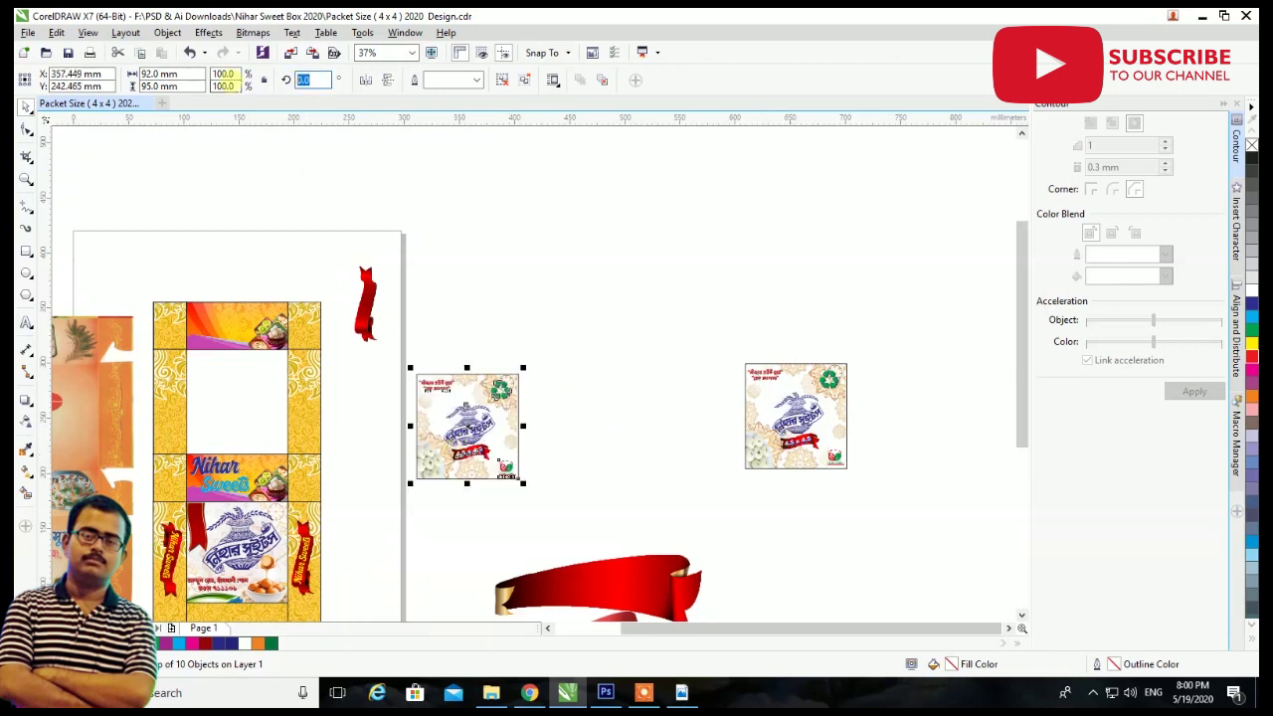
Rotate the copy 180° and drop it into the empty centre panel.
text(-90)
key(Return)
key(ctrl+z)
text(180)
key(Return)
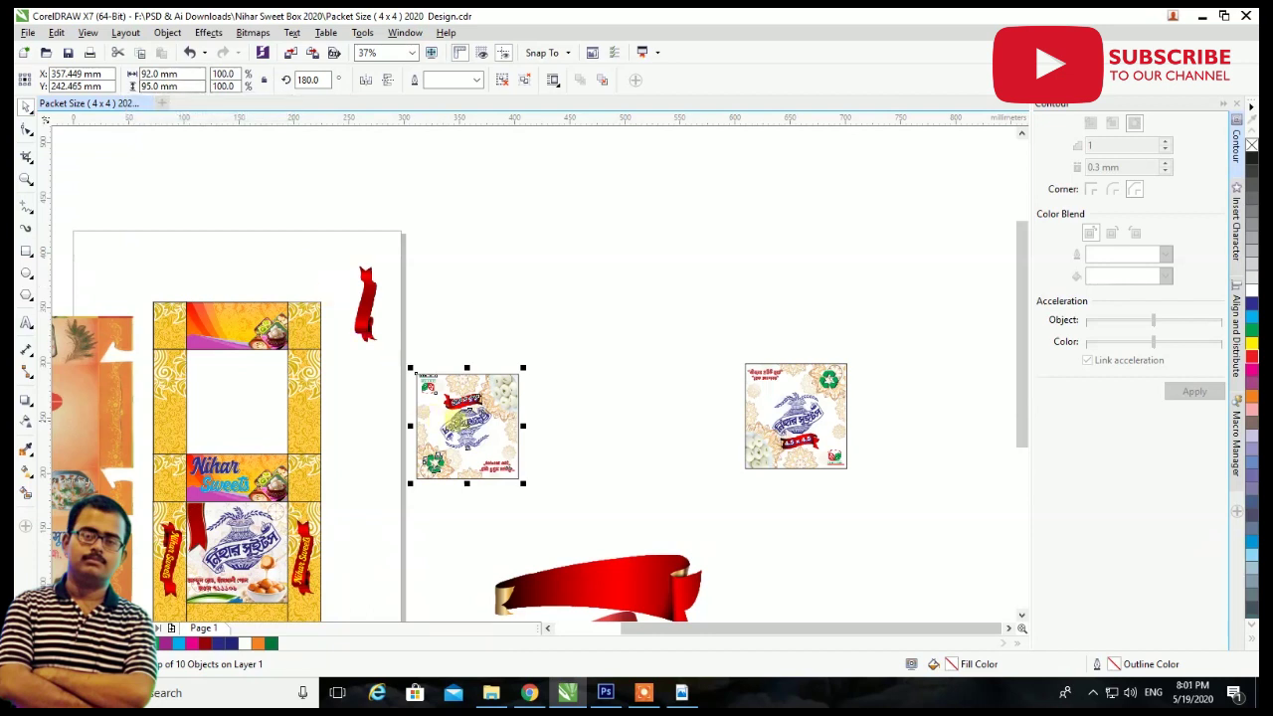
drag(224, 391, 225, 389)
scroll(239, 388, up, 5)
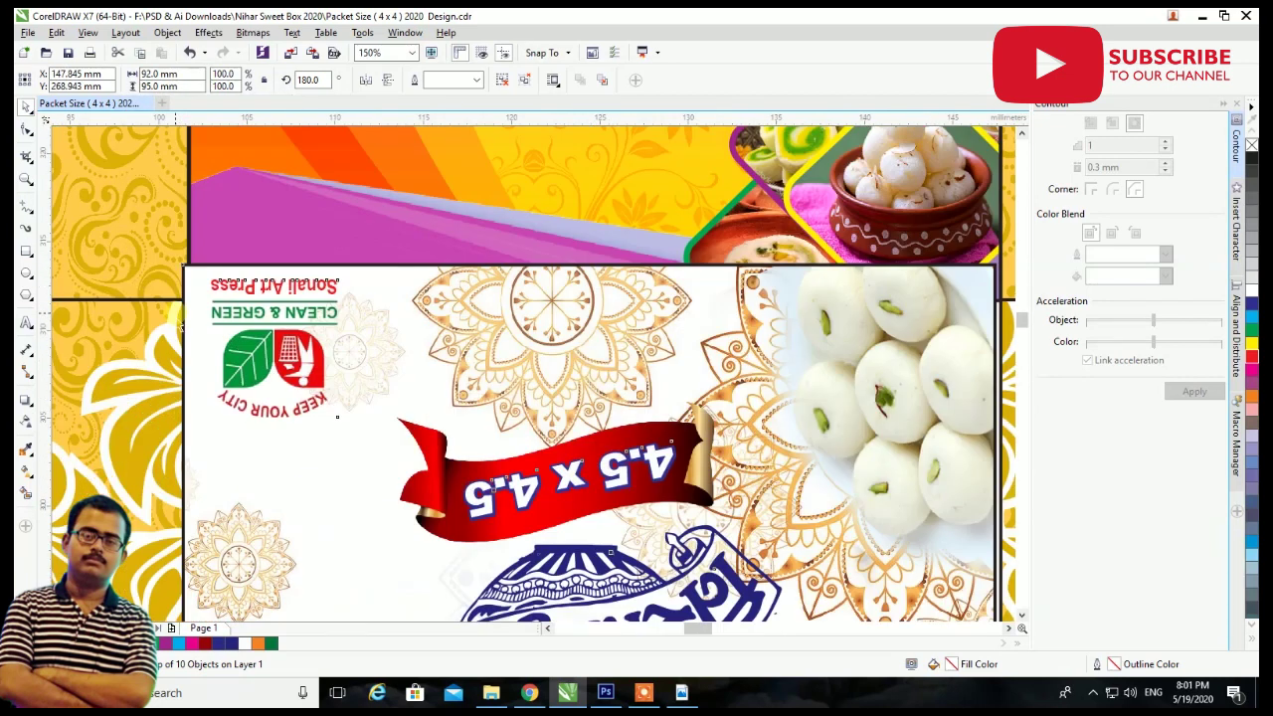
scroll(248, 384, up, 1)
scroll(254, 381, up, 1)
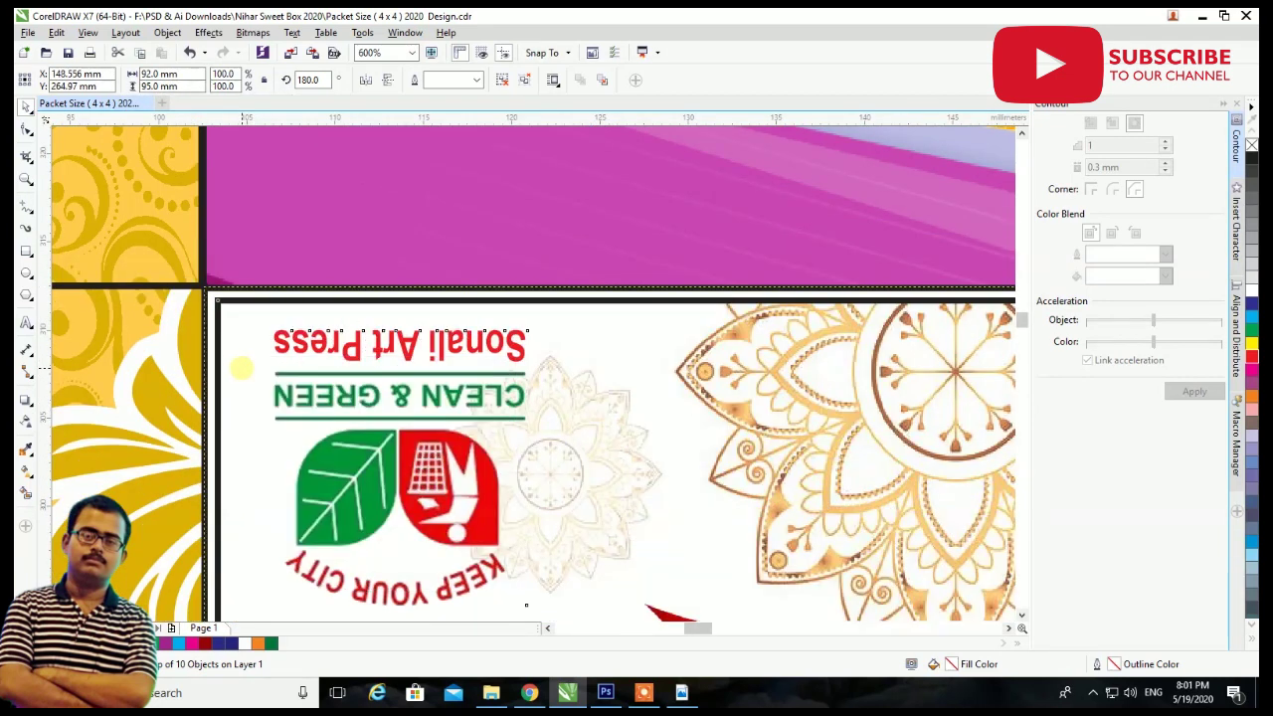
scroll(255, 381, down, 1)
scroll(255, 381, down, 2)
scroll(309, 424, down, 3)
click(531, 412)
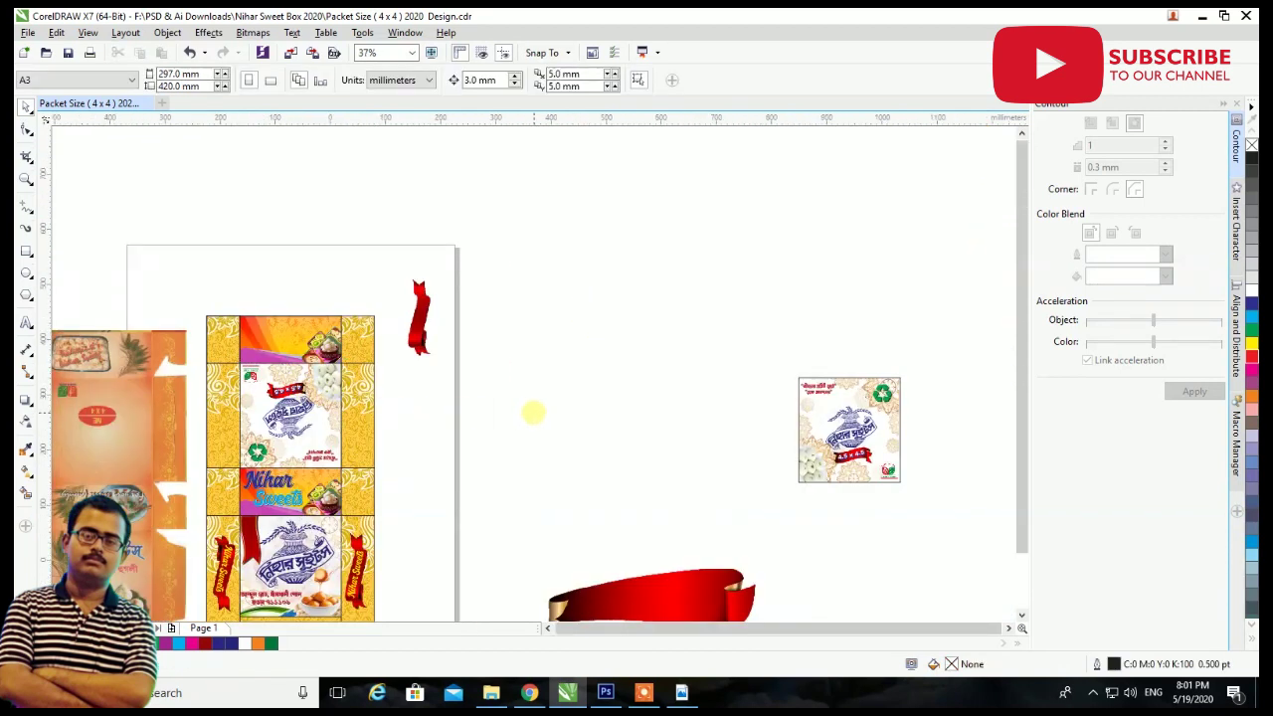
Move the red Bengali headline above the top panel and enlarge it to 21.151 pt.
scroll(492, 448, down, 1)
scroll(428, 438, up, 1)
scroll(428, 438, up, 1)
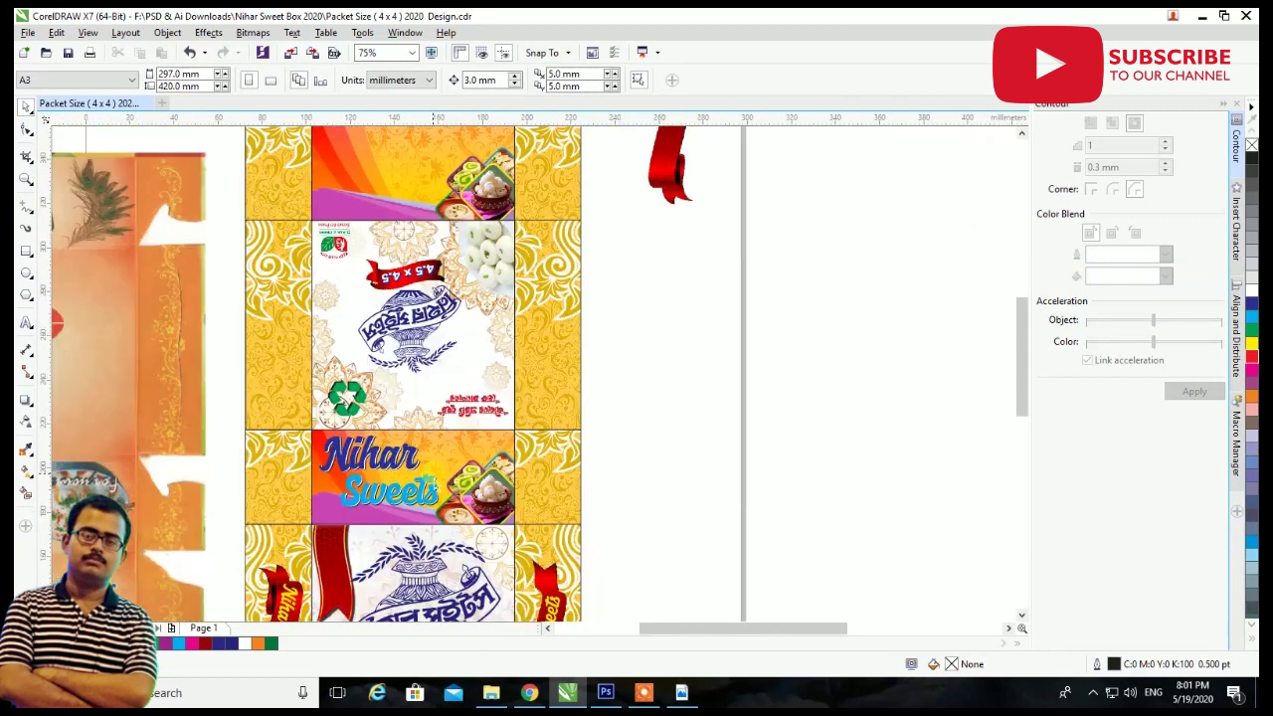
scroll(429, 440, down, 1)
scroll(640, 344, down, 1)
drag(810, 413, 880, 420)
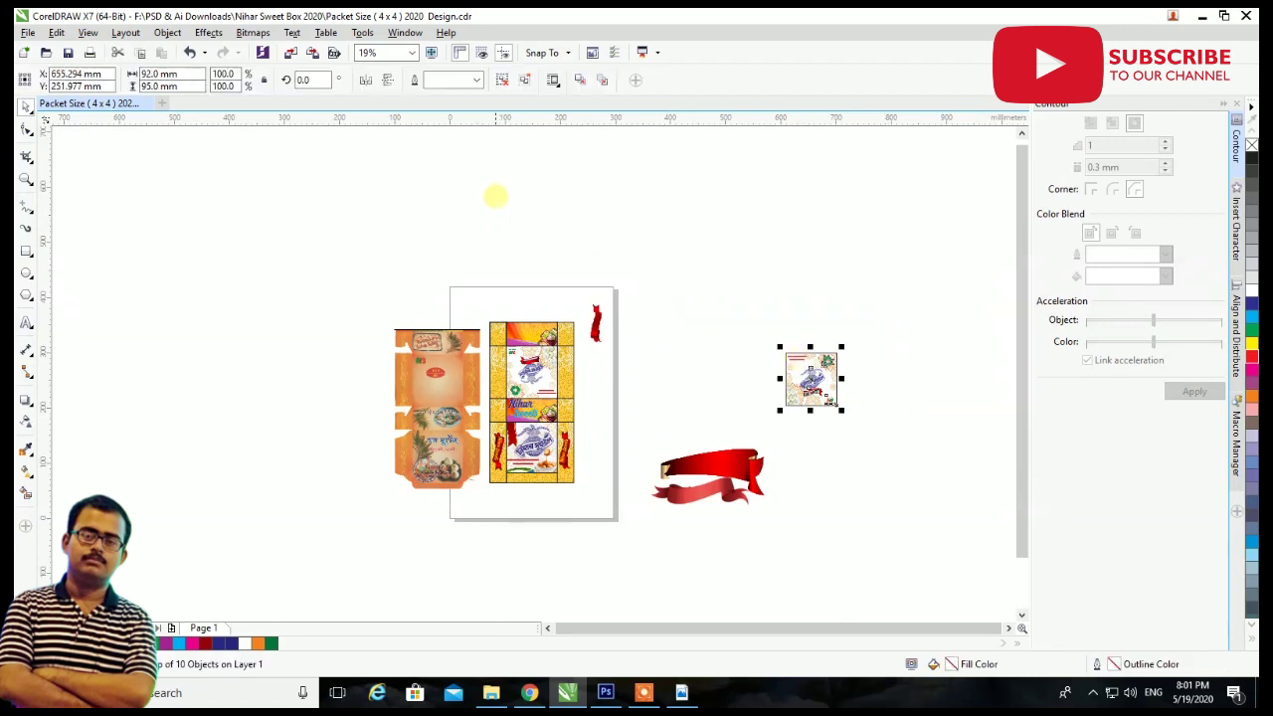
click(791, 307)
click(798, 361)
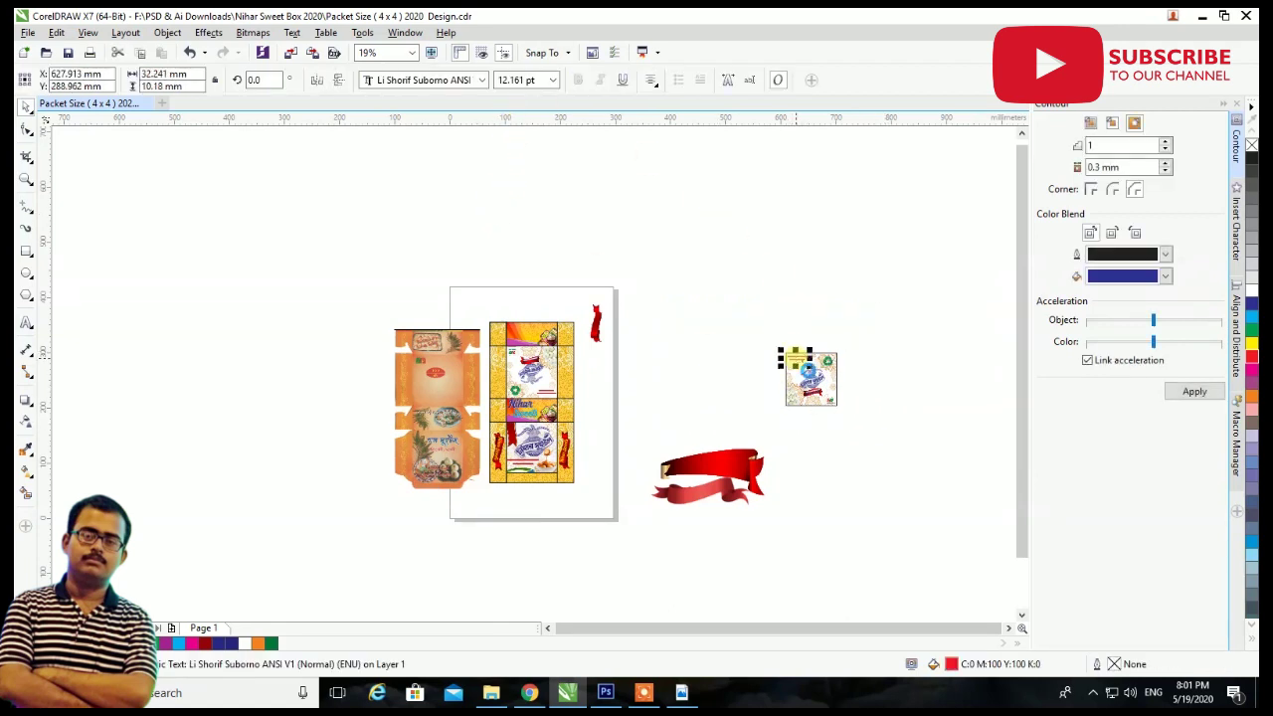
scroll(529, 316, up, 2)
scroll(526, 318, up, 2)
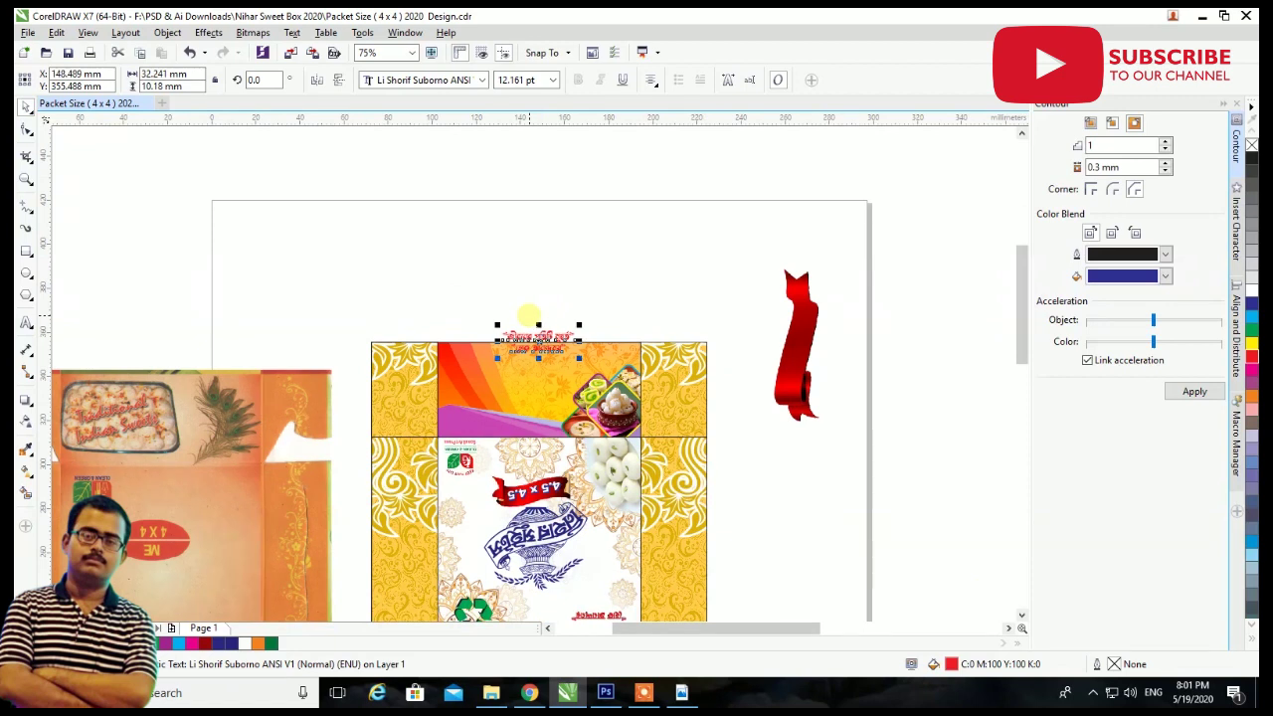
scroll(554, 290, up, 2)
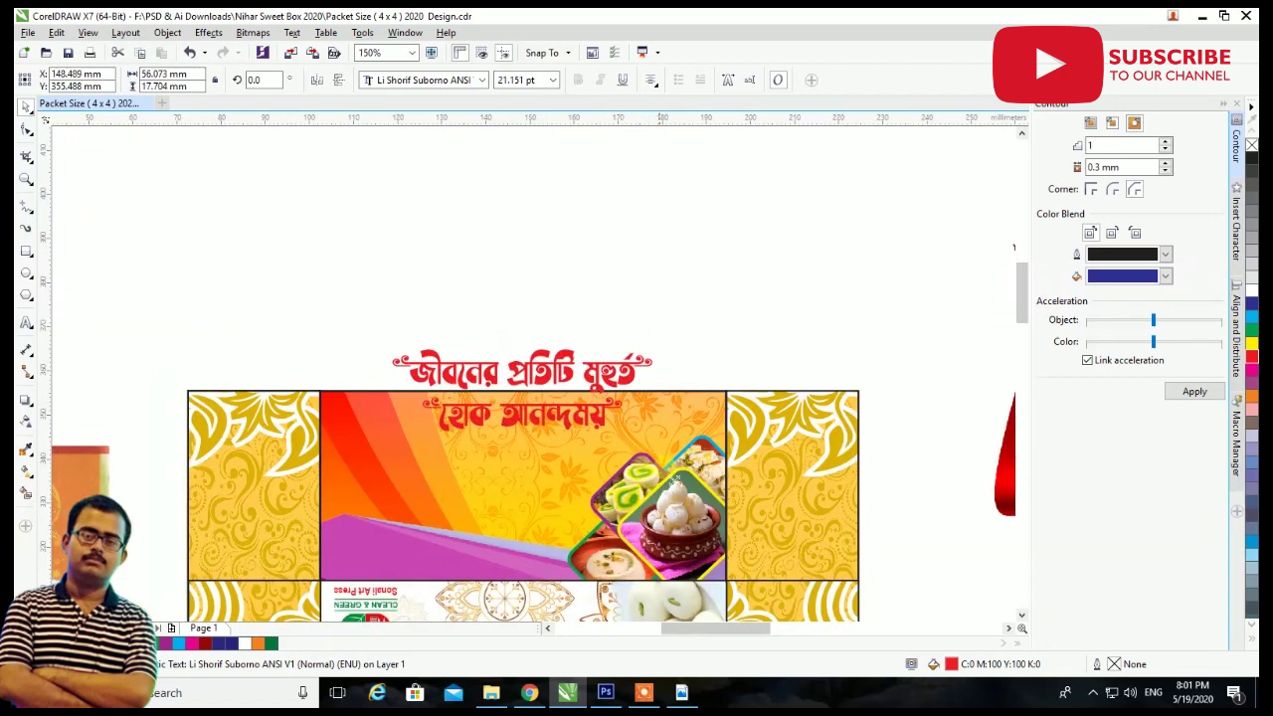
drag(601, 434, 733, 508)
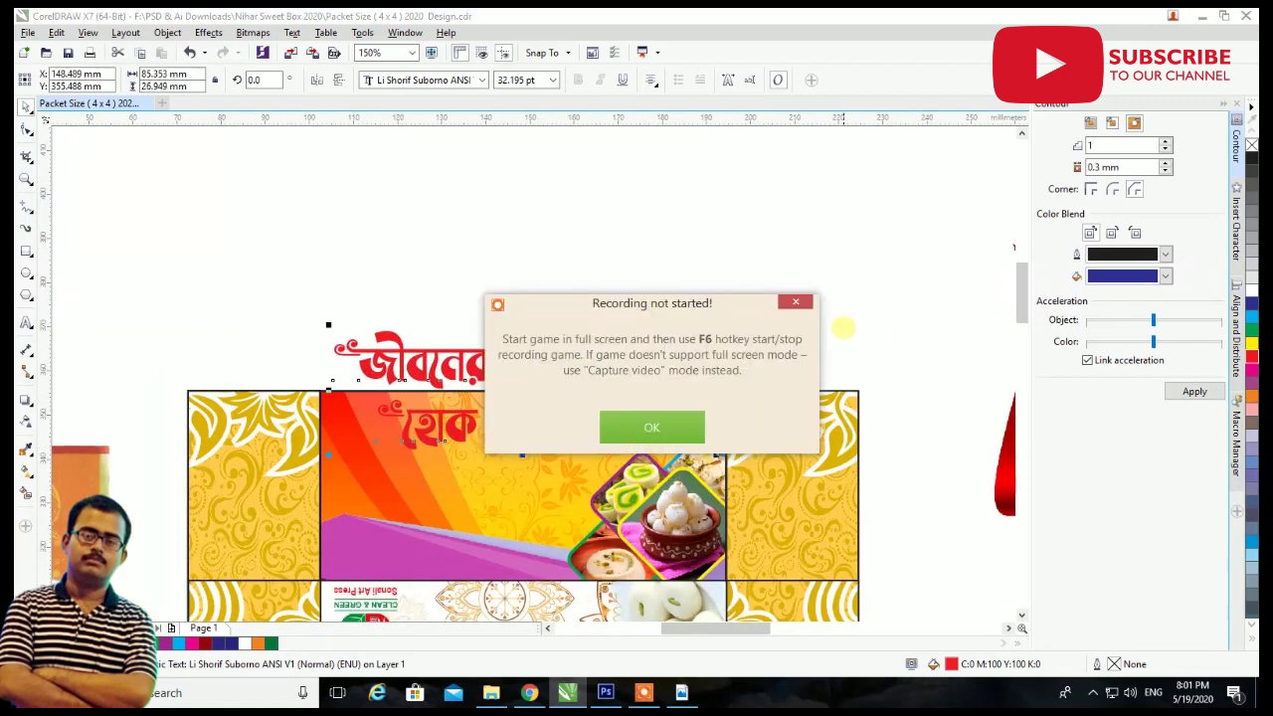
Replace the headline text with 'নিহার সুইটস্' and enlarge it.
click(795, 303)
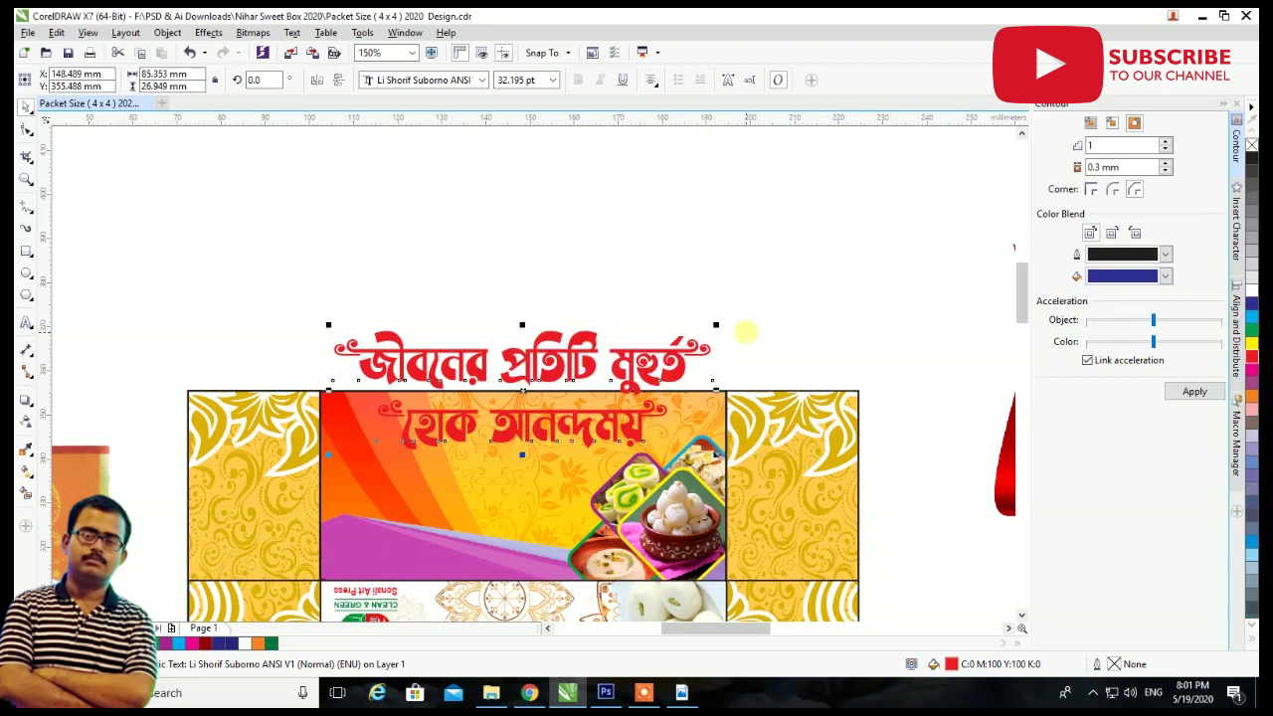
click(26, 325)
key(ctrl+a)
text(নিহার সুইট)
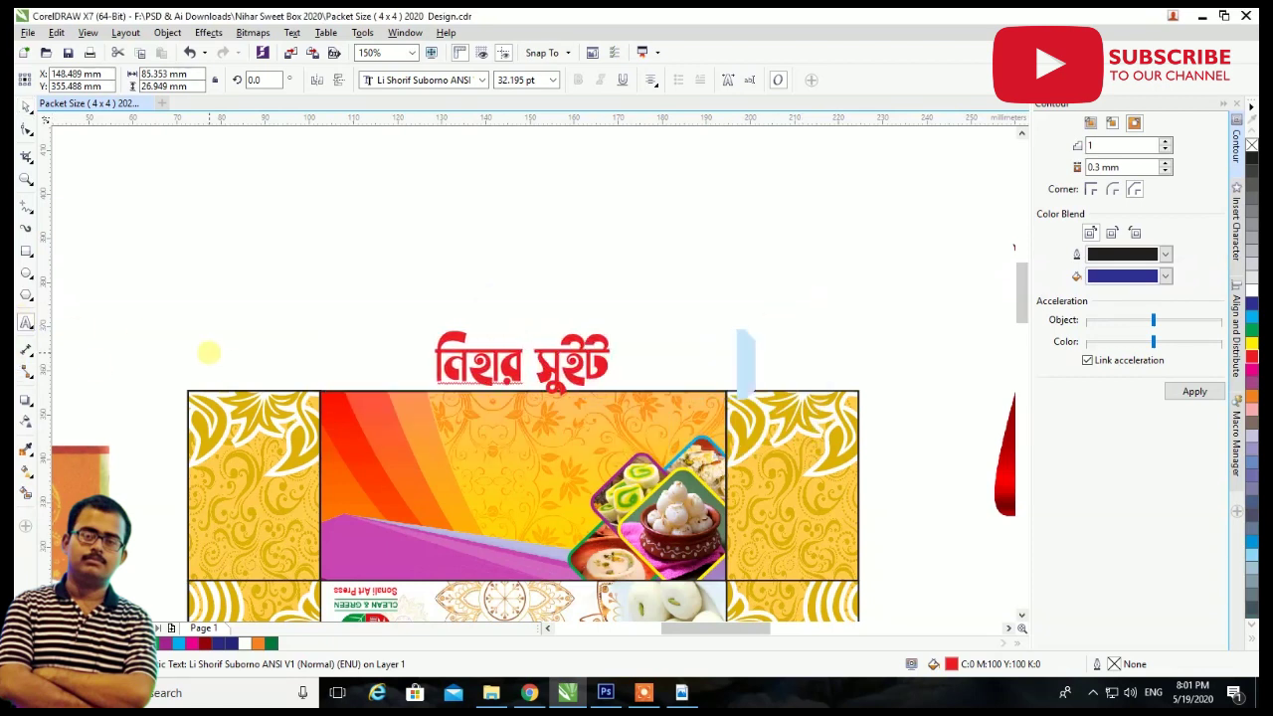
text(স্)
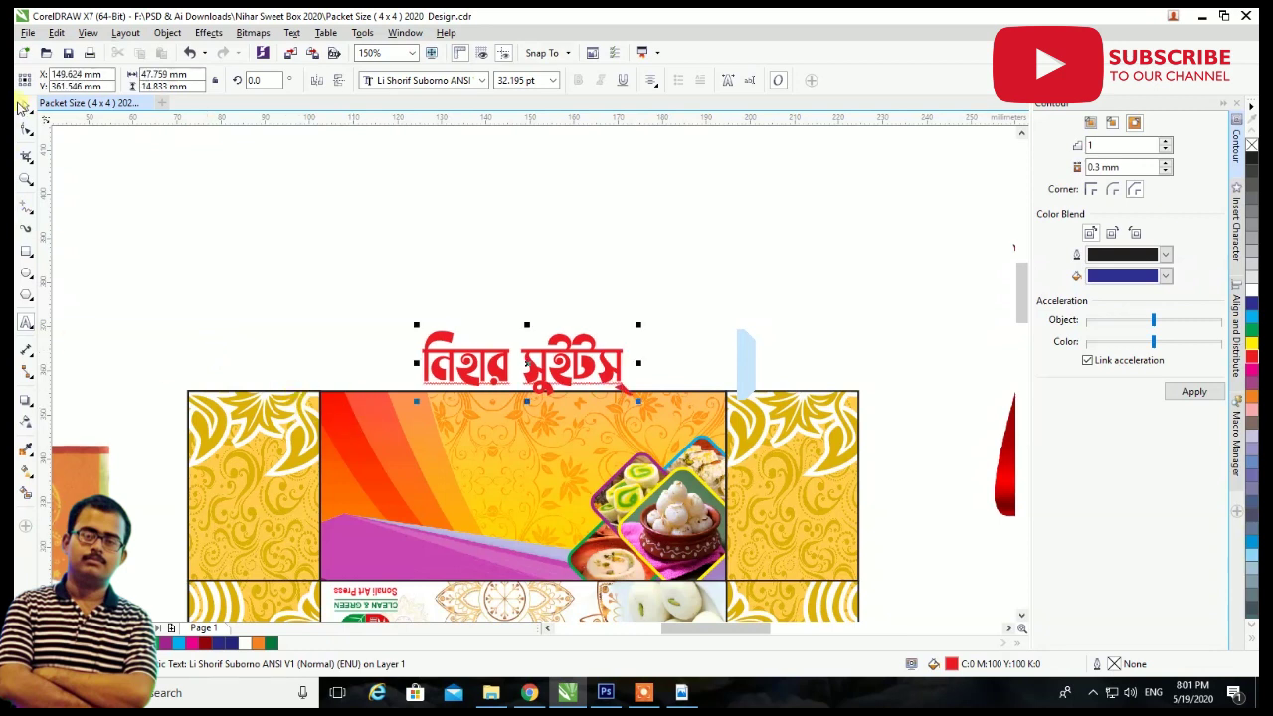
scroll(522, 392, up, 1)
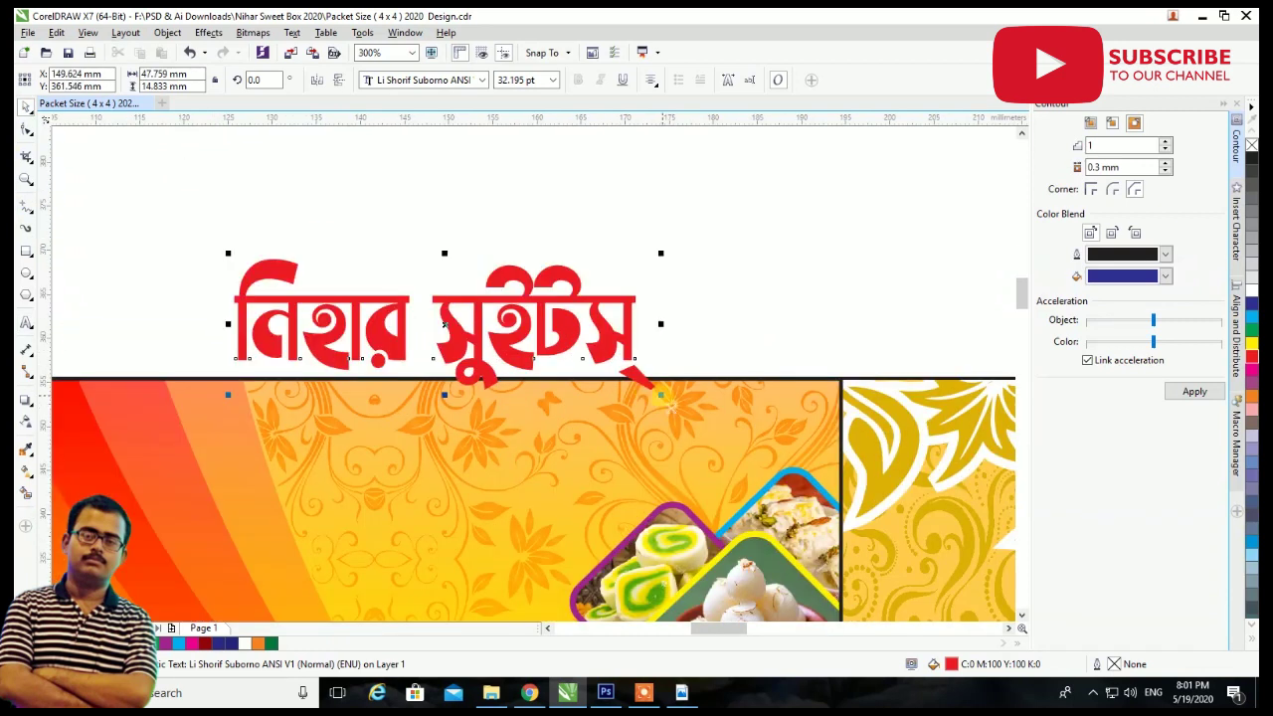
drag(661, 394, 829, 451)
scroll(710, 424, down, 1)
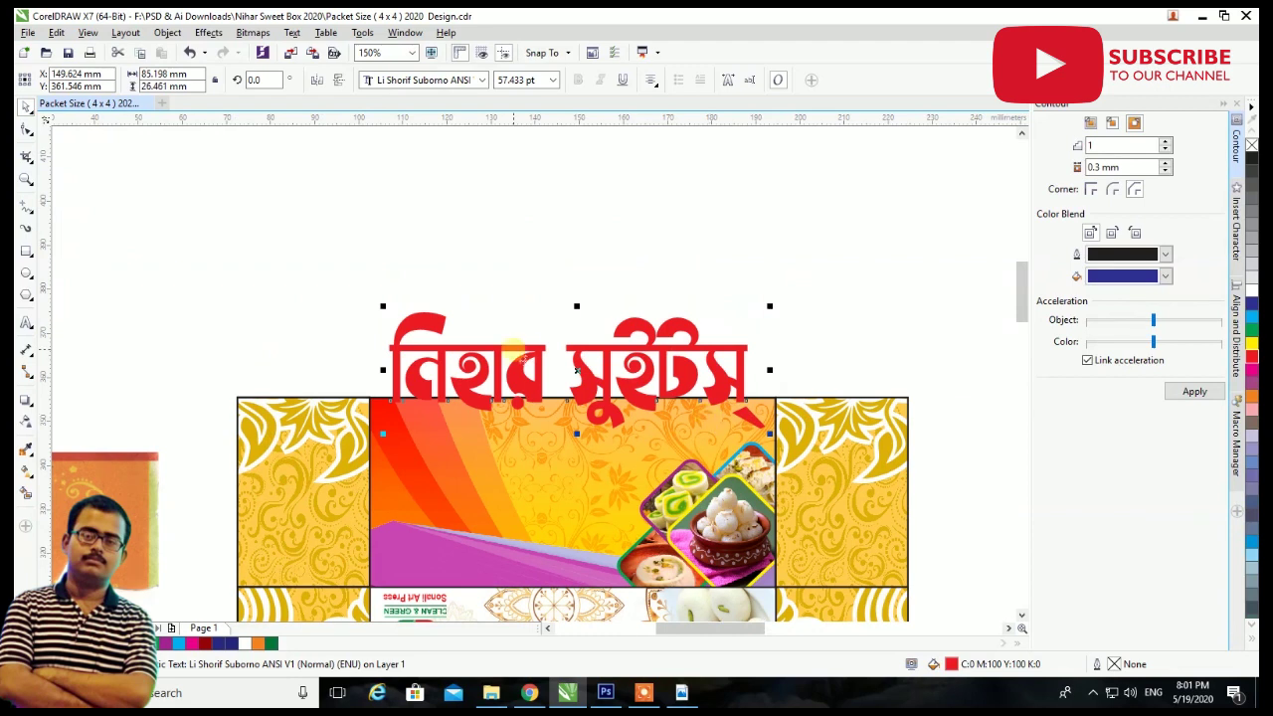
Add " ornament glyphs around 'নিহার' and move it onto the orange band.
click(25, 318)
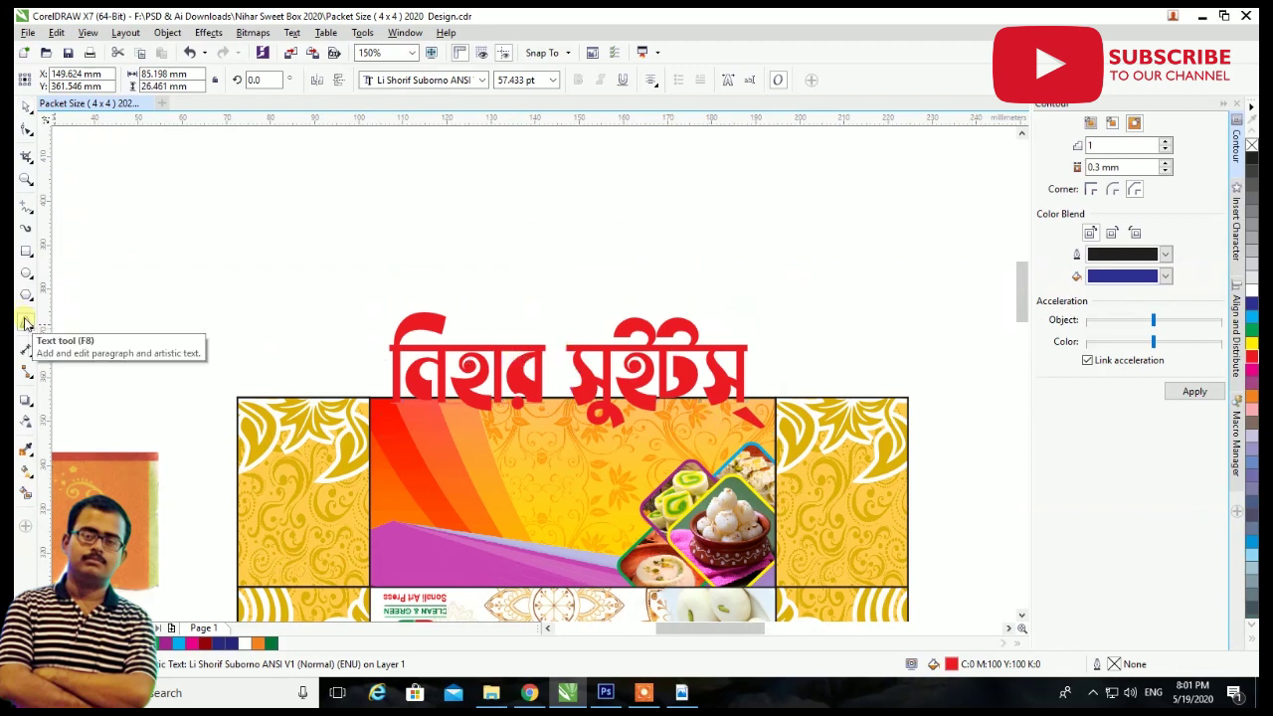
text(")
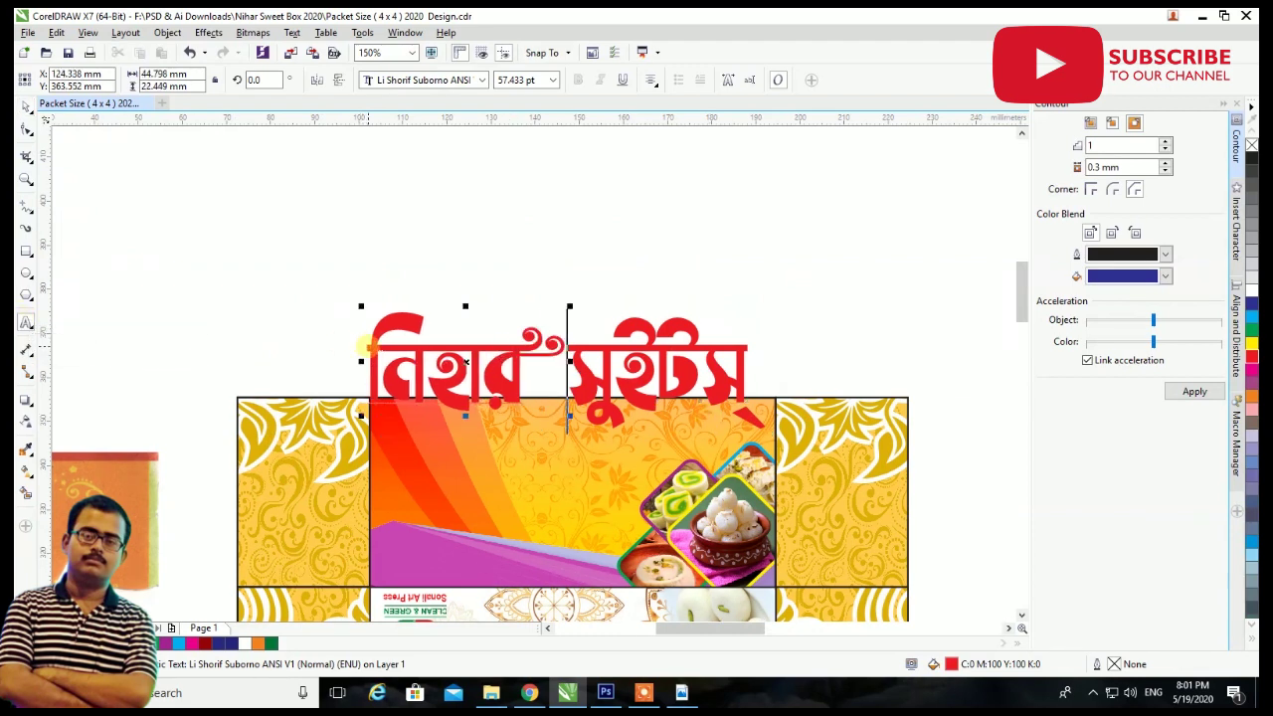
click(370, 358)
text(")
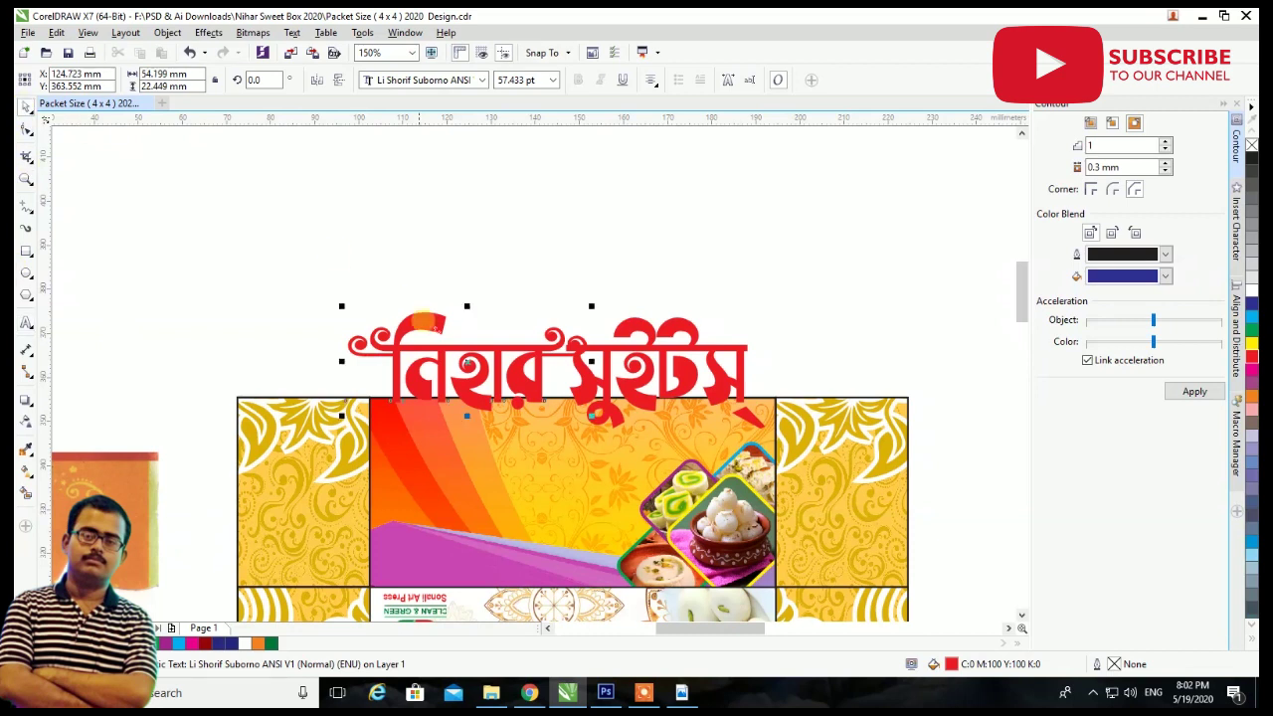
drag(473, 365, 513, 469)
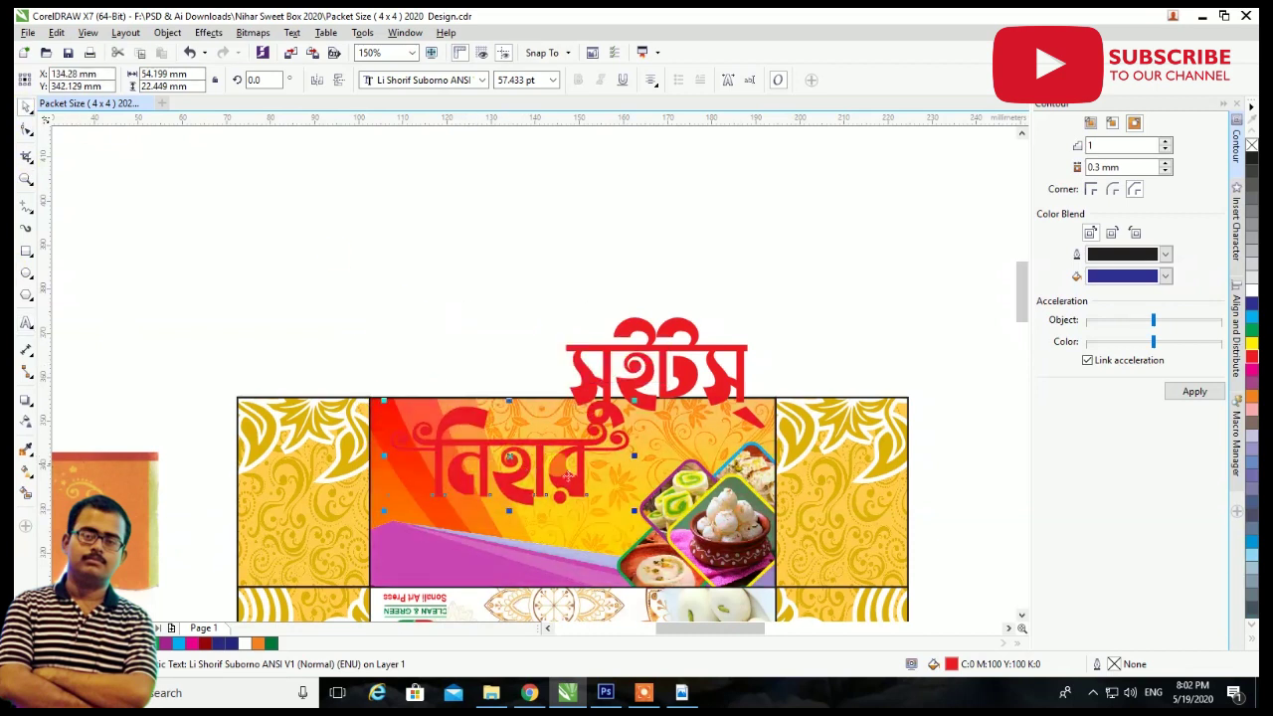
Shrink the word 'নিহার' slightly and colour it navy blue.
scroll(604, 483, up, 2)
drag(663, 543, 629, 529)
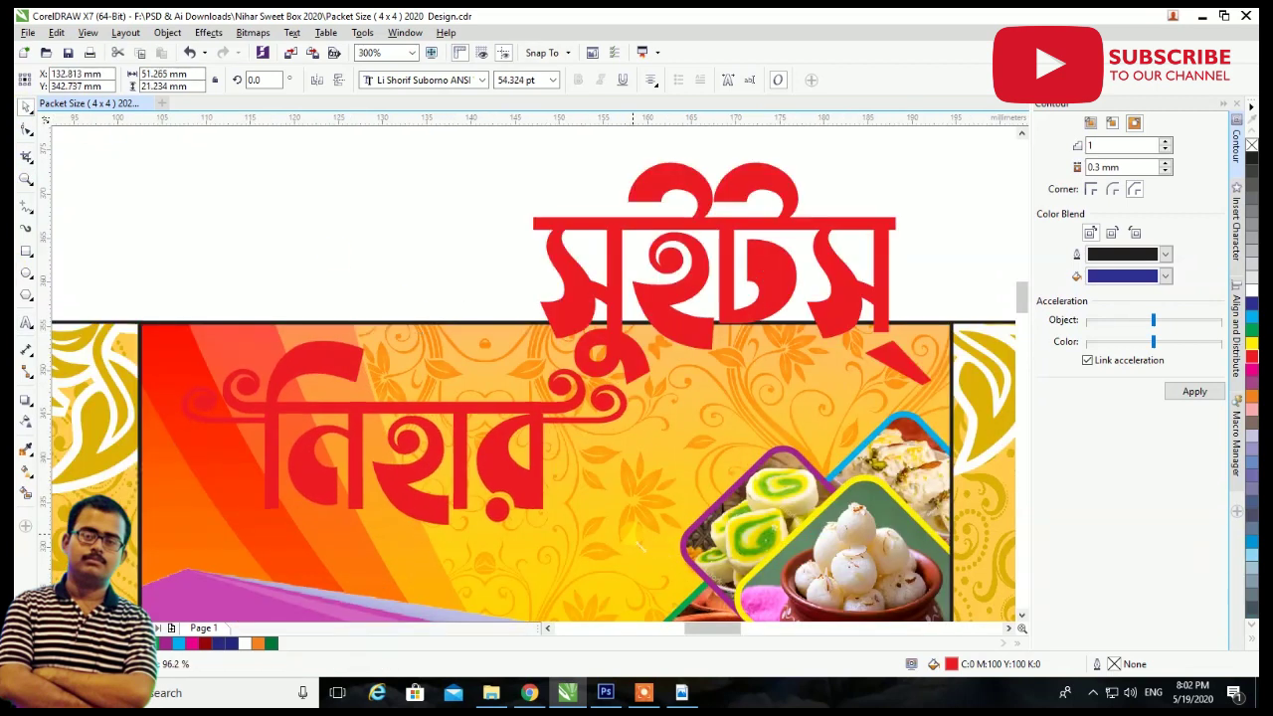
click(1251, 304)
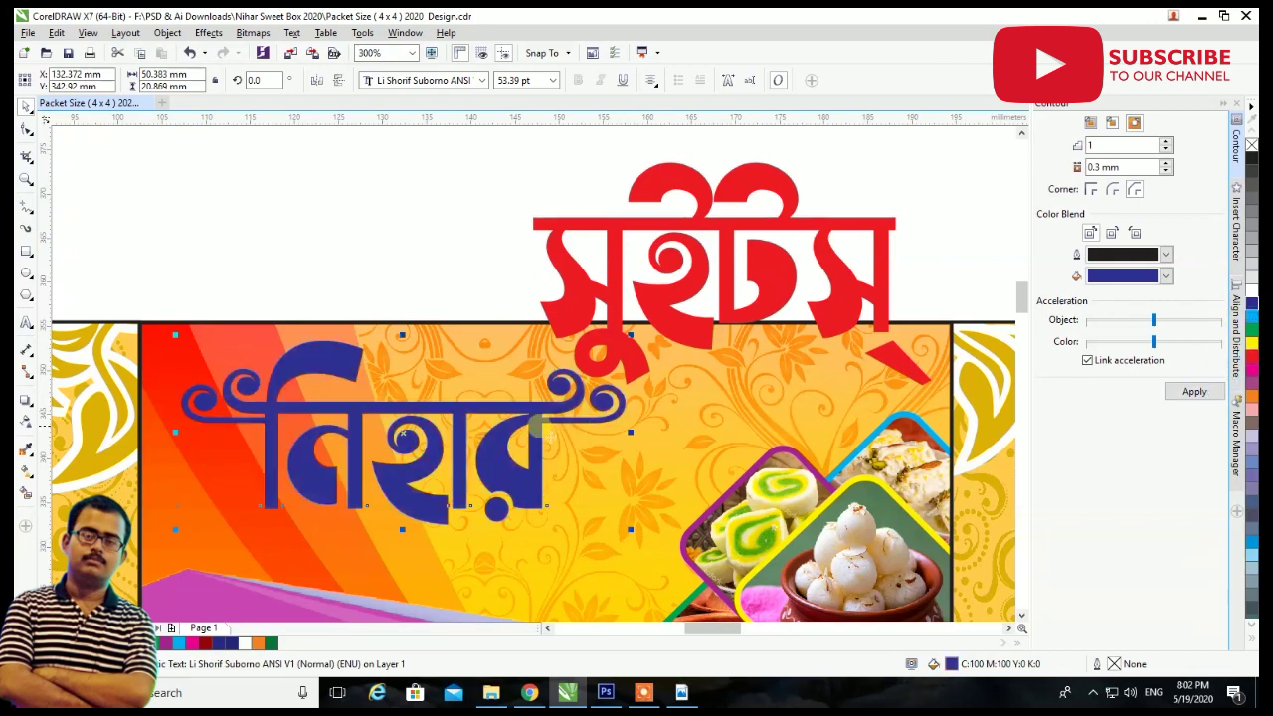
scroll(521, 408, up, 2)
scroll(521, 407, down, 2)
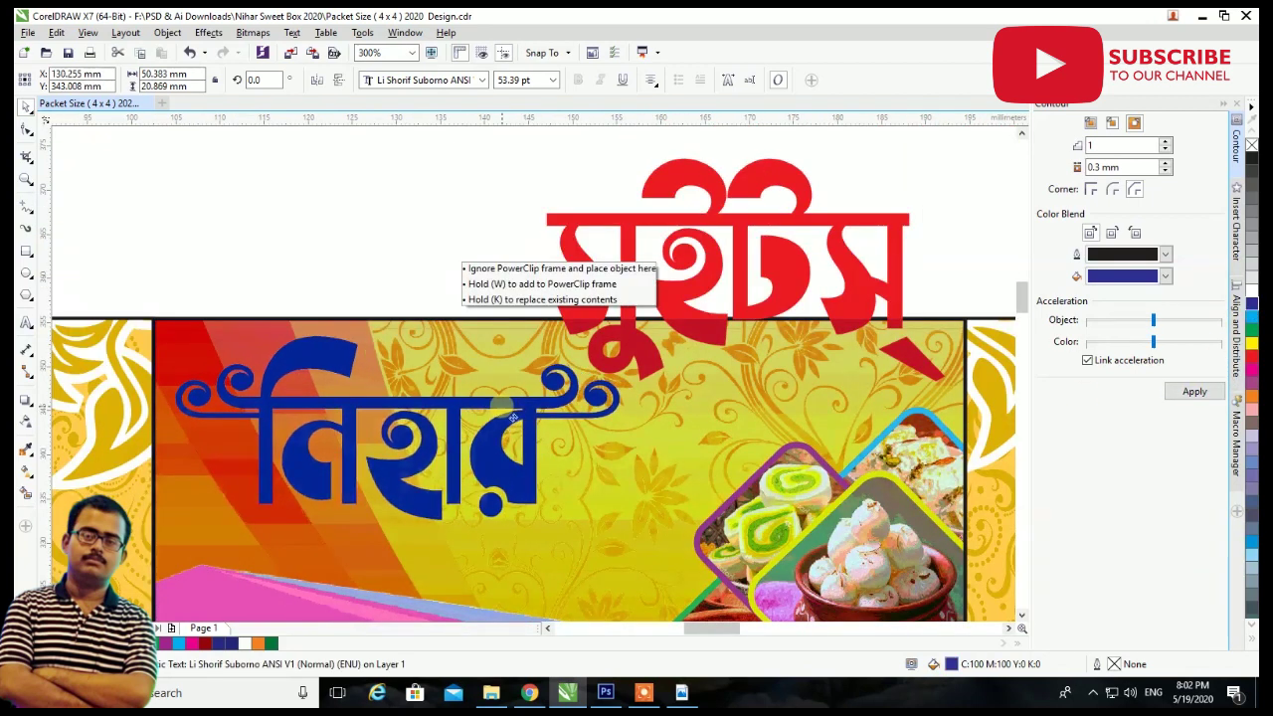
scroll(532, 418, up, 4)
drag(528, 415, 554, 434)
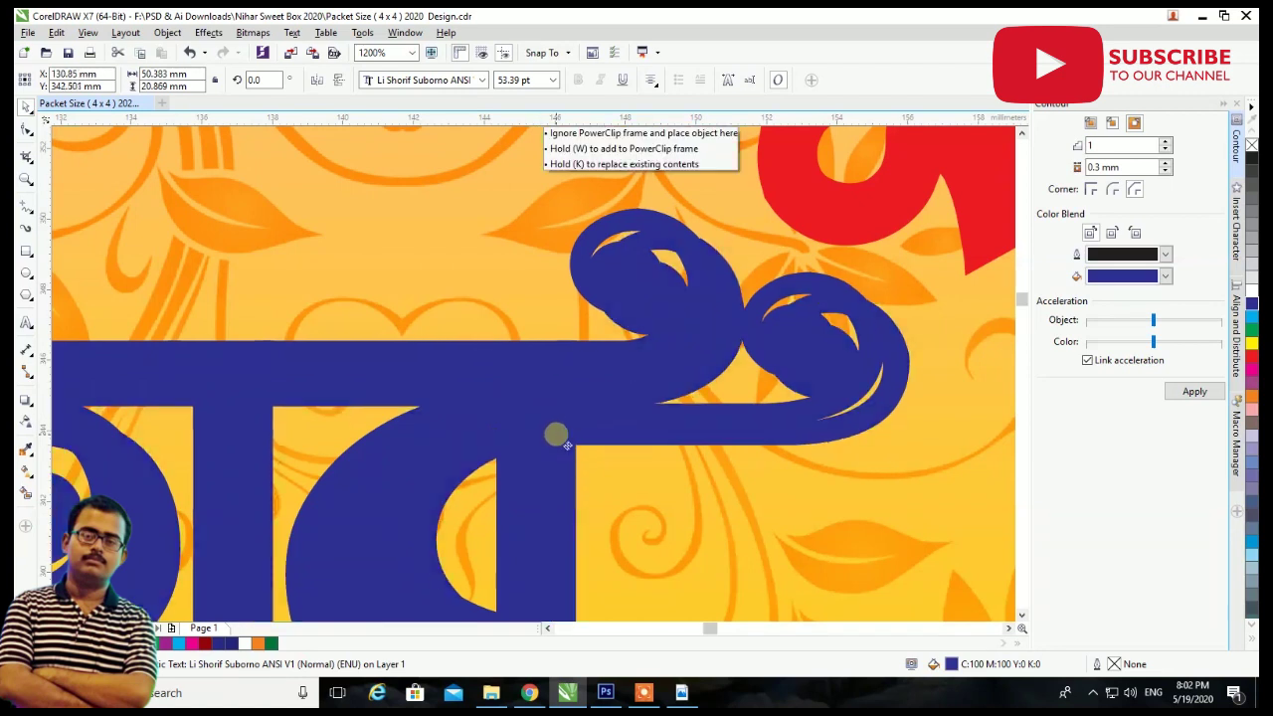
Try and undo a black contour, then place the red 'সুইটস' below the blue word.
key(ctrl+z)
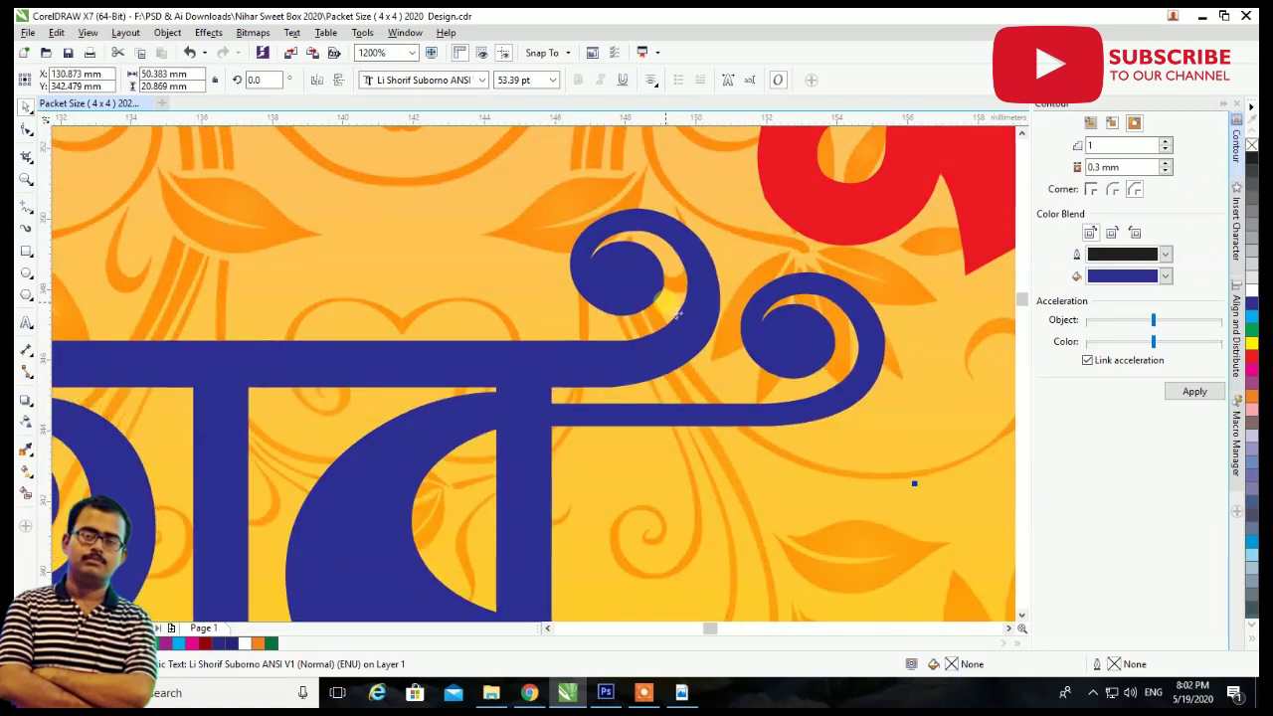
click(1251, 159)
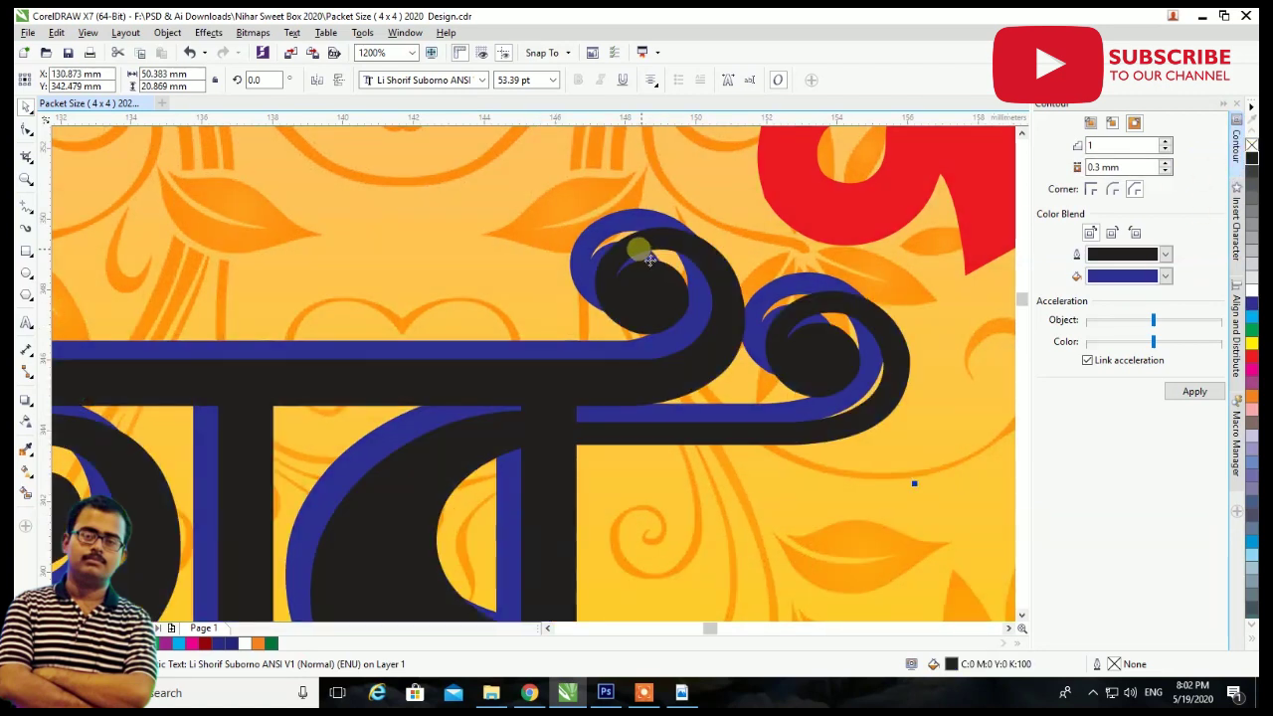
key(ctrl+z)
scroll(602, 244, down, 4)
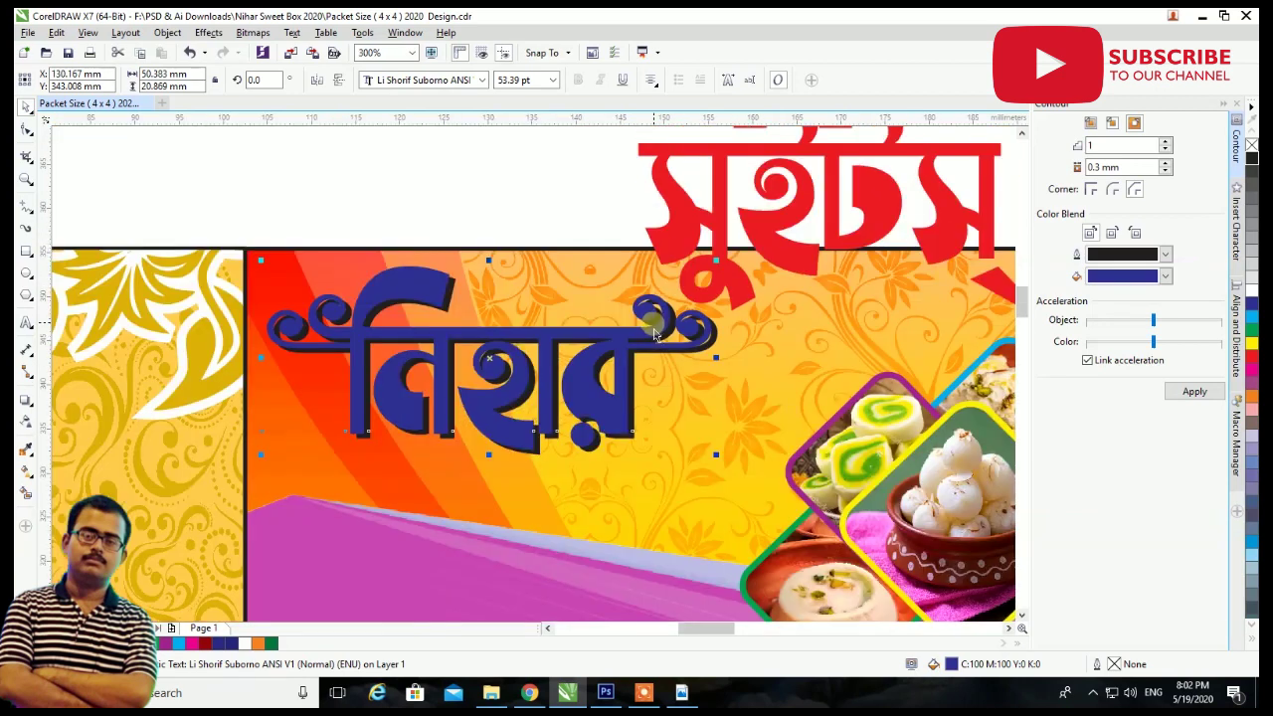
scroll(472, 413, up, 2)
scroll(488, 422, down, 2)
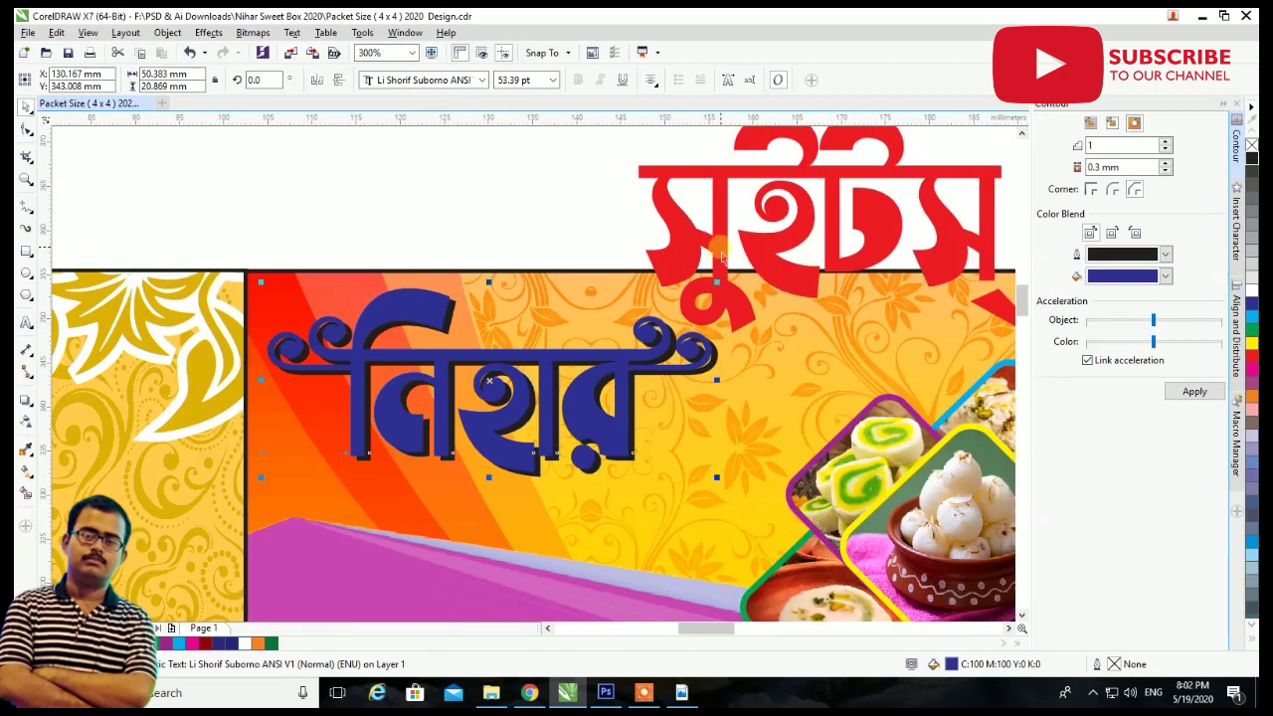
drag(722, 257, 438, 587)
scroll(542, 549, down, 2)
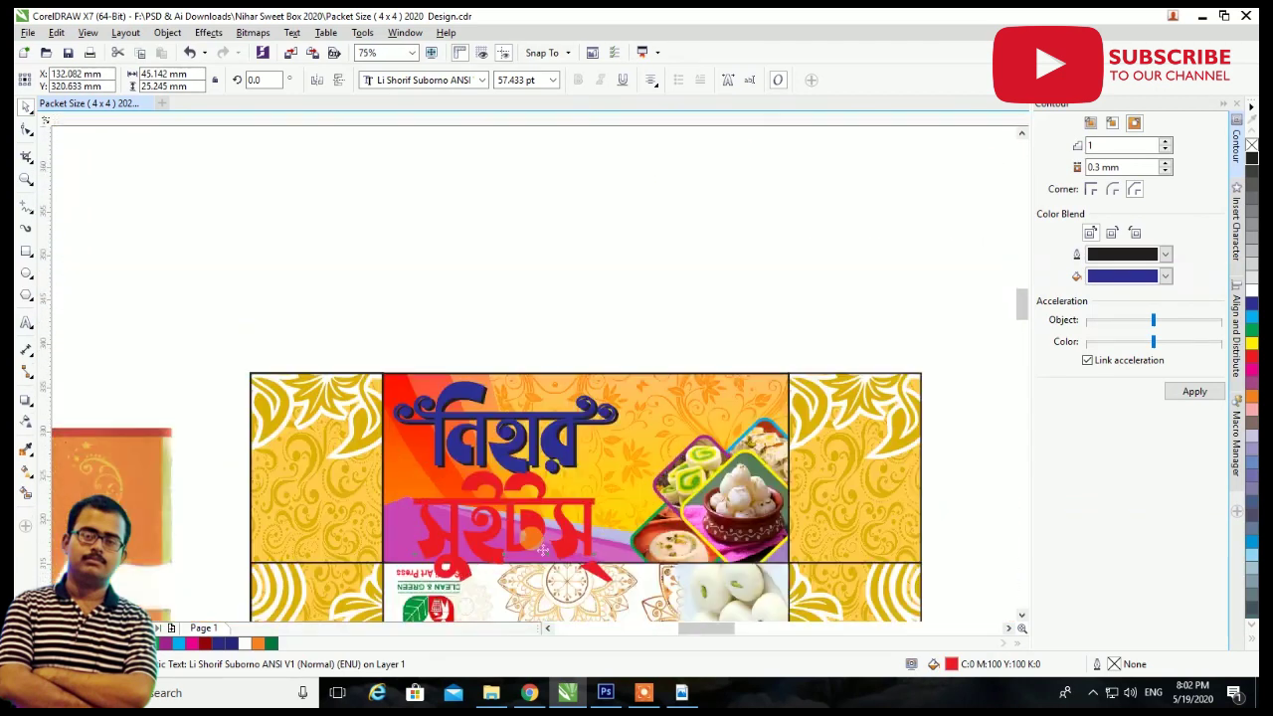
Shrink the red 'সুইটস' to about 41 pt and fit it wider and flatter beneath the blue 'নিহার'.
scroll(543, 549, up, 2)
drag(656, 601, 582, 577)
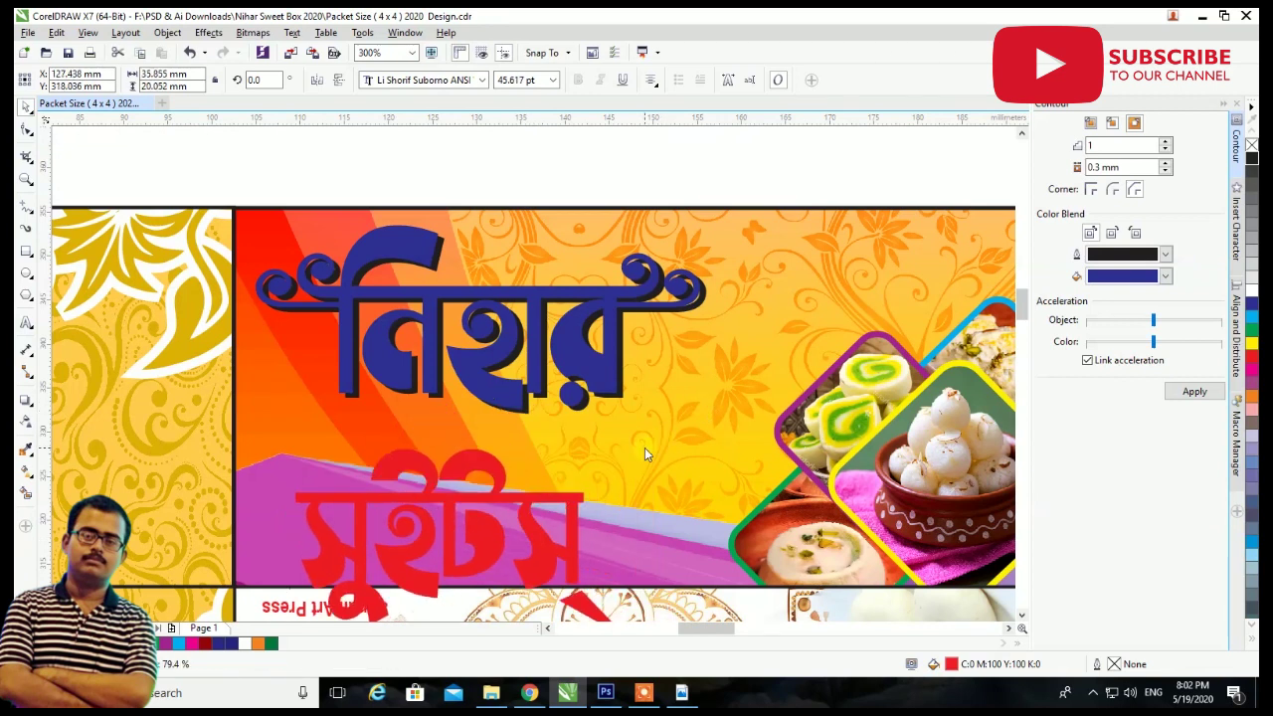
mouse_move(557, 502)
mouse_down()
mouse_move(701, 480)
mouse_move(672, 509)
mouse_up()
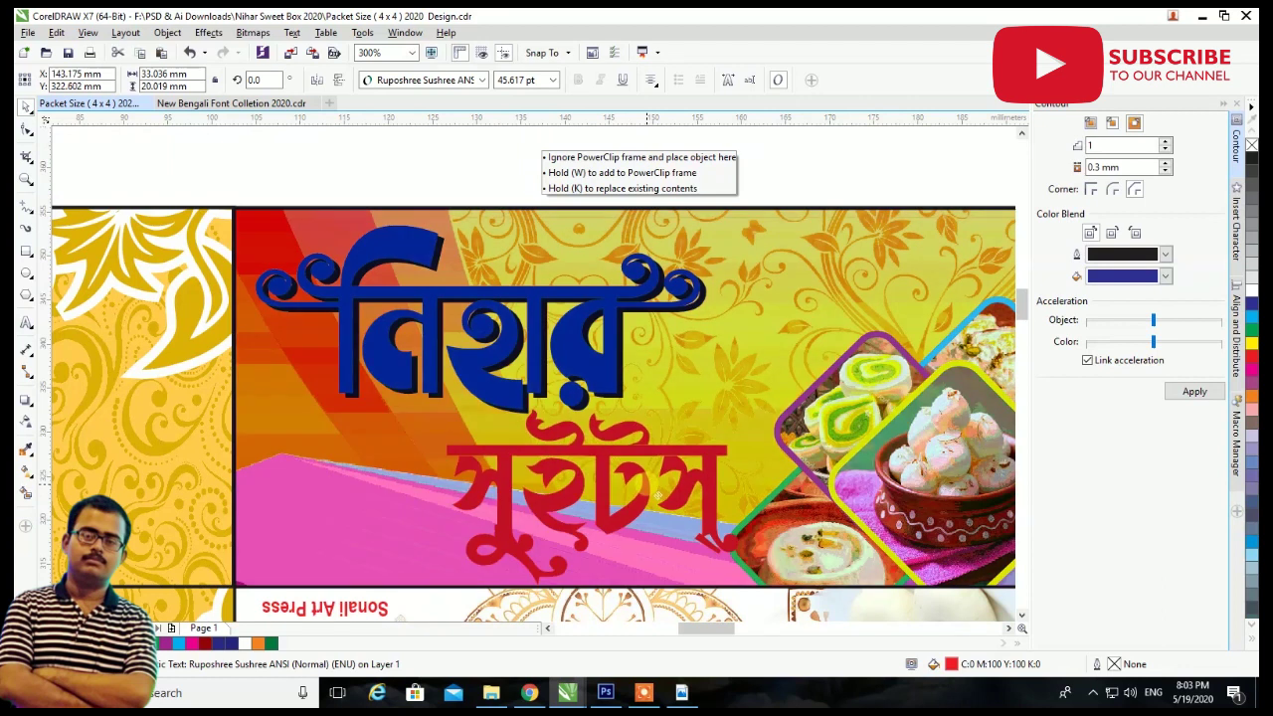
mouse_move(647, 515)
mouse_down()
mouse_move(742, 423)
mouse_move(718, 407)
mouse_up()
mouse_move(716, 491)
mouse_down()
mouse_move(752, 490)
mouse_move(693, 498)
mouse_up()
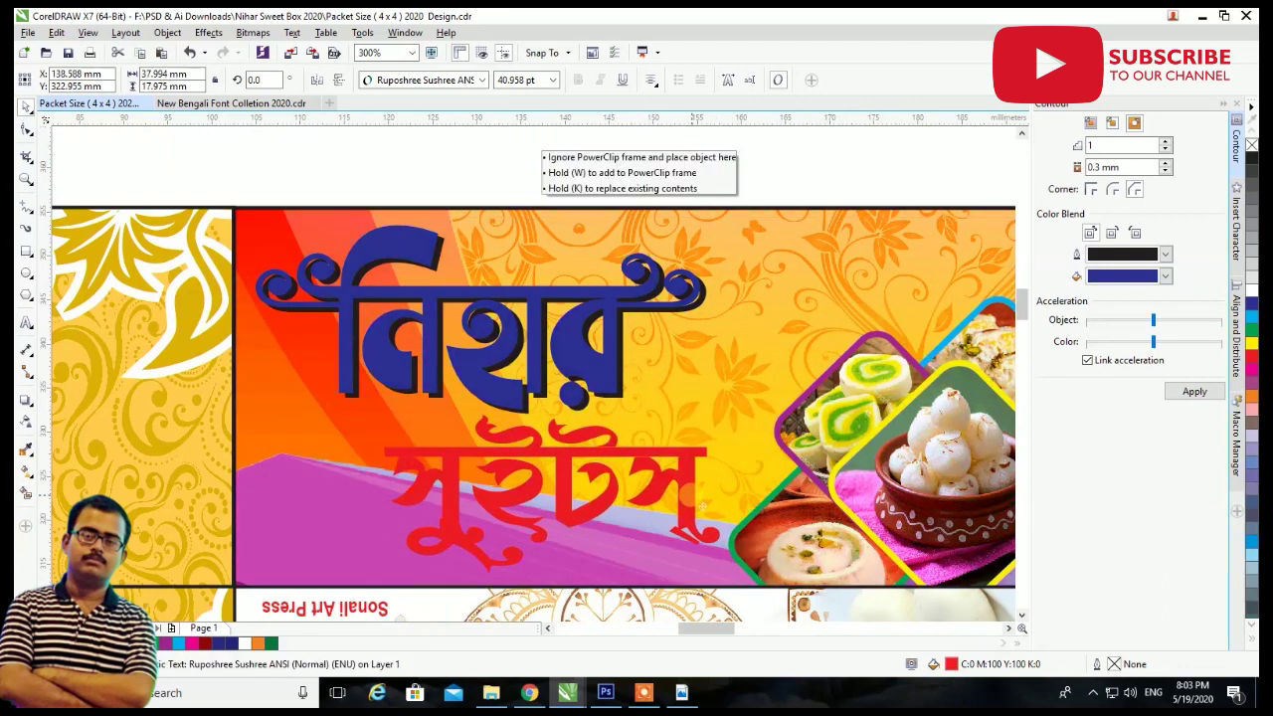
scroll(864, 339, down, 1)
scroll(760, 424, up, 2)
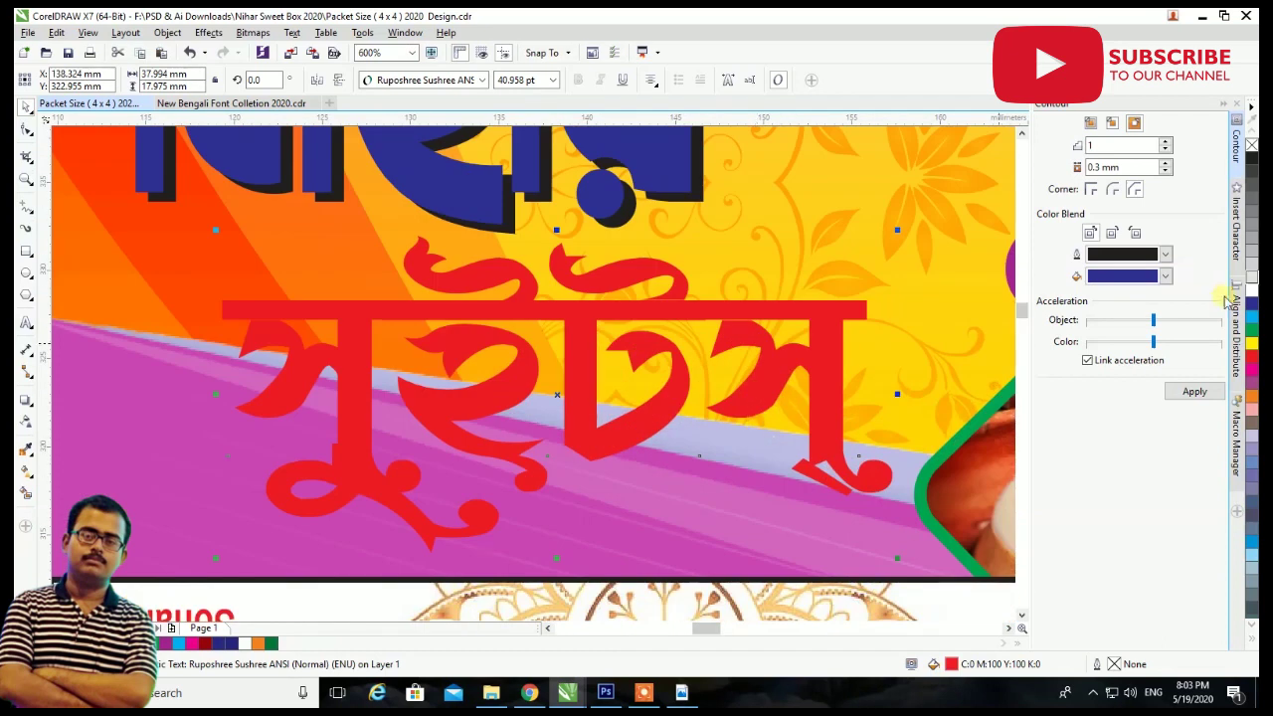
Fill the red word yellow and give it a 0.4 mm dark blue contour.
click(1251, 343)
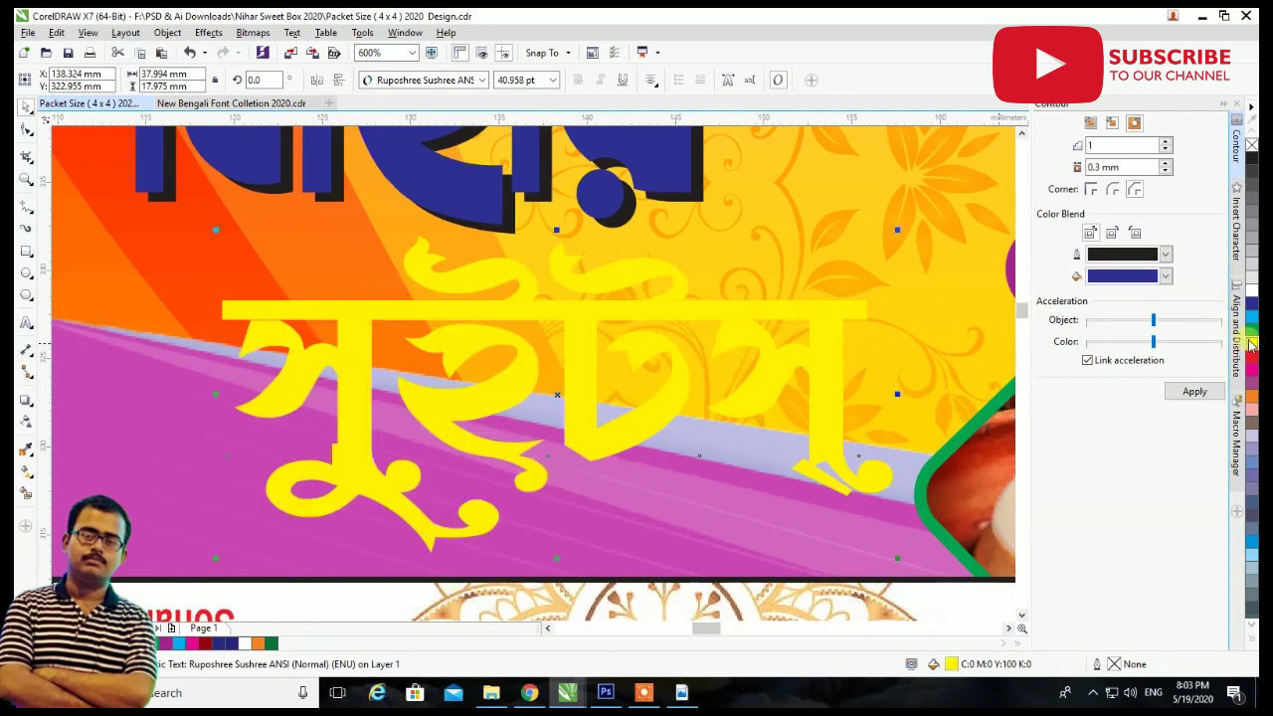
click(1192, 391)
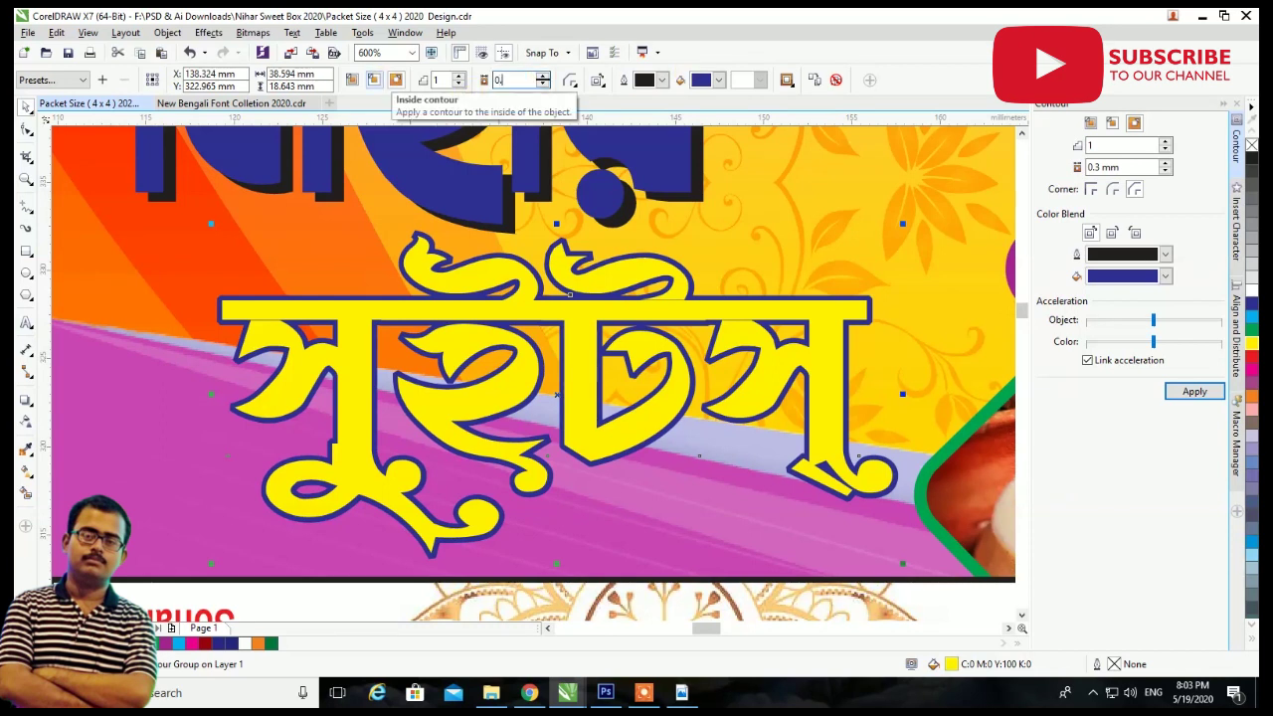
text(0.4)
key(Return)
drag(582, 336, 613, 344)
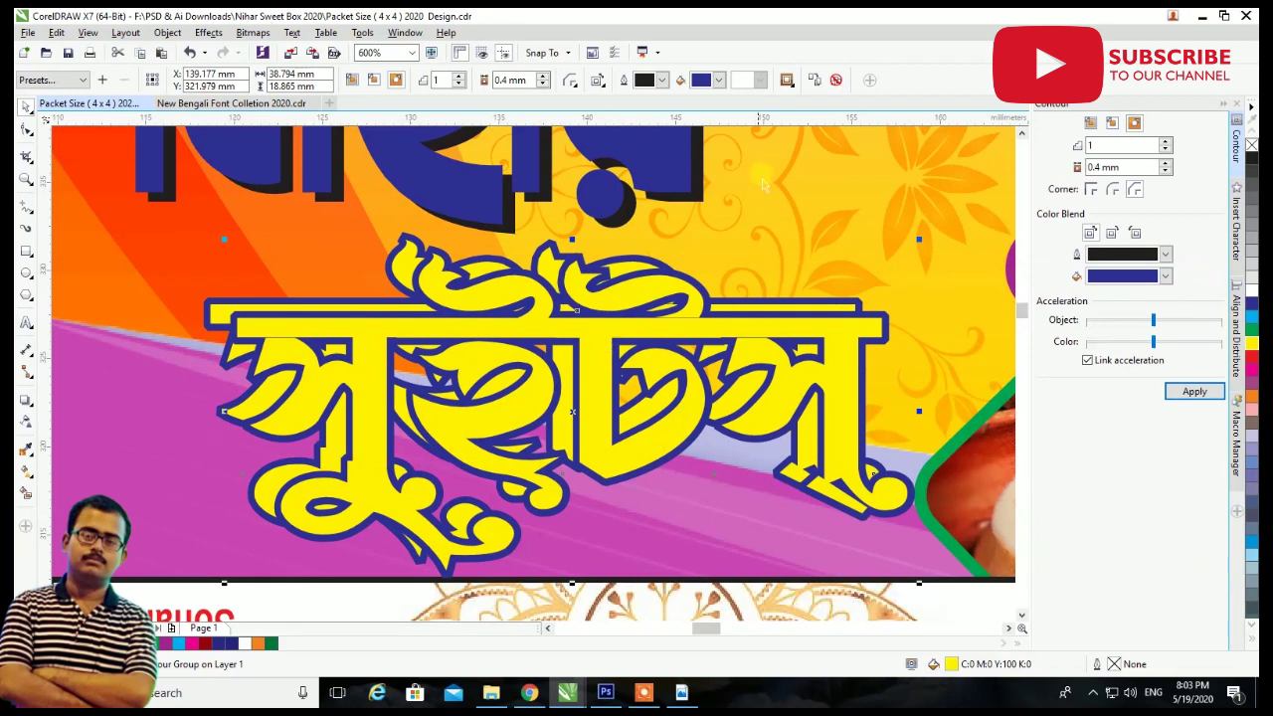
Refill the title yellow and reapply its blue contour.
click(836, 80)
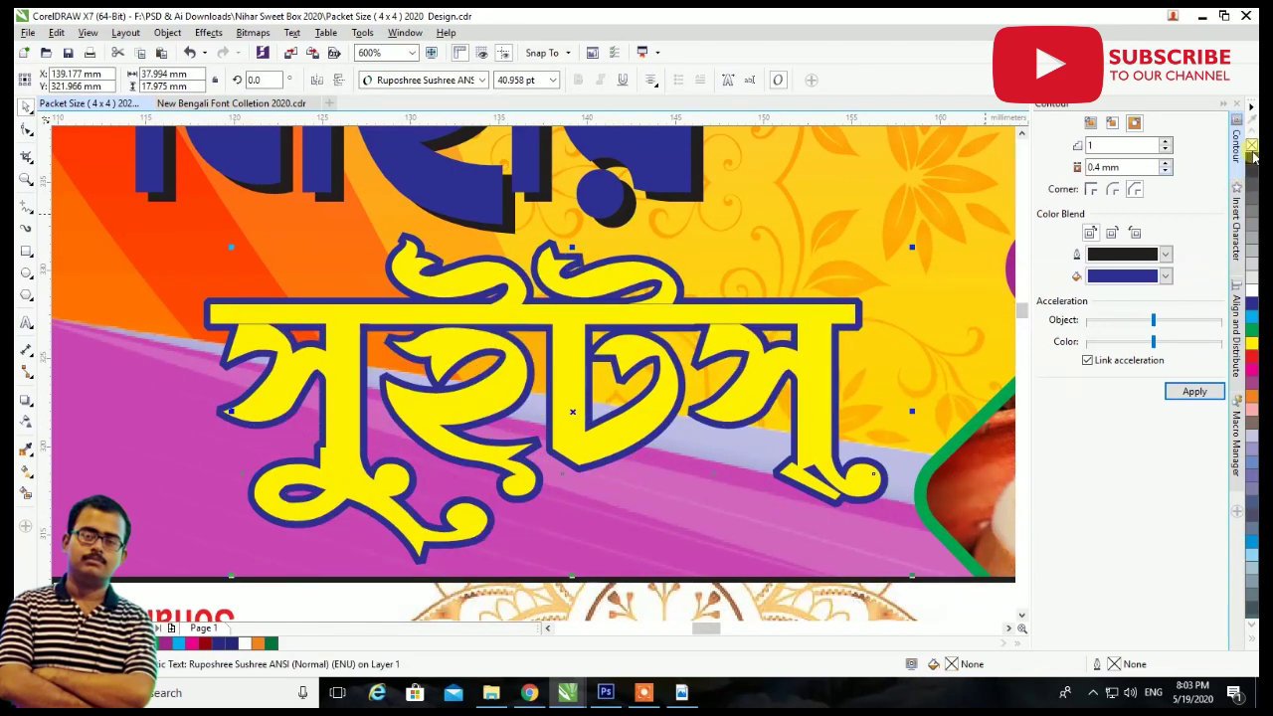
click(1250, 171)
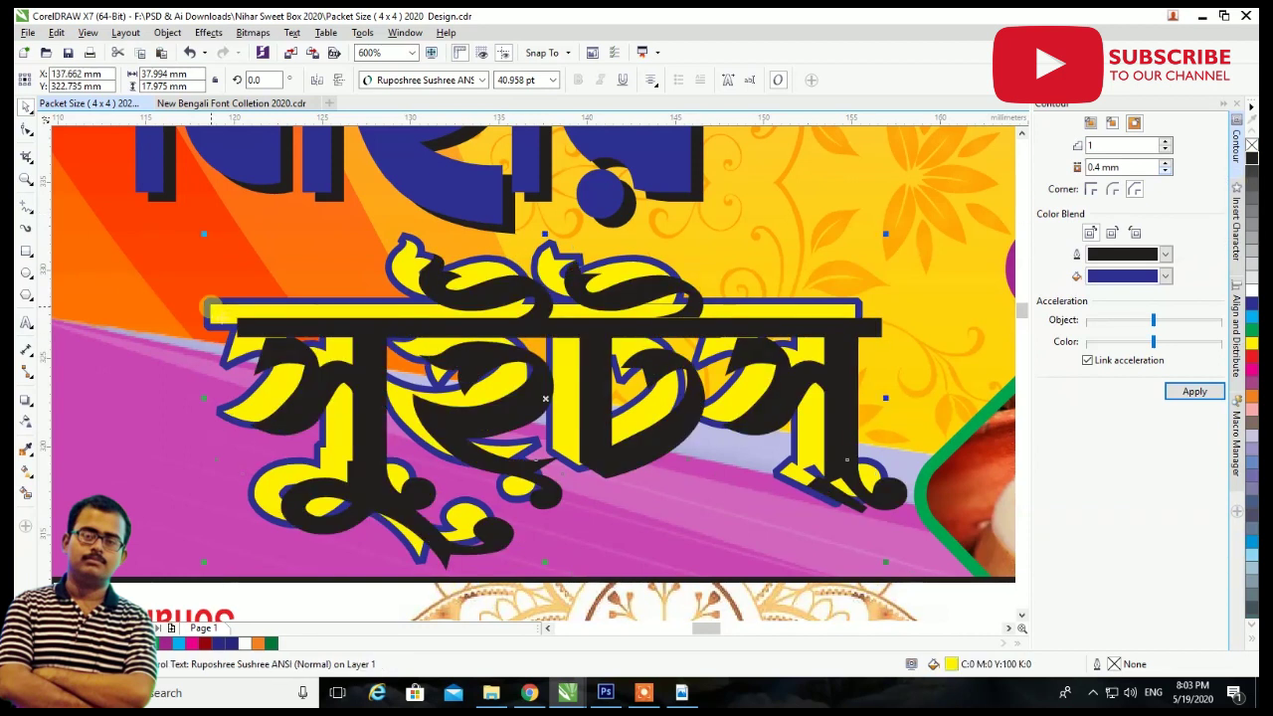
click(199, 318)
ctrl+click(648, 457)
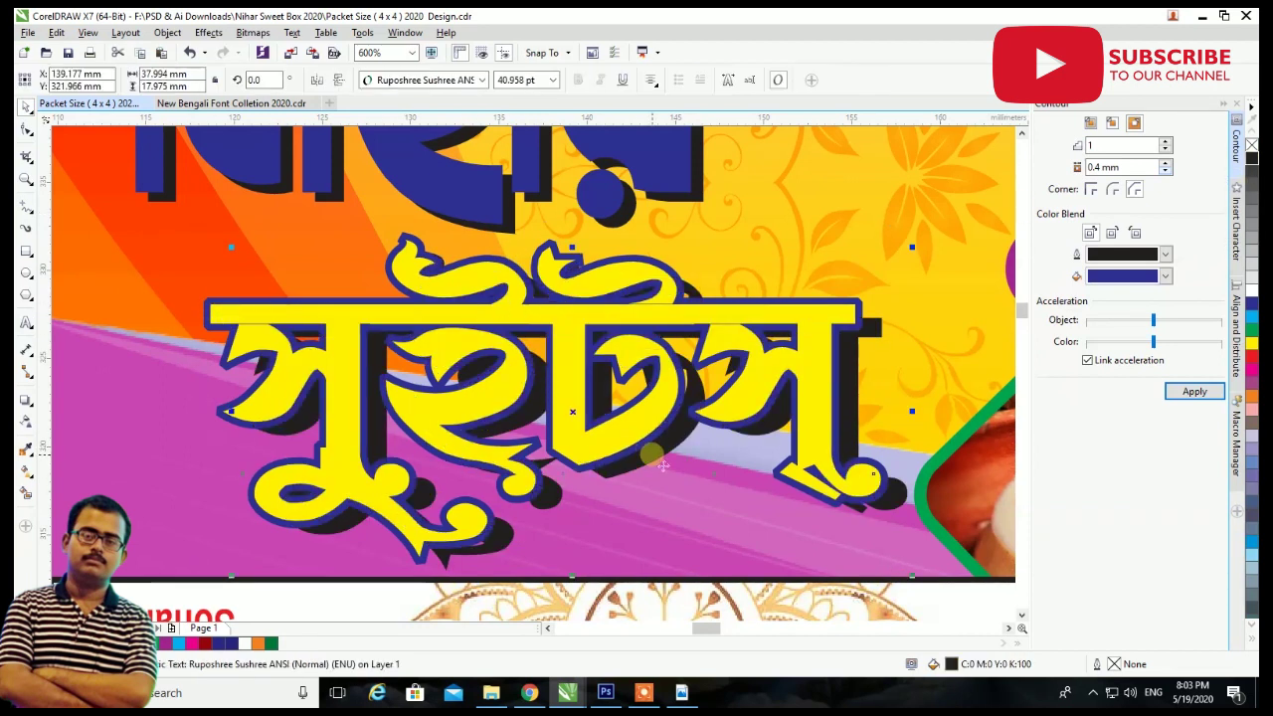
scroll(653, 464, down, 3)
scroll(653, 464, down, 3)
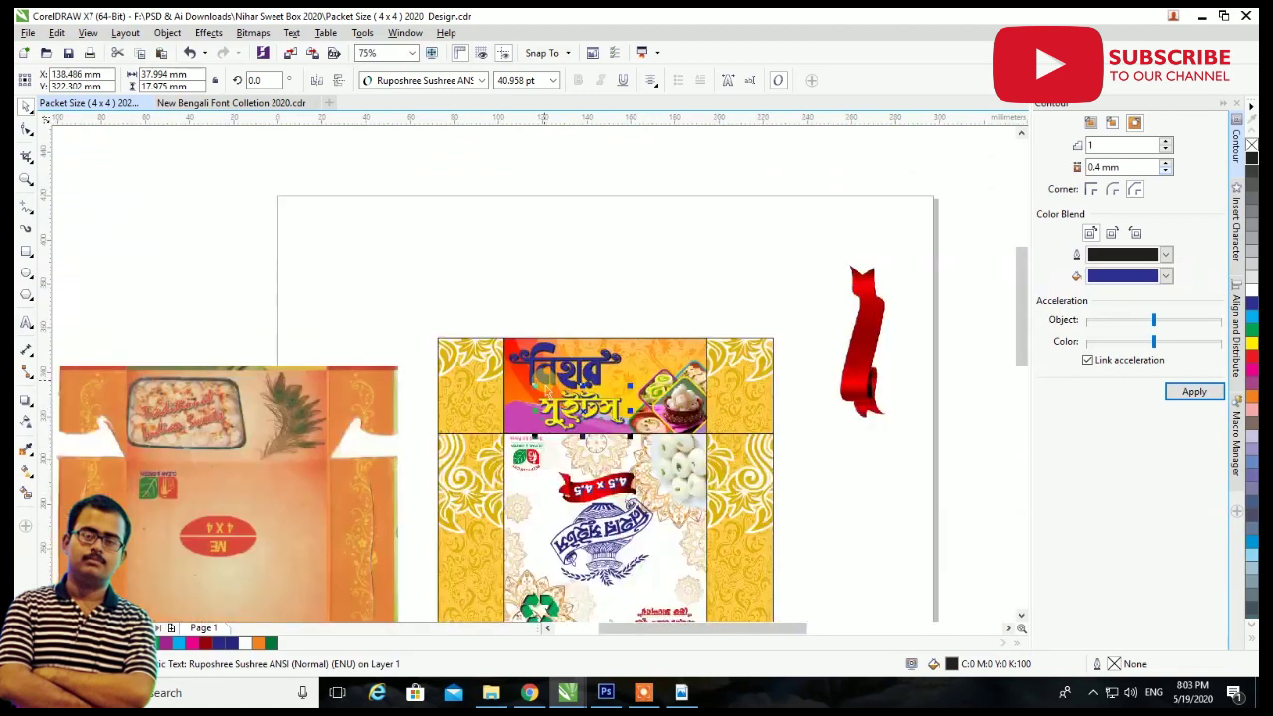
Delete the small stray packet image to the right of the page.
scroll(616, 437, down, 1)
scroll(574, 407, down, 3)
scroll(682, 401, up, 2)
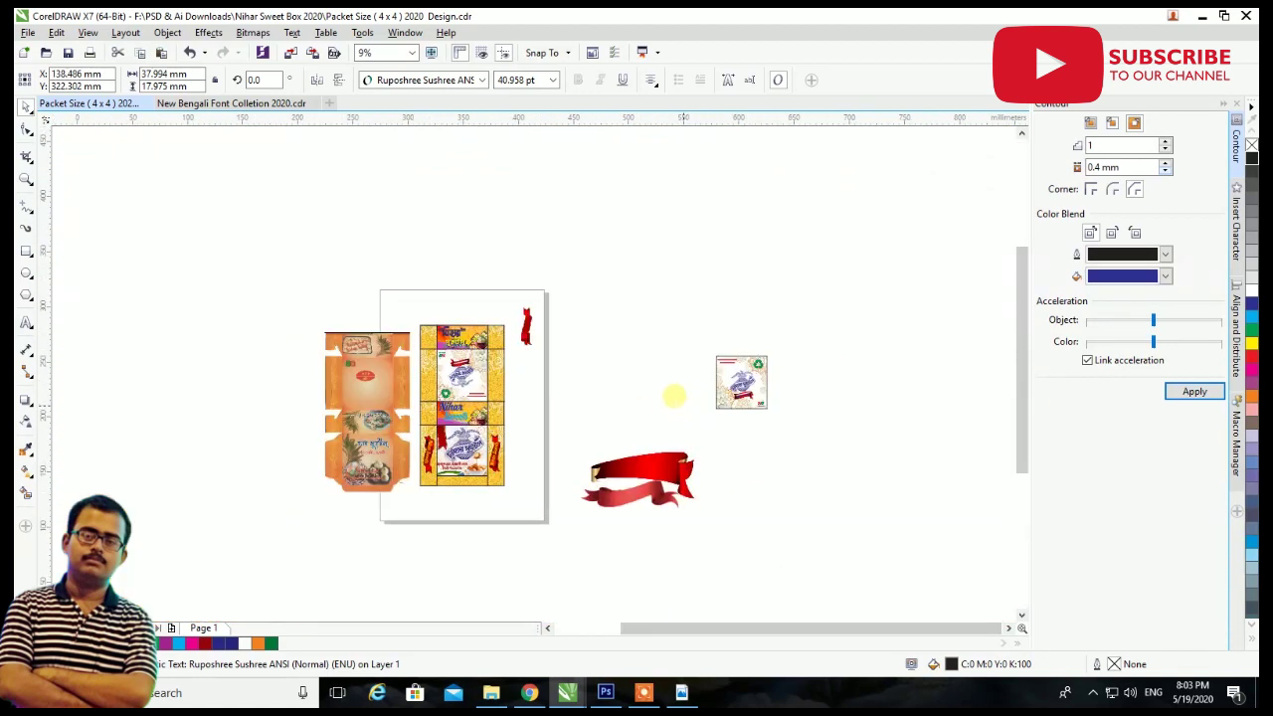
scroll(683, 400, up, 1)
drag(611, 275, 875, 512)
key(Delete)
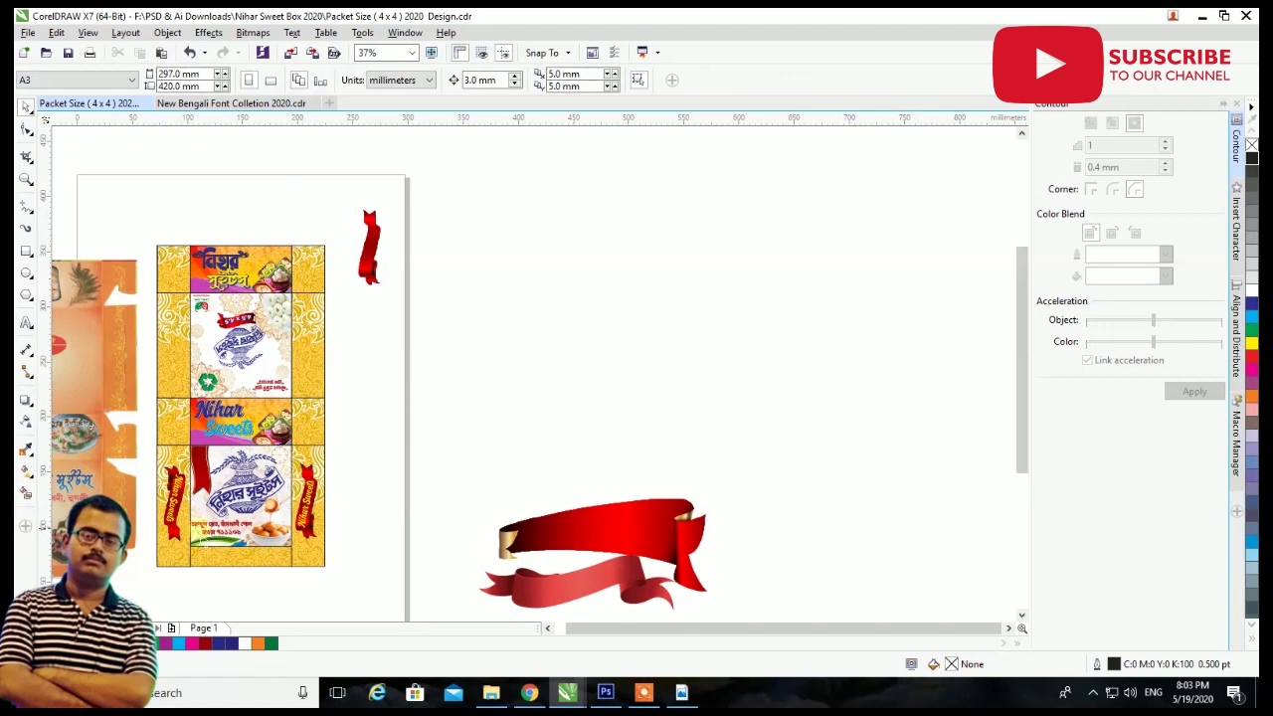
Duplicate the 'Nihar Sweets' ribbon label beside the box net.
scroll(117, 291, up, 1)
scroll(365, 227, down, 1)
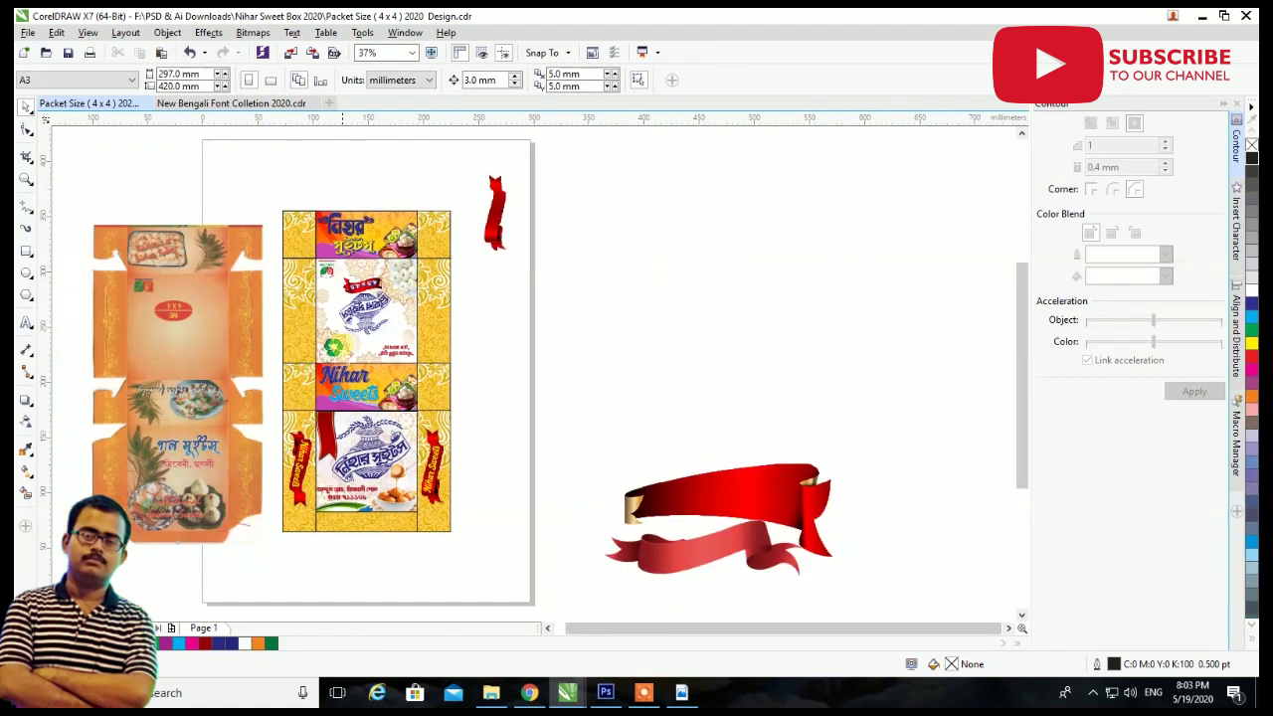
scroll(328, 416, up, 1)
scroll(328, 415, up, 1)
scroll(328, 413, up, 1)
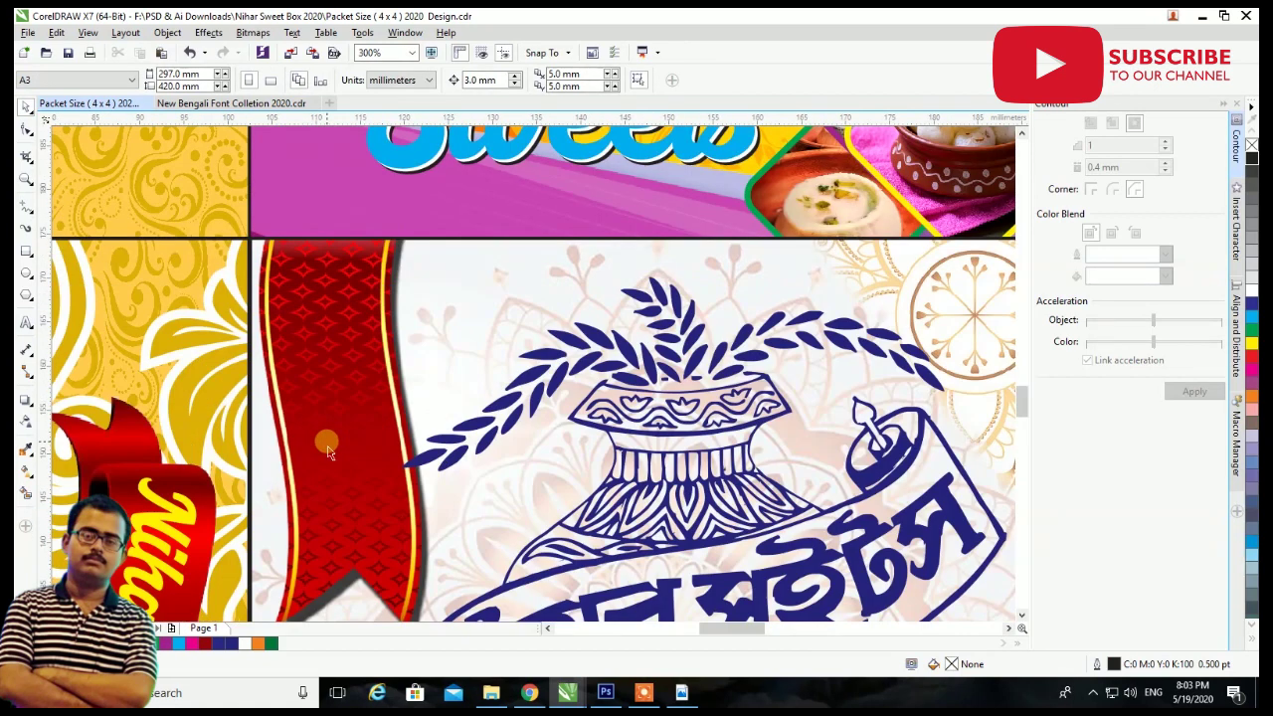
scroll(328, 408, down, 2)
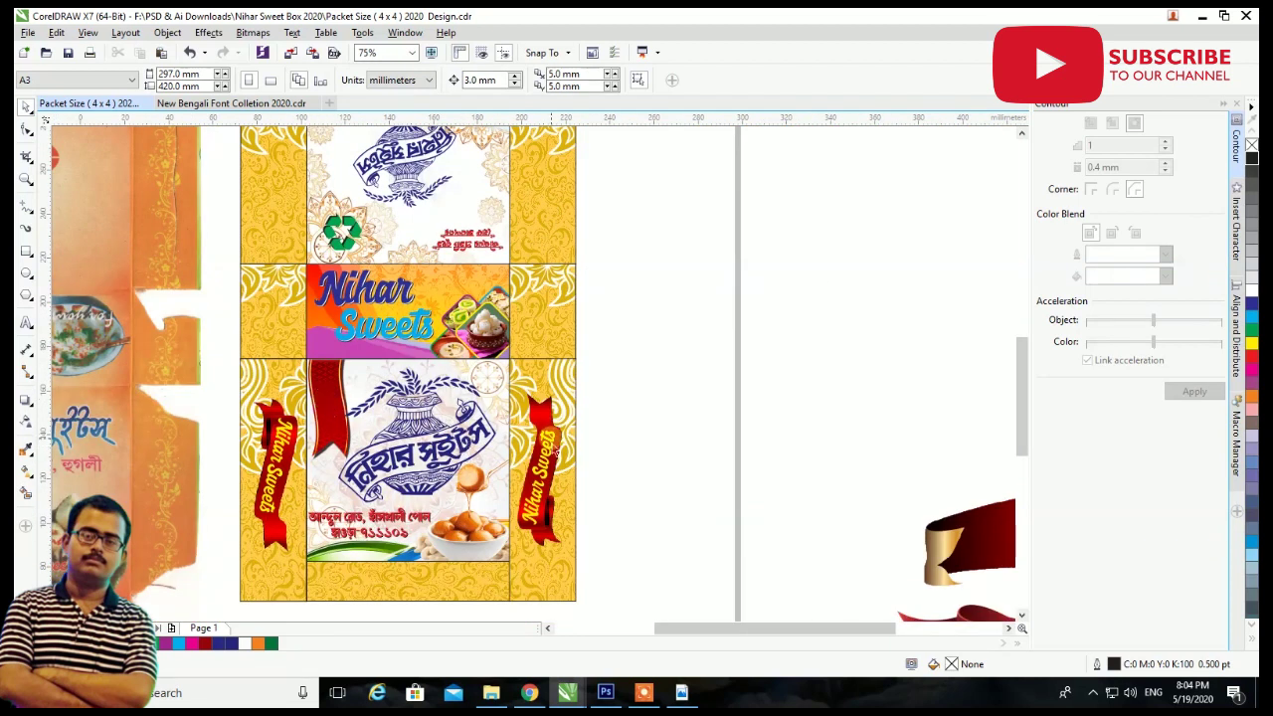
drag(554, 452, 647, 435)
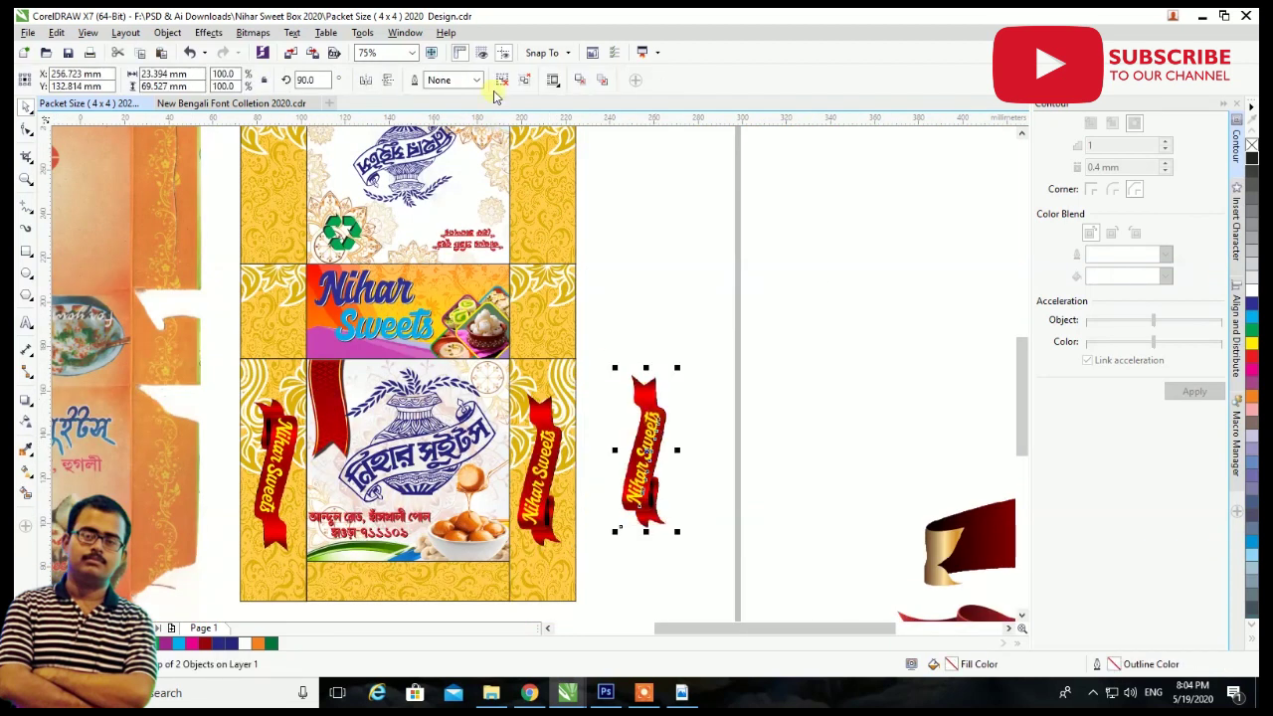
Move the 'Nihar Sweets' text onto the plain red ribbon, shrinking and rotating it to follow it.
click(728, 284)
drag(644, 447, 329, 409)
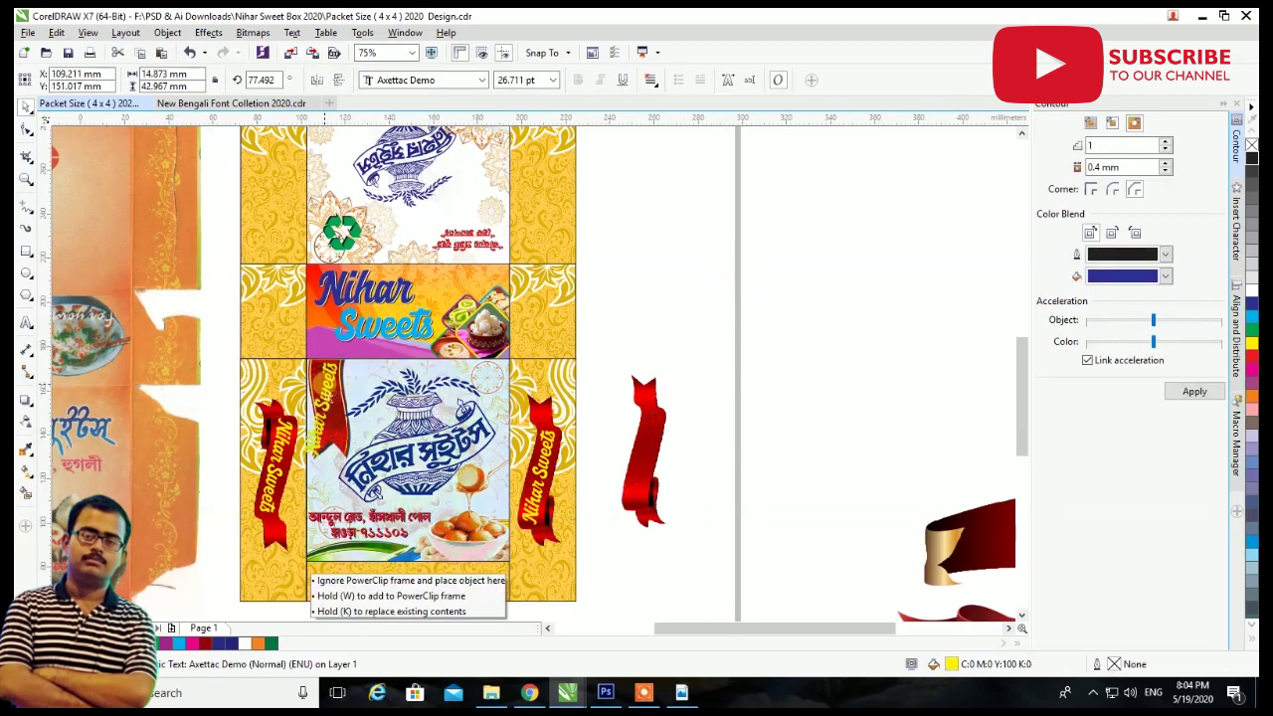
scroll(329, 409, up, 2)
drag(369, 602, 338, 435)
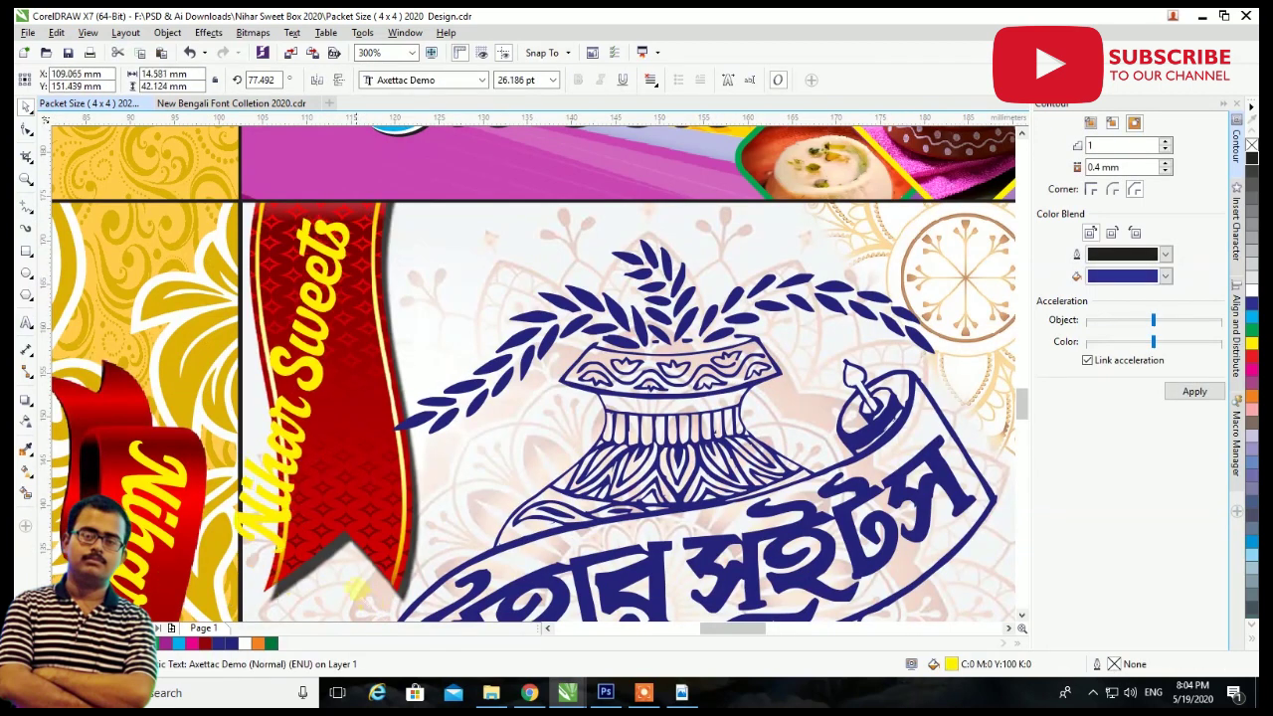
click(338, 435)
mouse_move(285, 509)
mouse_down()
mouse_move(321, 530)
mouse_move(358, 507)
mouse_up()
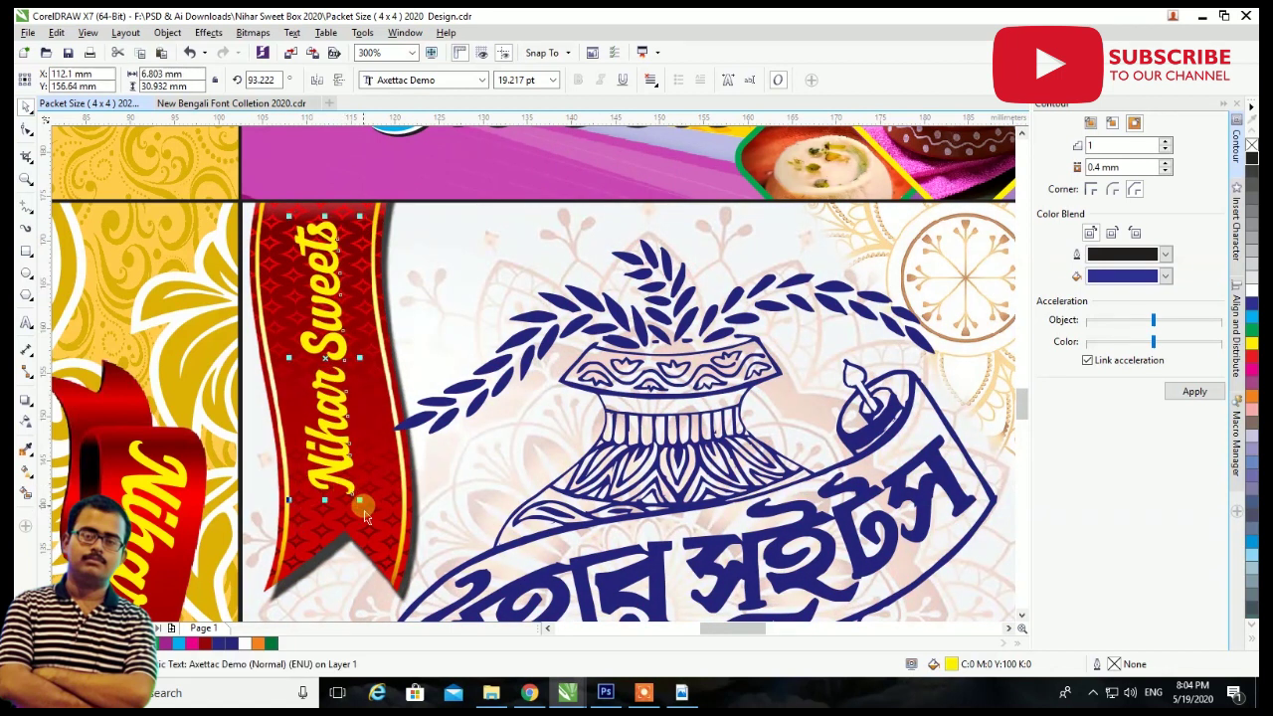
drag(366, 507, 369, 533)
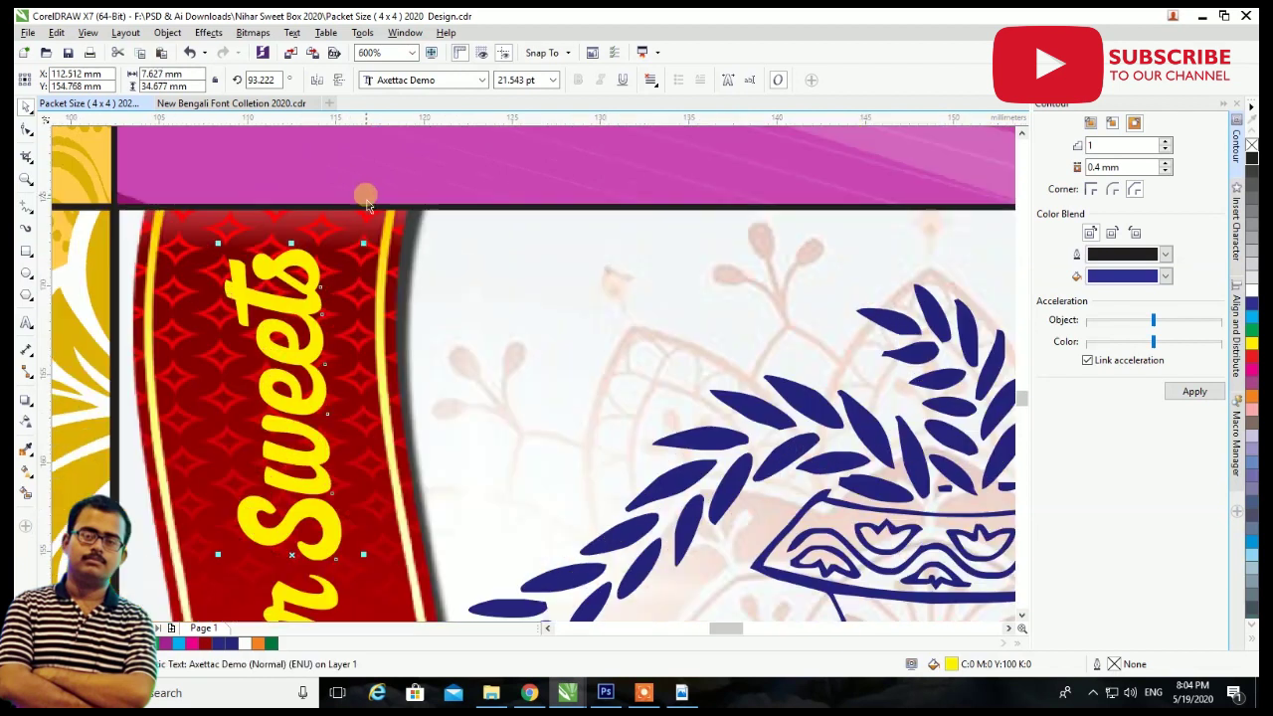
Stretch the 'Nihar Sweets' text along the ribbon and nudge it into place, undoing a trial black fill.
scroll(366, 231, up, 1)
drag(364, 193, 376, 229)
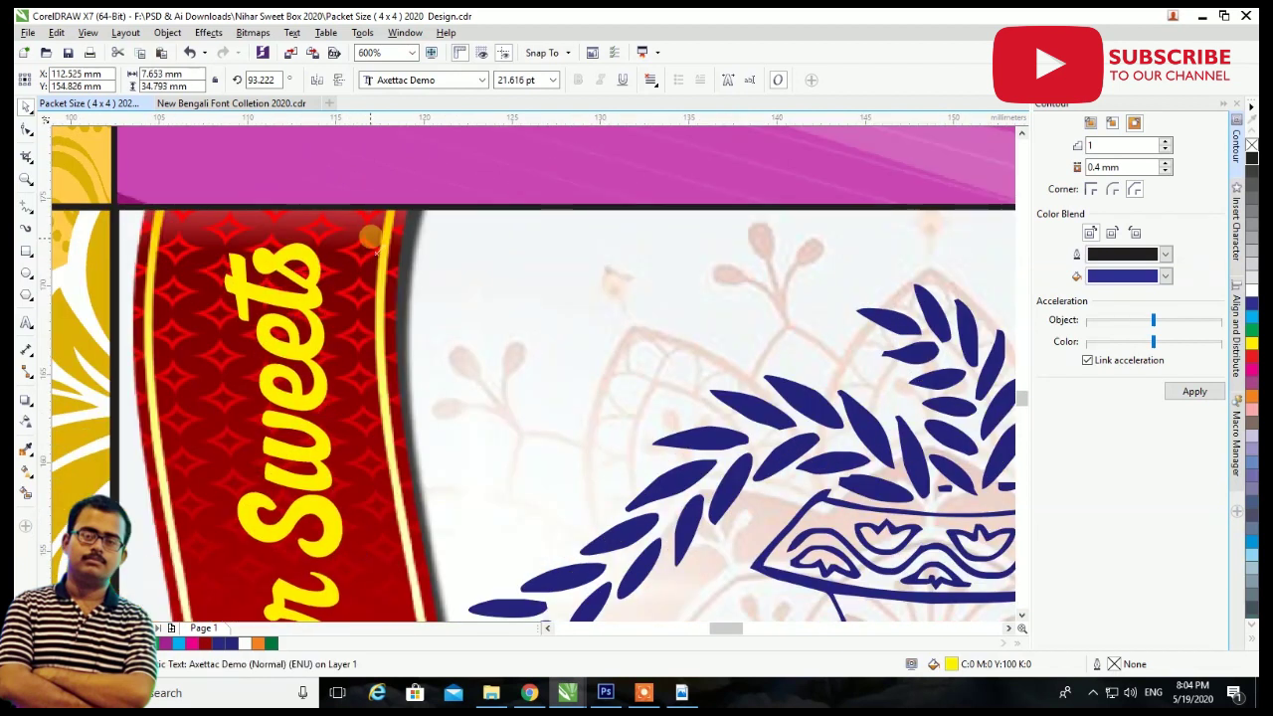
scroll(375, 229, down, 2)
scroll(368, 328, up, 1)
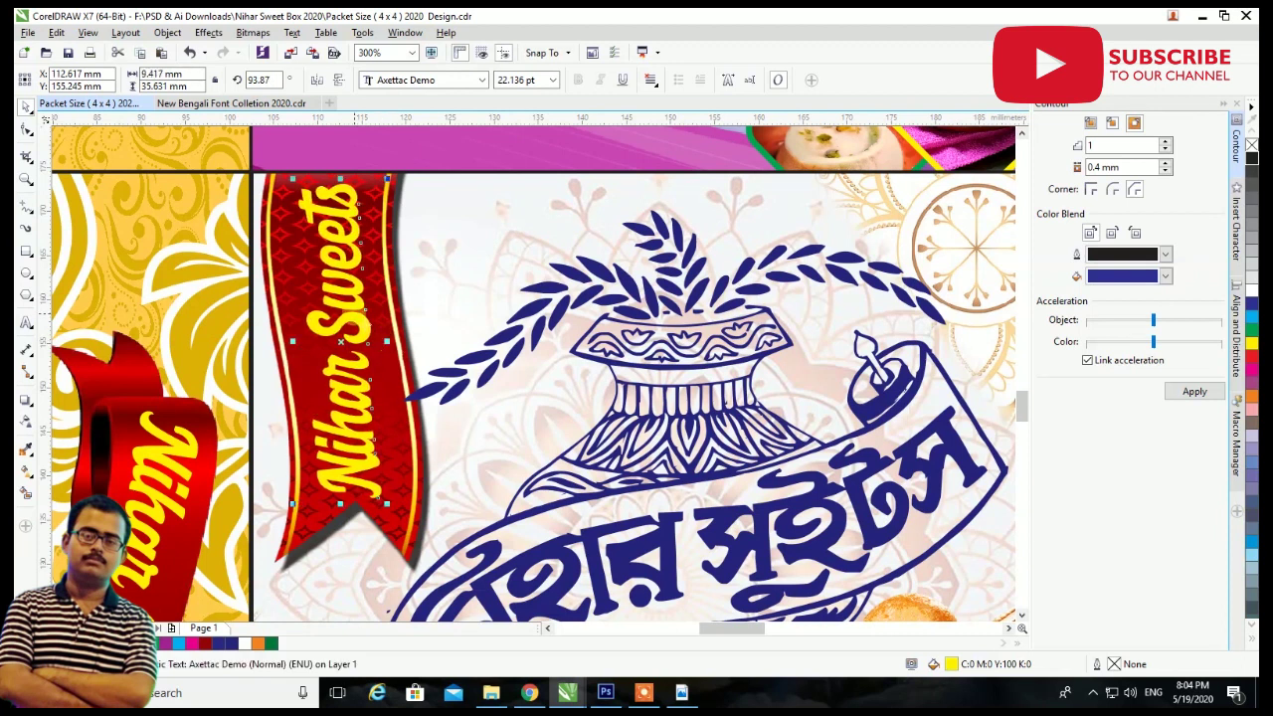
scroll(367, 328, up, 2)
drag(365, 324, 557, 316)
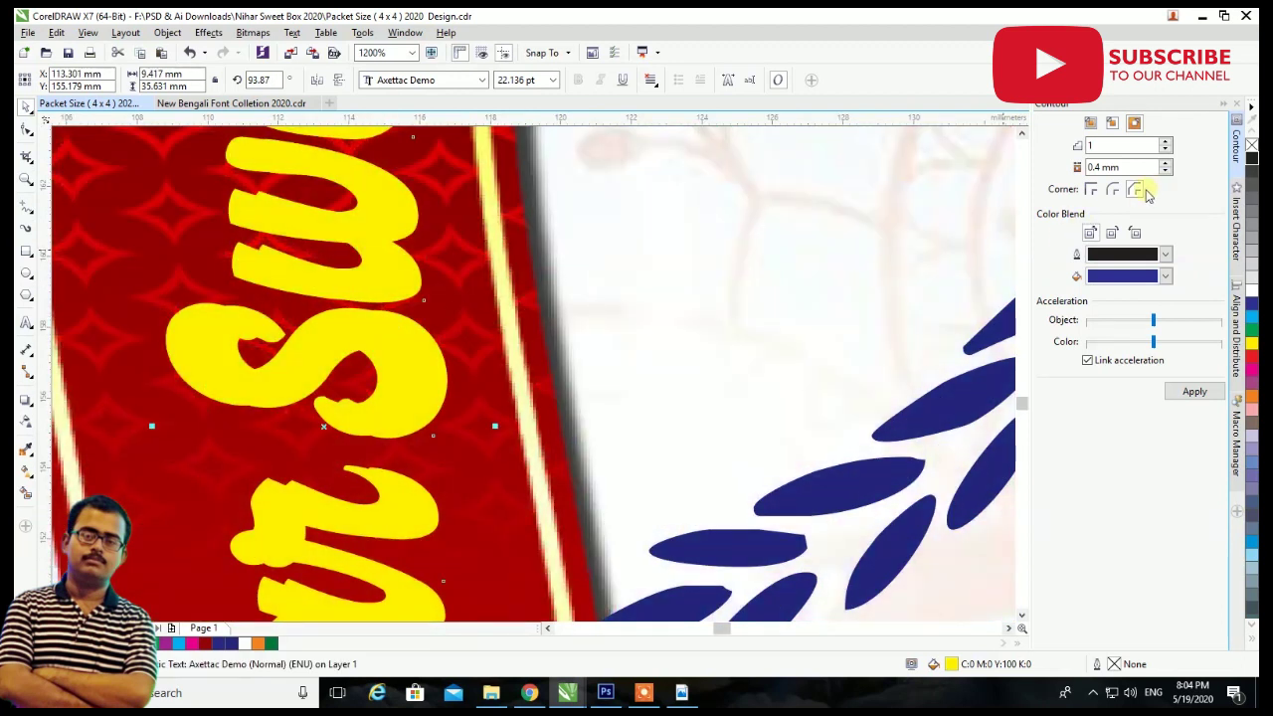
click(1251, 158)
key(ctrl+z)
key(ctrl+z)
scroll(214, 391, down, 2)
scroll(207, 400, down, 2)
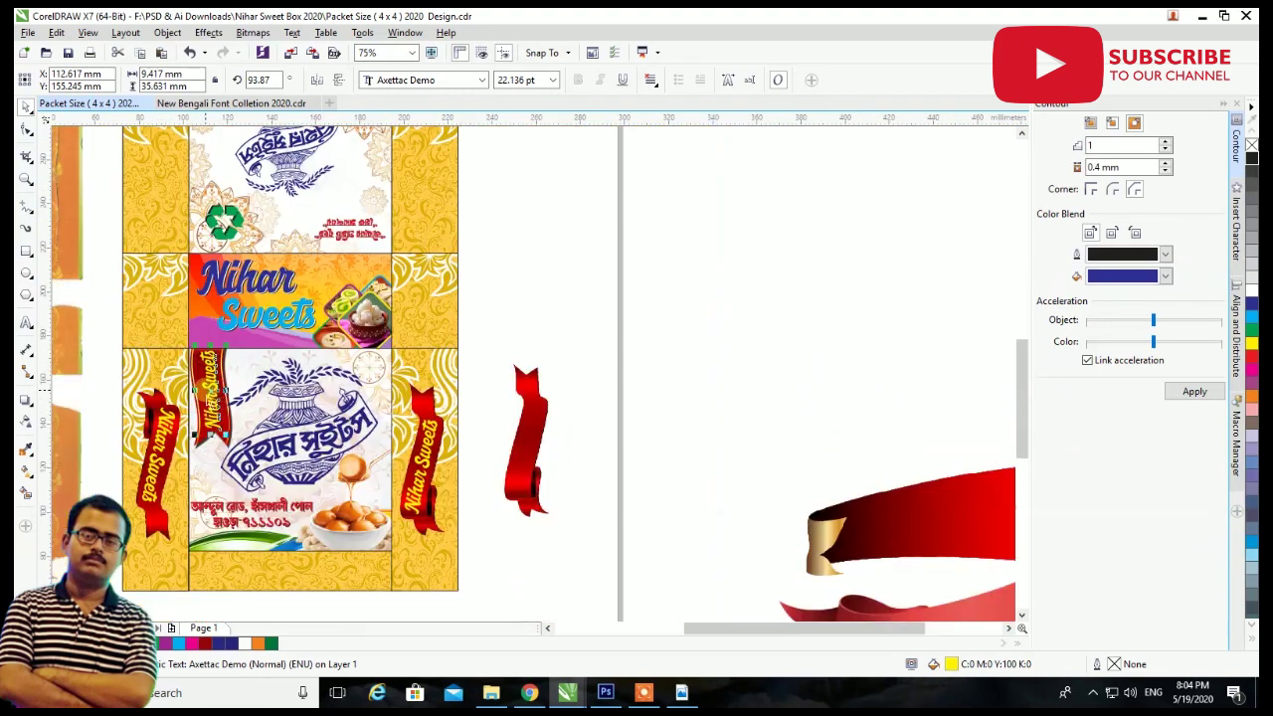
click(525, 417)
Delete the four leftover spare red ribbons from the page.
key(Delete)
scroll(523, 401, down, 1)
drag(637, 350, 971, 582)
key(Delete)
click(534, 174)
key(Delete)
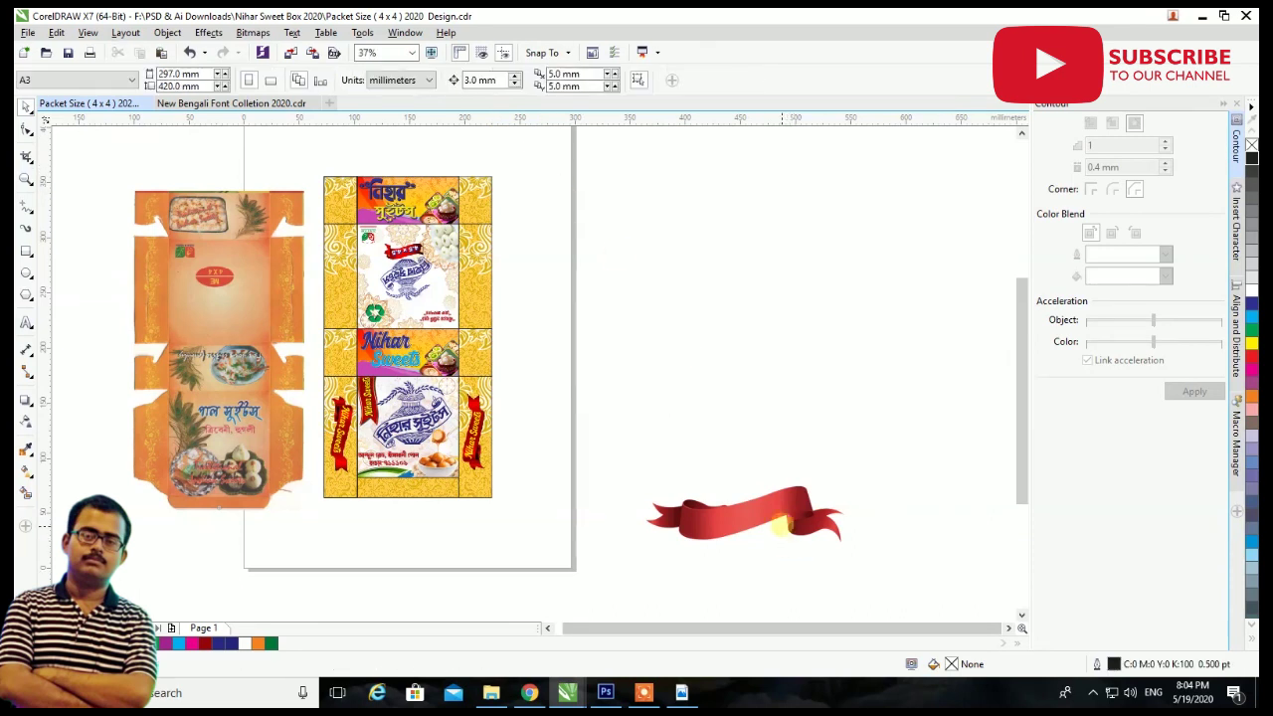
click(780, 521)
key(Delete)
Nudge the reference scan up, close New Bengali Font Collection 2020, and hide the Contour docker.
click(272, 348)
click(722, 332)
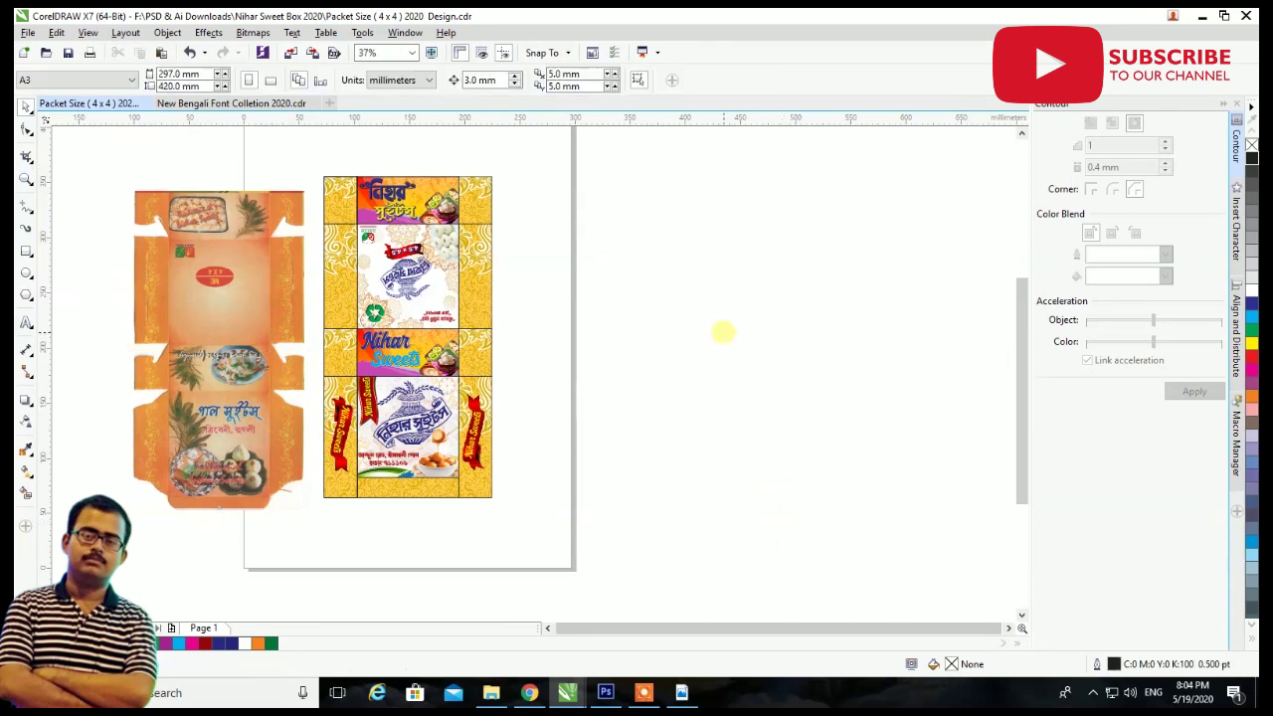
scroll(282, 370, up, 3)
scroll(248, 374, down, 3)
drag(213, 386, 213, 374)
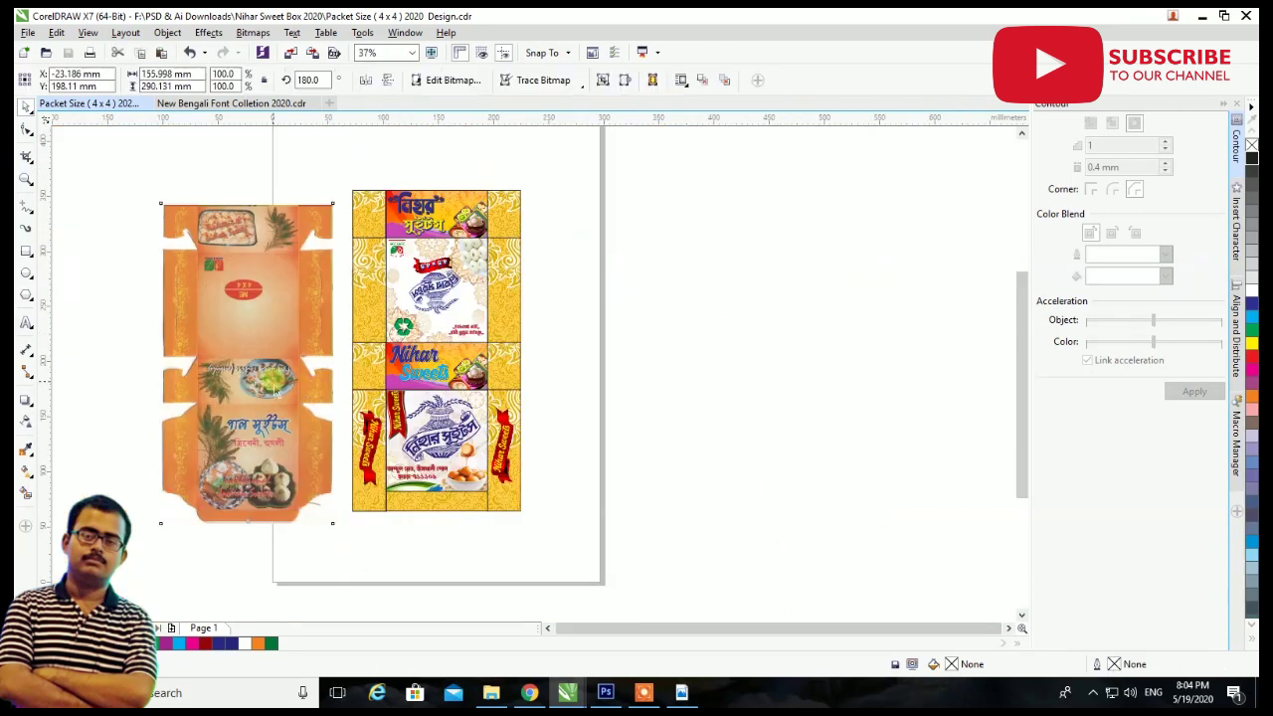
scroll(212, 373, up, 3)
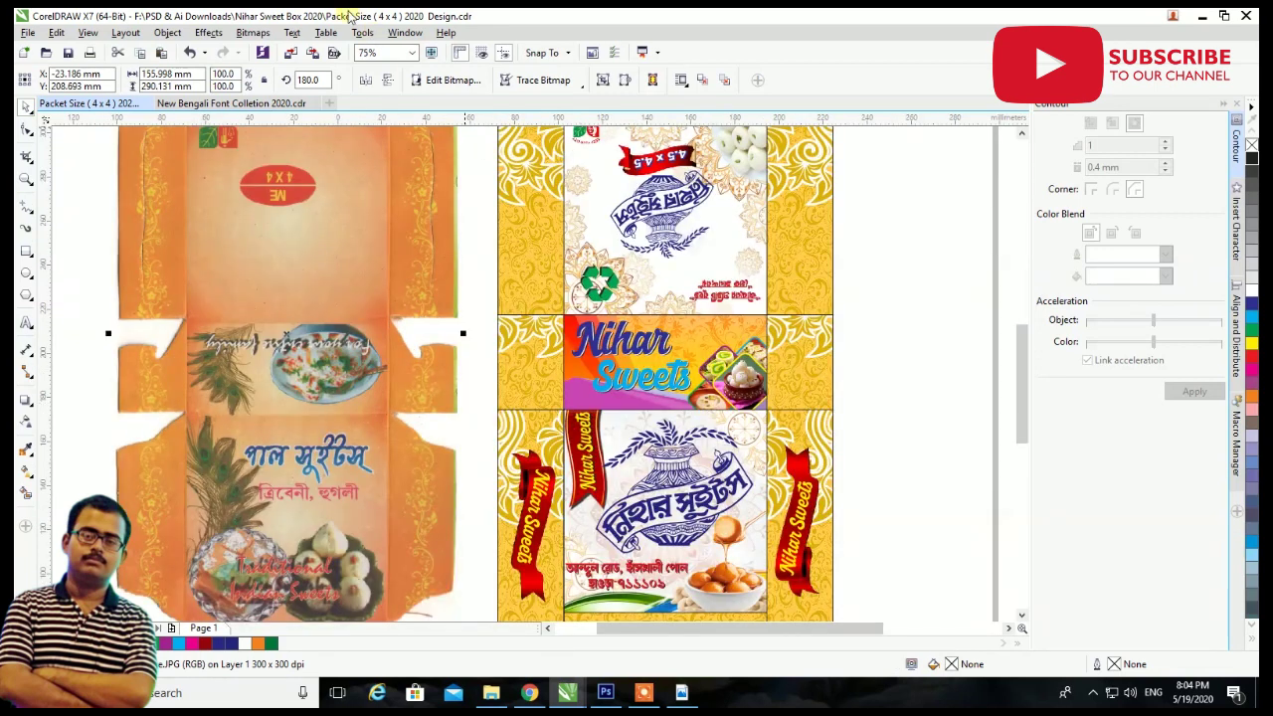
click(313, 103)
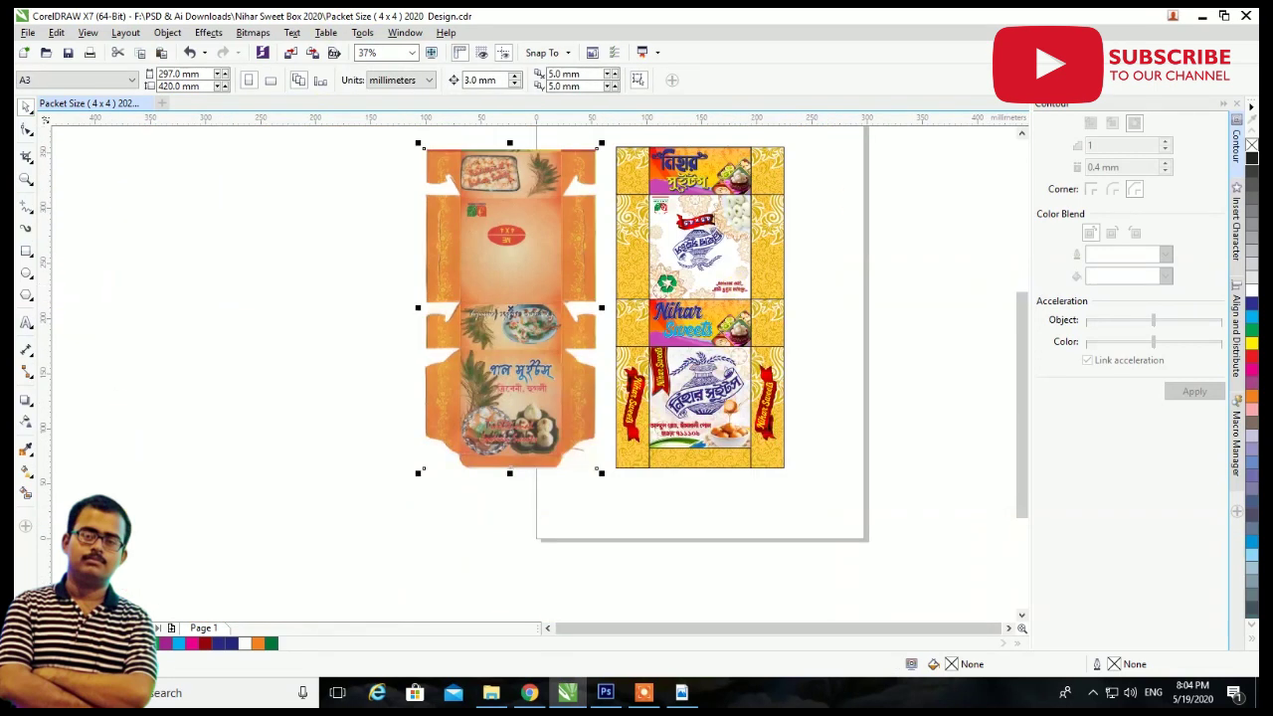
click(1223, 105)
scroll(984, 176, up, 3)
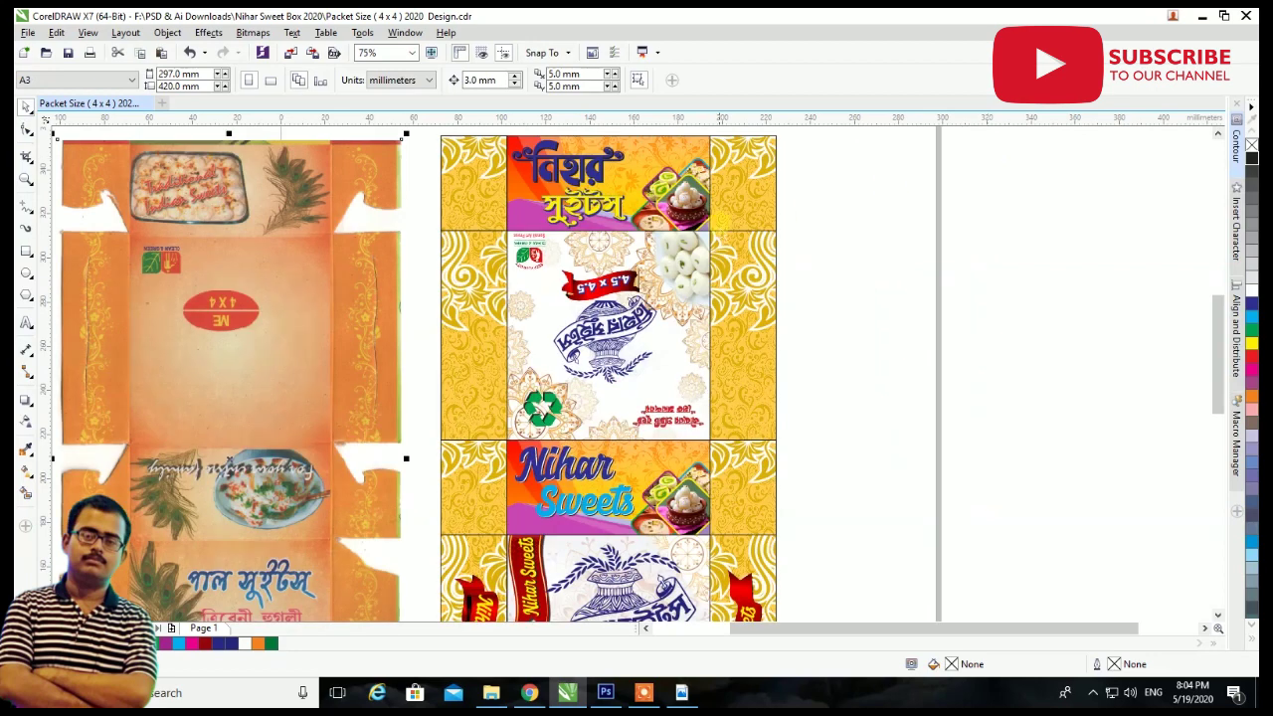
scroll(689, 236, down, 3)
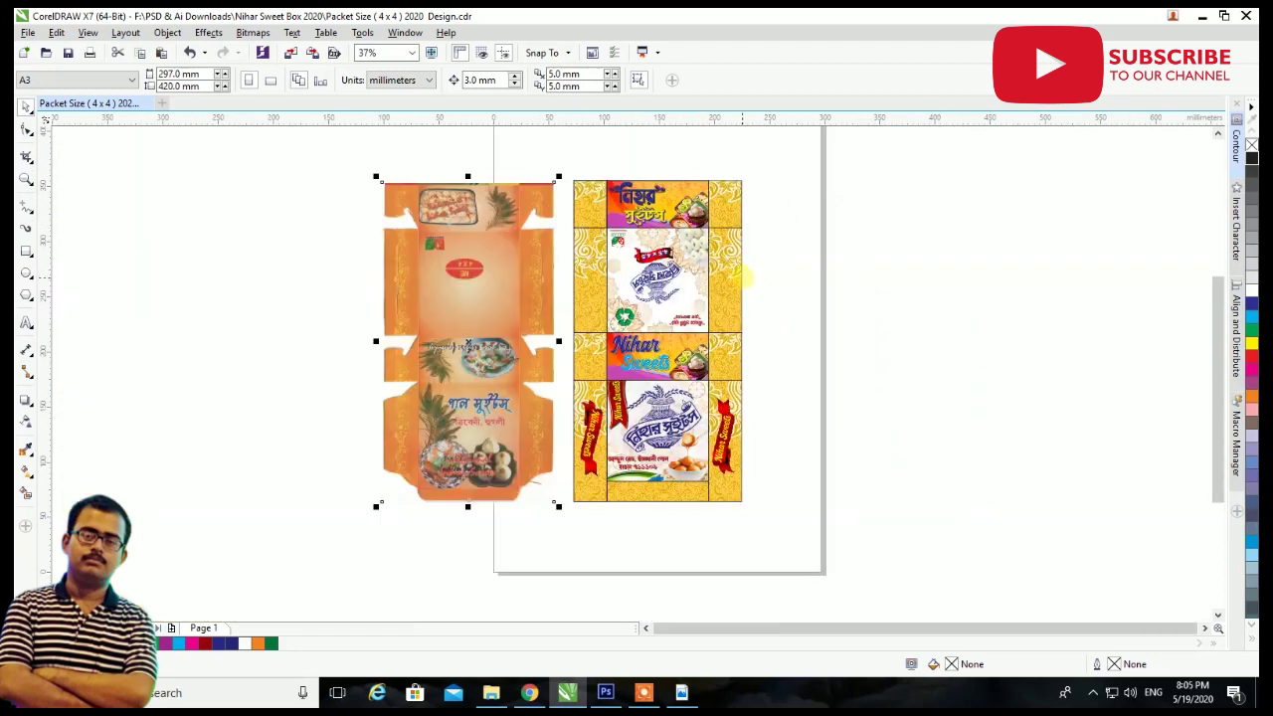